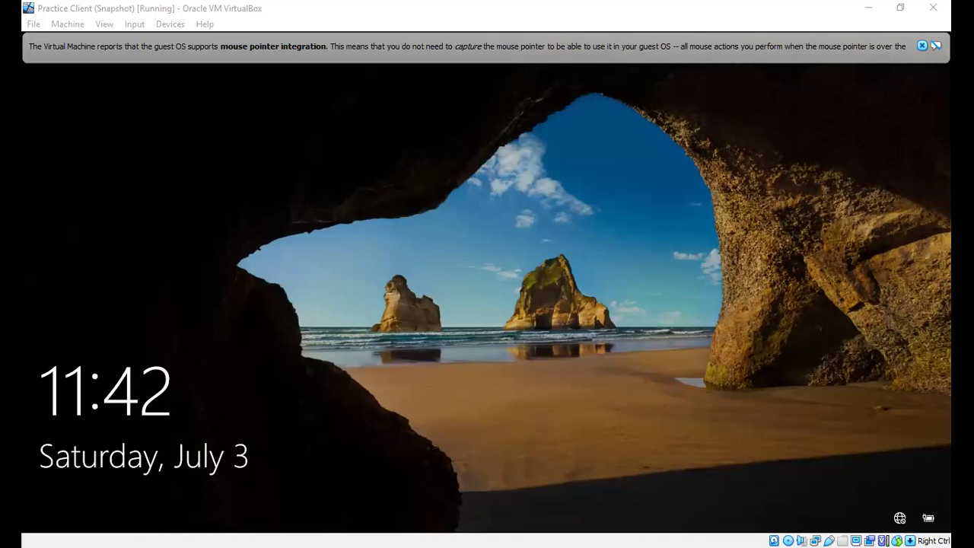
Step: Switch from the Practice Client VM window back to the VirtualBox Manager
key(alt+Tab)
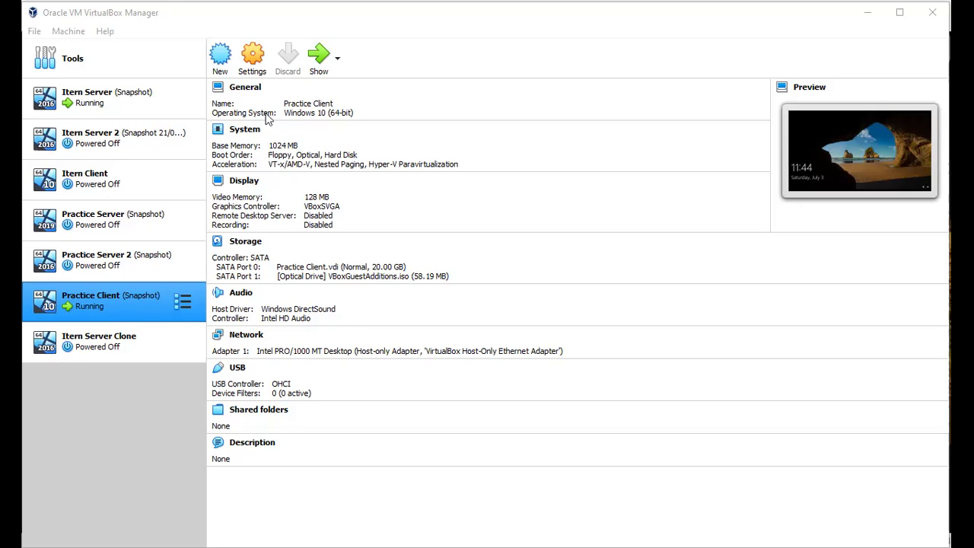
Step: Send Ctrl-Alt-Del to the Itern Server VM through Input > Keyboard
key(alt+Tab)
click(431, 7)
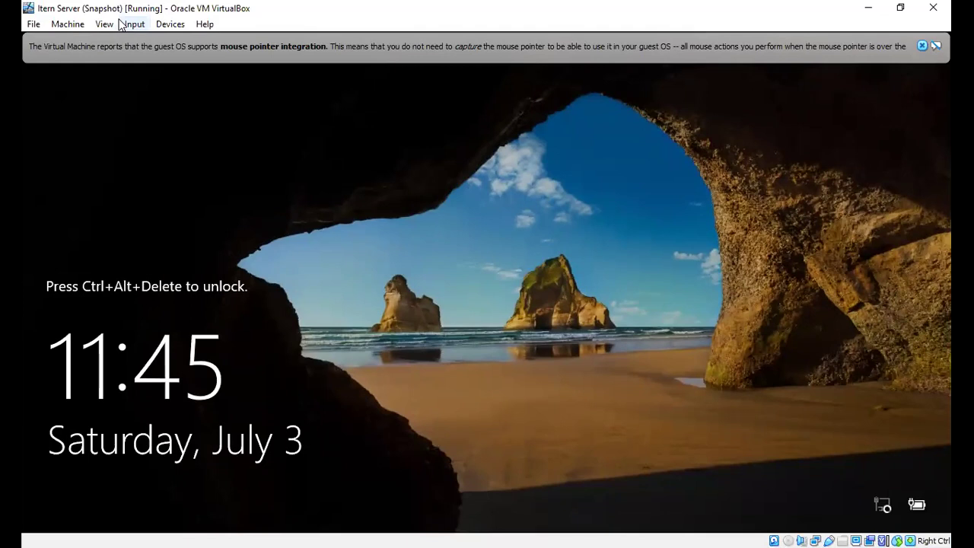
click(136, 25)
mouse_move(186, 44)
key(Right)
key(Down)
key(Down)
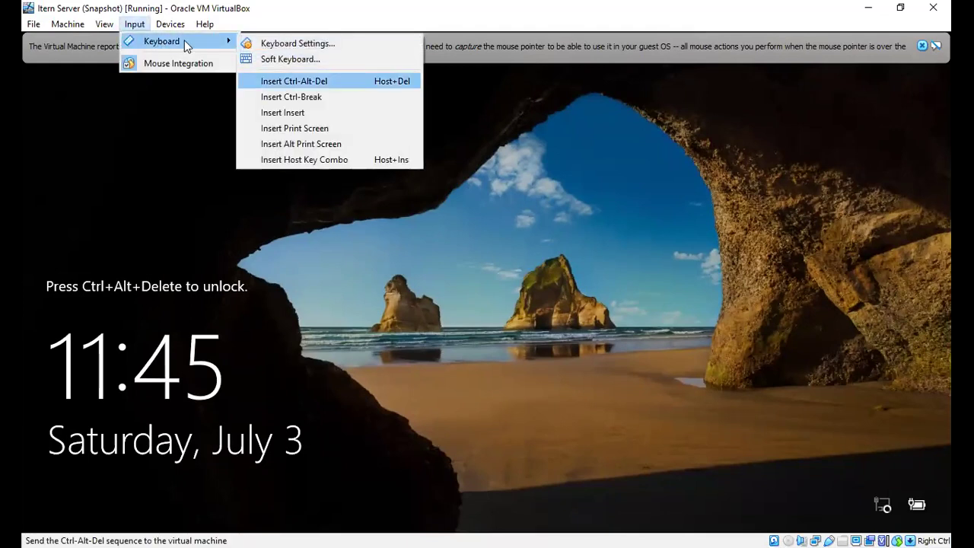
key(Return)
Step: Sign in to Itern Server with the account password, then return to the Manager
click(436, 347)
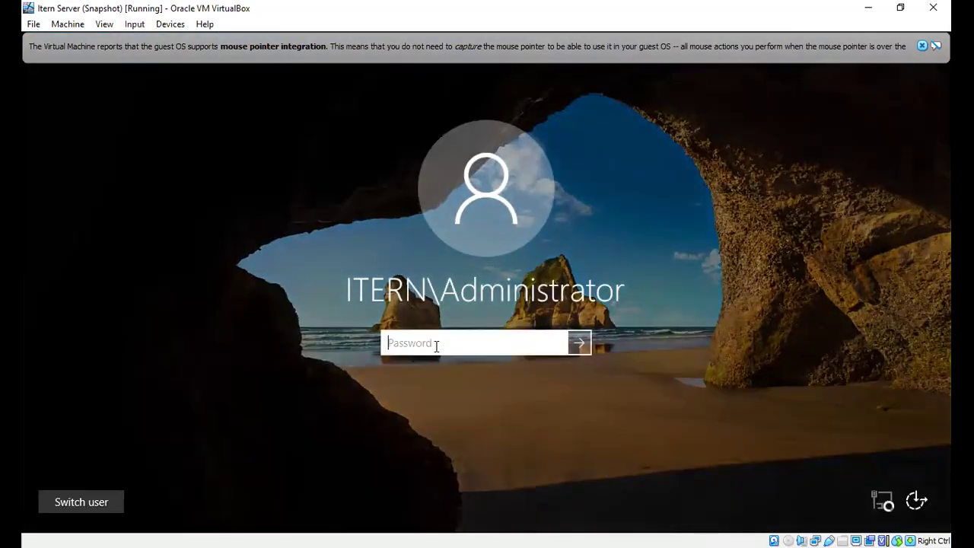
text(•••••••••)
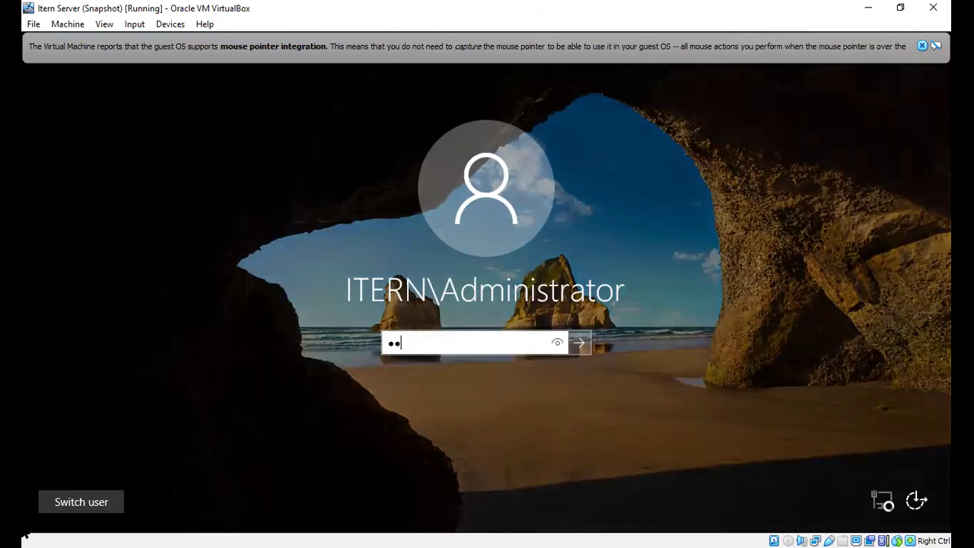
text(•)
key(Return)
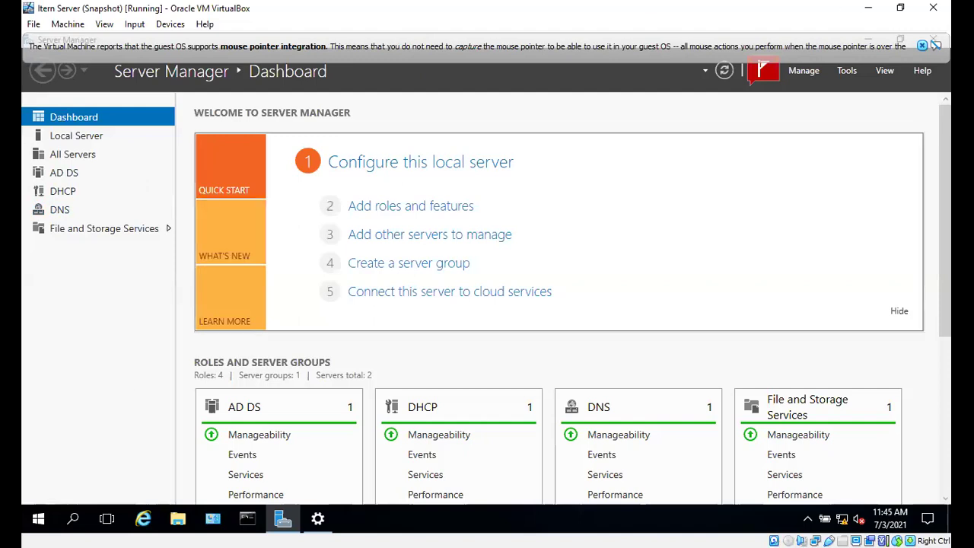
key(alt+Tab)
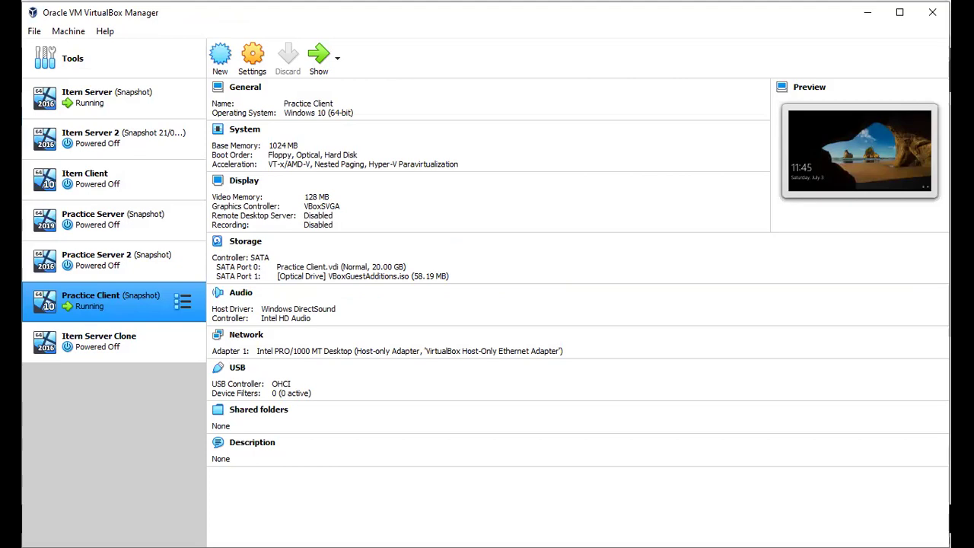
Step: Try Ctrl-click multi-selection, then select the powered-off Itern Client machine to show its details
ctrl+click(152, 262)
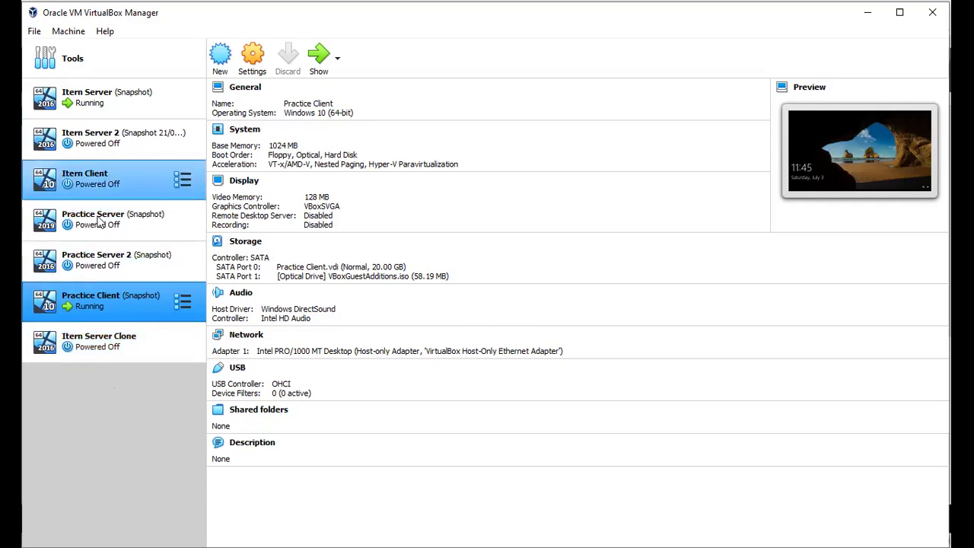
ctrl+click(194, 258)
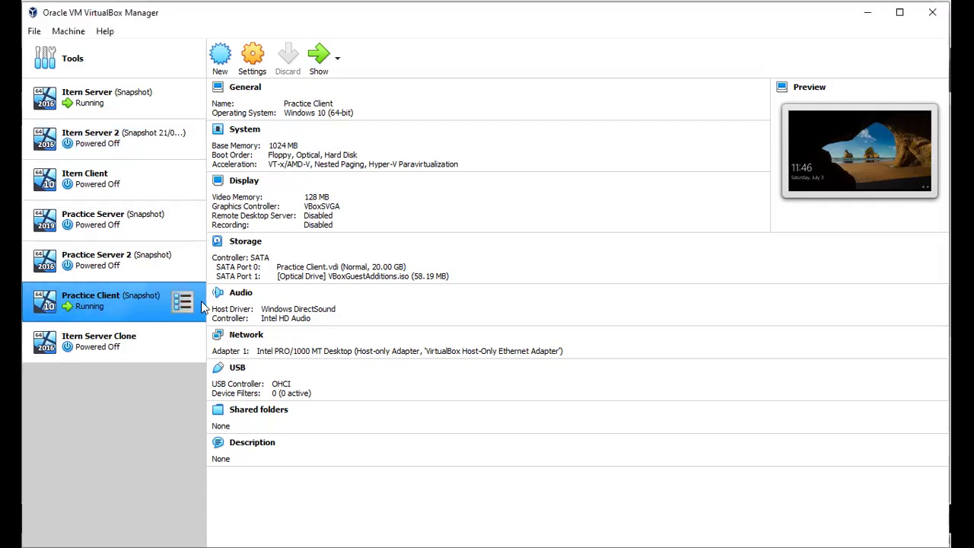
click(113, 185)
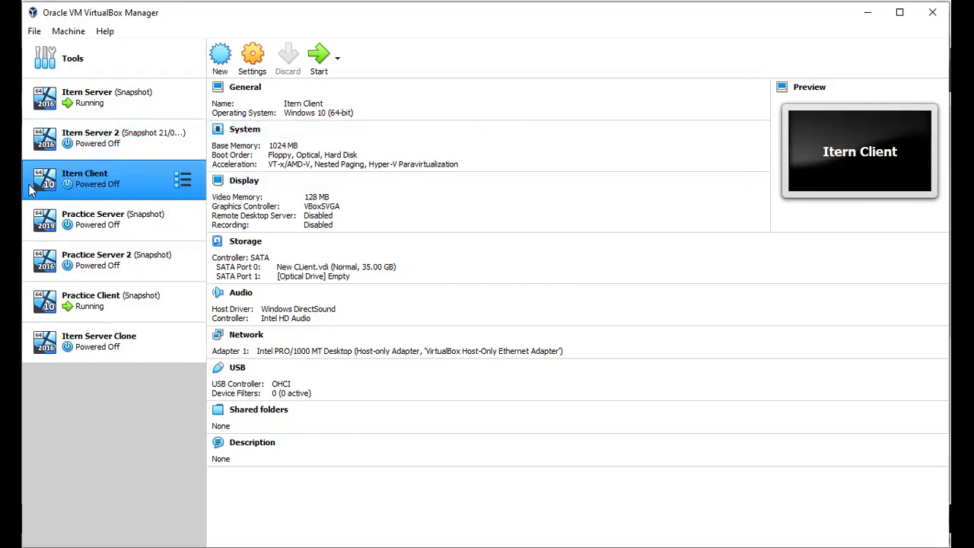
Step: Look through the File and Machine menus, then launch File > Export Appliance
click(34, 31)
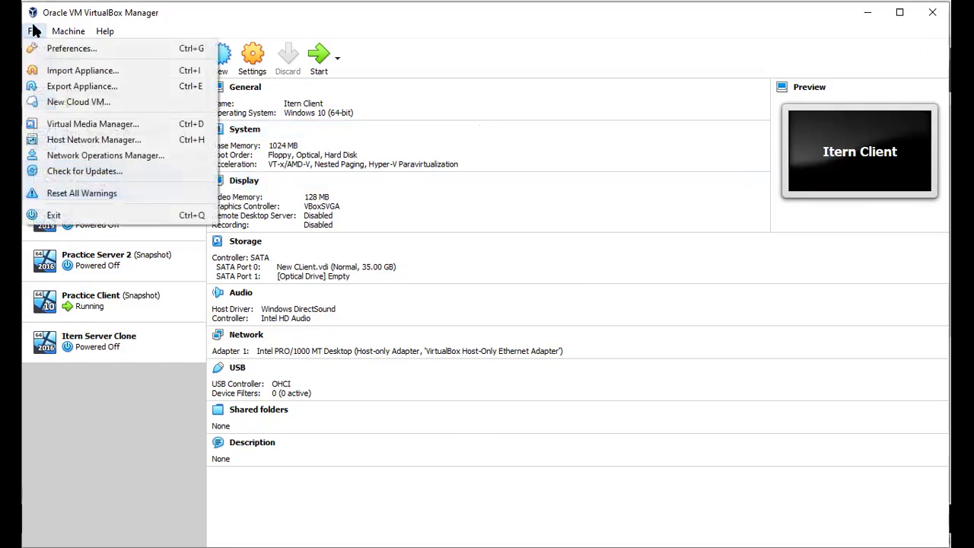
key(Right)
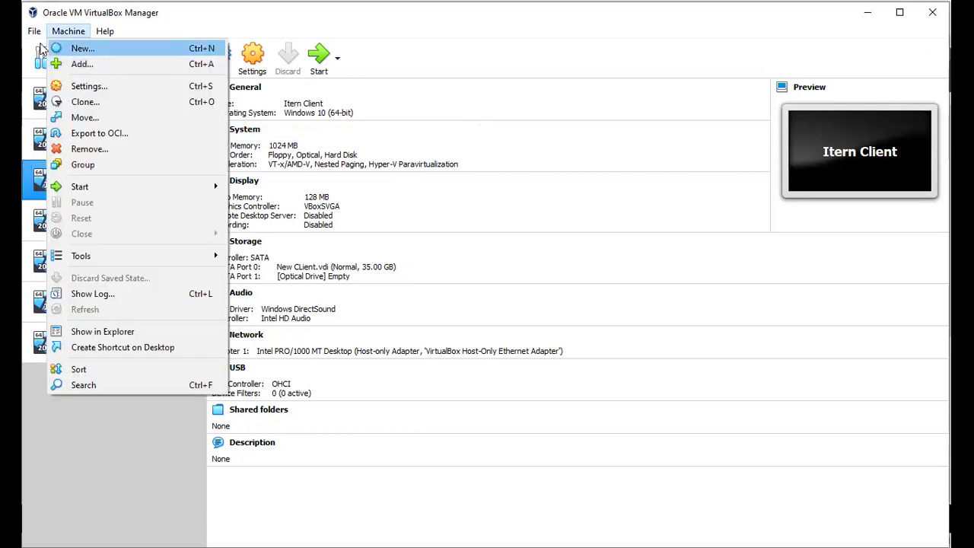
mouse_move(32, 30)
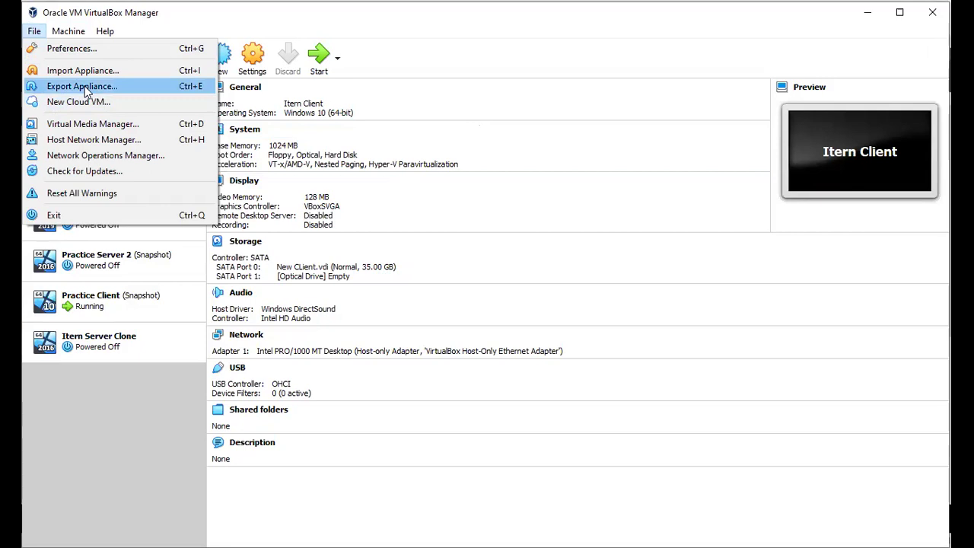
key(Escape)
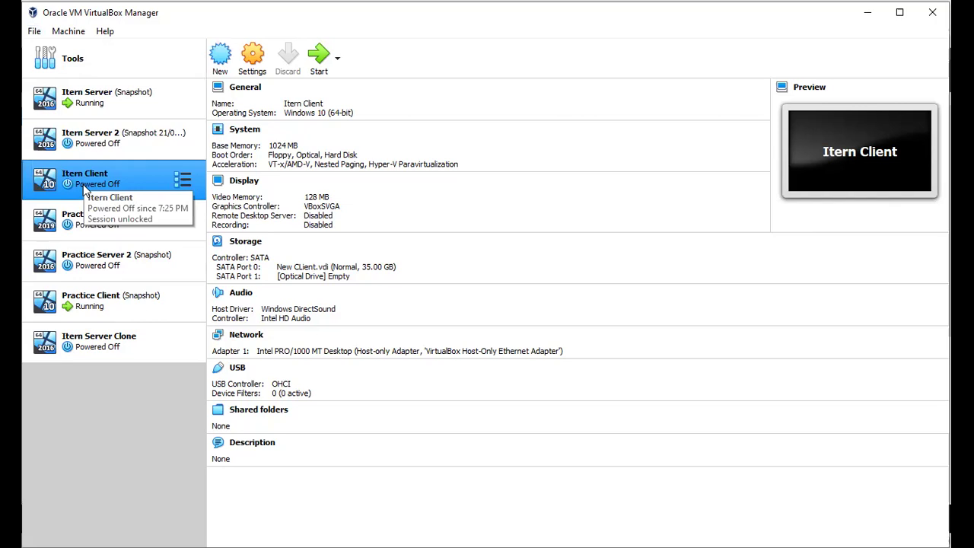
click(34, 31)
key(Escape)
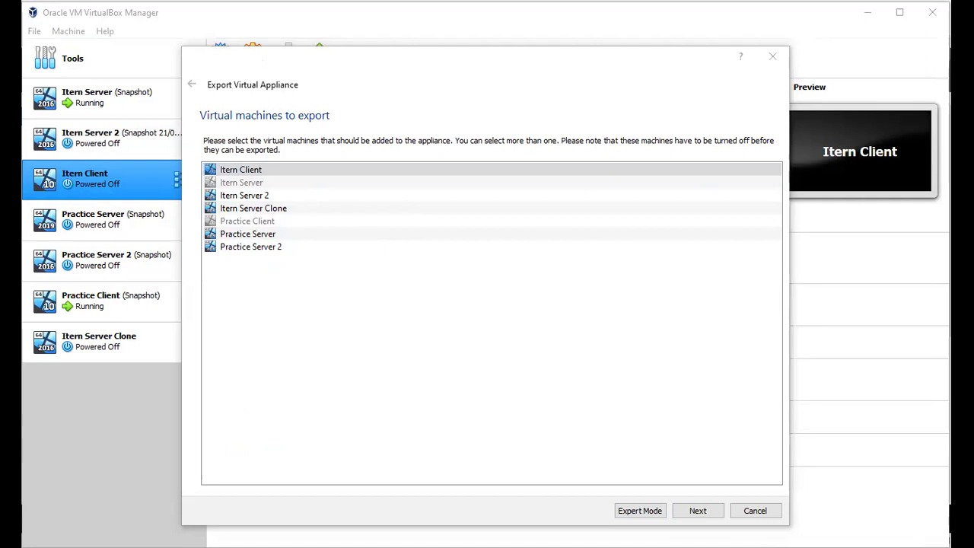
Step: Choose Itern Client as the machine to export and continue to Appliance settings
click(414, 188)
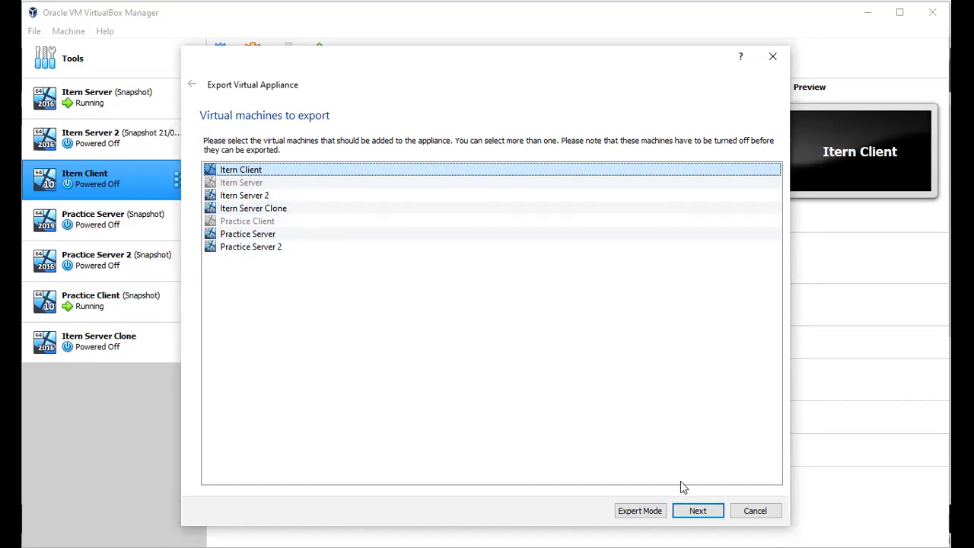
click(699, 511)
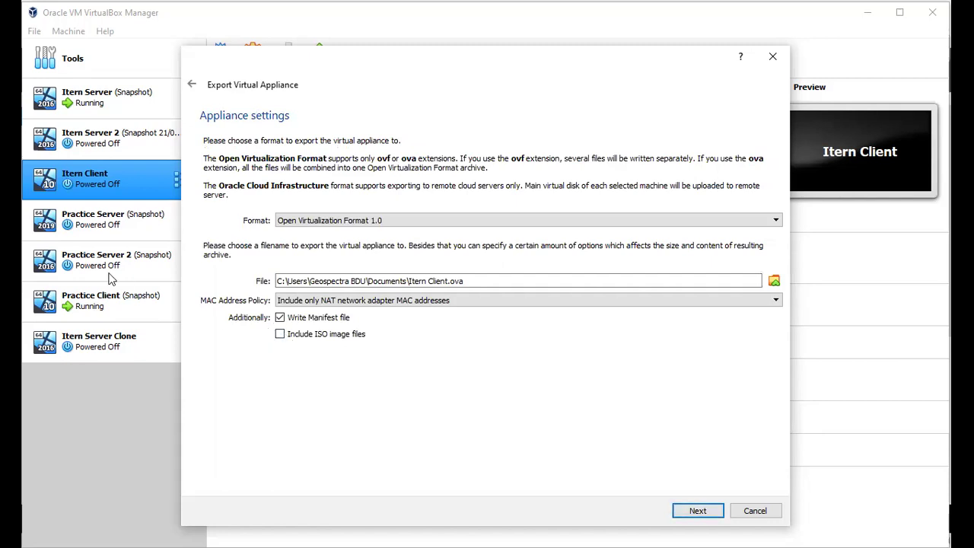
Step: Export as Open Virtualization Format 2.0 including all network adapter MAC addresses, then continue
click(772, 219)
click(445, 249)
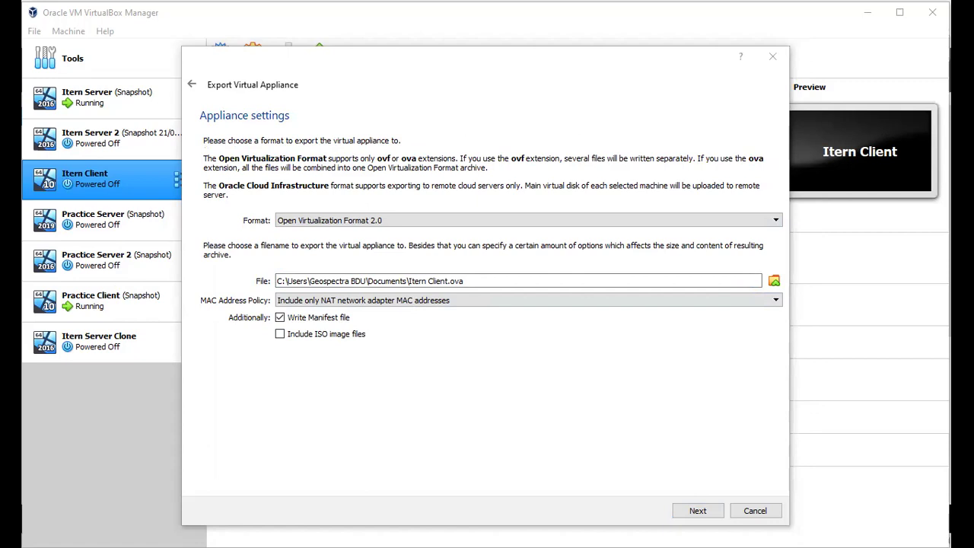
click(320, 416)
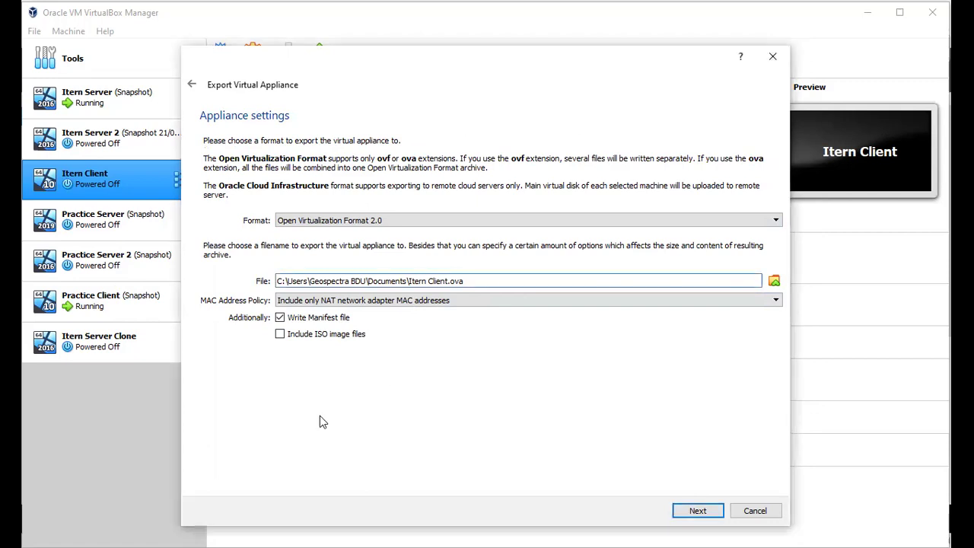
click(776, 303)
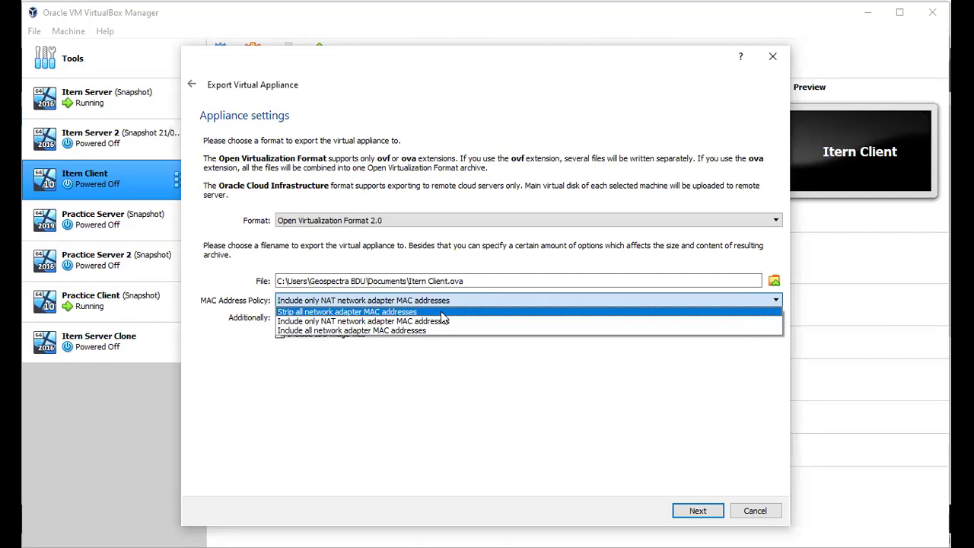
click(397, 331)
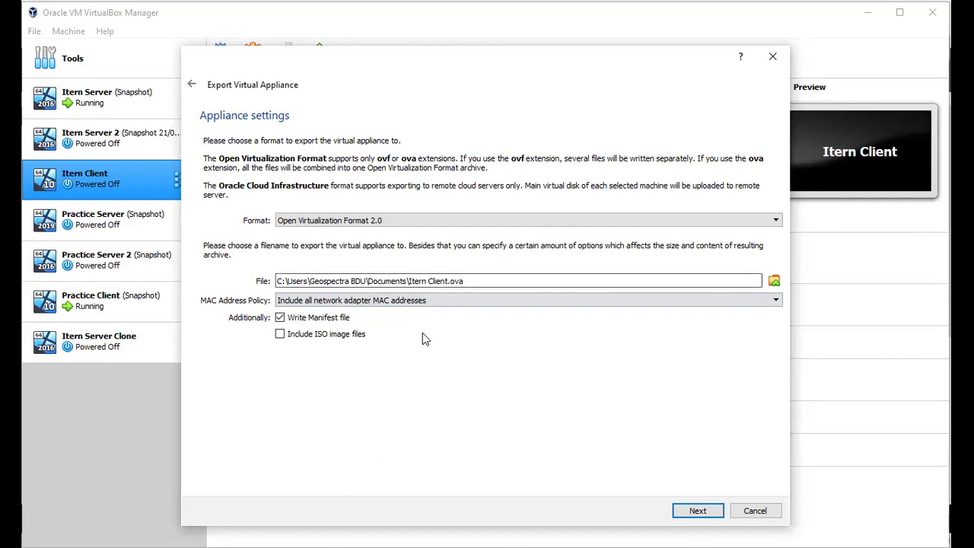
click(710, 514)
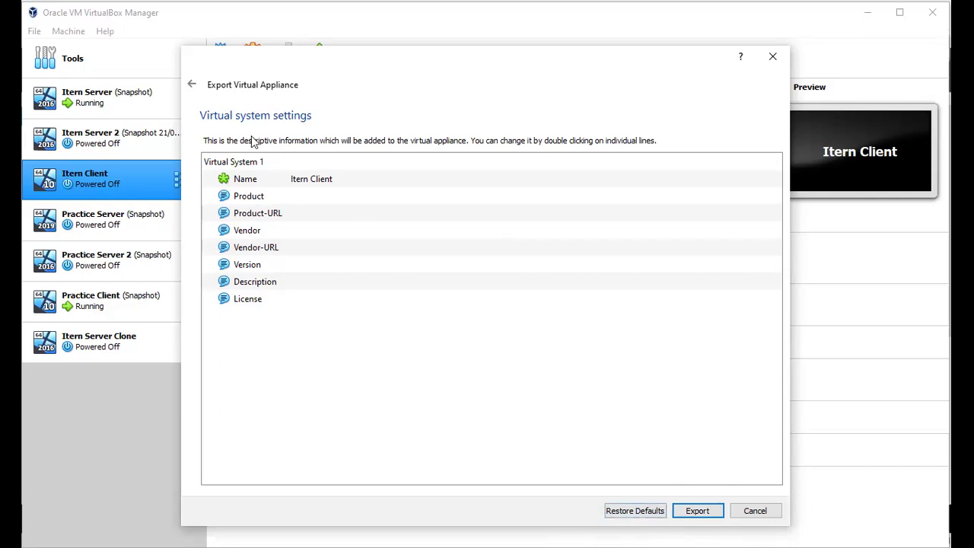
Step: Step back from Virtual system settings to the Appliance settings page
click(193, 85)
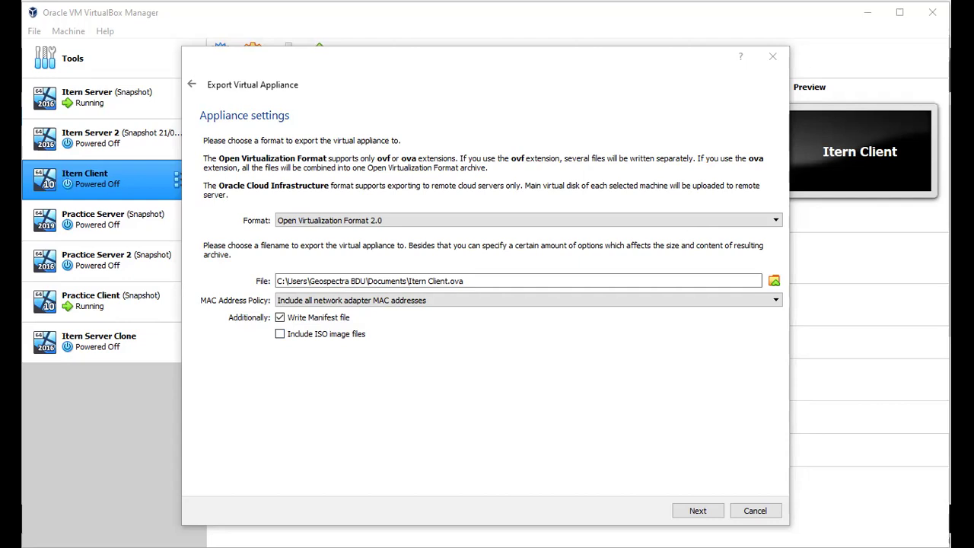
Step: Tick Include ISO image files and advance to Virtual system settings
click(516, 437)
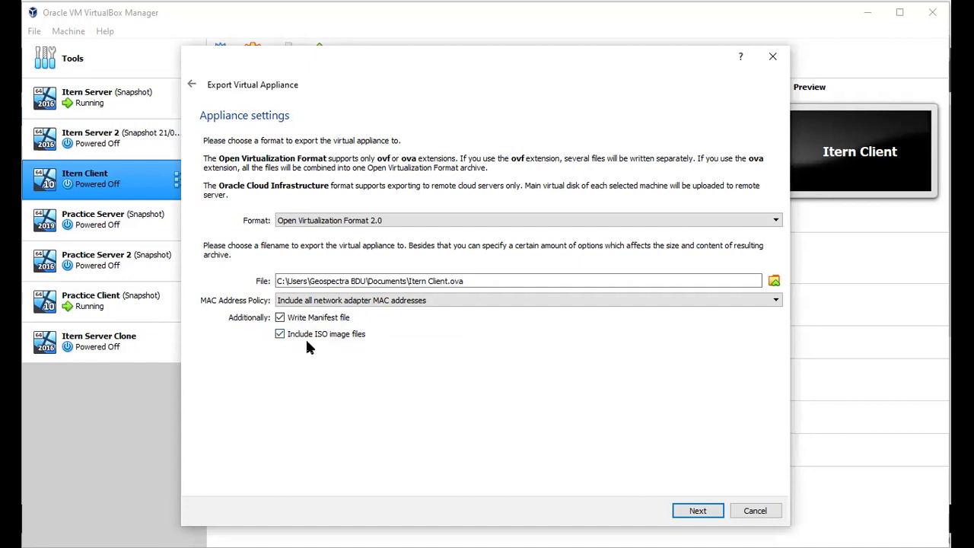
click(696, 514)
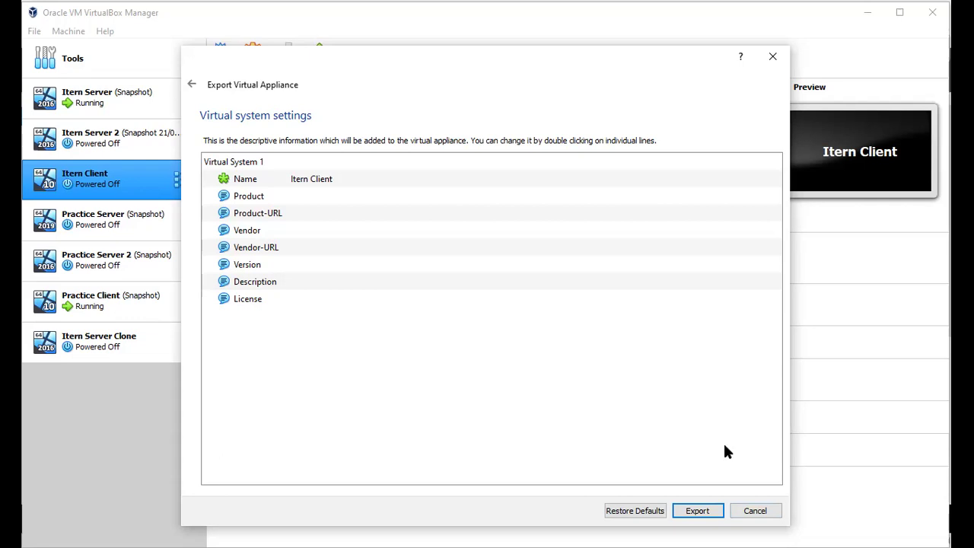
Step: Start the Itern Client export, abort it at 0%, and cancel the wizard
click(705, 516)
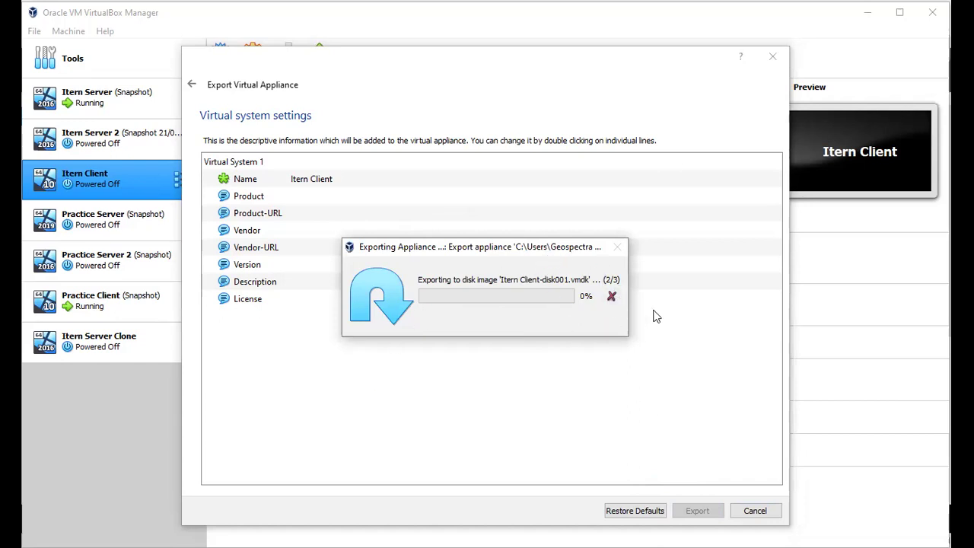
click(612, 299)
click(753, 512)
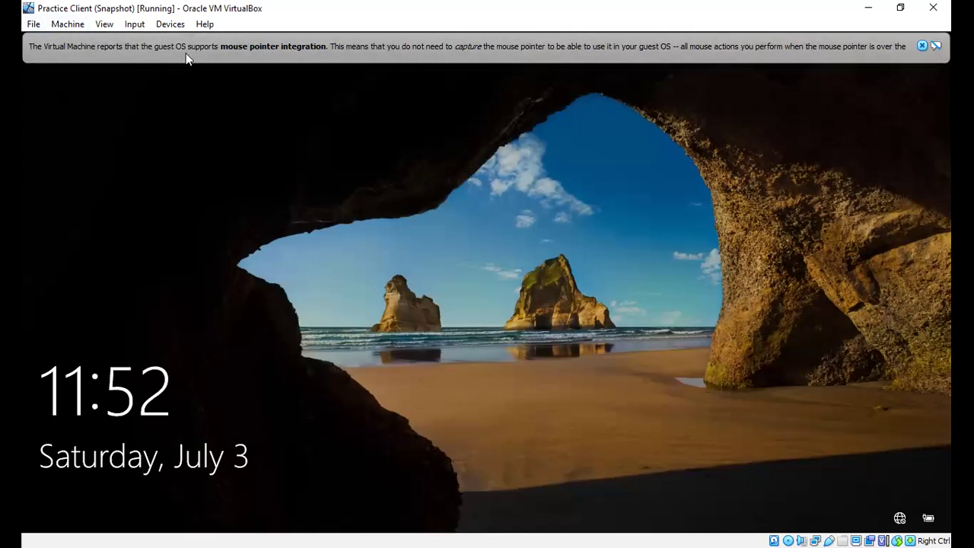
Step: Close the Practice Client VM via File > Close, choosing Power off the machine
click(31, 24)
click(62, 102)
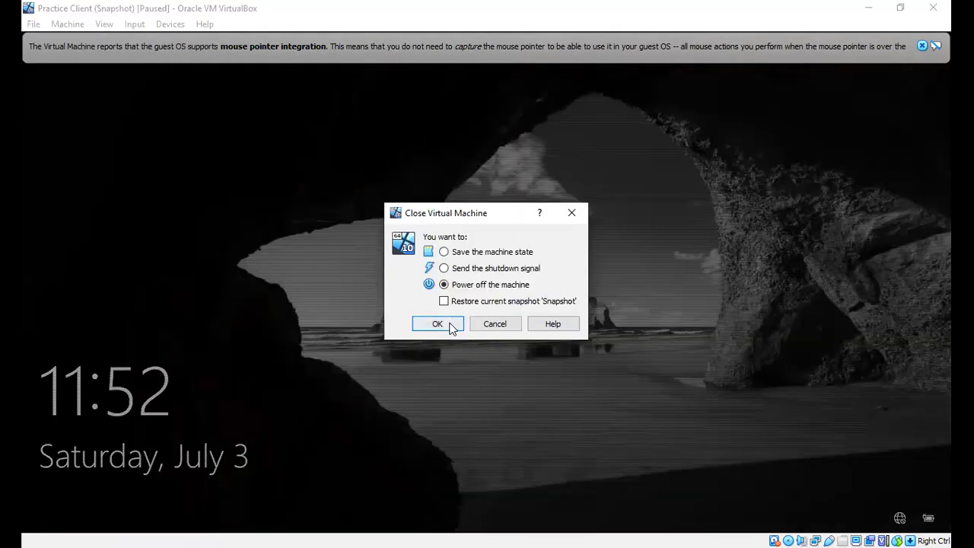
click(449, 324)
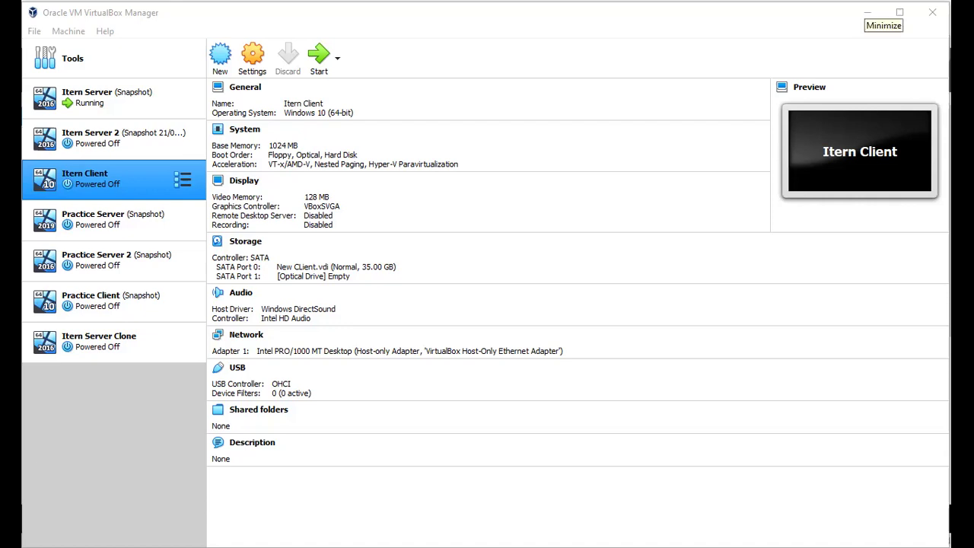
click(868, 12)
key(alt+Tab)
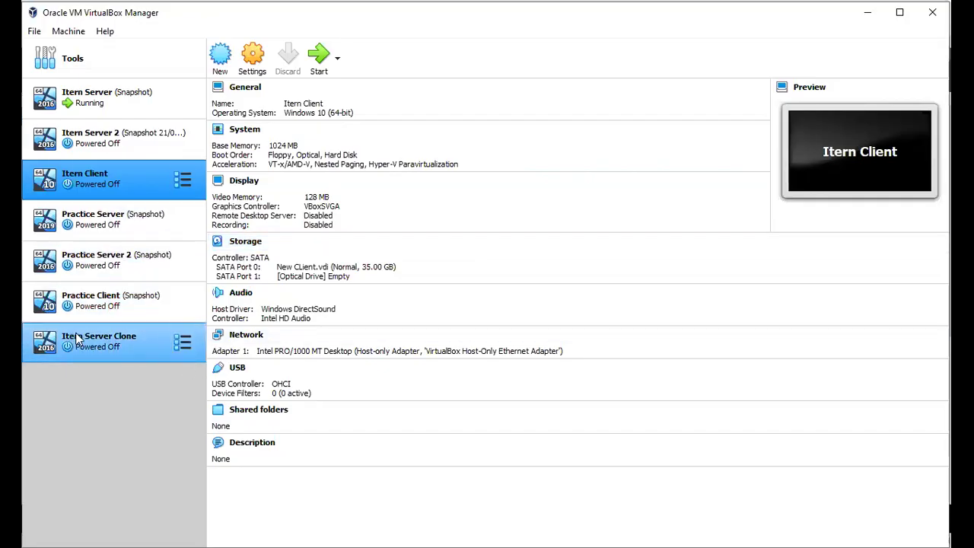
Step: Select Itern Server Clone in the VirtualBox machine list to show its details
click(112, 340)
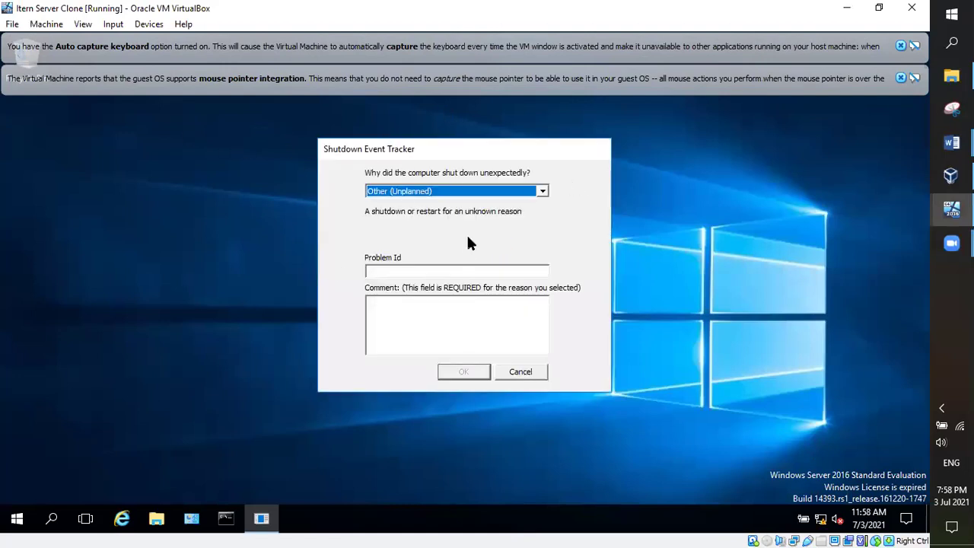
Step: Record Power Failure: Cord Unplugged as the unexpected shutdown reason and confirm it
click(542, 191)
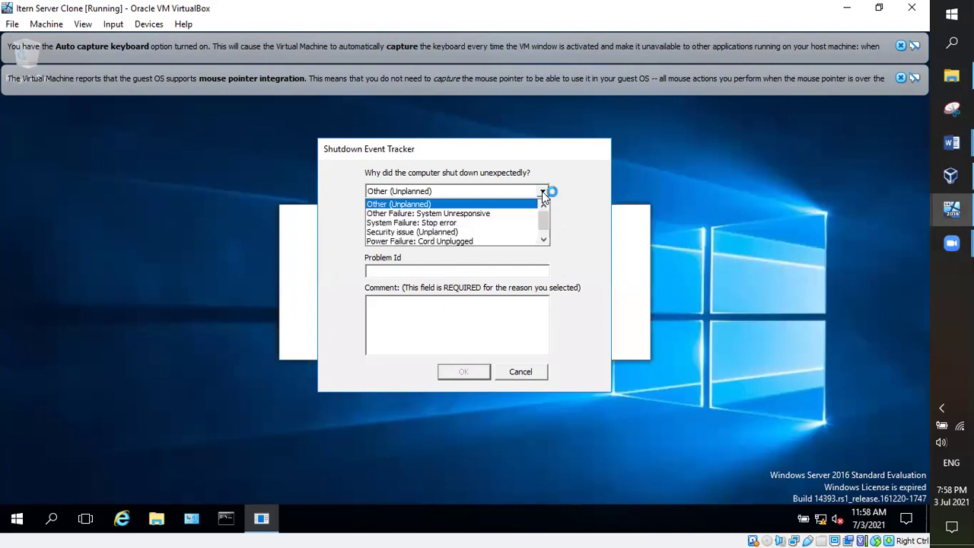
scroll(545, 231, down, 1)
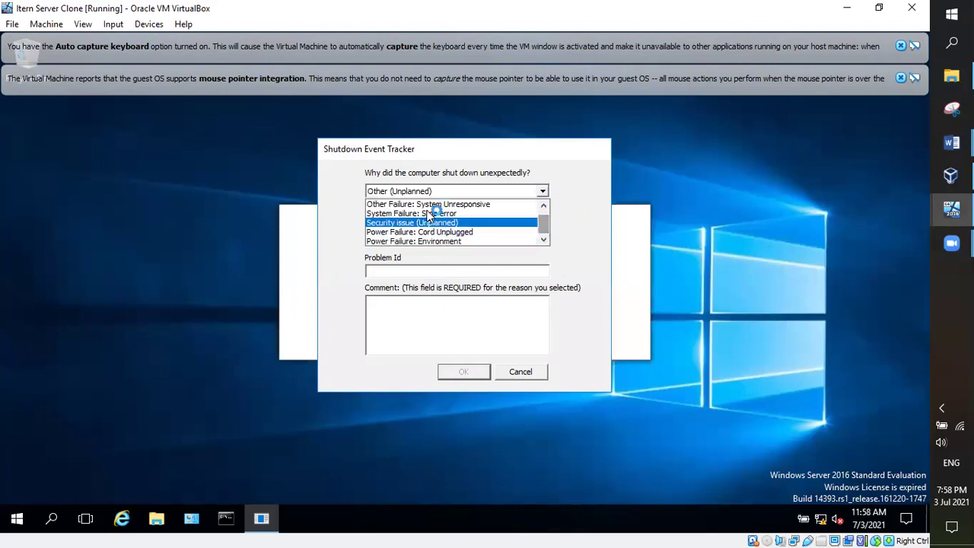
click(468, 231)
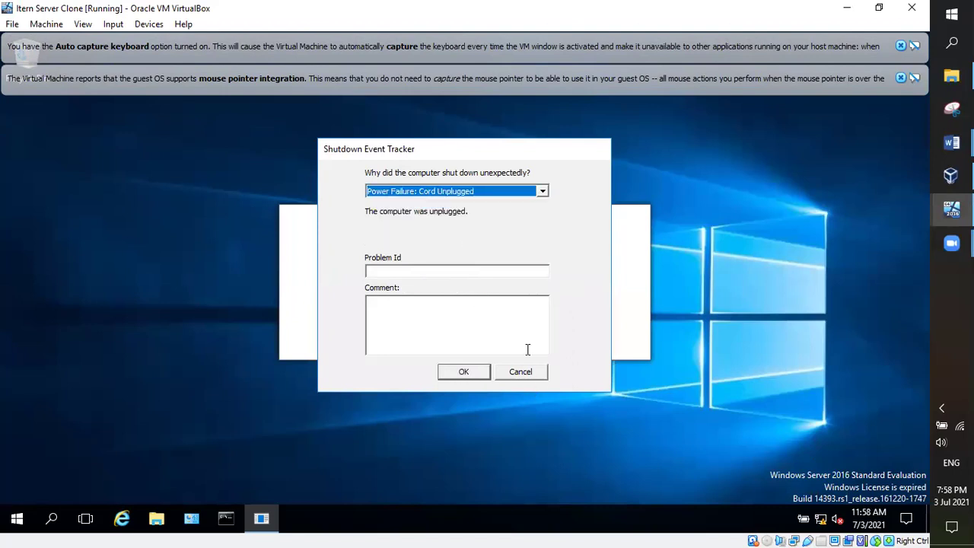
click(463, 373)
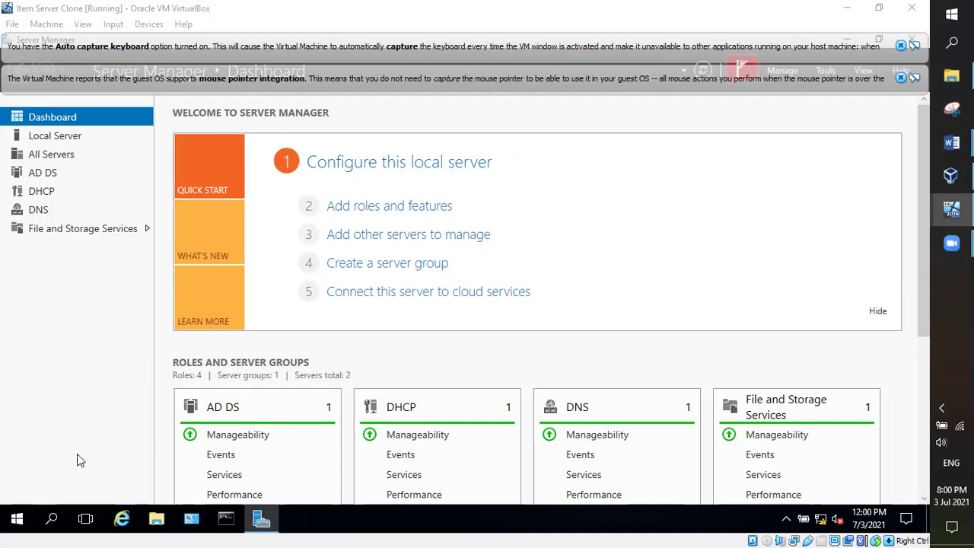
Step: Open File Explorer and browse from This PC into C:\Windows
click(158, 521)
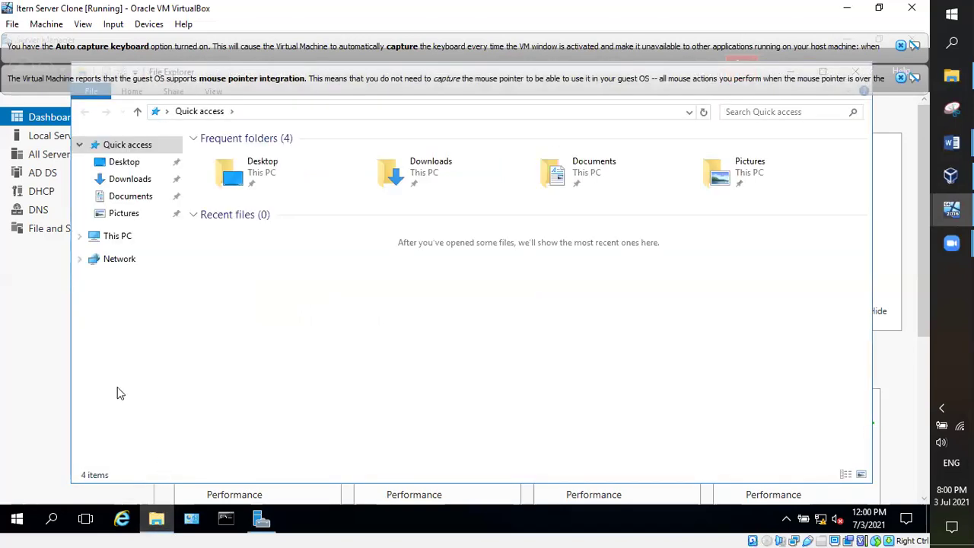
click(81, 237)
click(120, 238)
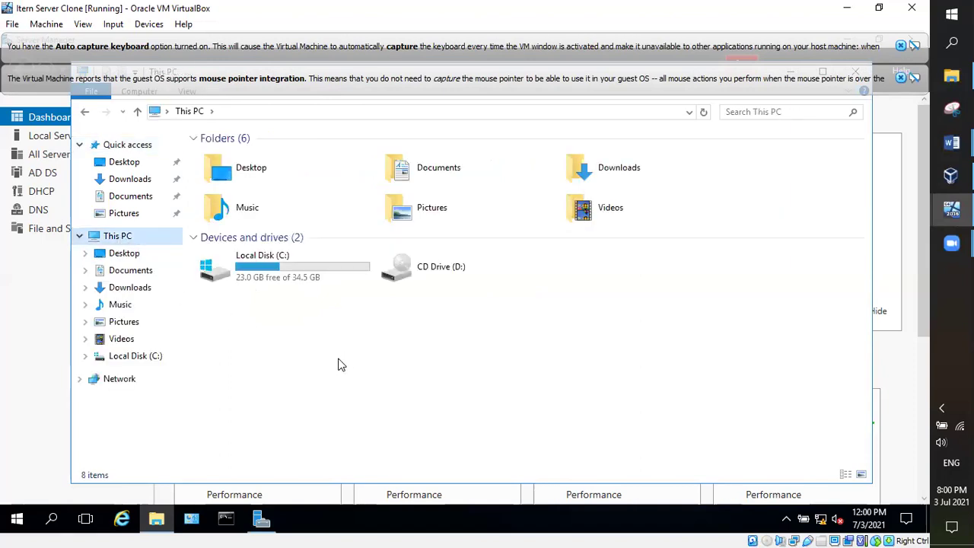
double_click(274, 260)
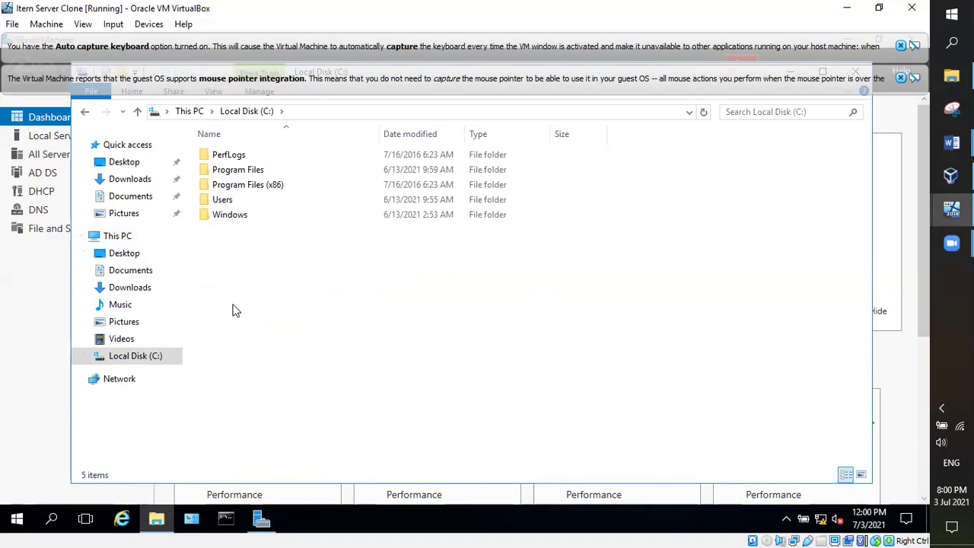
double_click(235, 219)
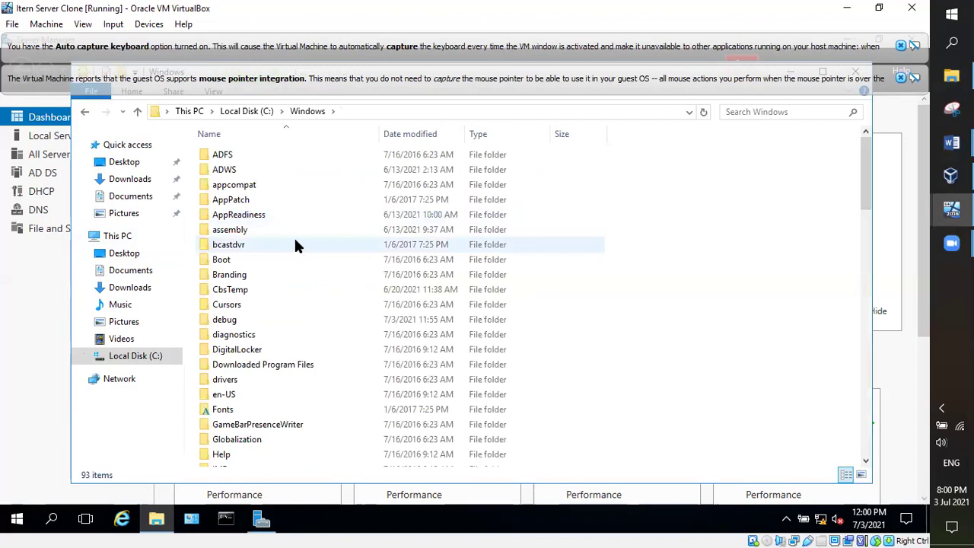
Step: Go into System32\Sysprep and launch sysprep.exe
key(s)
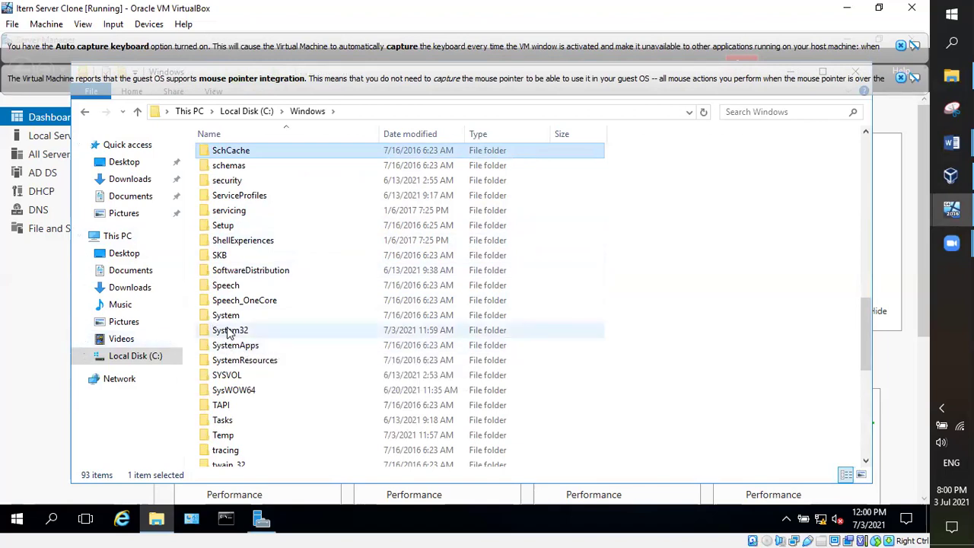
double_click(225, 332)
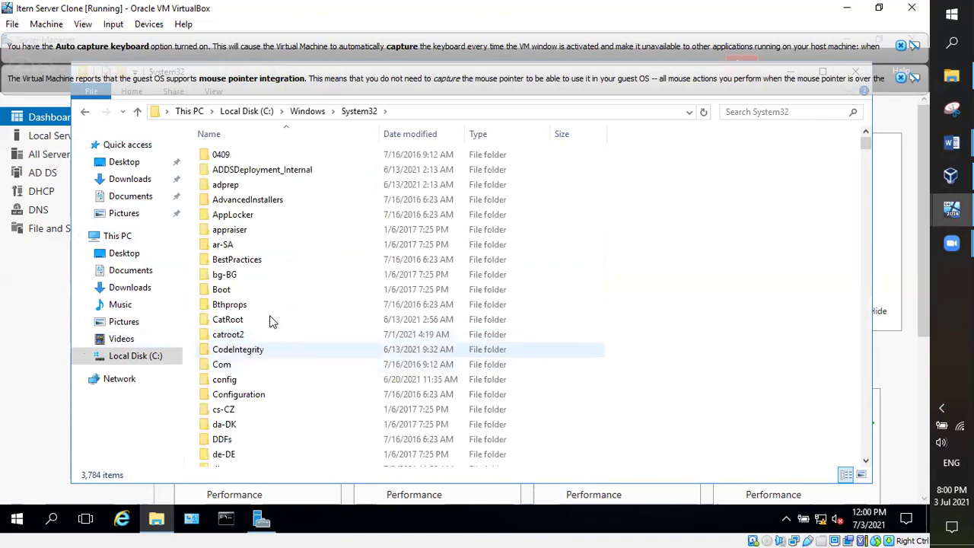
key(s)
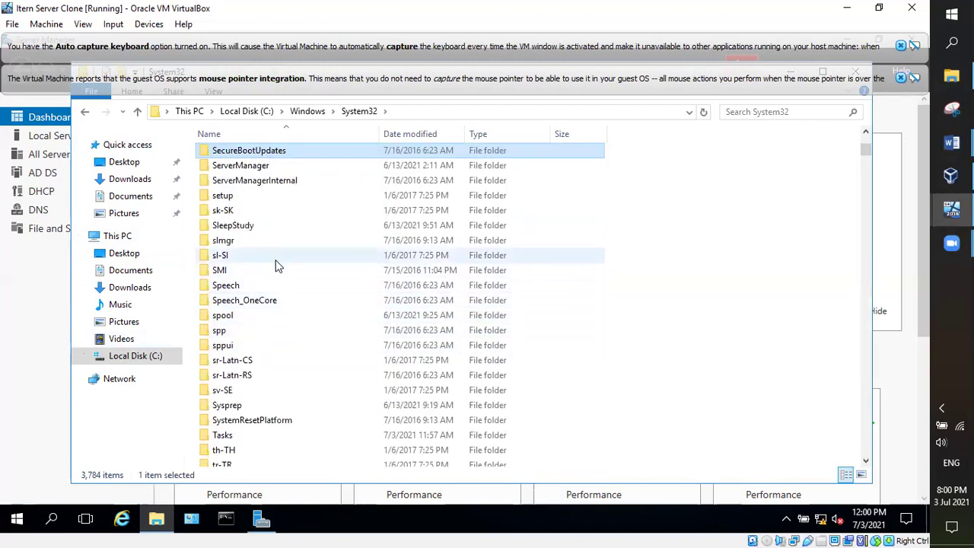
double_click(238, 409)
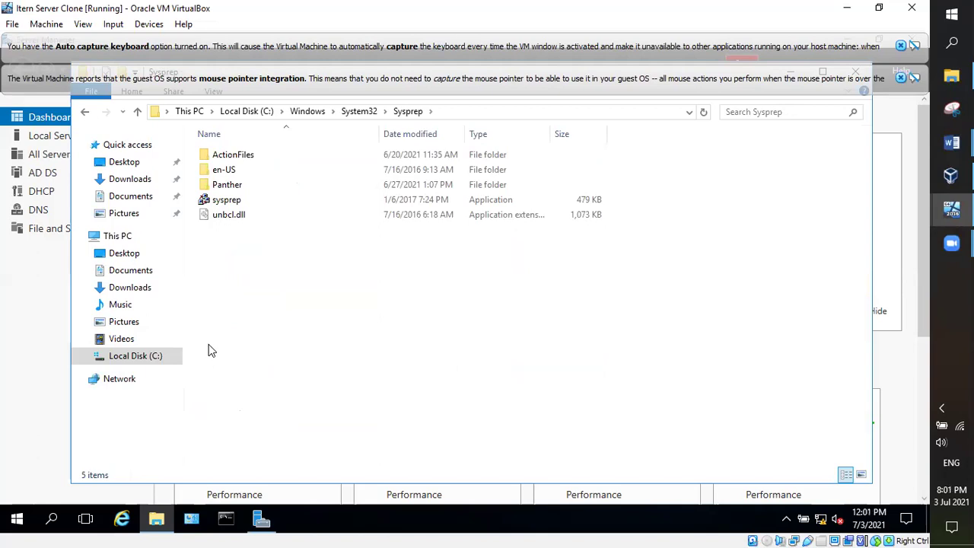
double_click(234, 202)
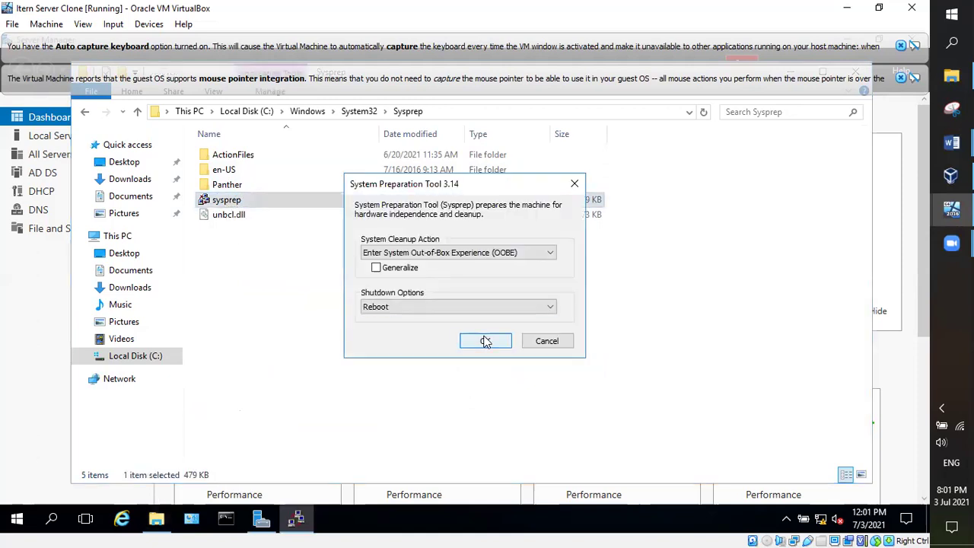
Step: Run Sysprep with OOBE cleanup, Generalize ticked and Reboot on completion
click(553, 252)
click(551, 255)
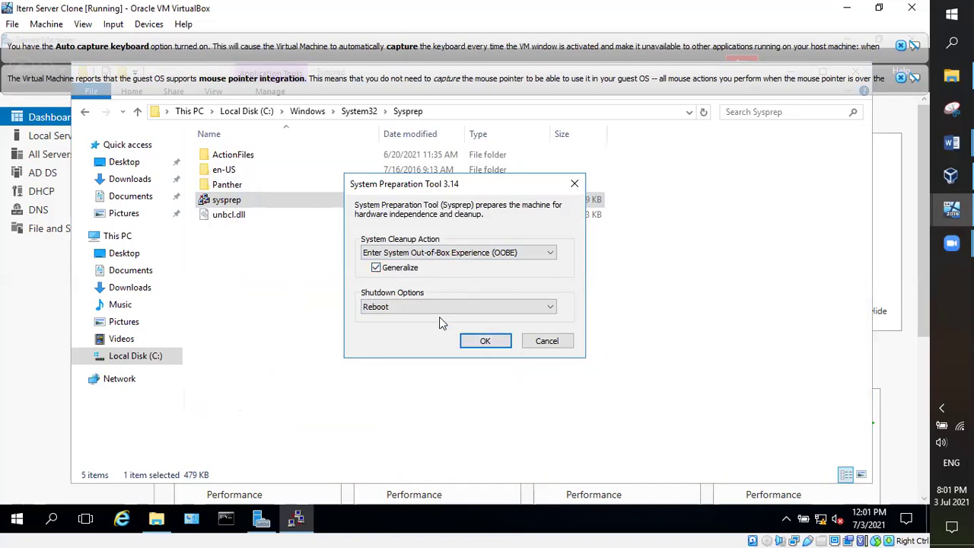
click(487, 341)
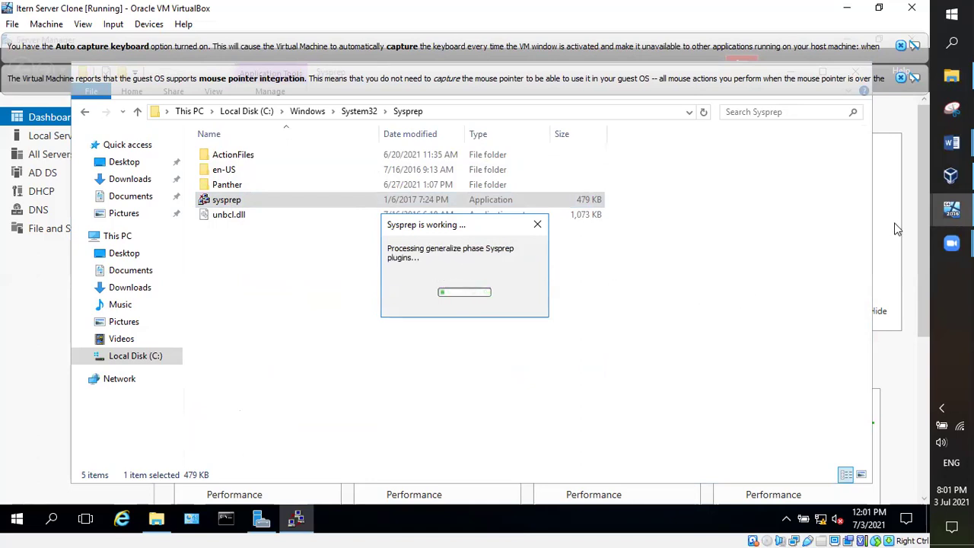
Step: Review the Sysprep steps in Class Note for Schedule 5, then return to the clone VM
mouse_move(951, 142)
click(868, 122)
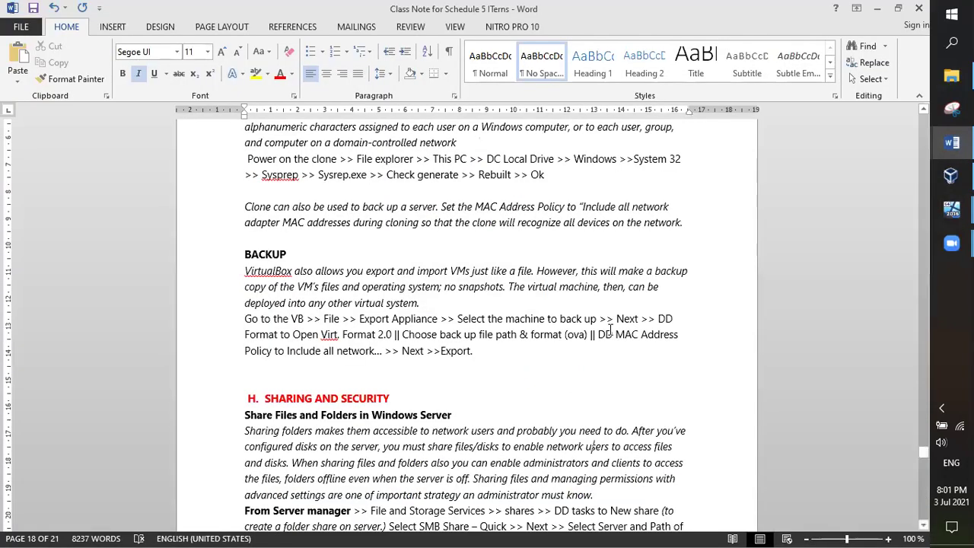
scroll(610, 329, up, 1)
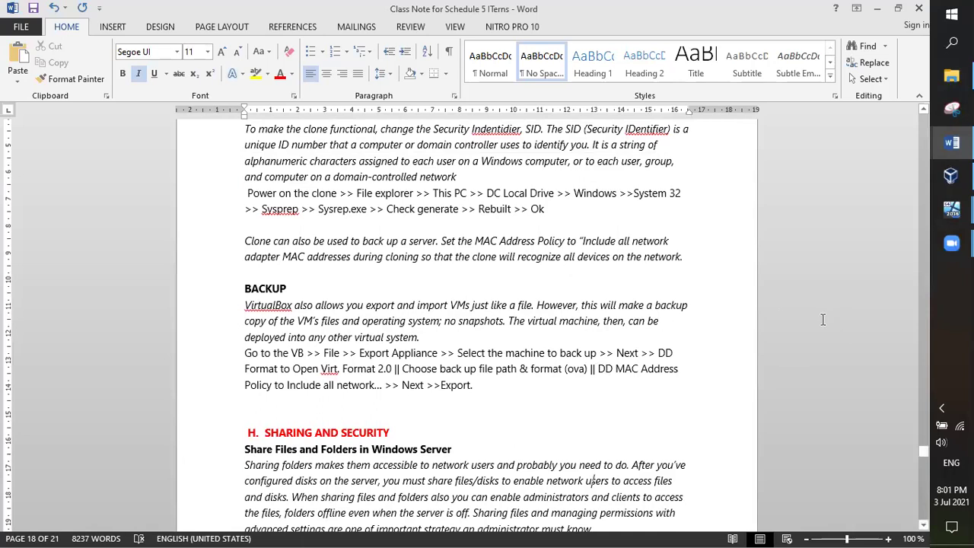
drag(558, 208, 244, 177)
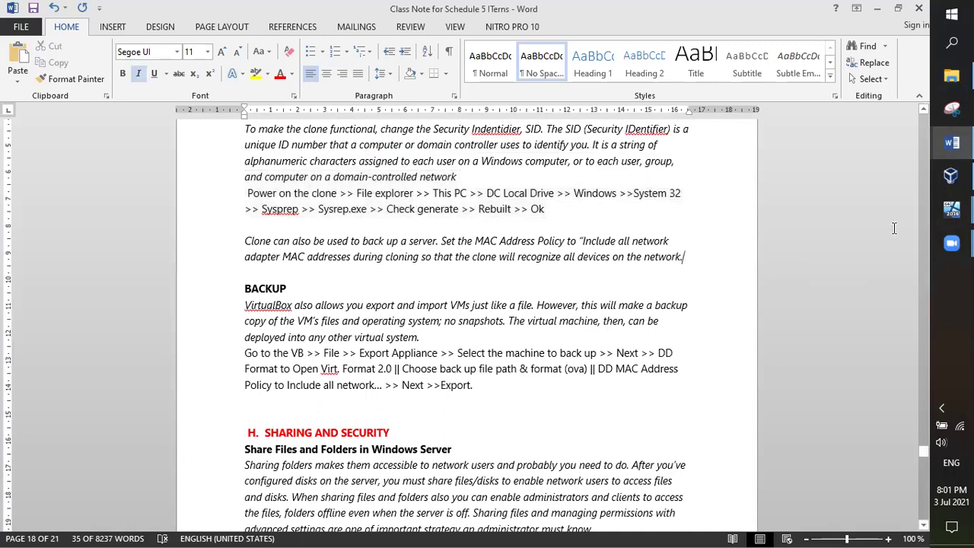
click(772, 267)
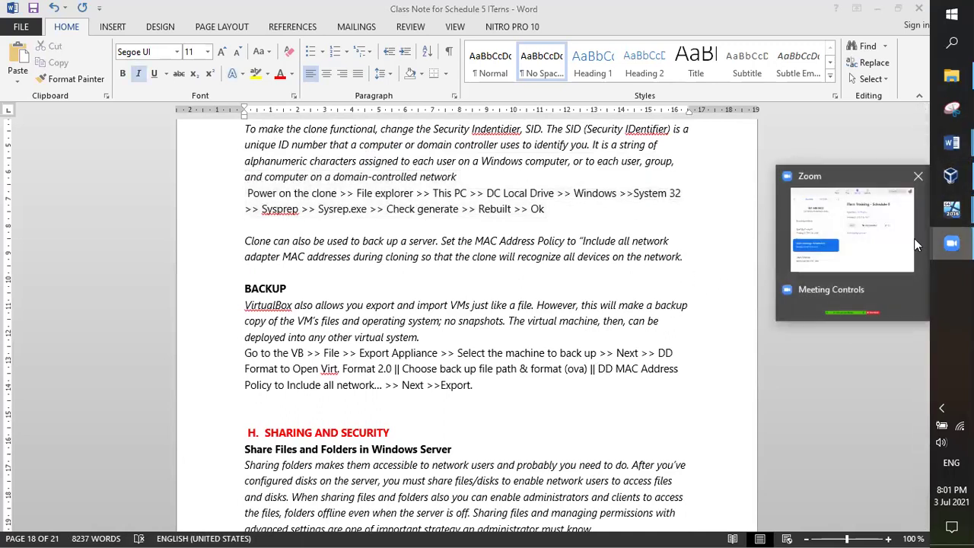
mouse_move(951, 209)
click(864, 258)
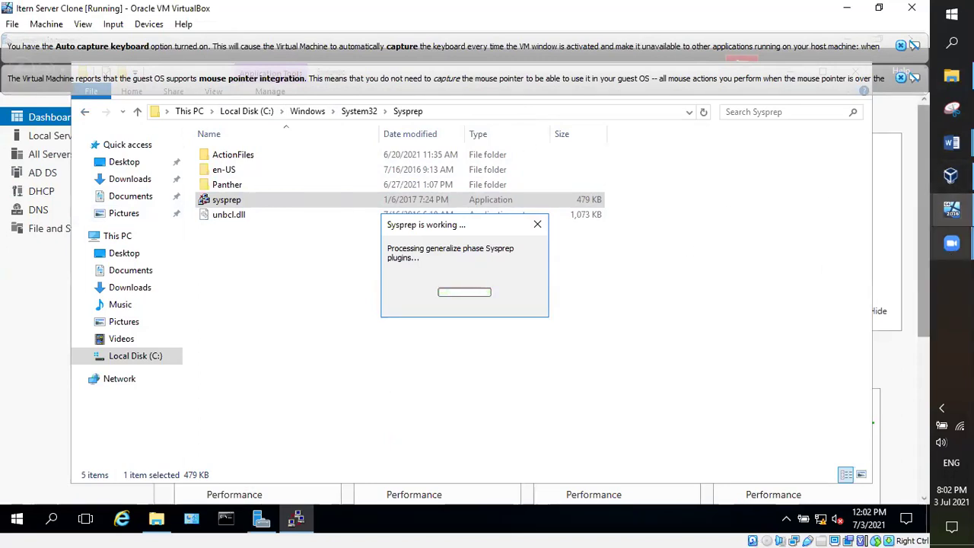
Step: In the Class Lecture Highlights notes, select the Sharing & Security heading
mouse_move(951, 143)
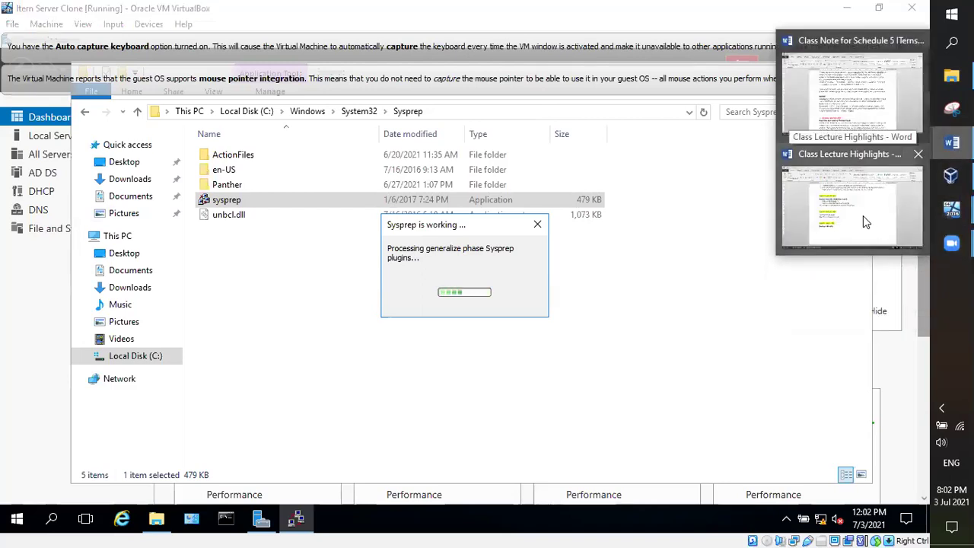
click(864, 216)
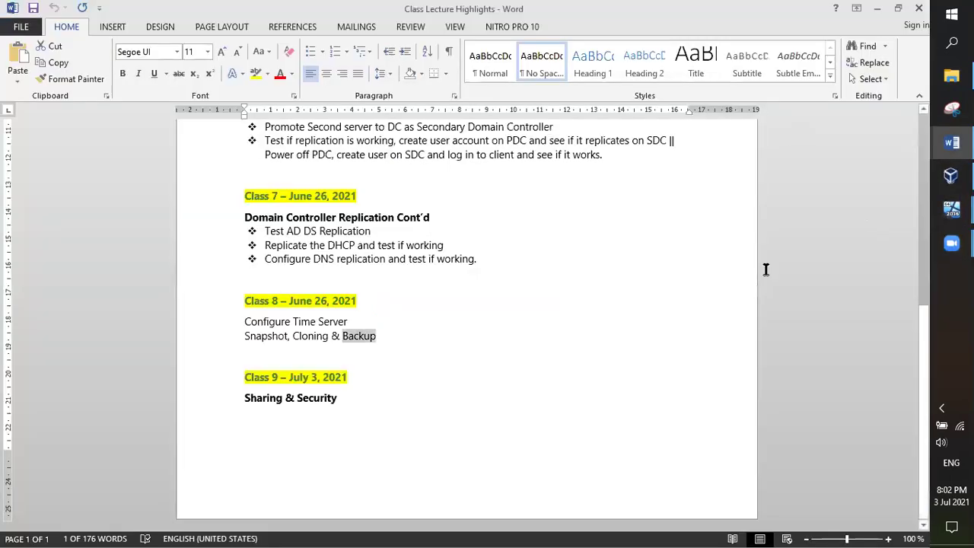
click(481, 342)
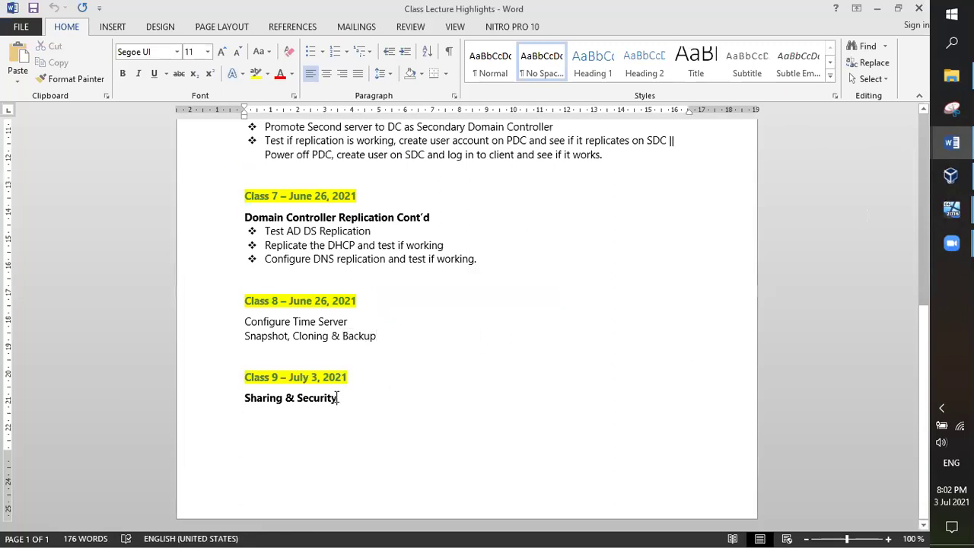
drag(337, 397, 251, 398)
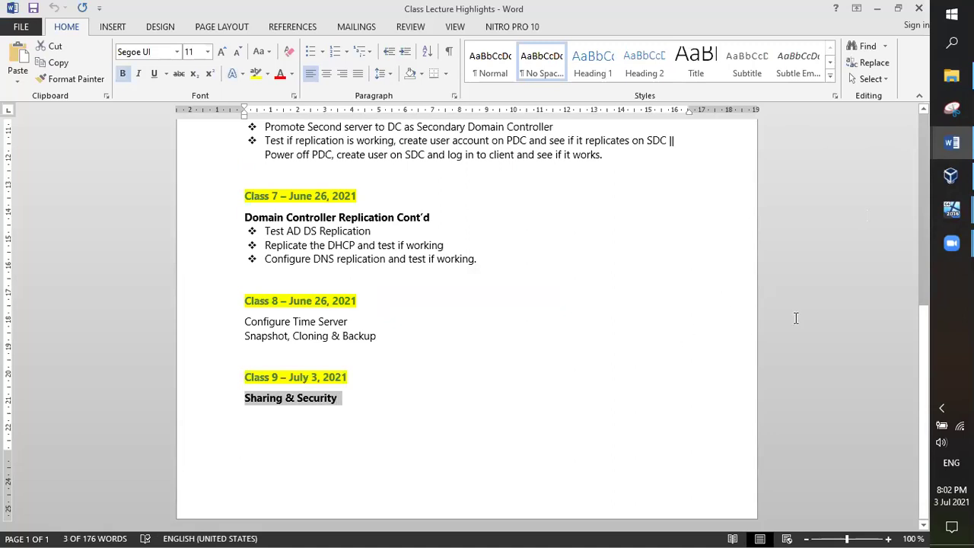
click(951, 209)
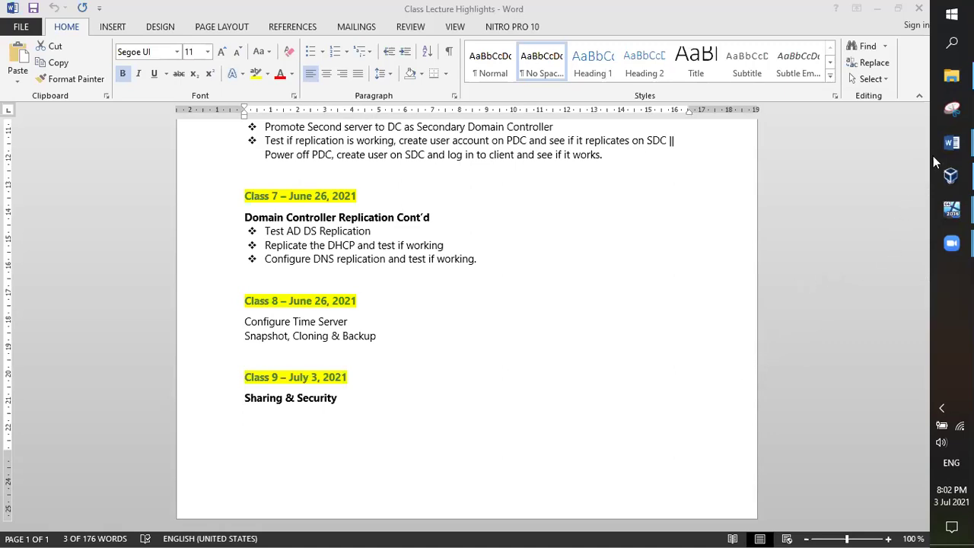
Step: Show Class Note for Schedule 5 scrolled down to the Sharing and Security section
mouse_move(949, 144)
click(860, 124)
scroll(597, 321, down, 2)
scroll(598, 321, down, 1)
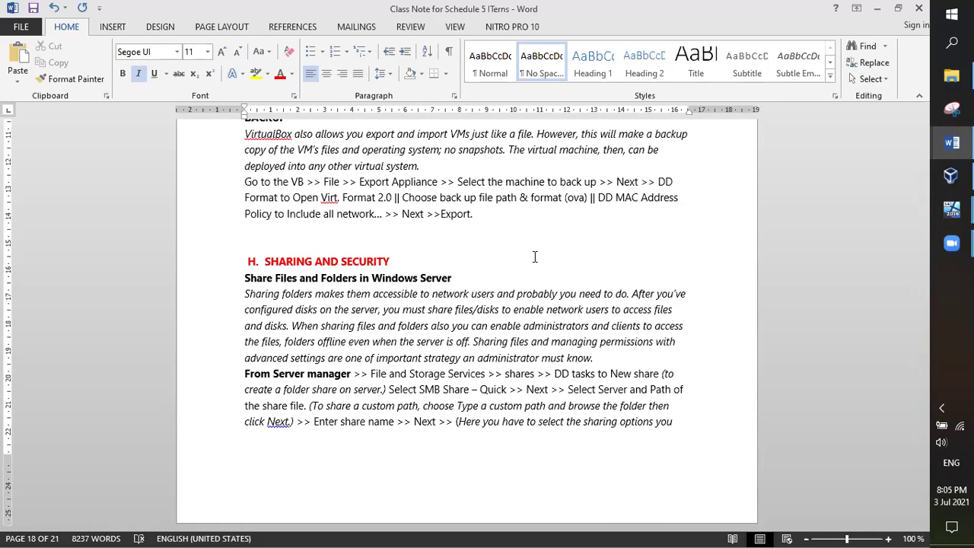
Step: Scroll further through the Server Manager share-creation steps in the notes
scroll(499, 307, down, 5)
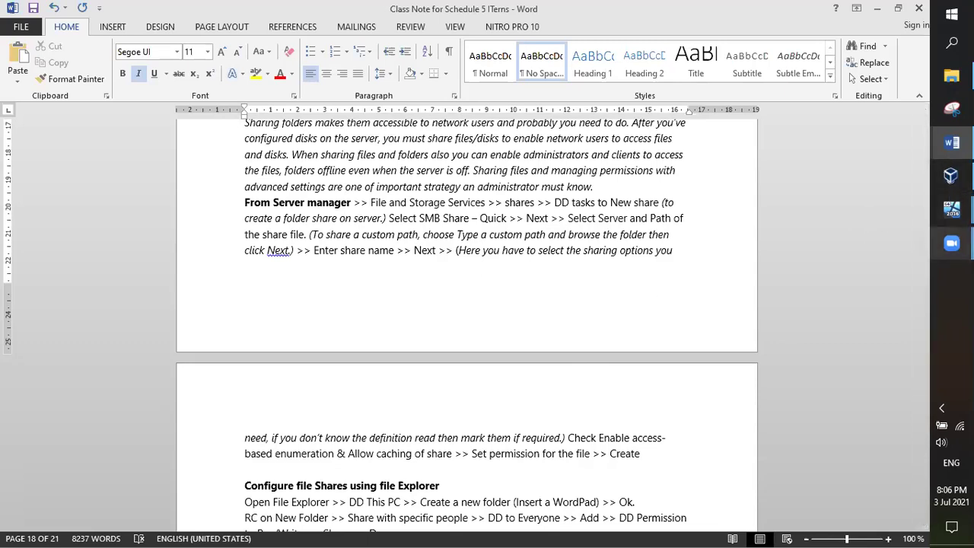
Step: On the original server VM, send Ctrl-Alt-Del via Input > Keyboard to reach sign-in
mouse_move(951, 209)
click(870, 173)
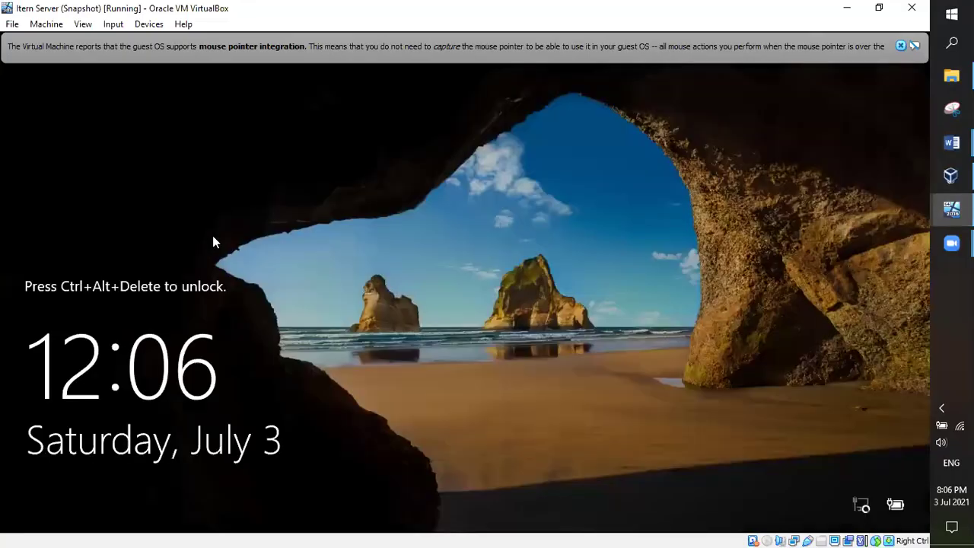
click(112, 25)
mouse_move(135, 42)
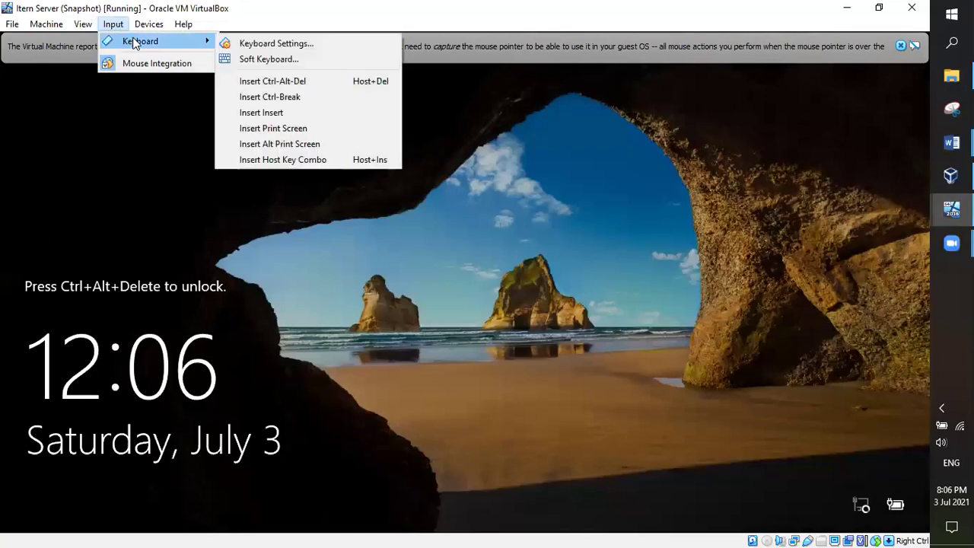
click(259, 84)
Step: Sign in with the account password, then return to Class Note for Schedule 5
text(Password@1)
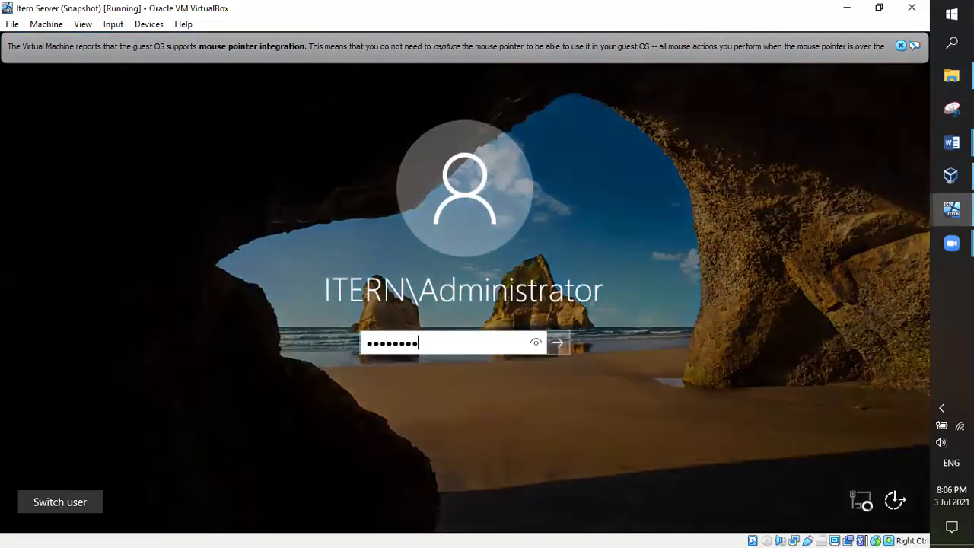
key(Return)
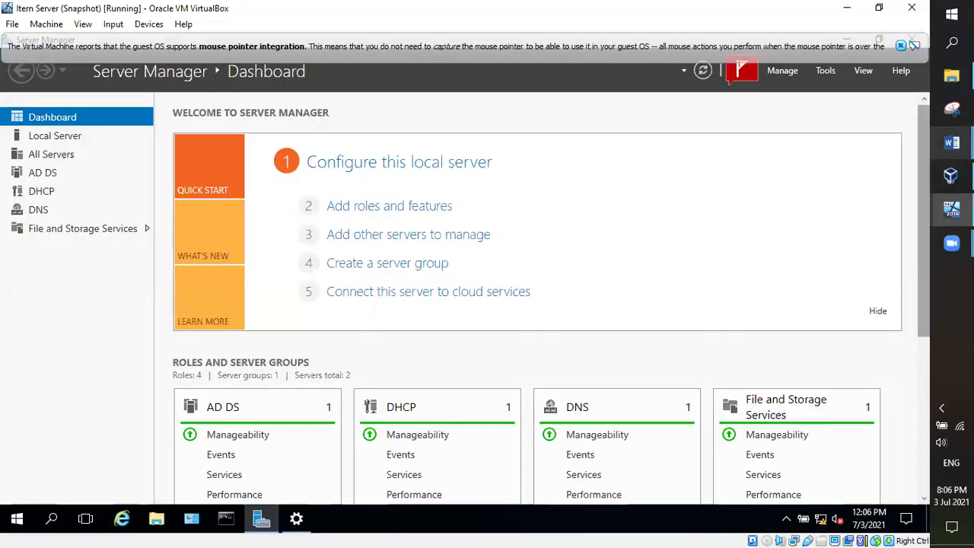
mouse_move(952, 142)
click(866, 106)
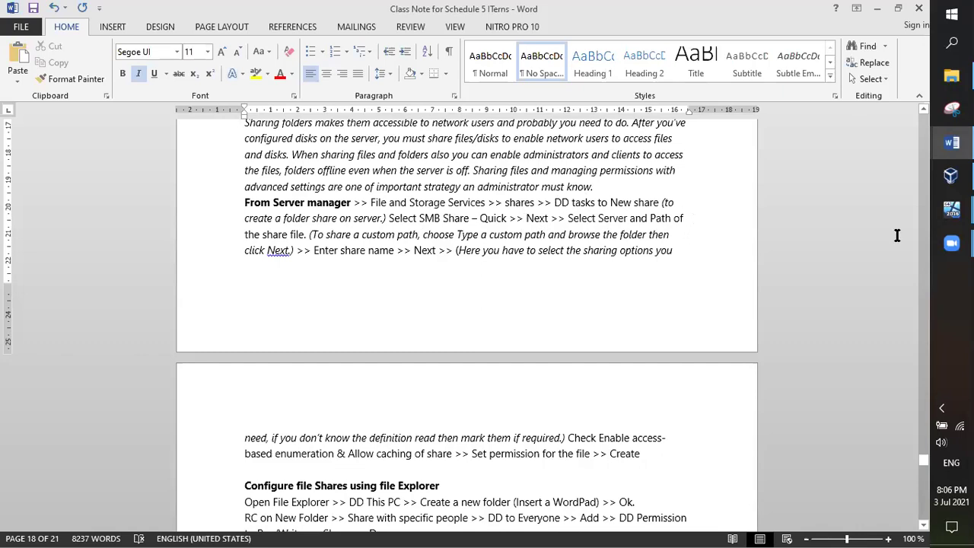
Step: Bring the Itern Server (Snapshot) VM window to the front
mouse_move(951, 209)
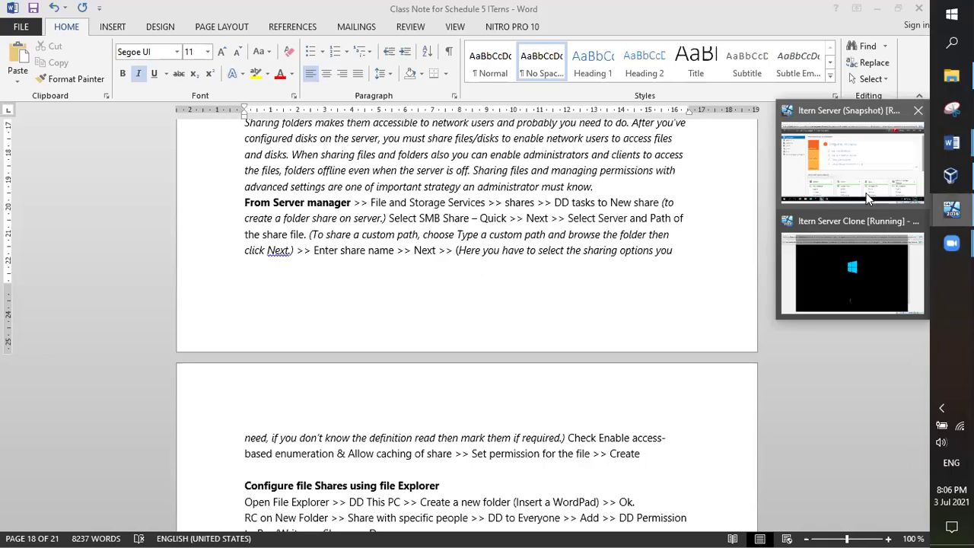
click(867, 153)
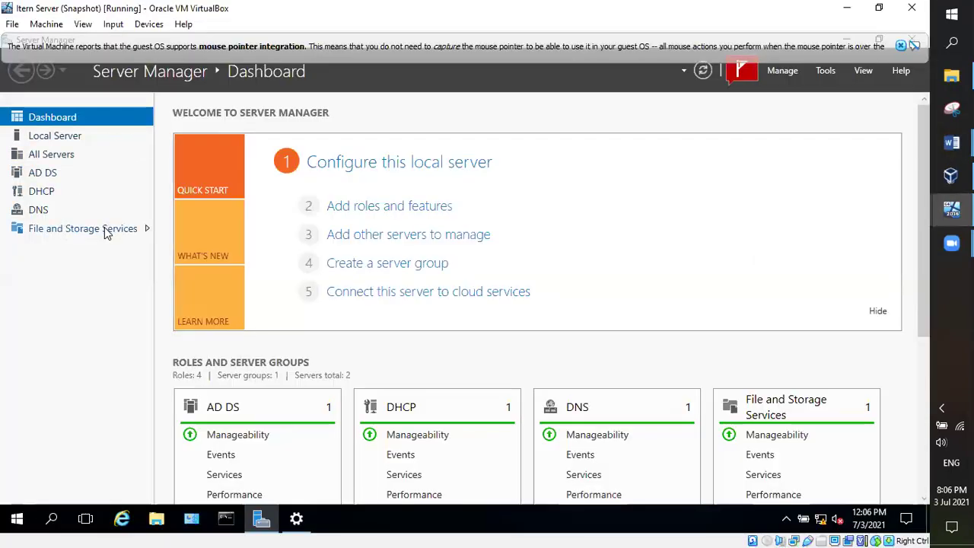
Step: Show the original server's File and Storage Services page, then switch to the booting Itern Server Clone VM
click(31, 232)
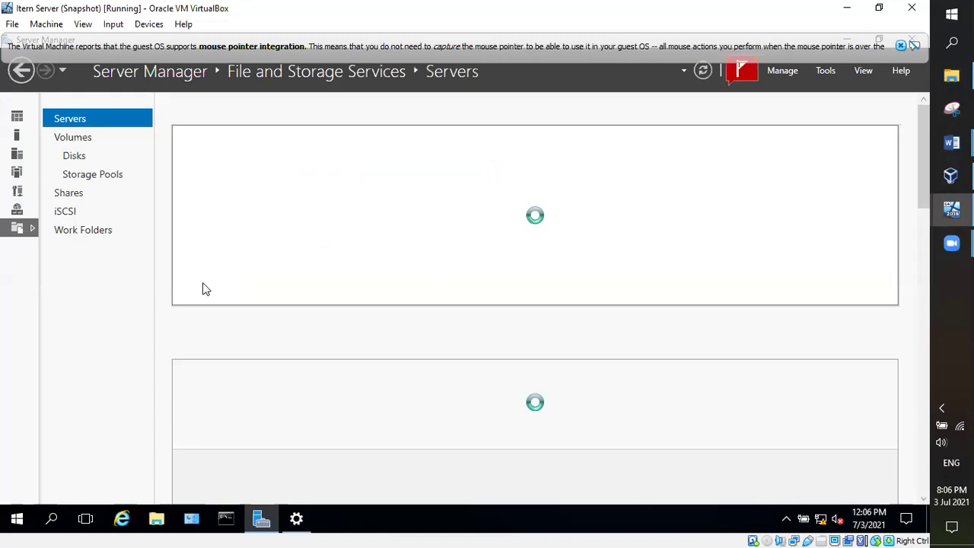
click(900, 45)
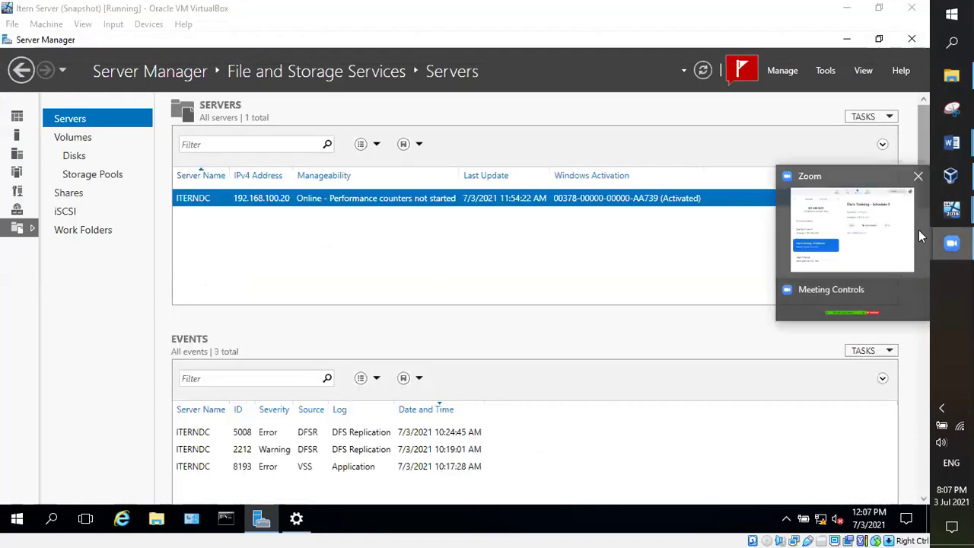
mouse_move(951, 209)
click(843, 265)
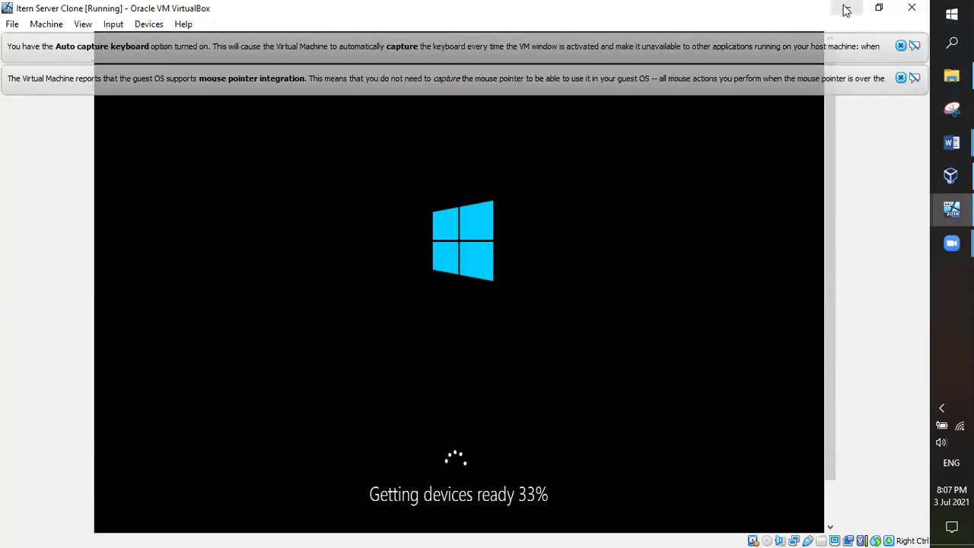
Step: Switch back to the original Item Server (Snapshot) VM showing the ITERNDC server
mouse_move(951, 209)
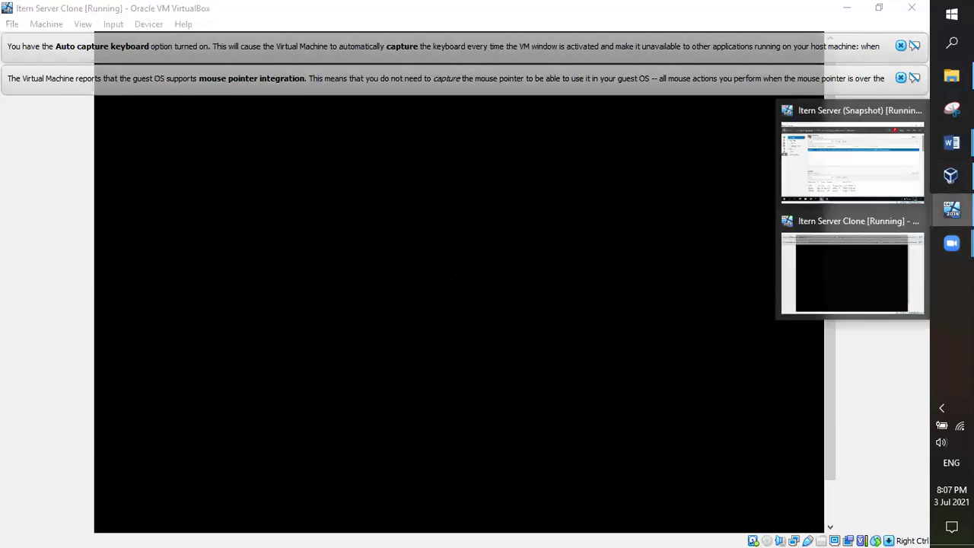
click(878, 176)
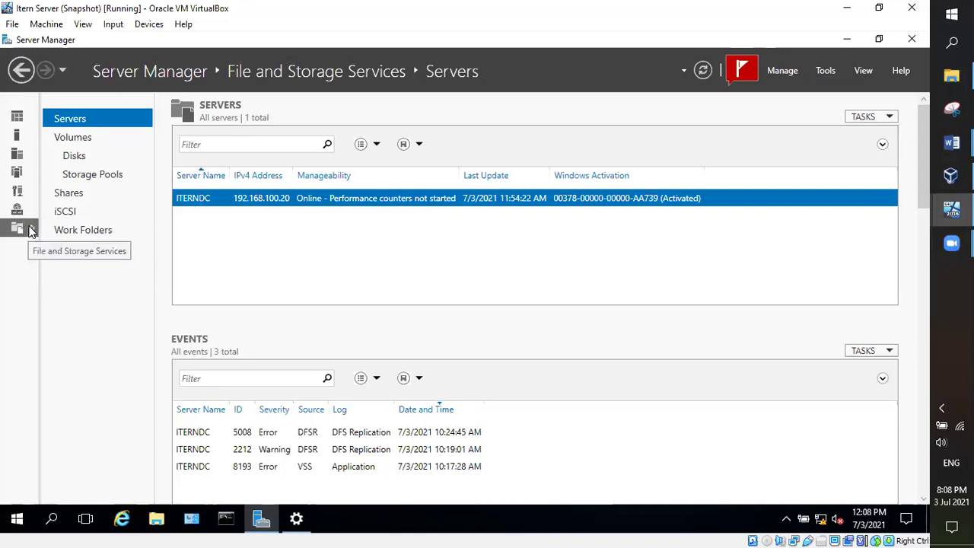
Step: Review the NETLOGON and SYSVOL shares and their Tasks options, resizing the Server Manager window
click(69, 194)
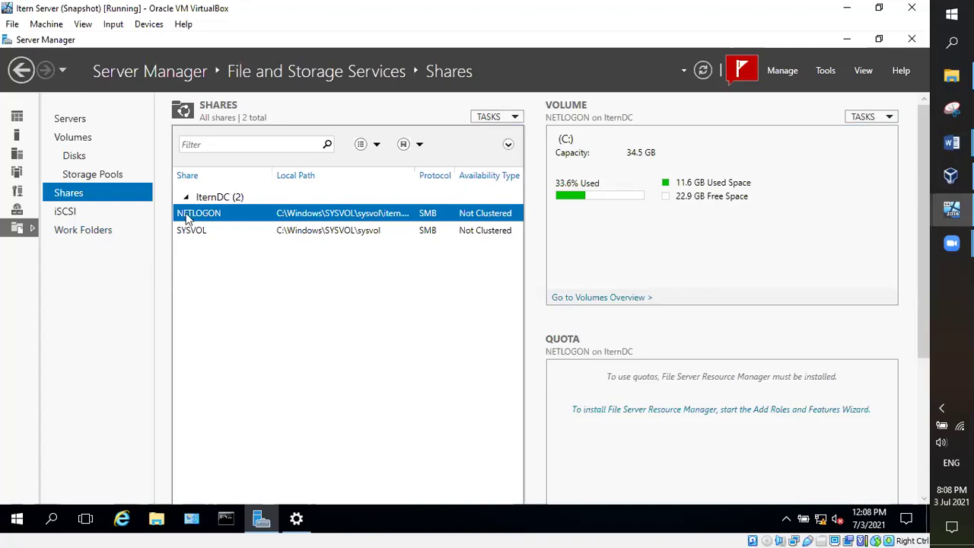
click(515, 119)
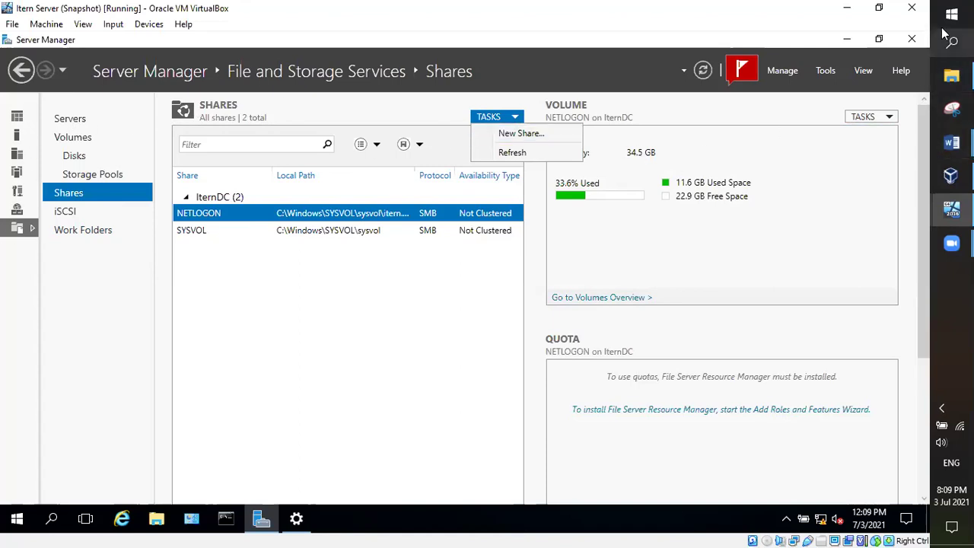
click(879, 38)
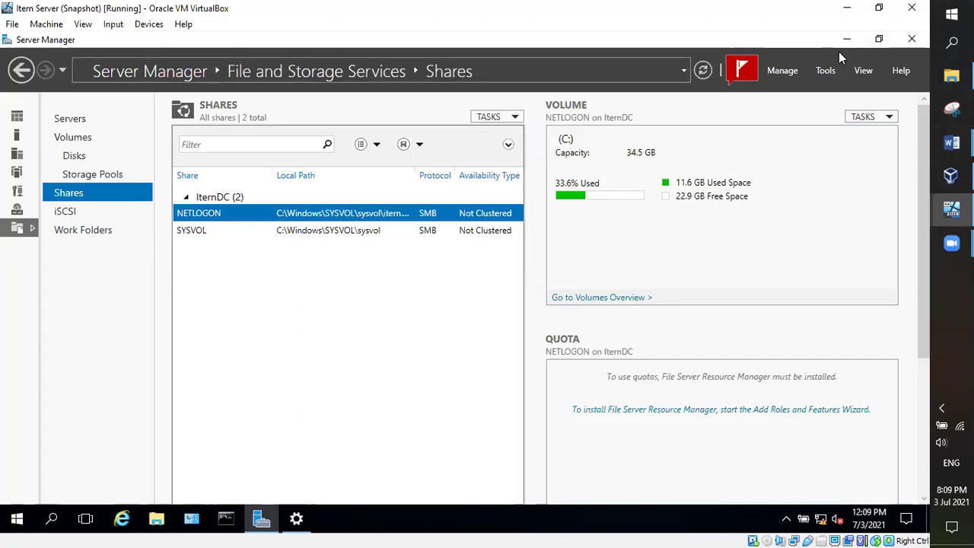
key(alt+d)
click(878, 39)
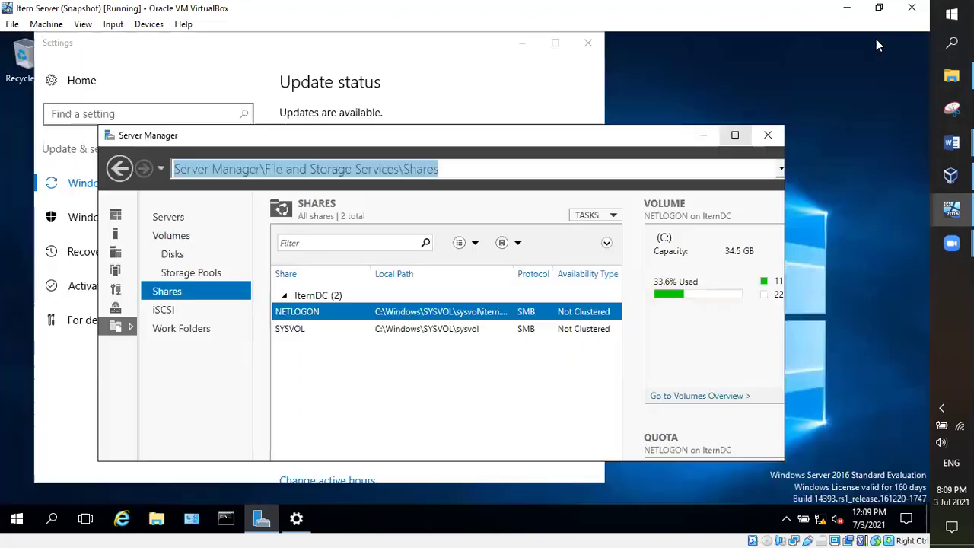
click(733, 136)
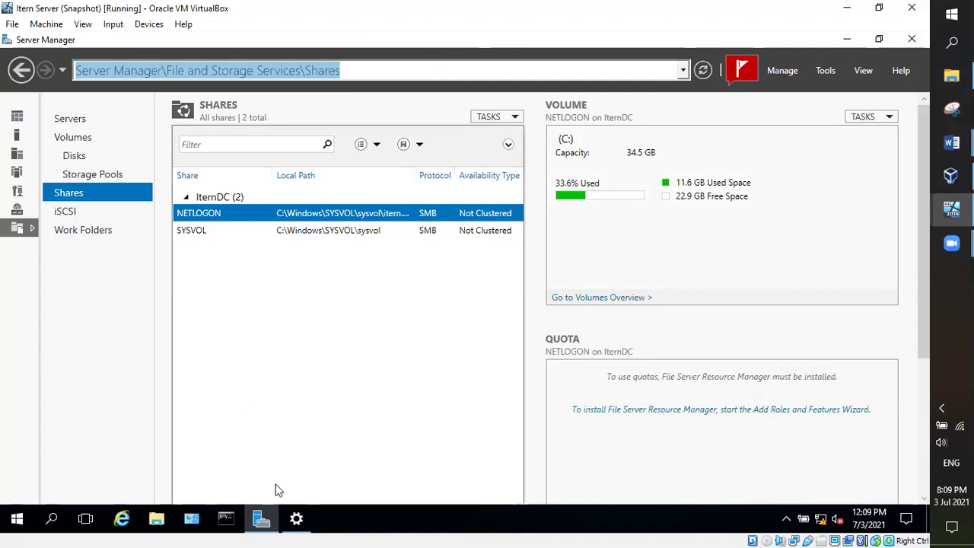
Step: Glance at Windows Update settings, then return Server Manager to its Dashboard
click(296, 519)
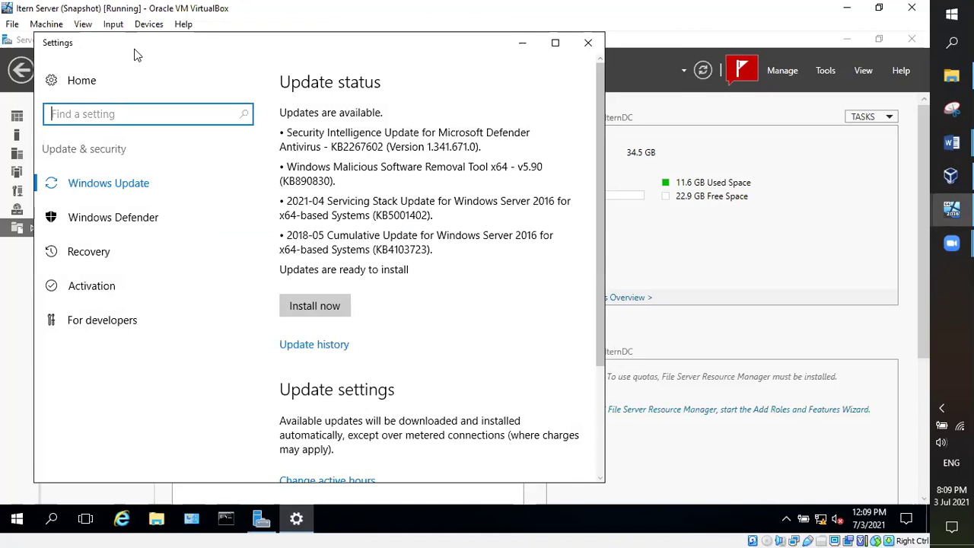
key(alt+F4)
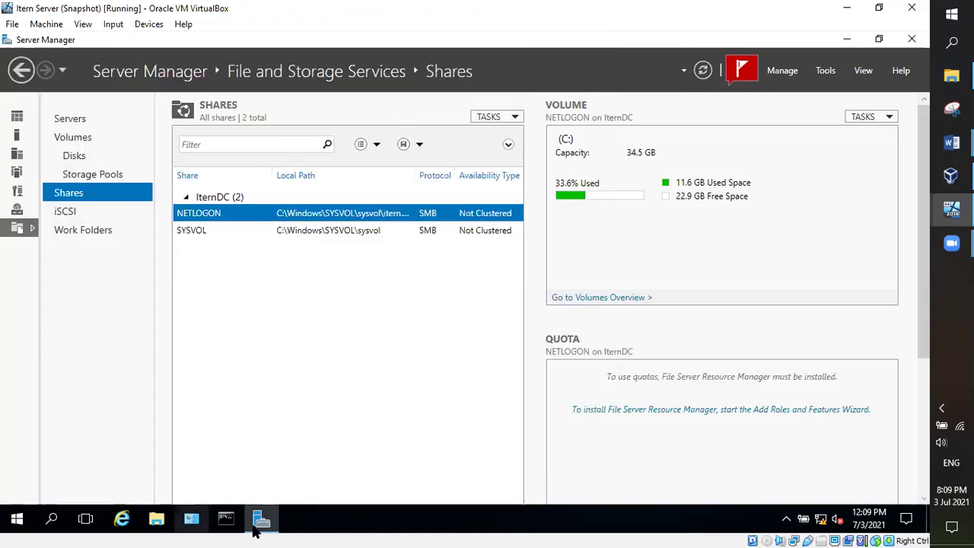
click(261, 519)
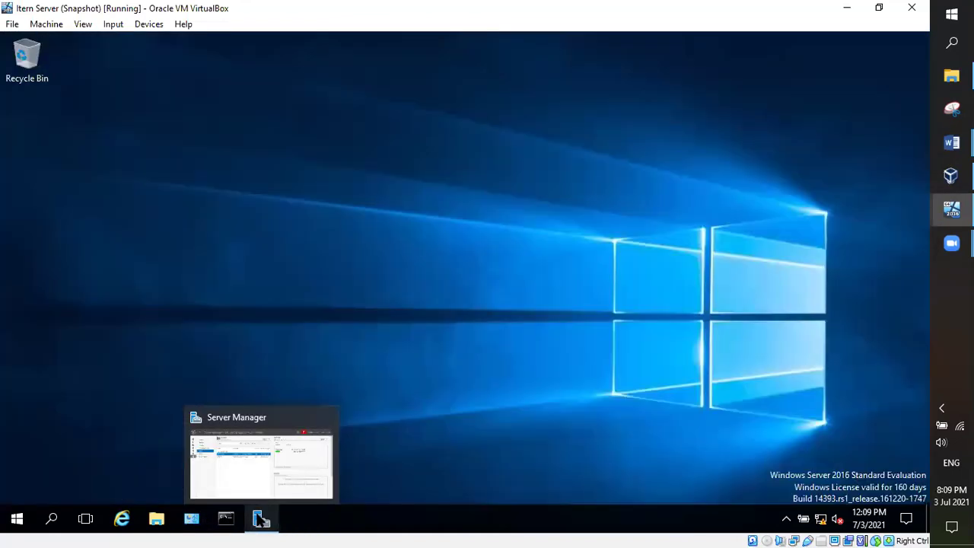
click(261, 519)
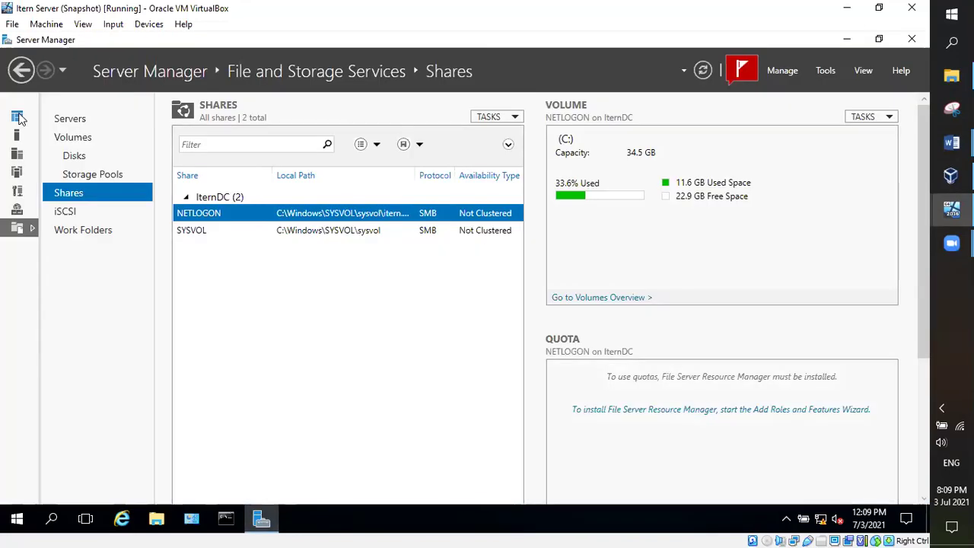
key(alt+Left)
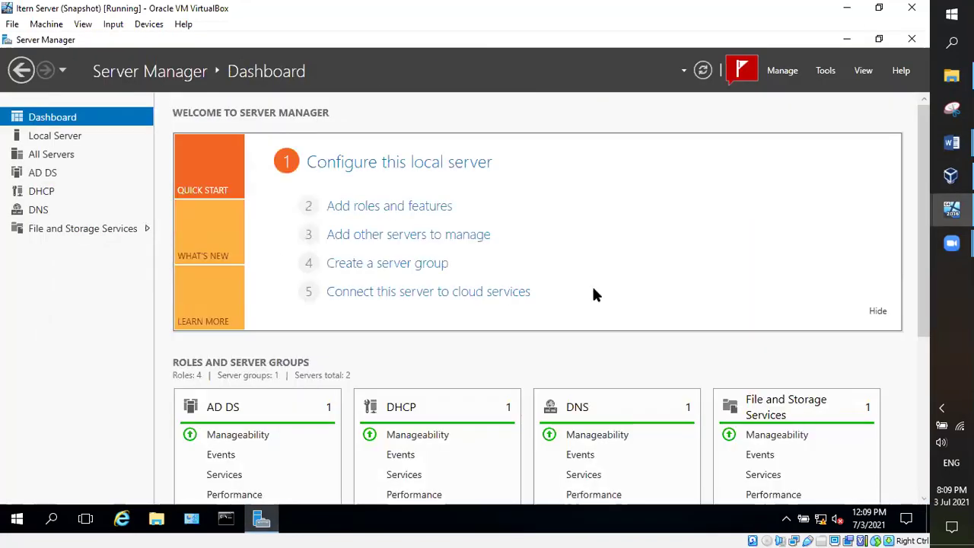
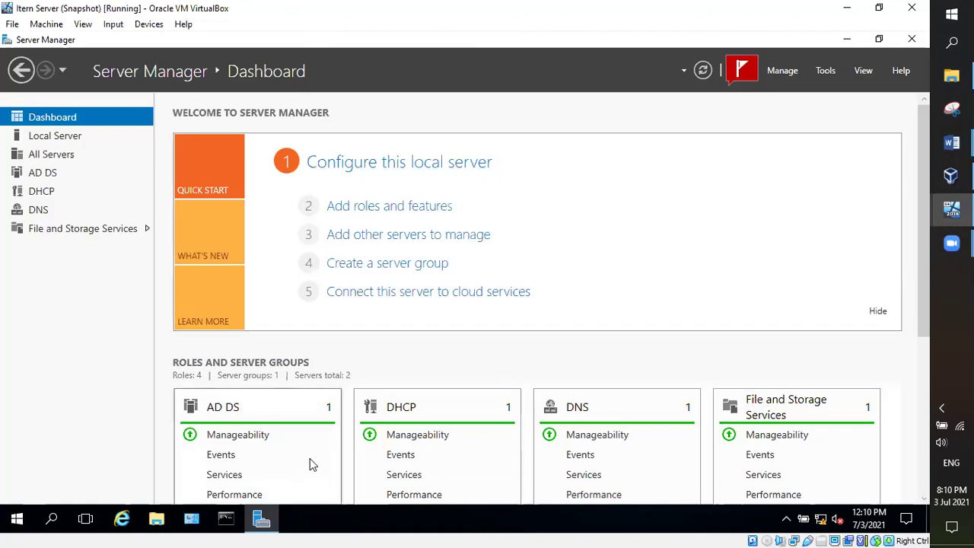
Step: Launch the New Share Wizard from File and Storage Services > Shares > Tasks
click(68, 230)
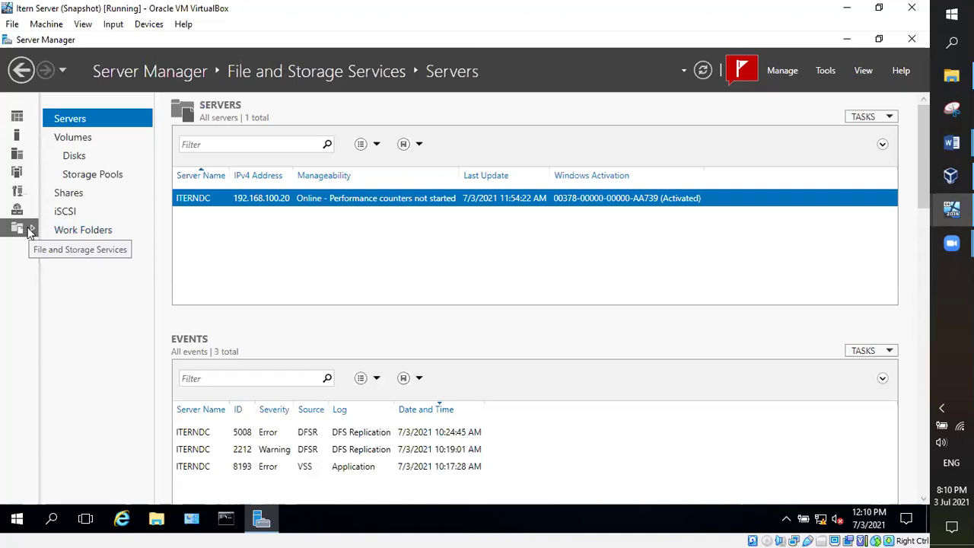
click(75, 195)
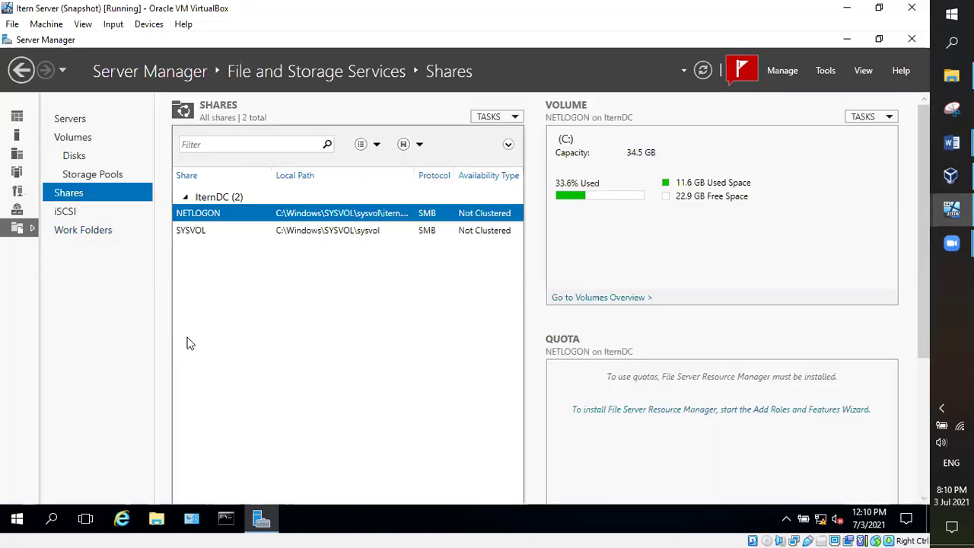
click(517, 117)
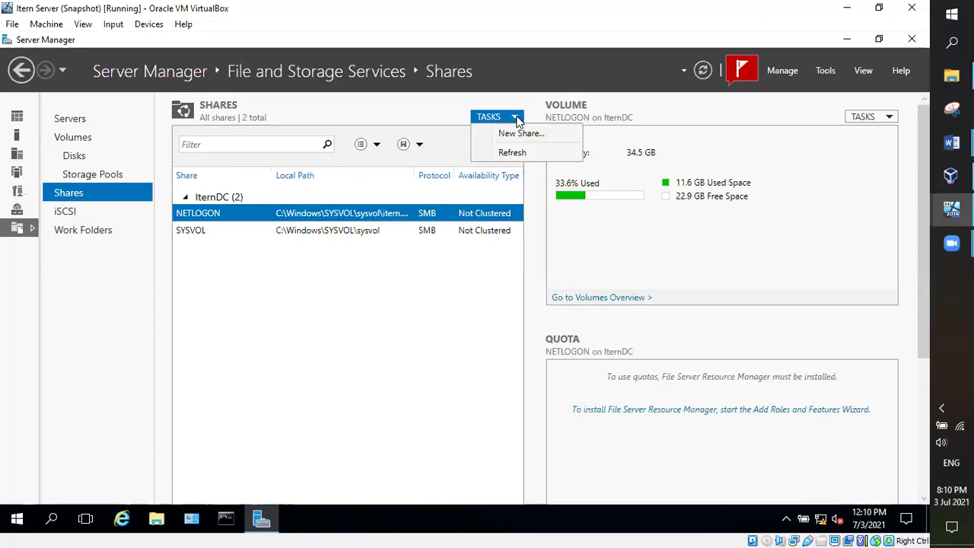
click(505, 137)
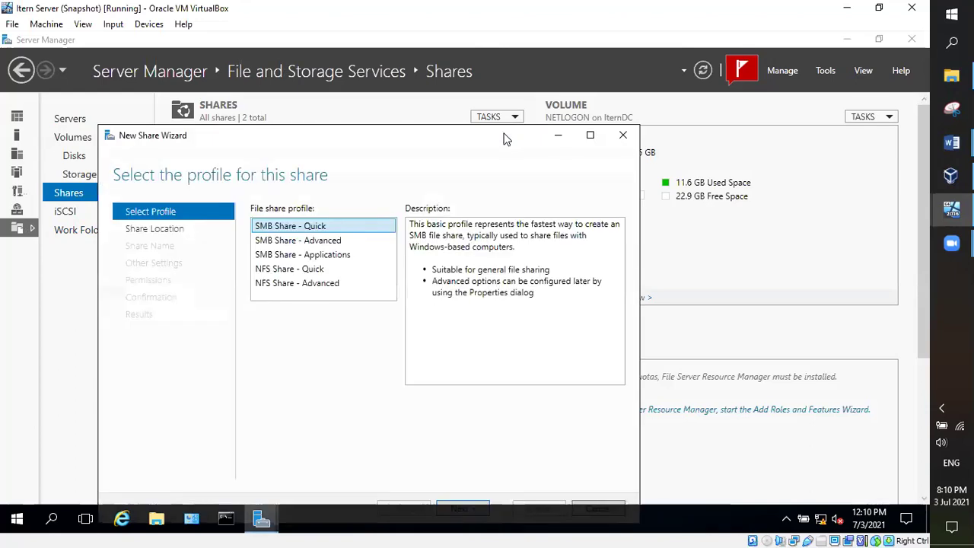
Step: Move the wizard window aside and bring the Word class notes forward
drag(419, 137, 459, 78)
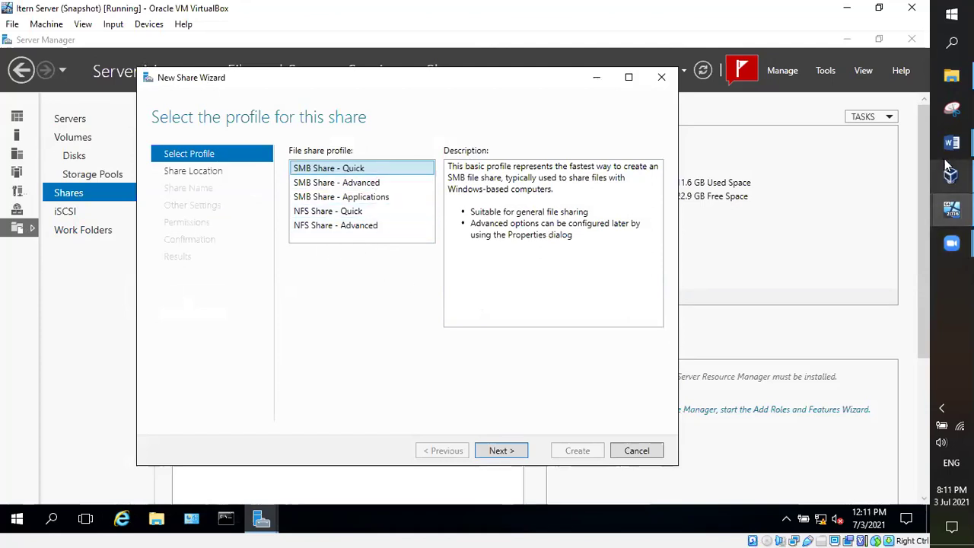
mouse_move(951, 143)
click(844, 133)
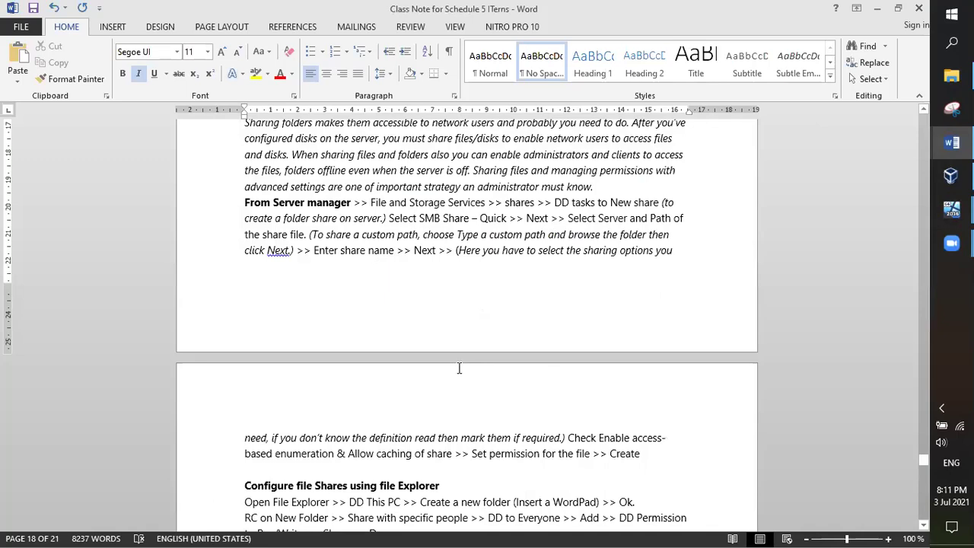
Step: Scroll the Word notes to the Sharing and Security section
scroll(456, 302, up, 1)
scroll(456, 302, up, 2)
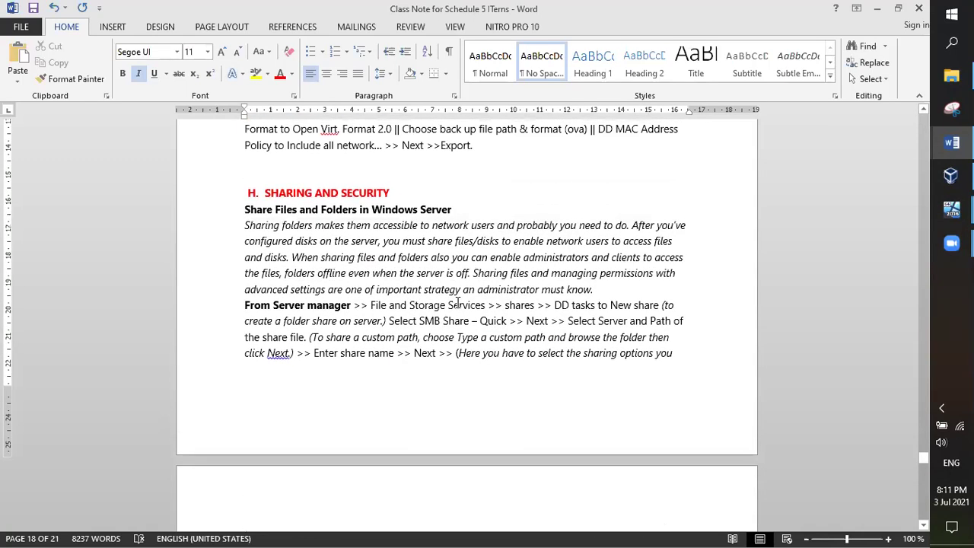
scroll(487, 299, down, 1)
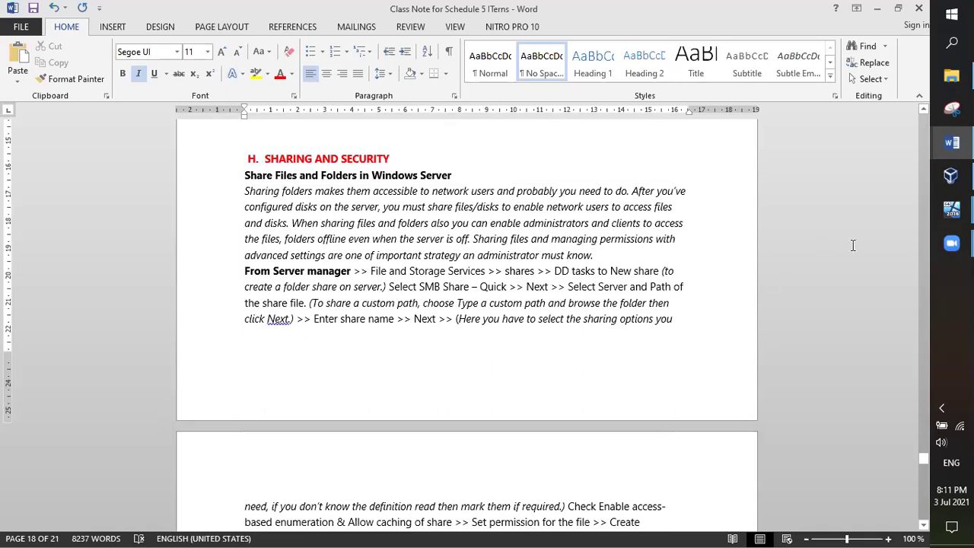
Step: Switch back to the Itern Server VM's New Share Wizard from the taskbar previews
mouse_move(944, 151)
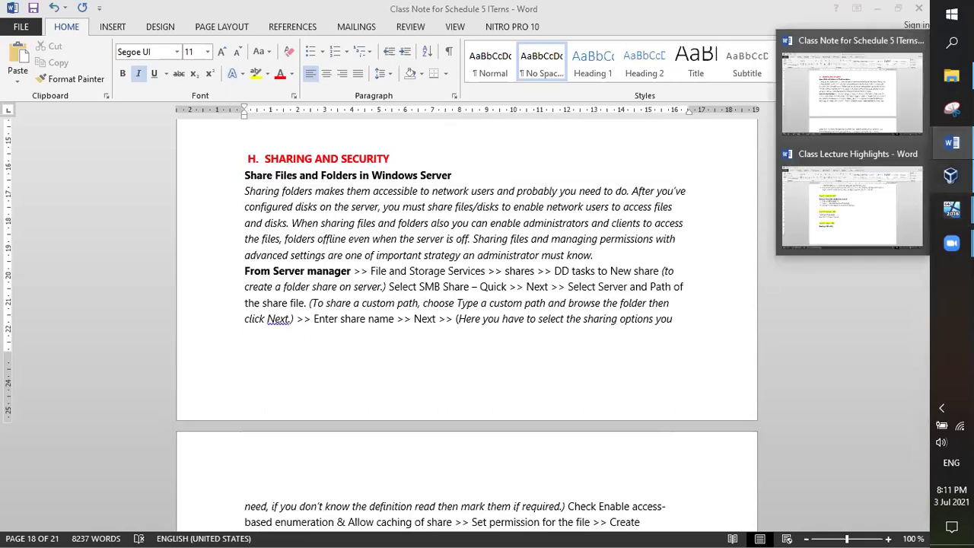
click(950, 176)
mouse_move(951, 209)
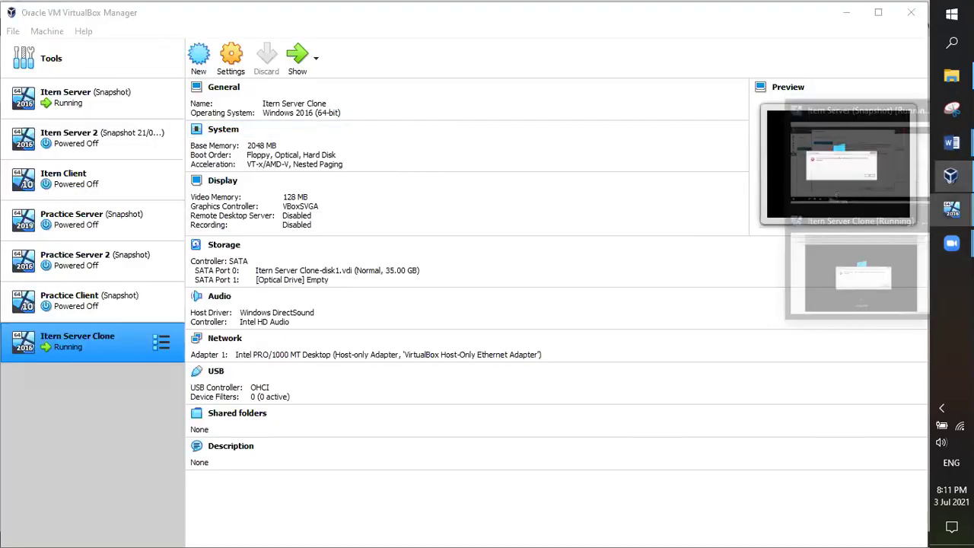
click(873, 191)
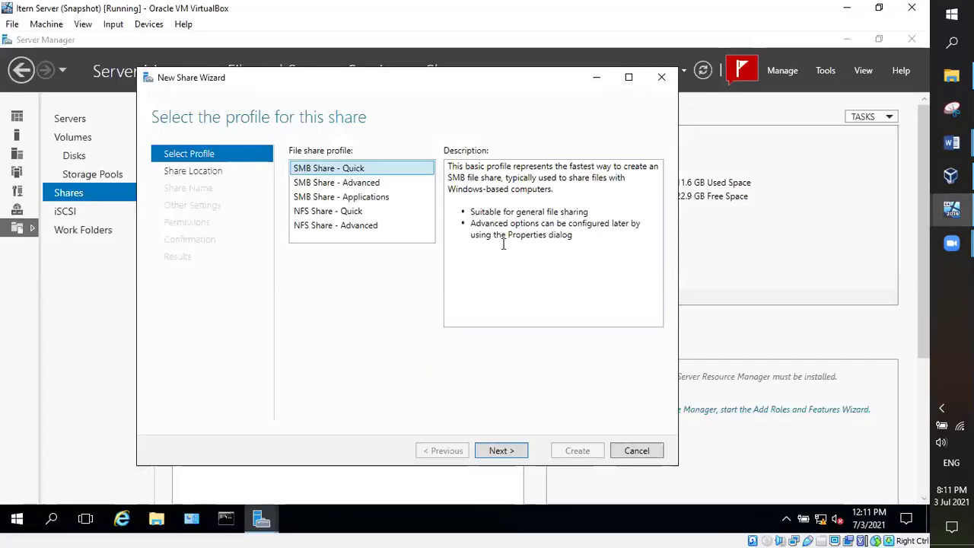
Step: Read each SMB and NFS profile description, noting NFS needs Server for NFS, then return to the notes
click(358, 182)
click(355, 172)
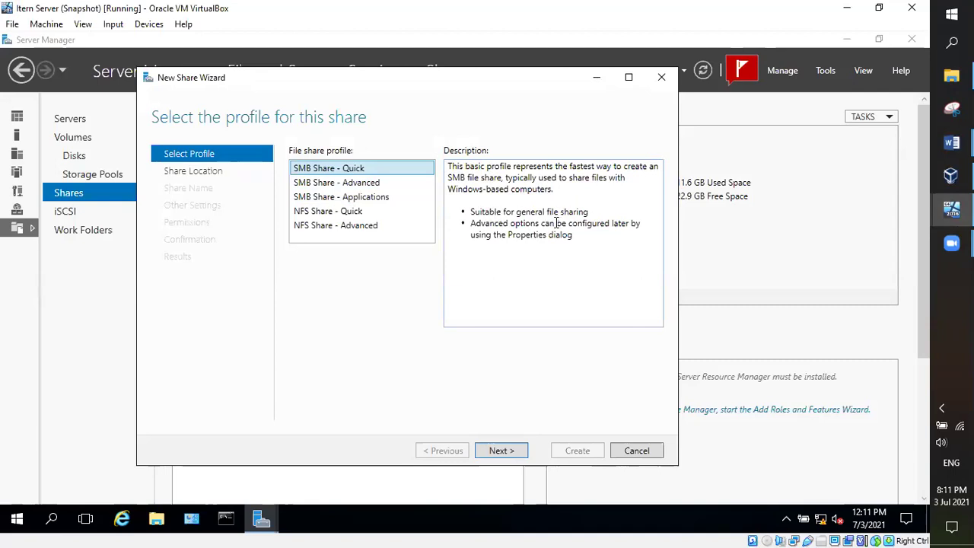
click(375, 184)
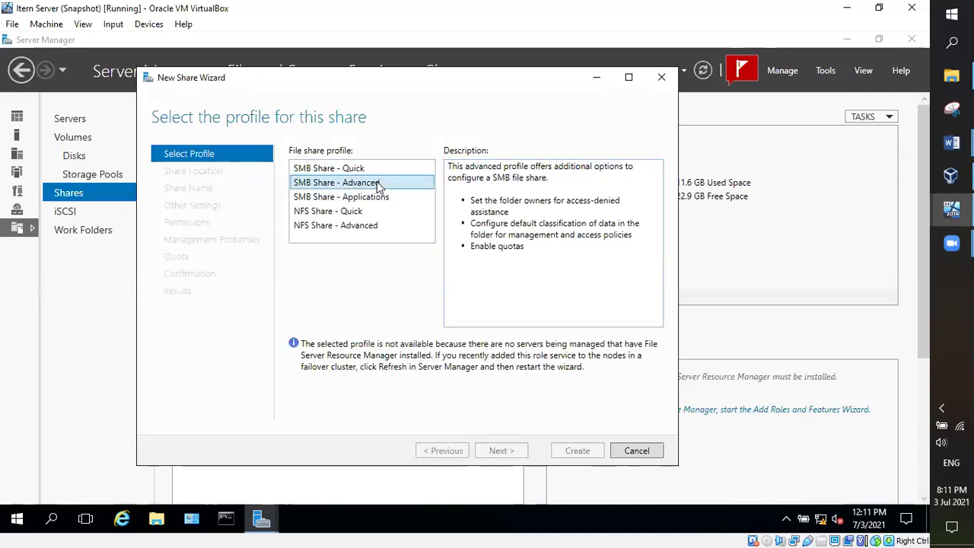
click(345, 199)
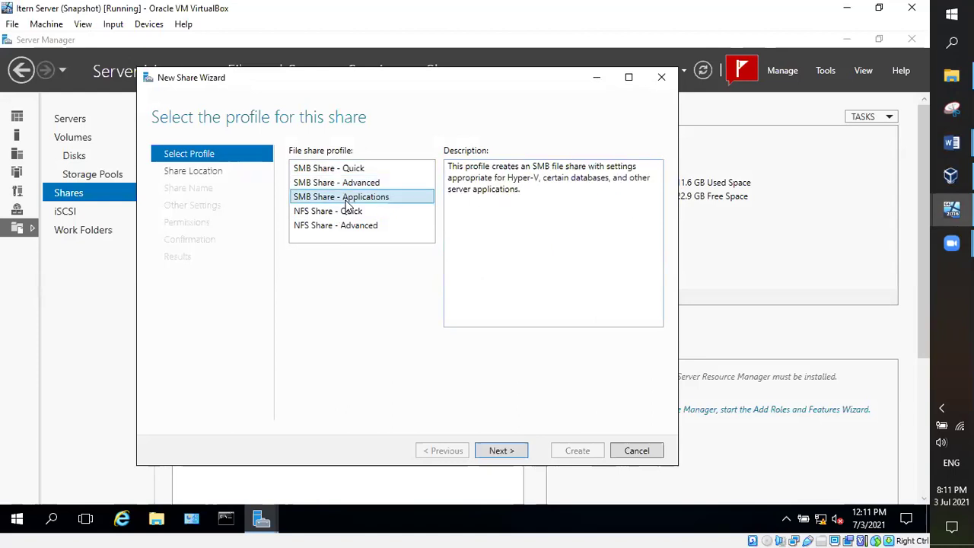
click(372, 215)
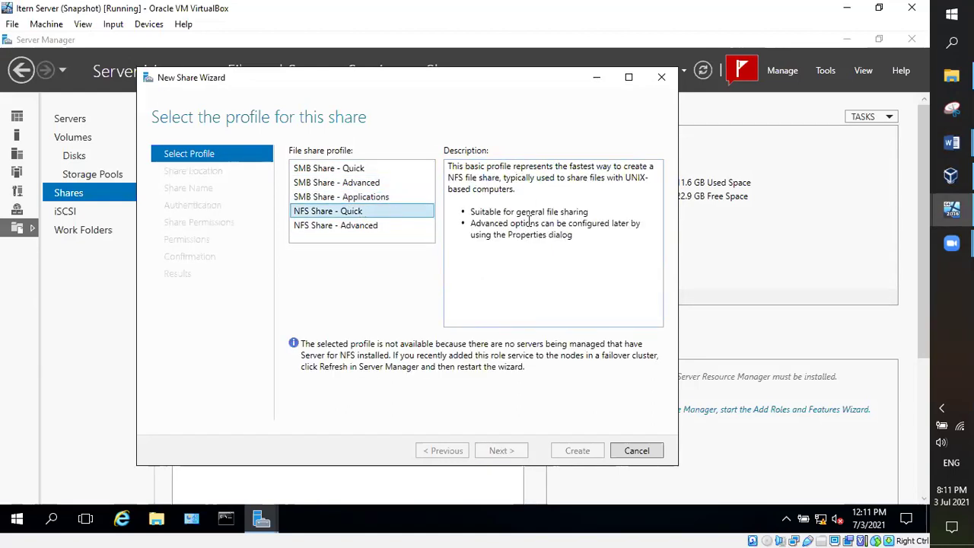
click(376, 226)
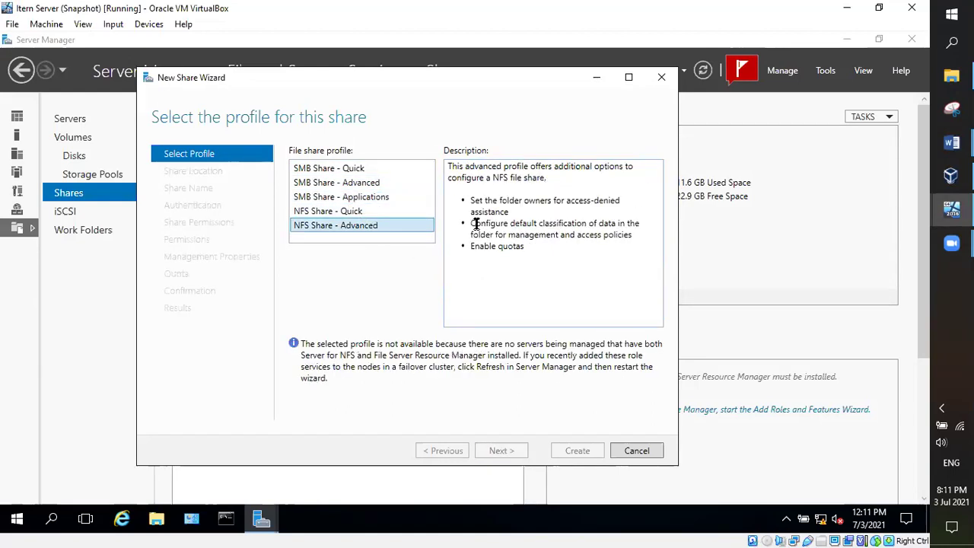
click(359, 214)
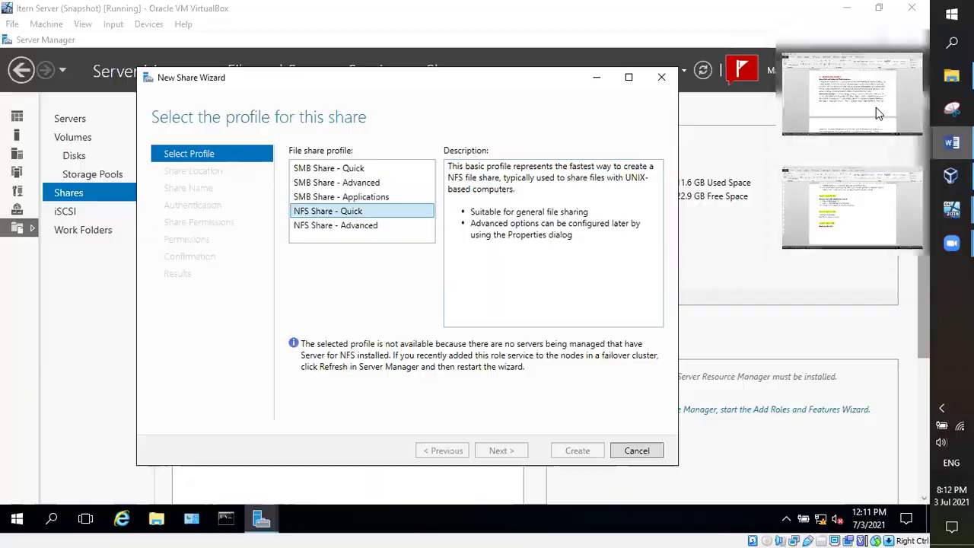
click(876, 107)
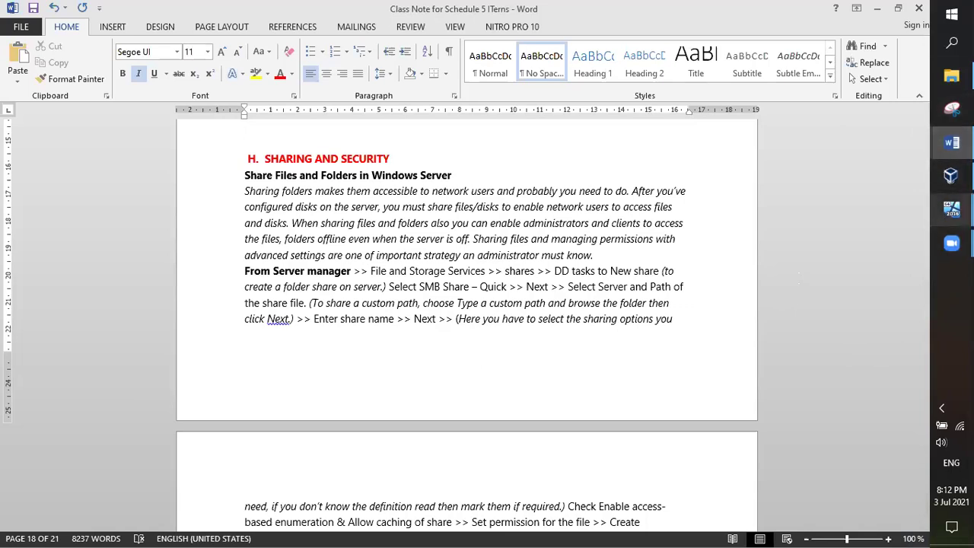
Step: Return from the Word notes to the Itern Server (Snapshot) VM's share wizard
mouse_move(952, 209)
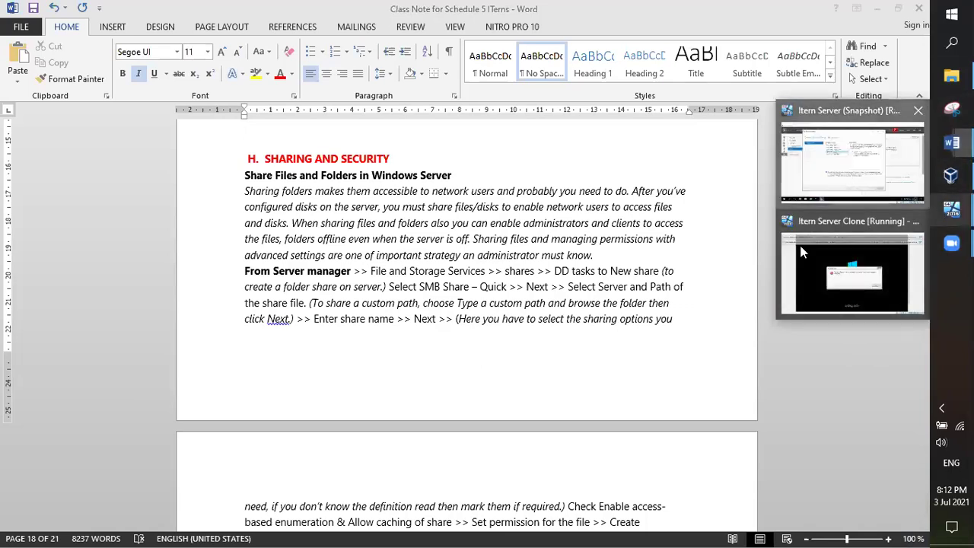
click(852, 164)
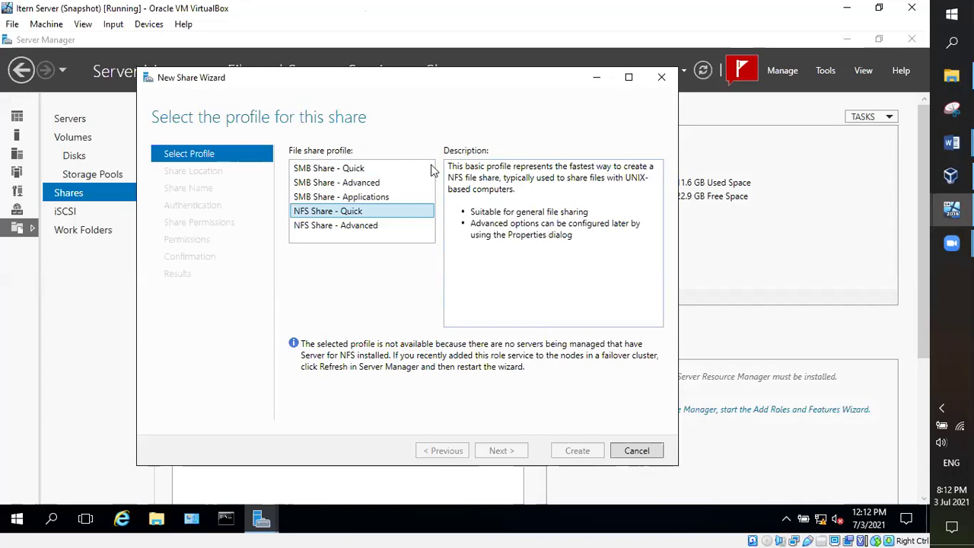
Step: Select SMB Share - Quick and advance to Share Location, then consult the Word notes
click(354, 169)
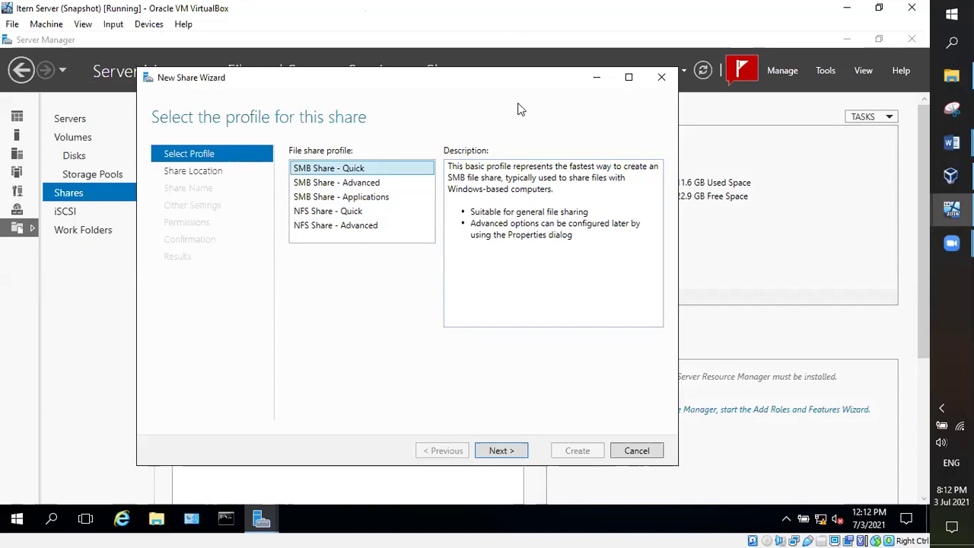
click(506, 453)
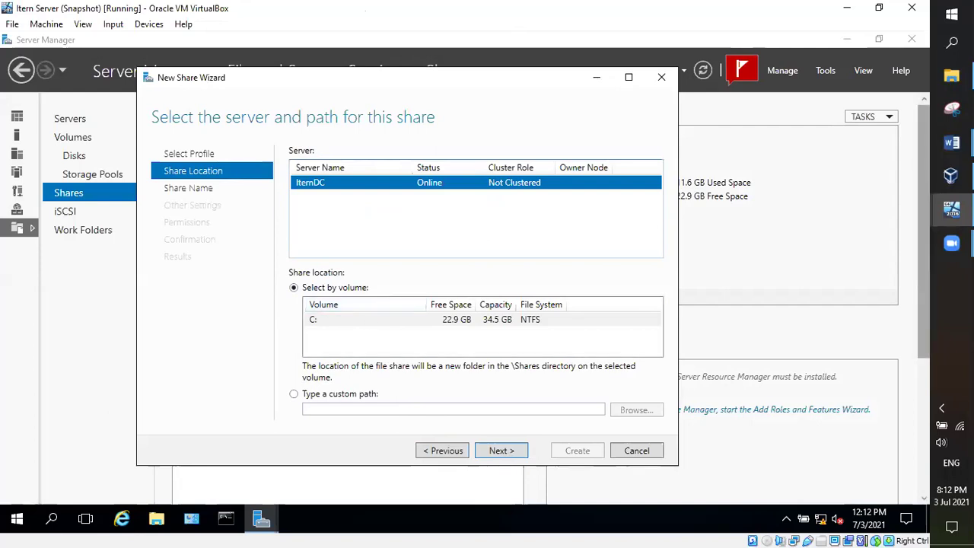
mouse_move(951, 143)
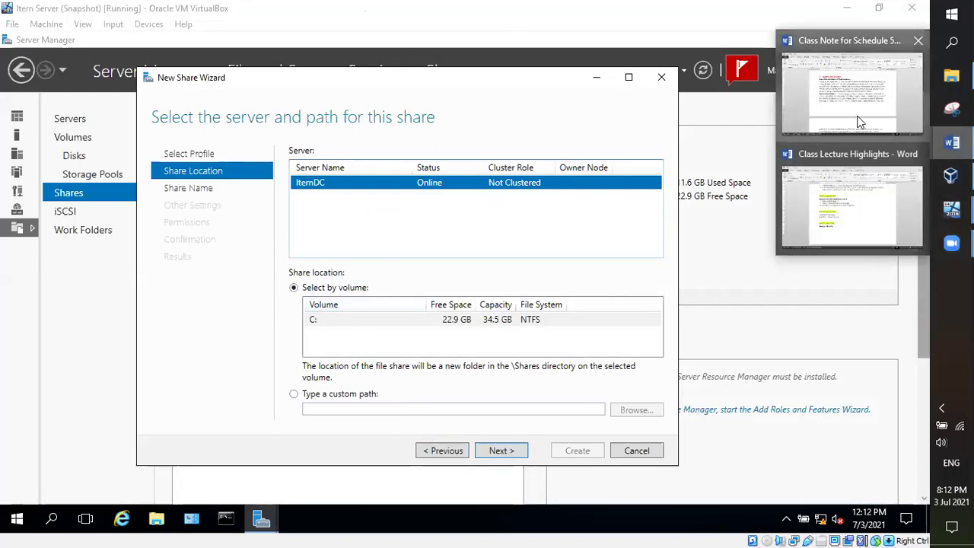
click(861, 120)
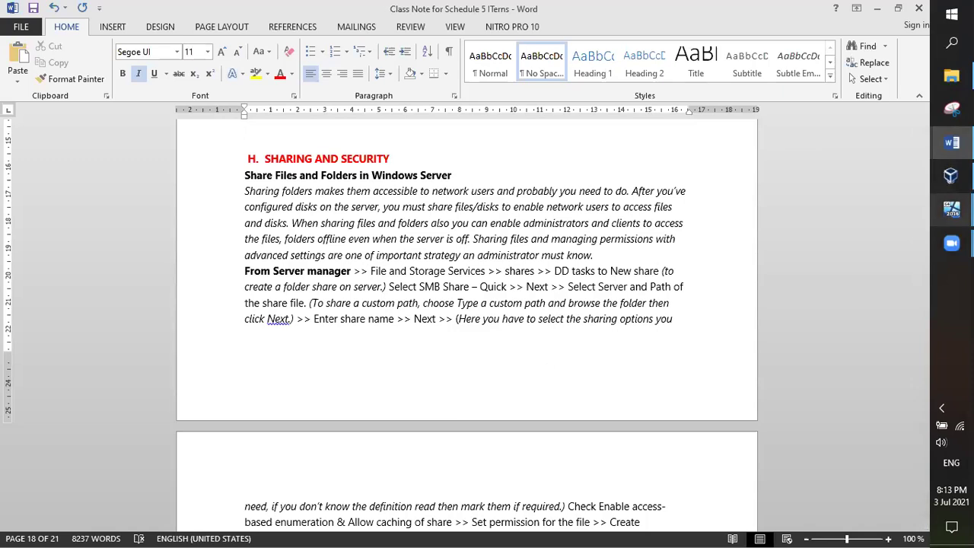
Step: Return to the Itern Server (Snapshot) VM's share location step
mouse_move(952, 208)
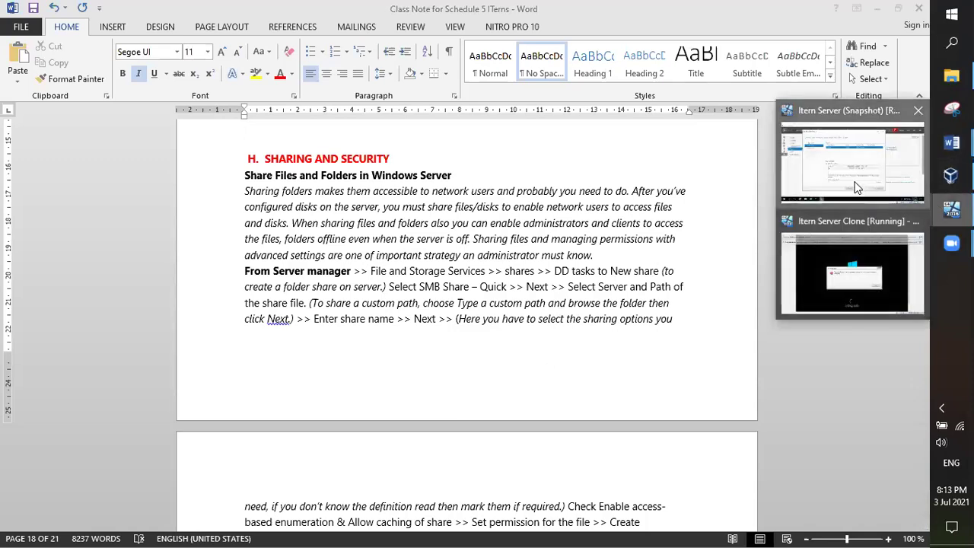
click(856, 188)
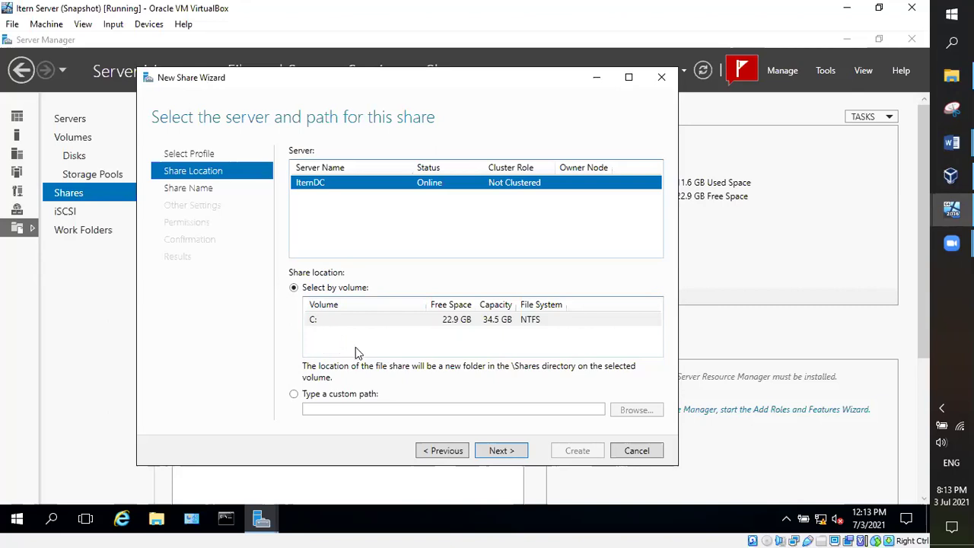
Step: Set the share location on IternDC to 'Type a custom path' and focus the path box
click(312, 396)
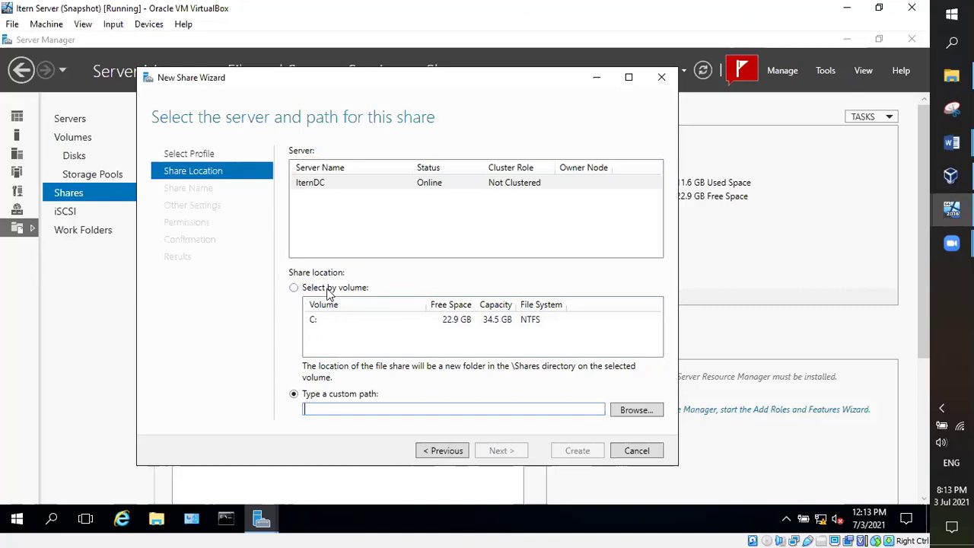
click(335, 290)
click(342, 395)
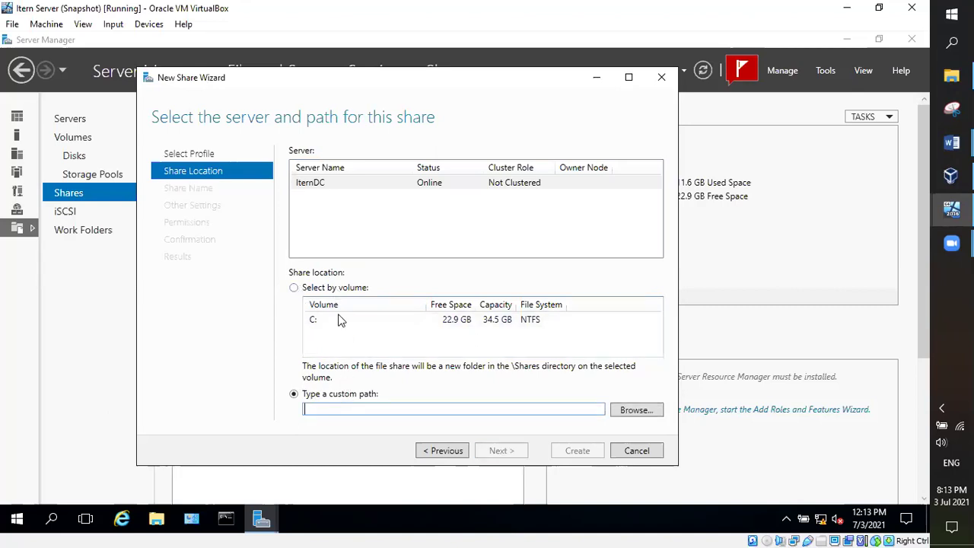
click(328, 288)
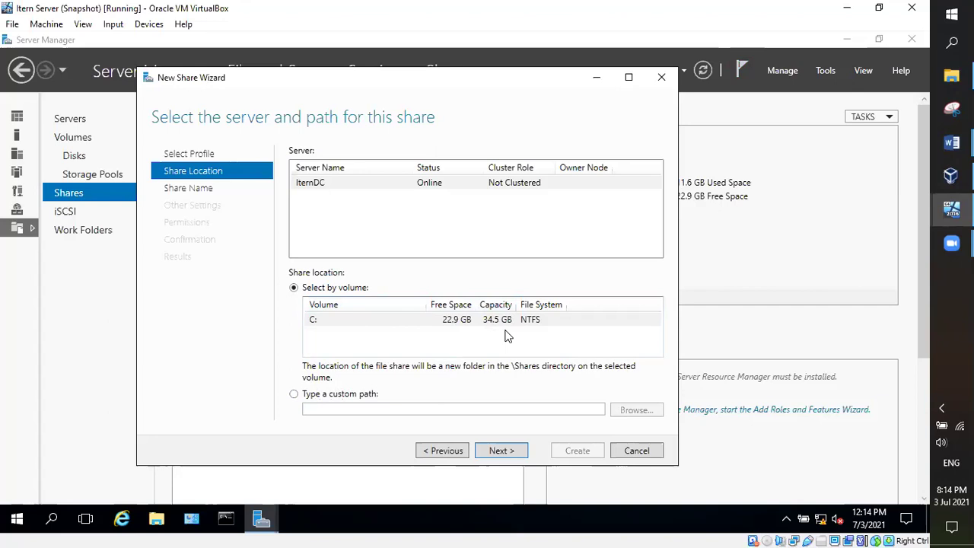
click(294, 394)
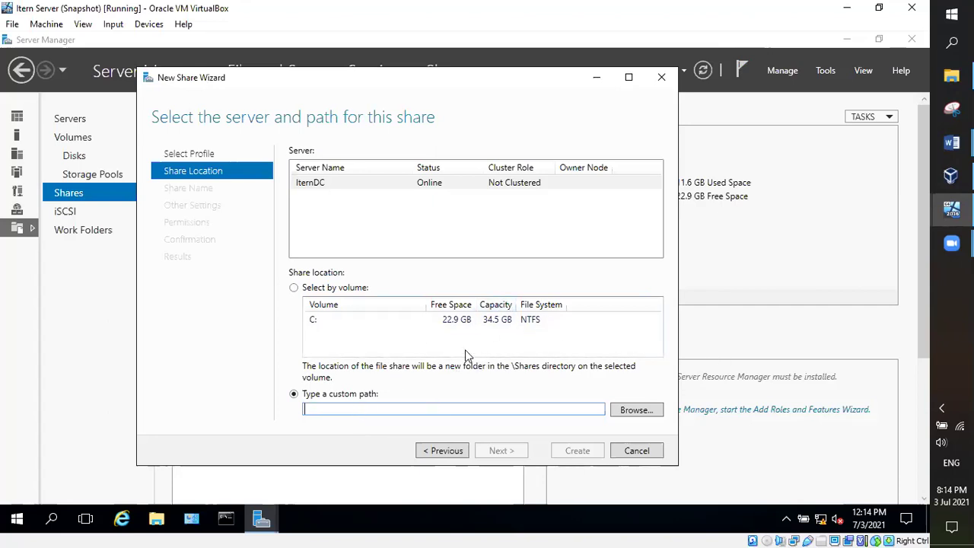
click(392, 412)
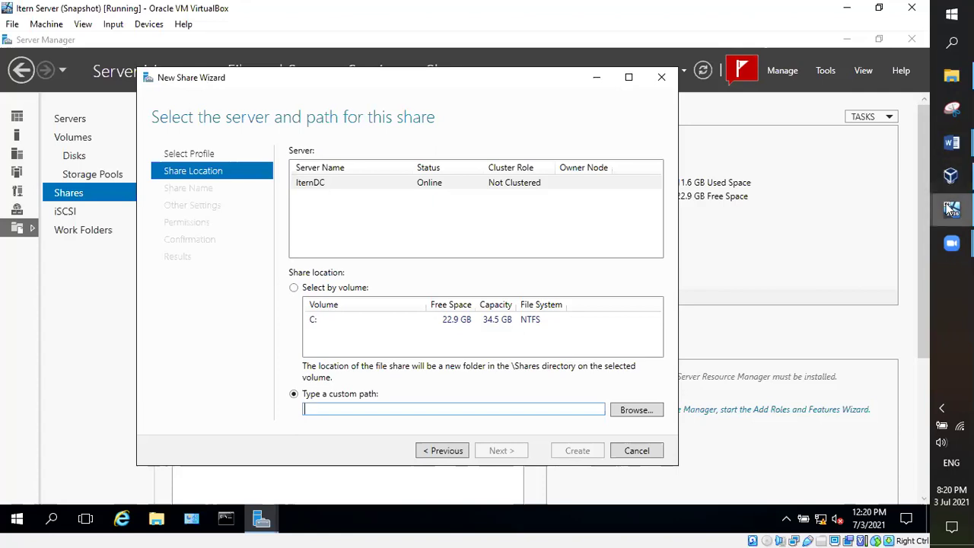
mouse_move(951, 209)
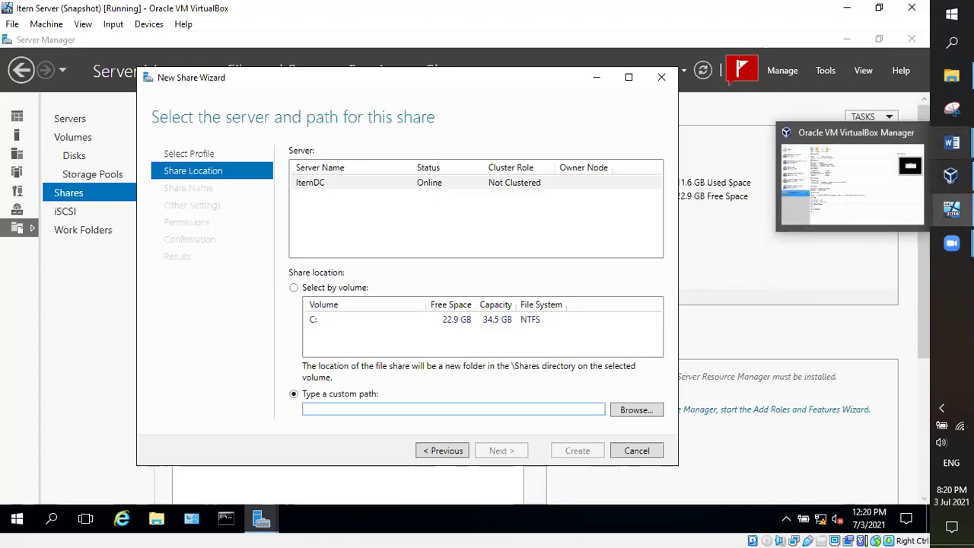
click(865, 102)
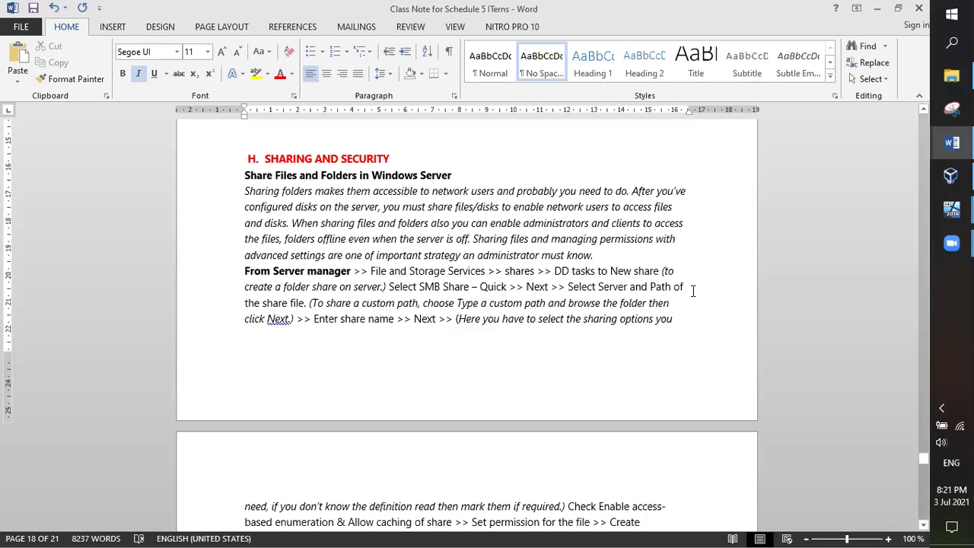
scroll(693, 291, down, 2)
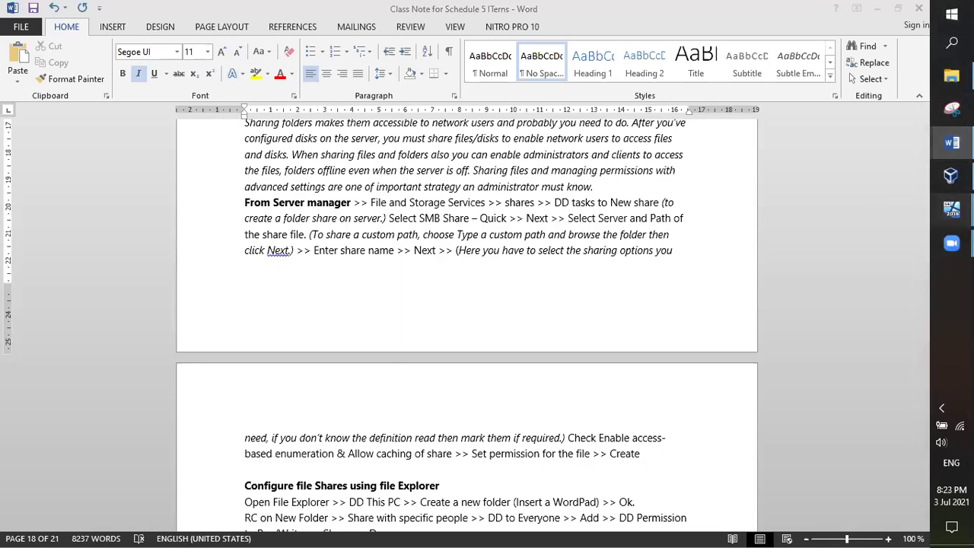
Step: Back in the VM, browse to drive (C:) and select C:\ as the share folder
mouse_move(951, 209)
click(842, 185)
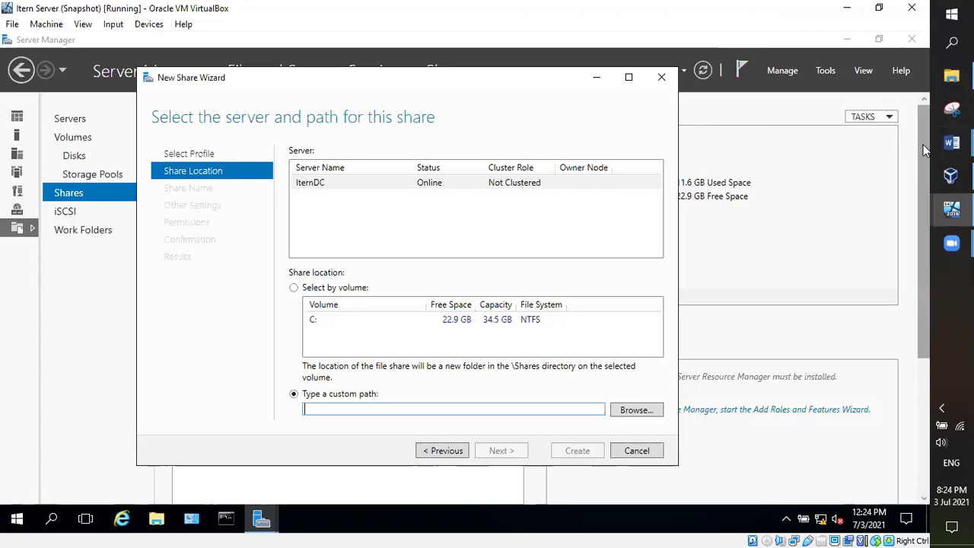
mouse_move(939, 140)
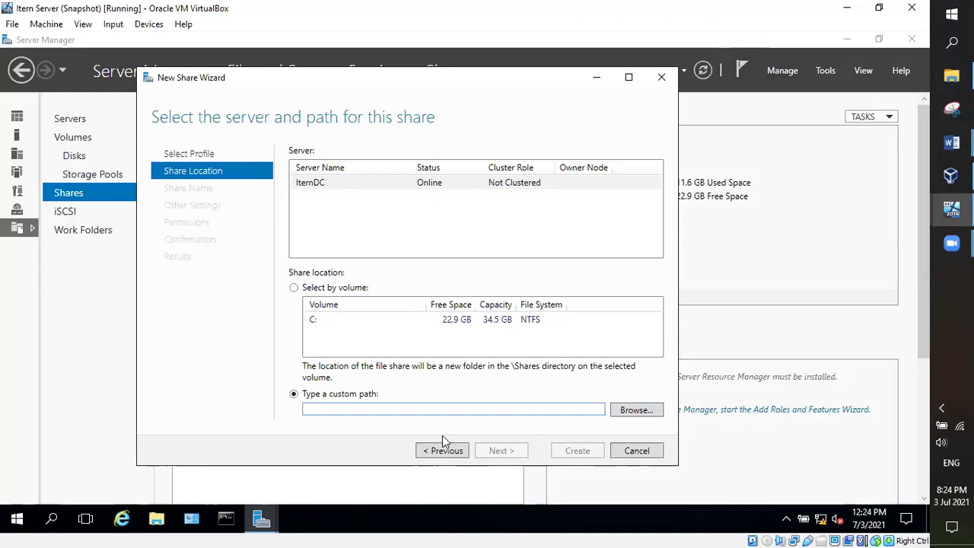
click(637, 411)
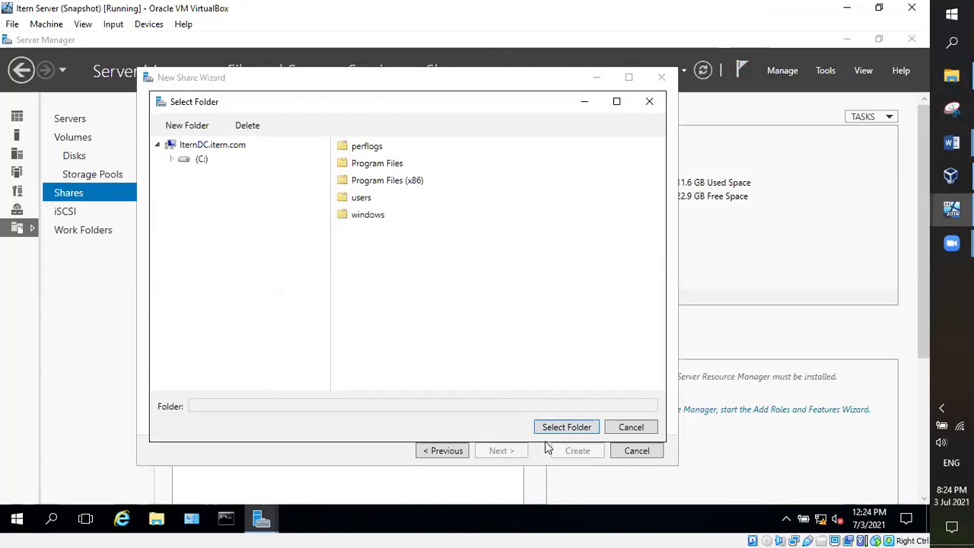
click(191, 158)
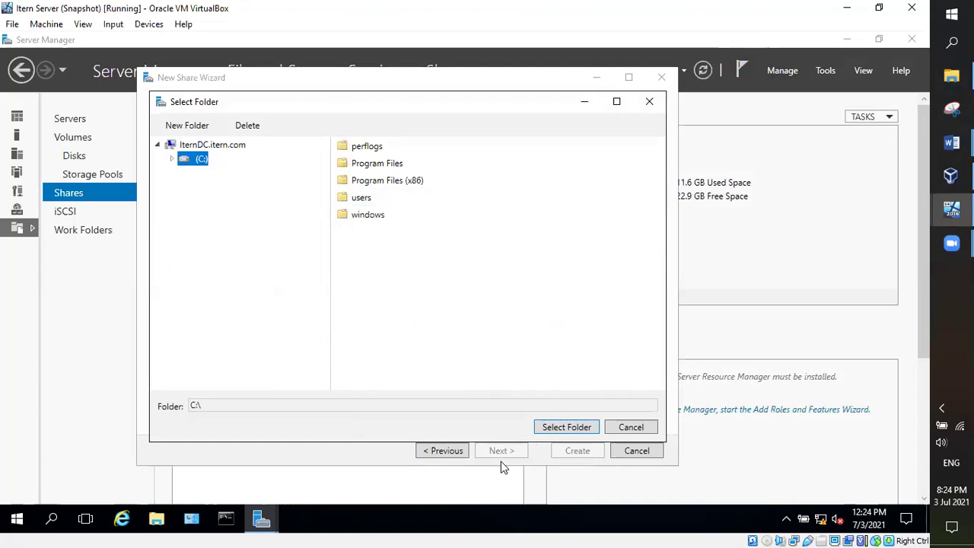
click(570, 427)
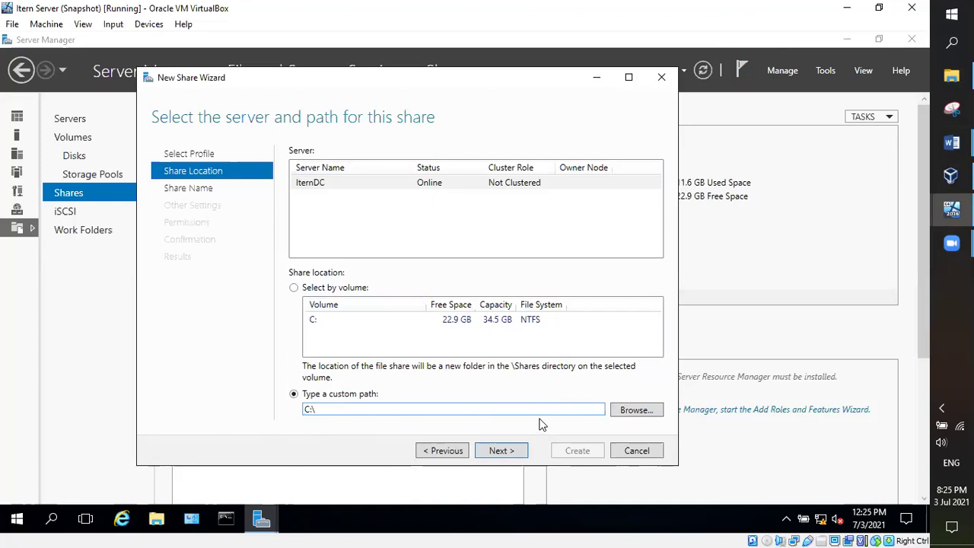
Step: Name the share IternFile with description 'All Schedule 5' and continue to share settings
click(500, 450)
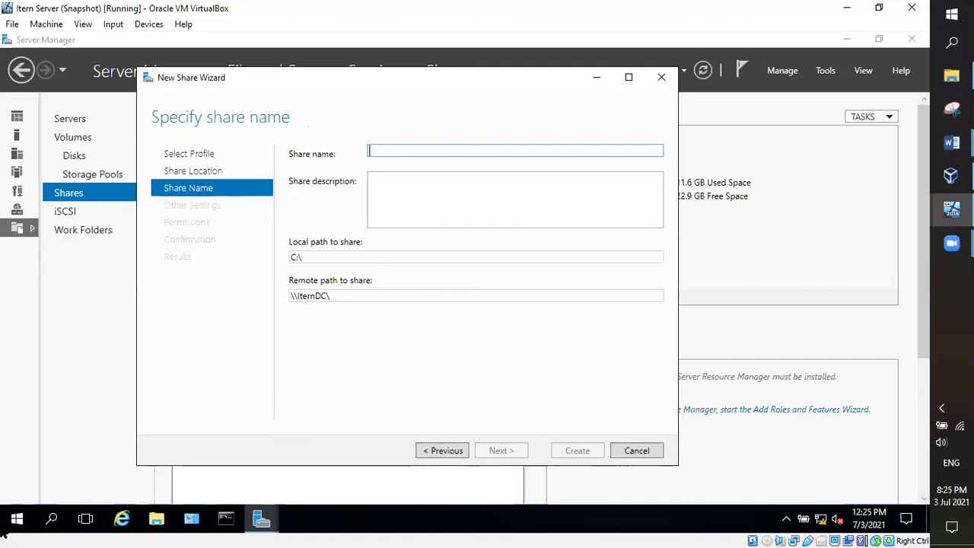
text(lte)
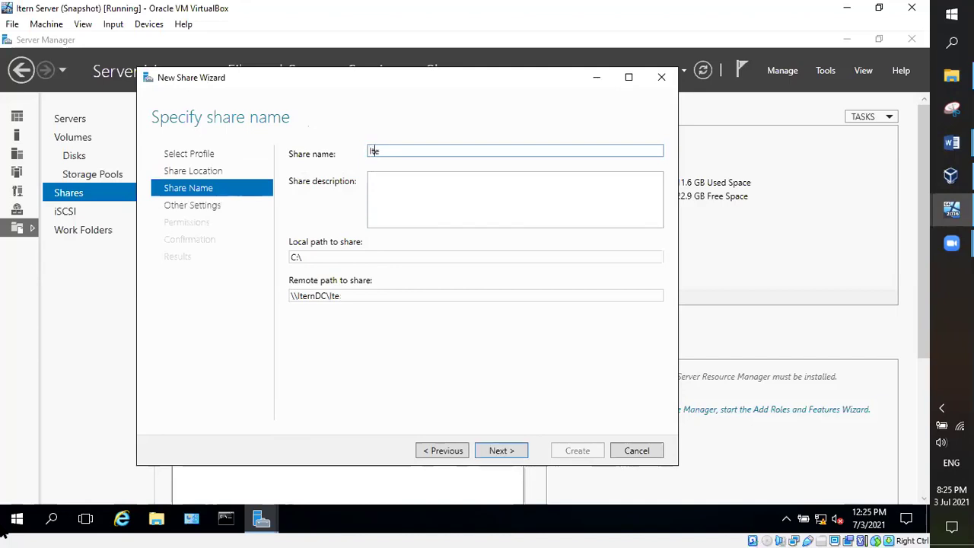
text(rnFile)
click(435, 188)
text(All)
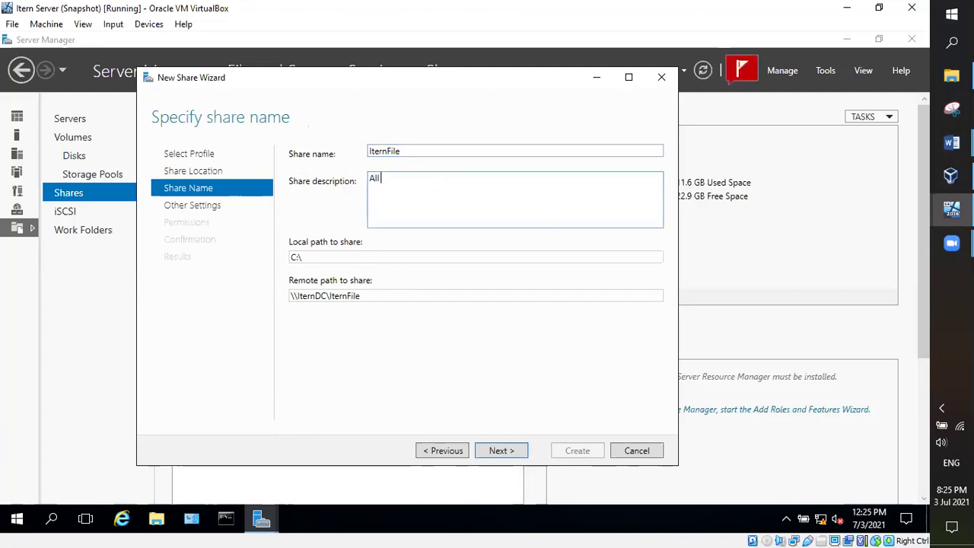
text( Scgool)
key(BackSpace)
key(BackSpace)
key(BackSpace)
key(BackSpace)
key(BackSpace)
text(chedule 5)
click(501, 451)
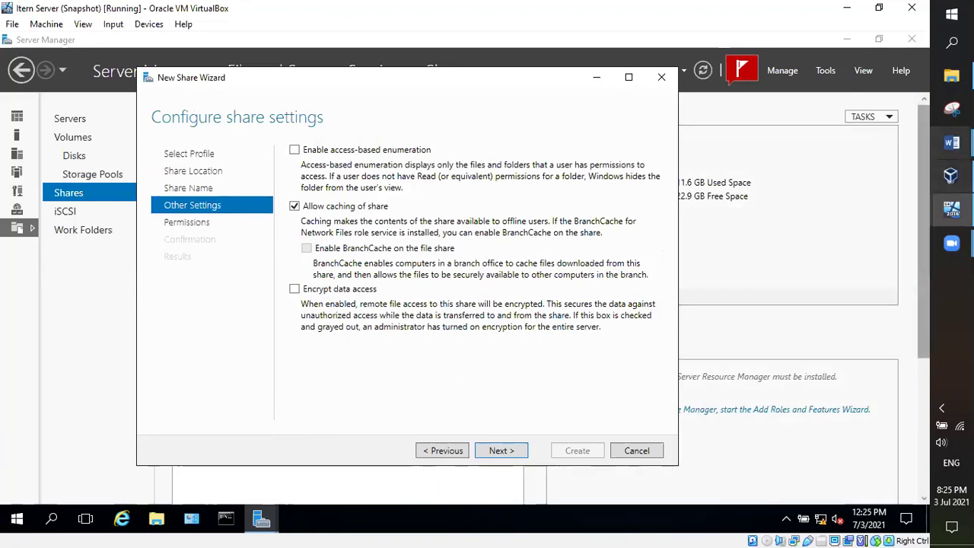
Step: Check the Word notes, return to the VM, and advance from share settings to Permissions
mouse_move(951, 143)
click(853, 85)
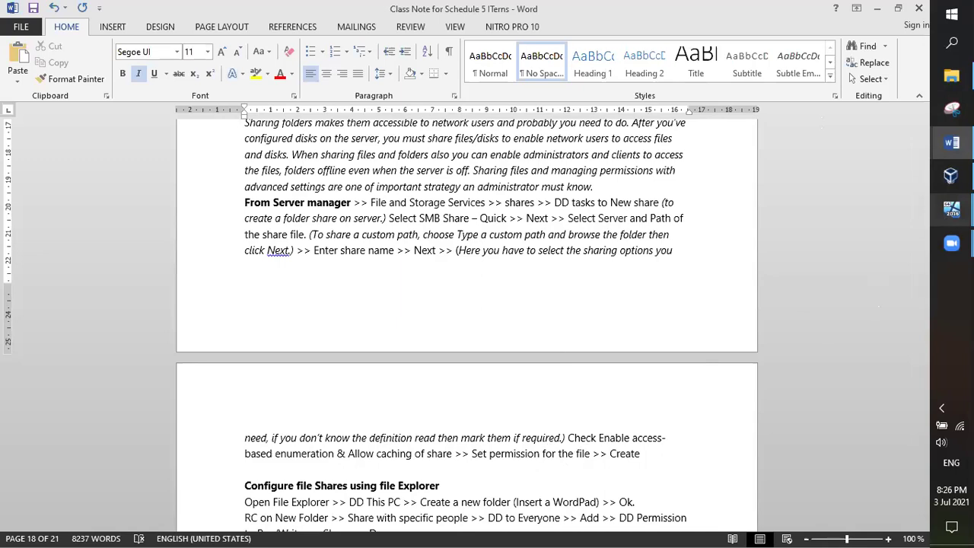
click(951, 208)
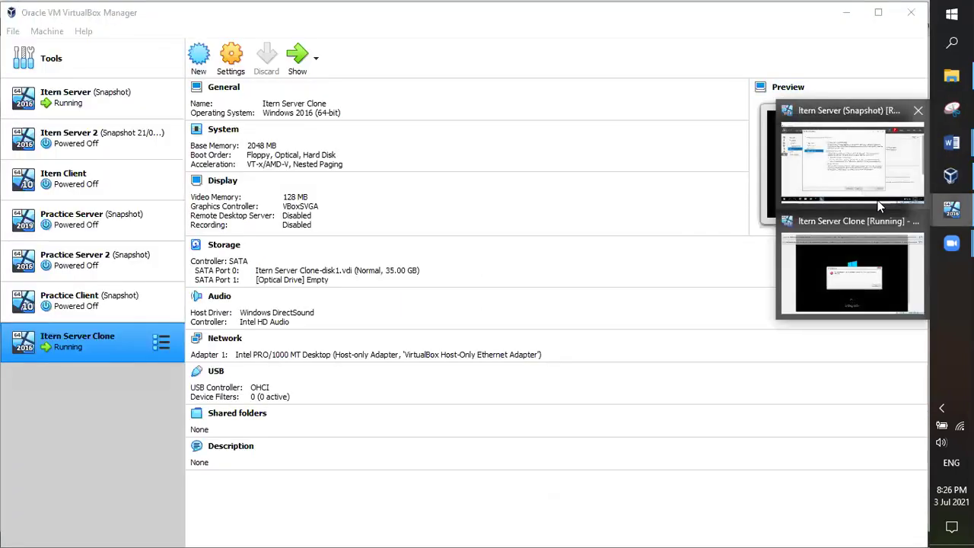
click(877, 200)
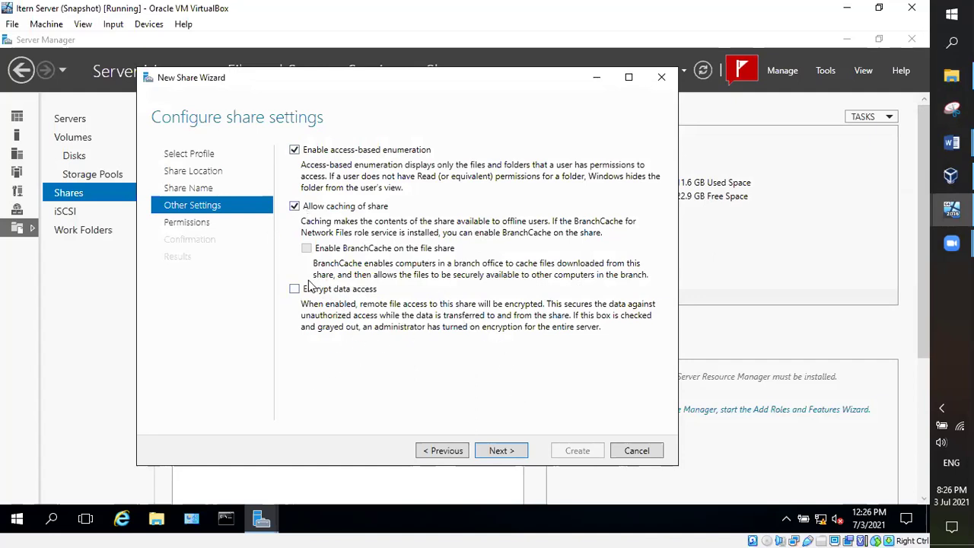
click(500, 450)
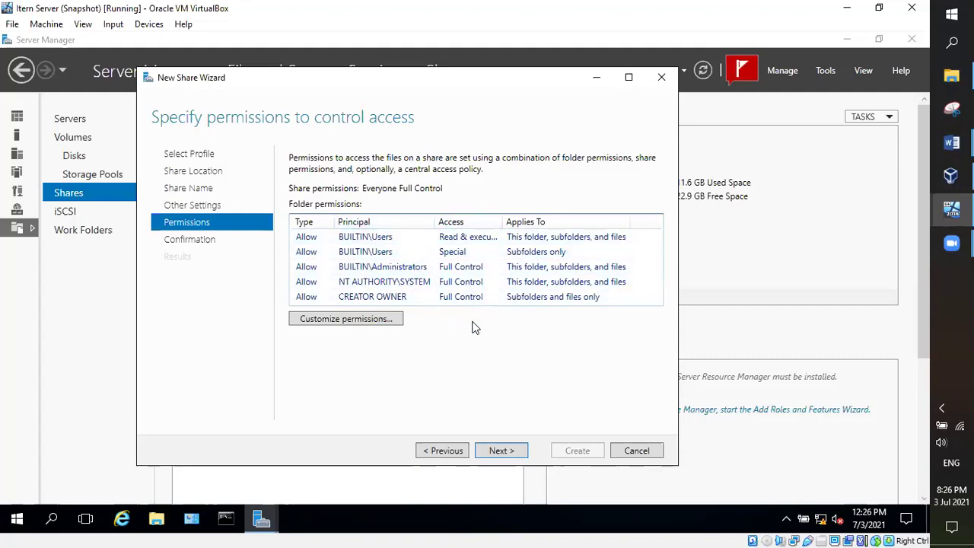
Step: Accept the C:\ permissions (Users Read & execute, Administrators full control) and create the IternFile share
click(369, 321)
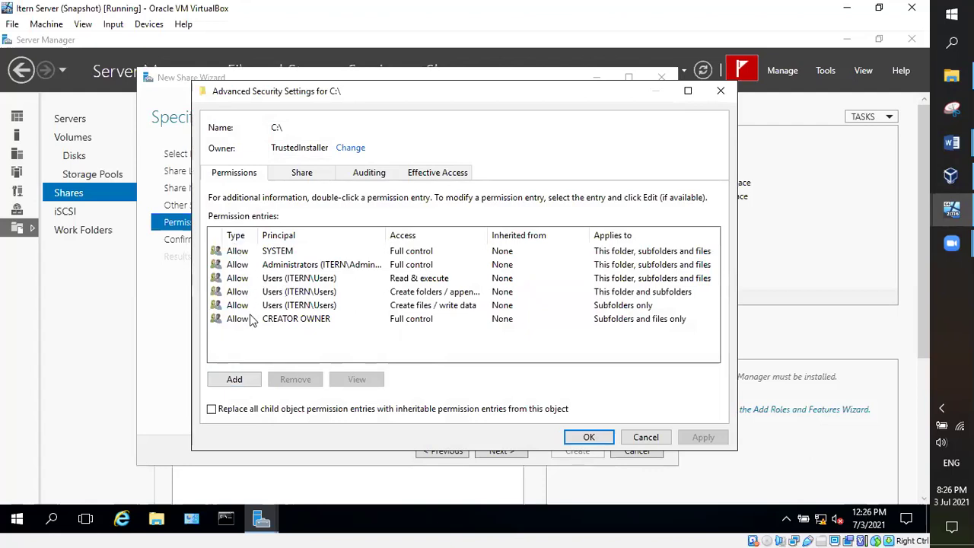
click(273, 281)
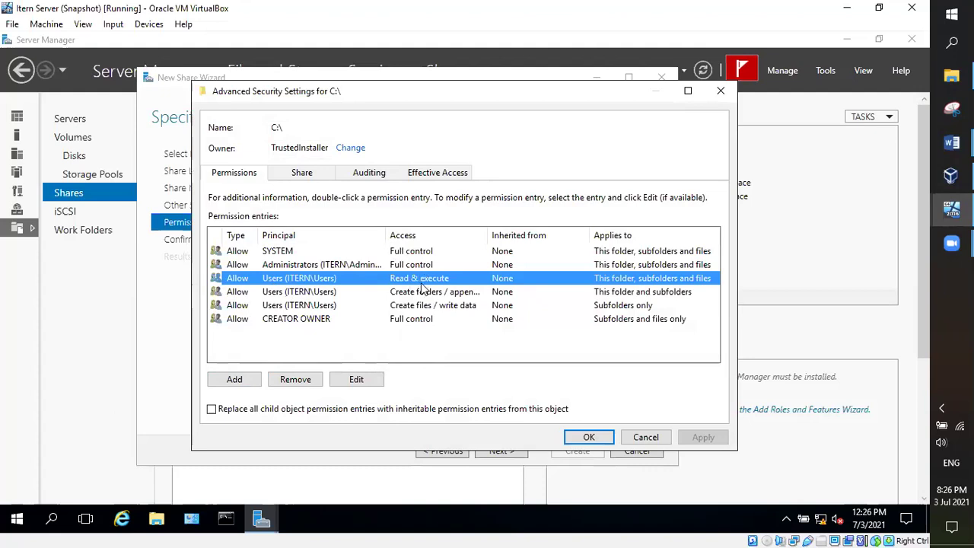
click(280, 267)
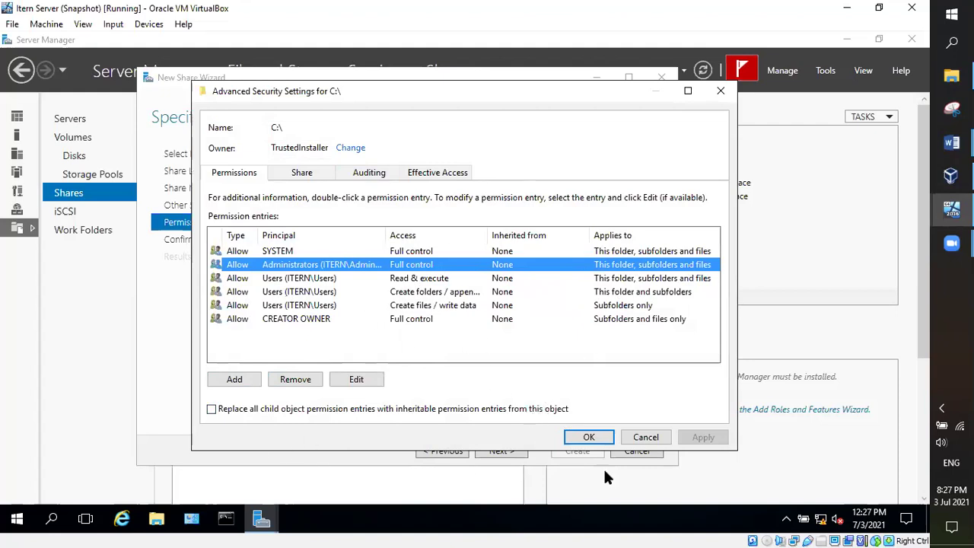
click(578, 436)
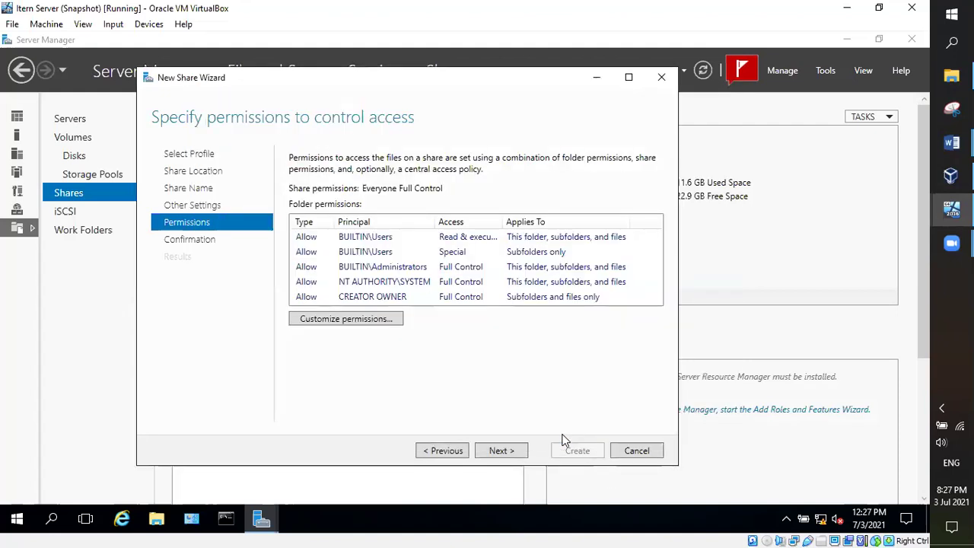
click(489, 450)
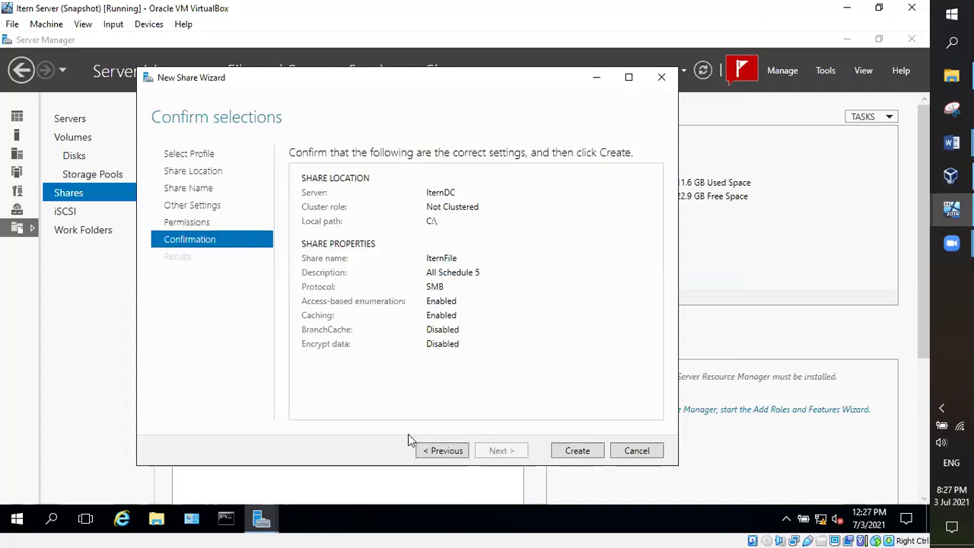
click(593, 449)
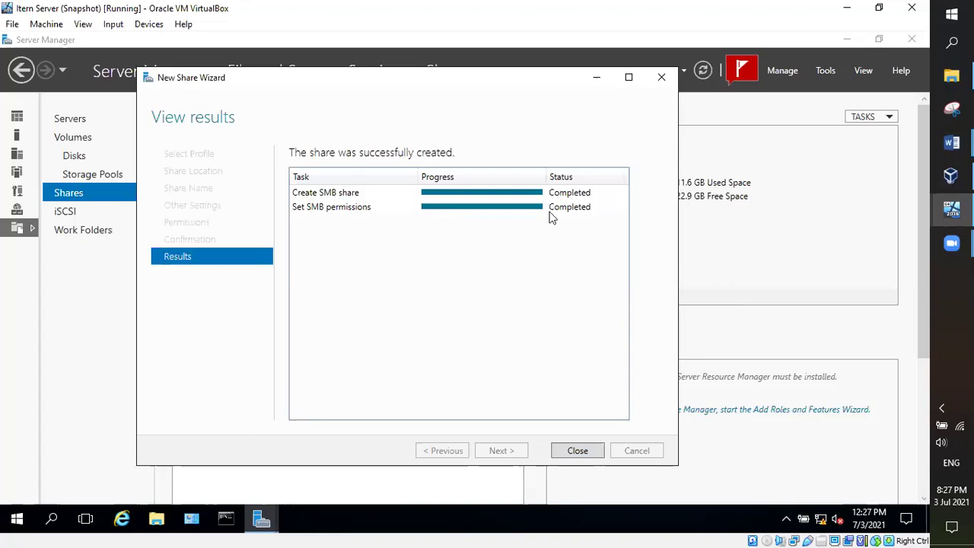
Step: Close the finished wizard and select IternFile to show its volume and quota details
click(578, 452)
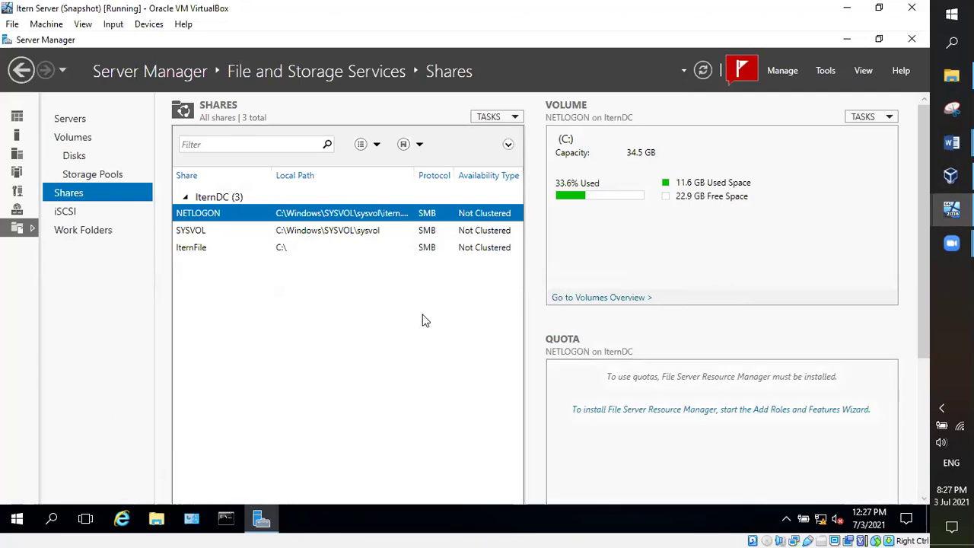
click(201, 254)
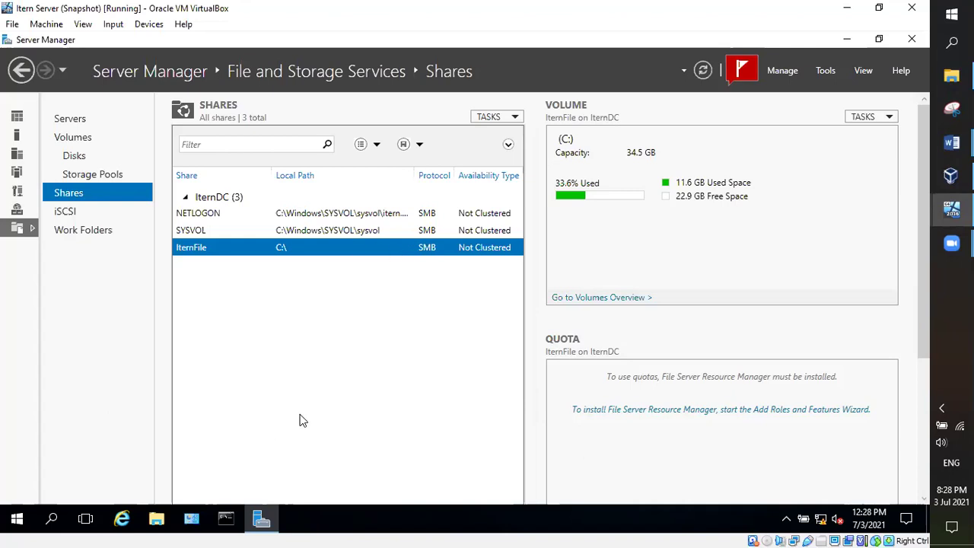
Step: Bring the class notes document to the front and scroll down through it
mouse_move(951, 143)
click(853, 92)
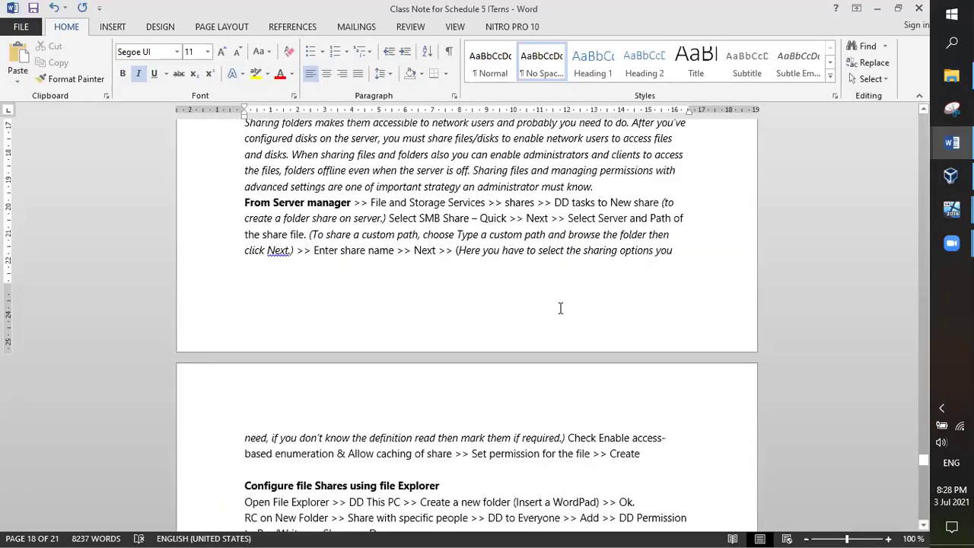
scroll(560, 308, down, 2)
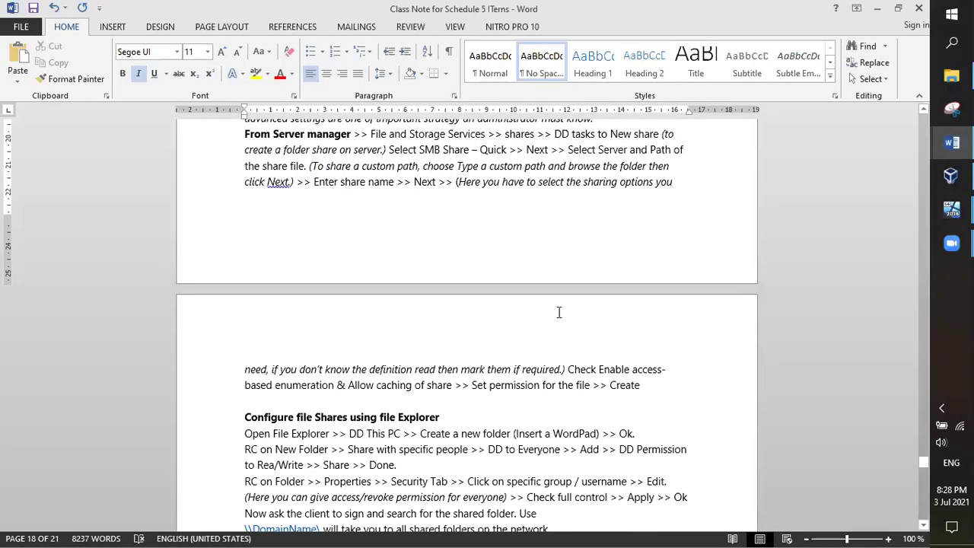
scroll(475, 391, down, 2)
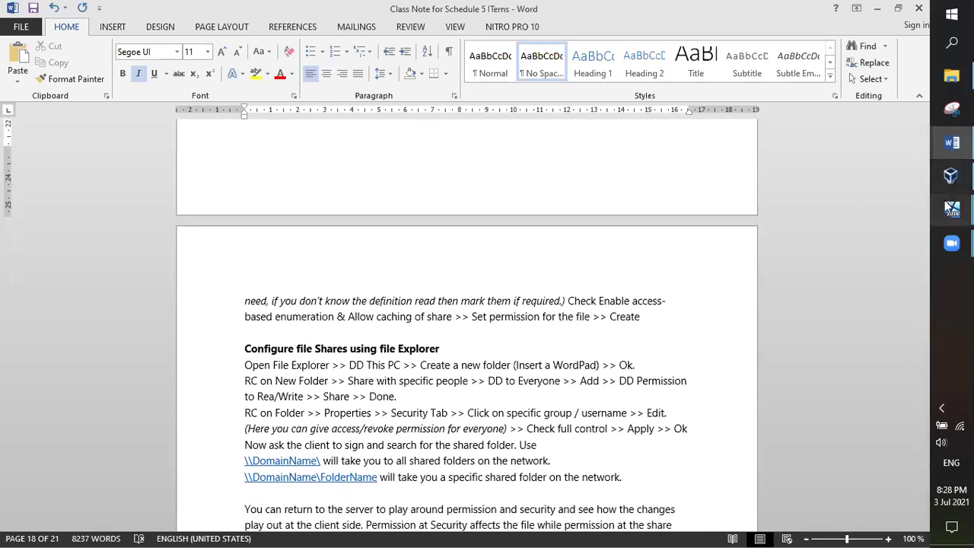
Step: Dismiss the Windows Setup error and power off the Item Server Clone virtual machine
mouse_move(951, 209)
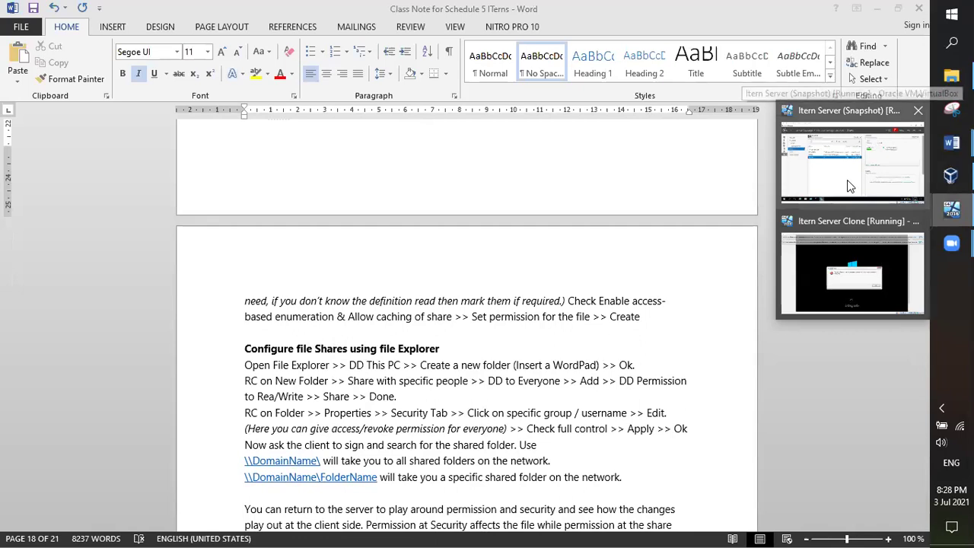
click(850, 267)
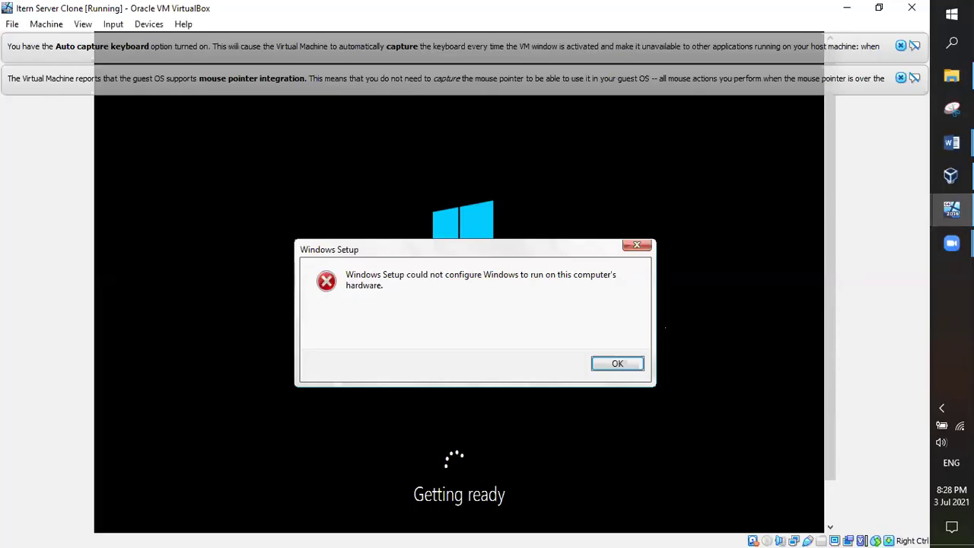
click(617, 363)
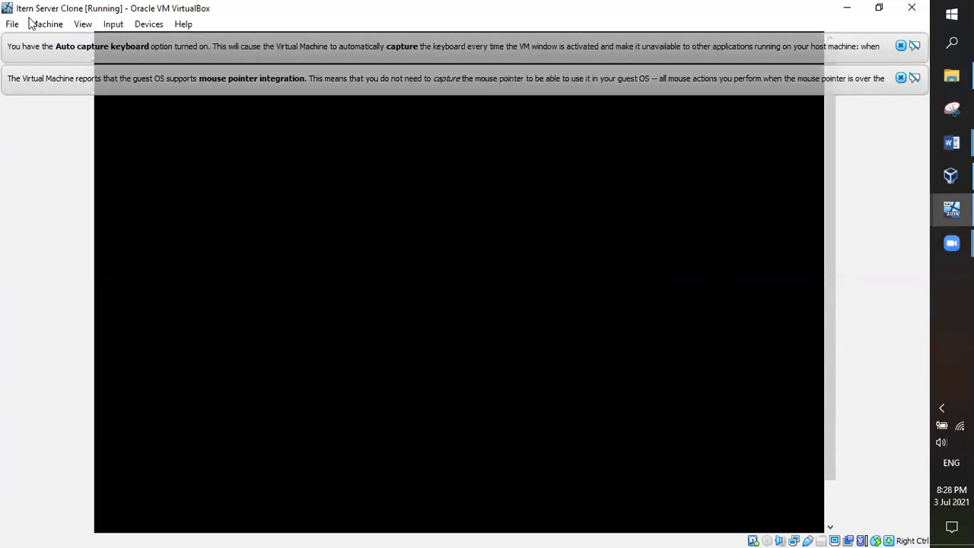
click(12, 23)
click(42, 100)
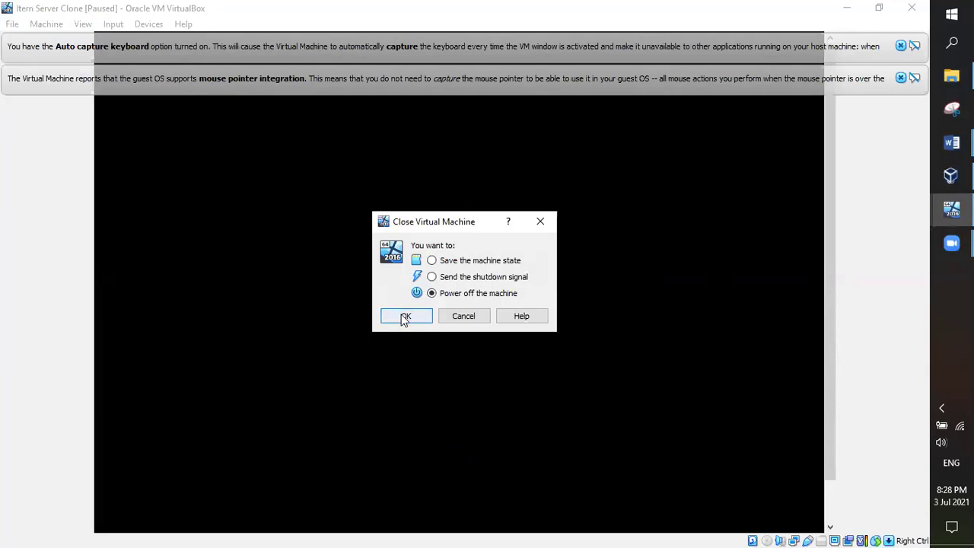
click(403, 318)
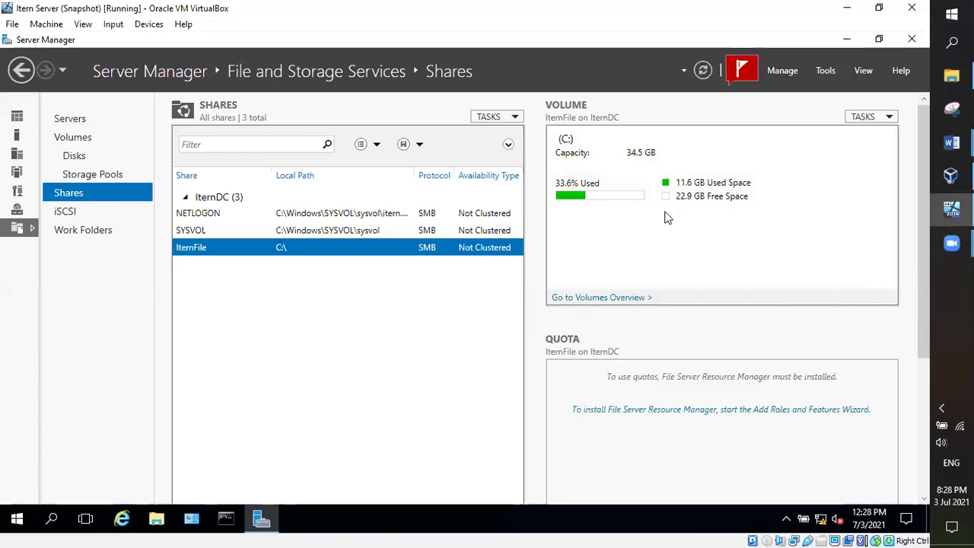
scroll(745, 325, down, 2)
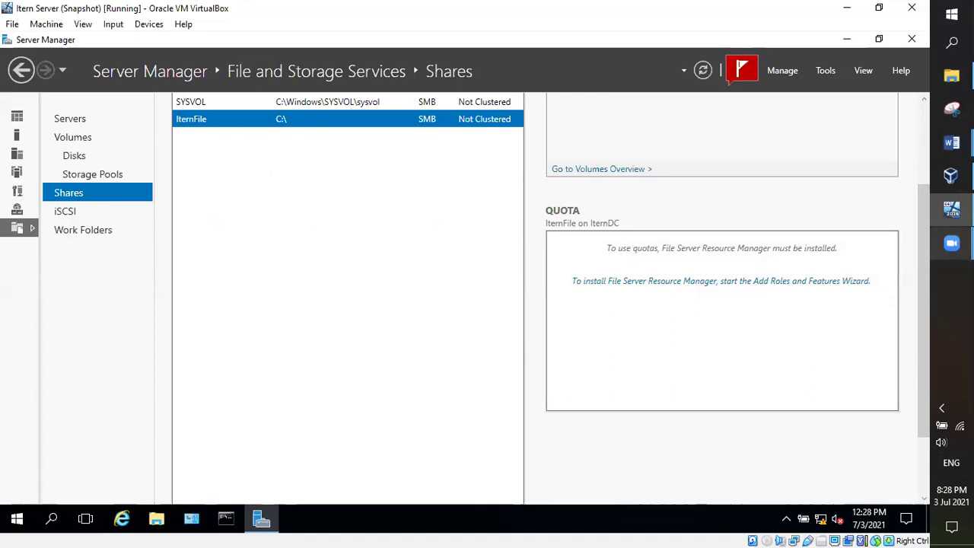
mouse_move(952, 142)
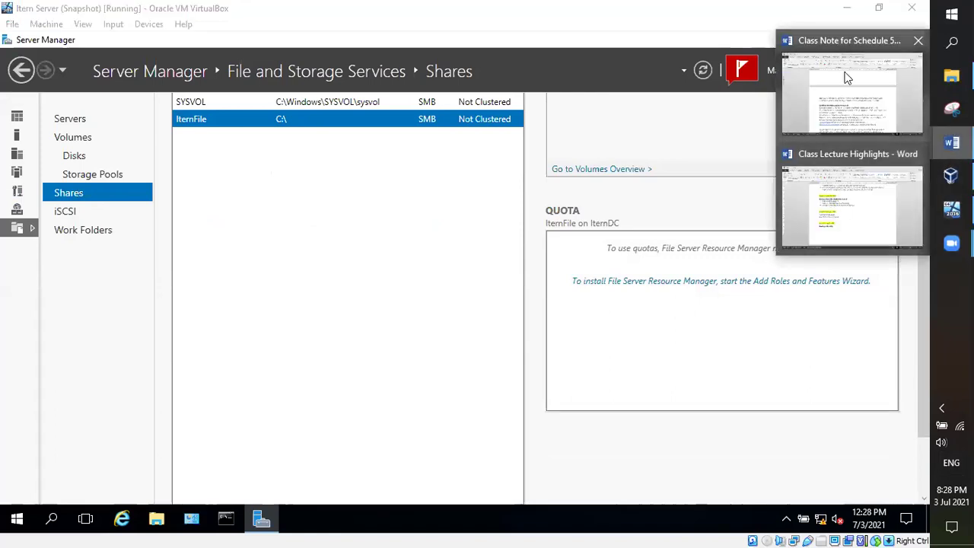
click(844, 78)
scroll(346, 259, up, 4)
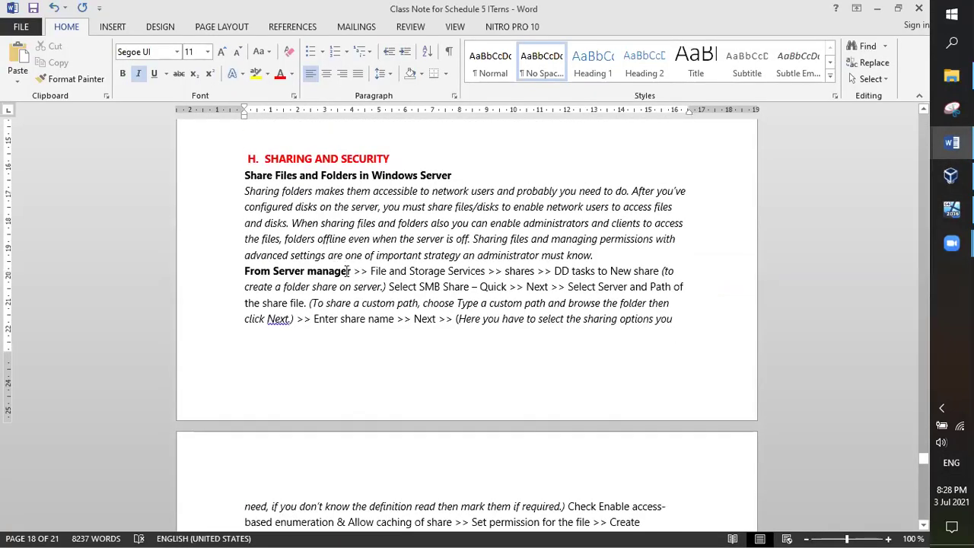
drag(351, 271, 262, 273)
scroll(268, 269, down, 5)
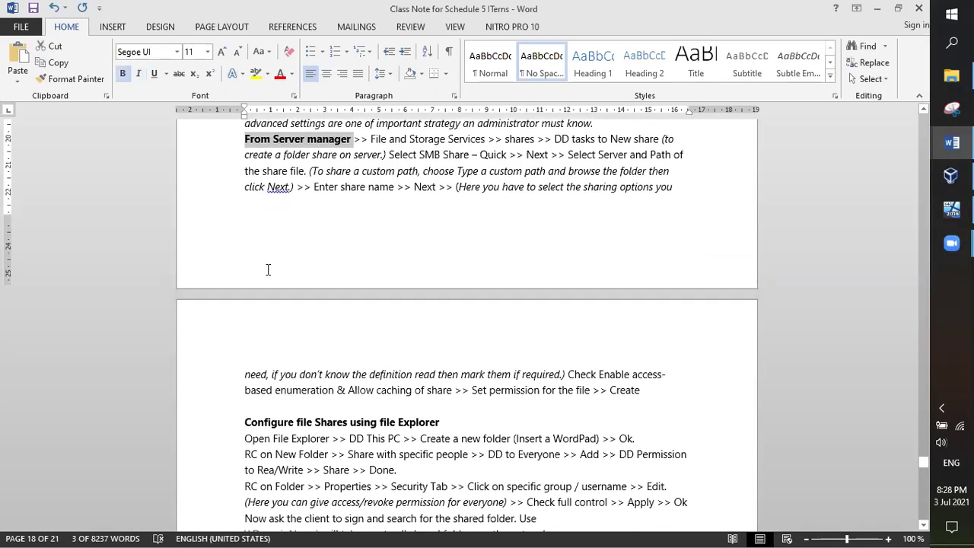
drag(447, 311, 259, 320)
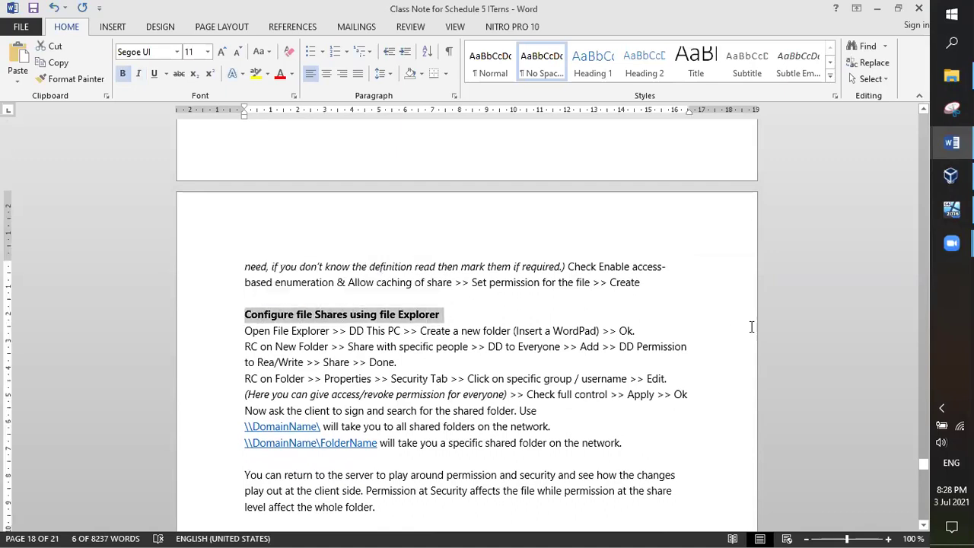
scroll(850, 278, down, 1)
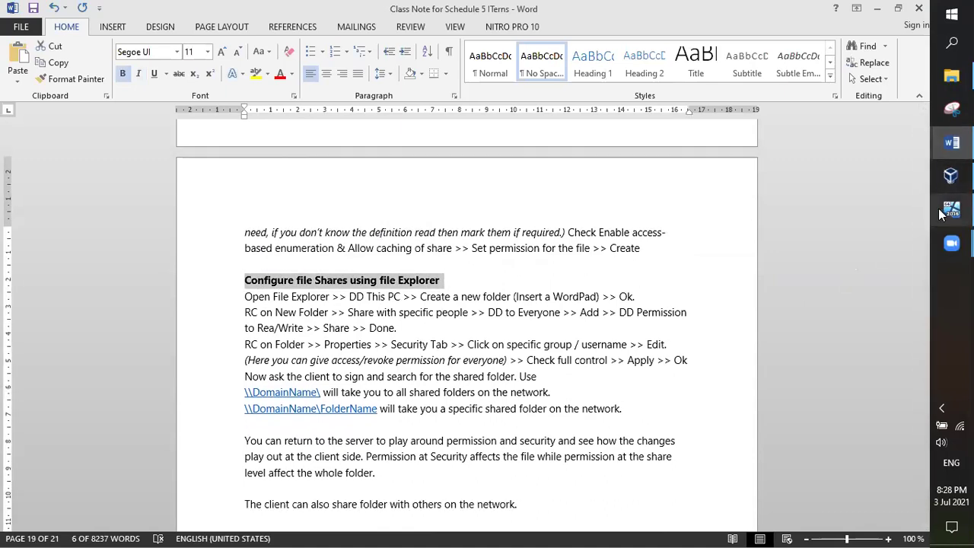
click(952, 208)
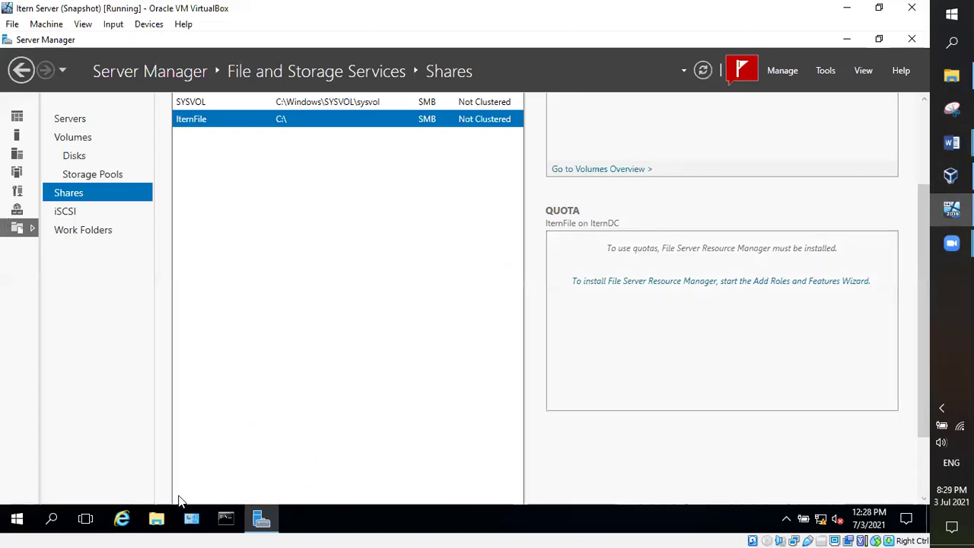
Step: Open File Explorer on the server and navigate to This PC > Local Disk (C:)
click(158, 521)
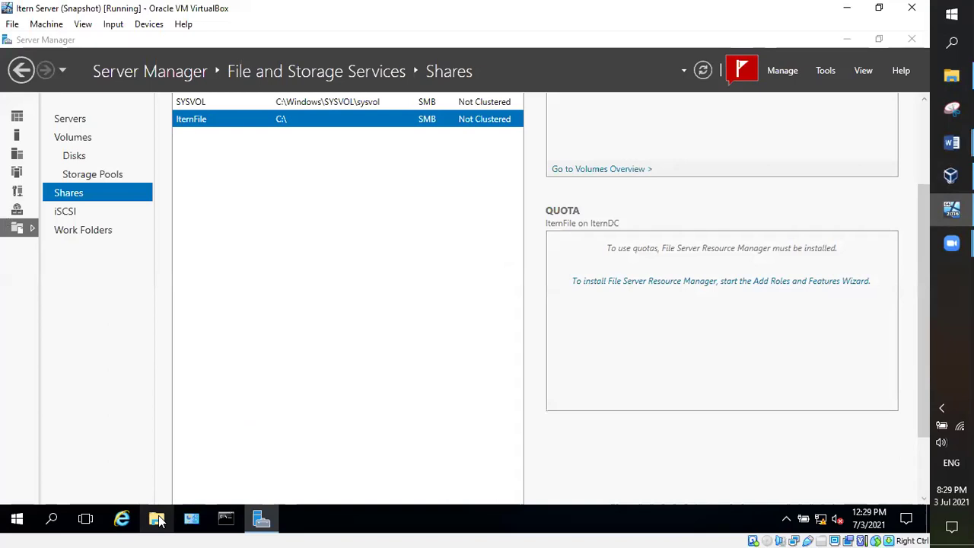
click(157, 521)
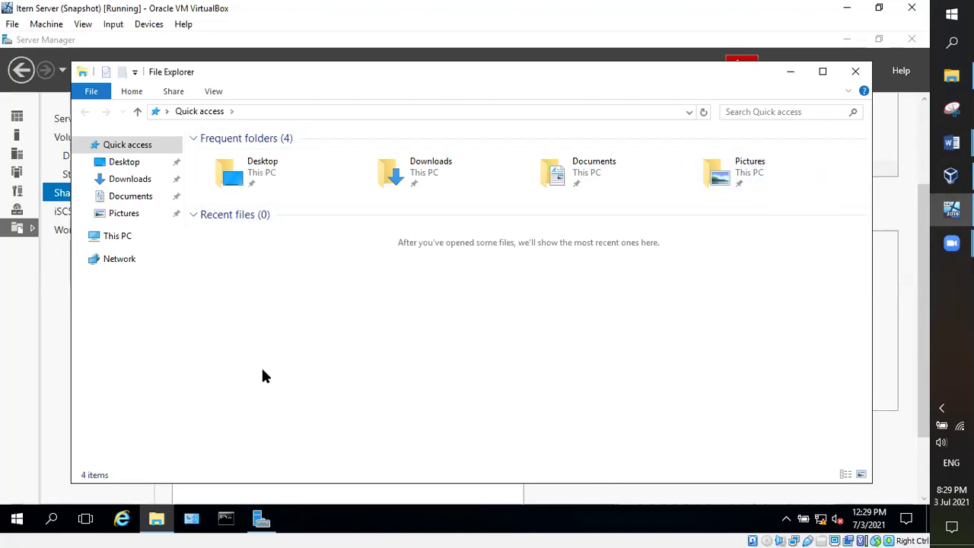
click(121, 237)
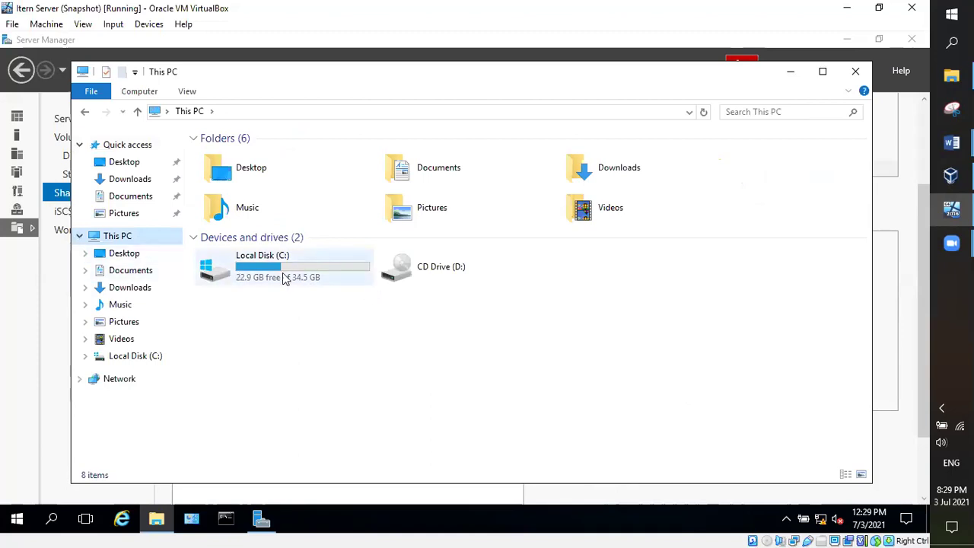
double_click(272, 278)
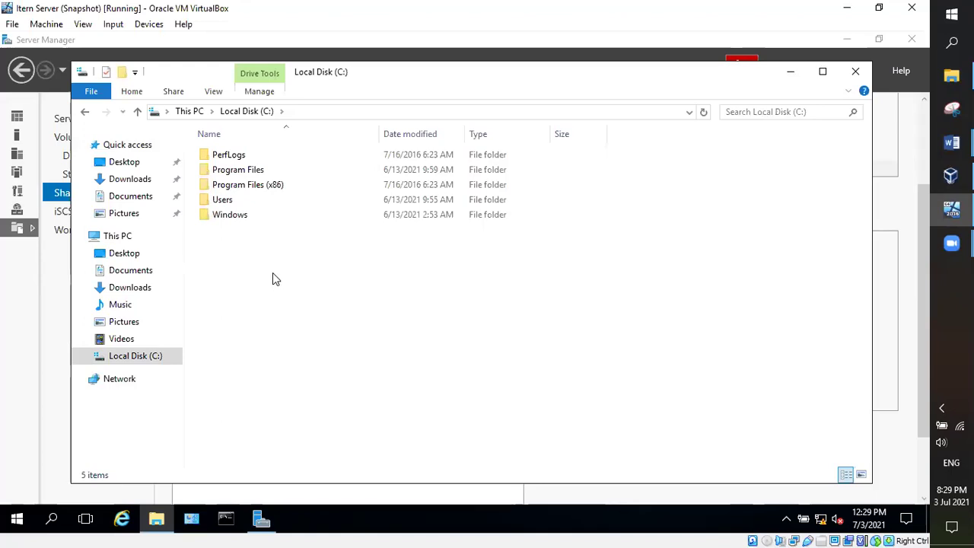
key(BackSpace)
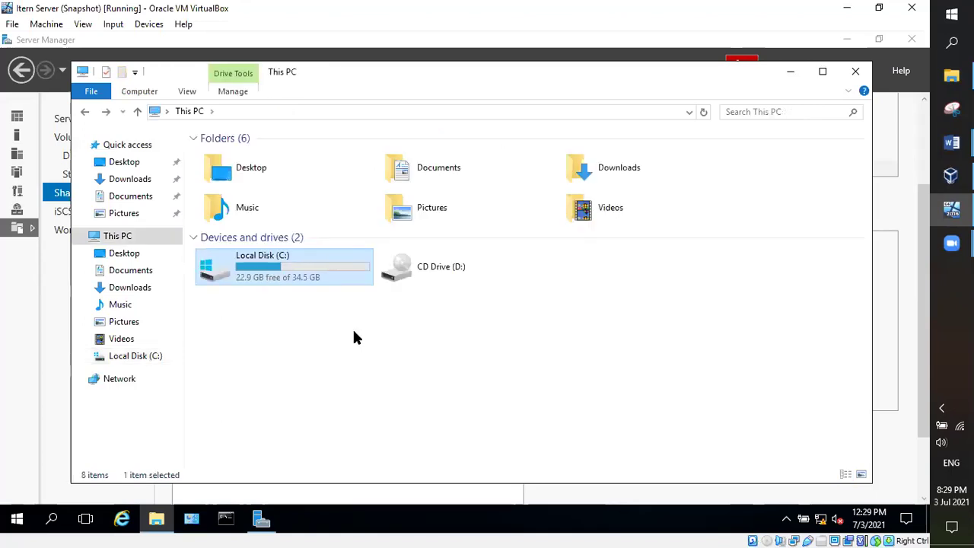
double_click(266, 277)
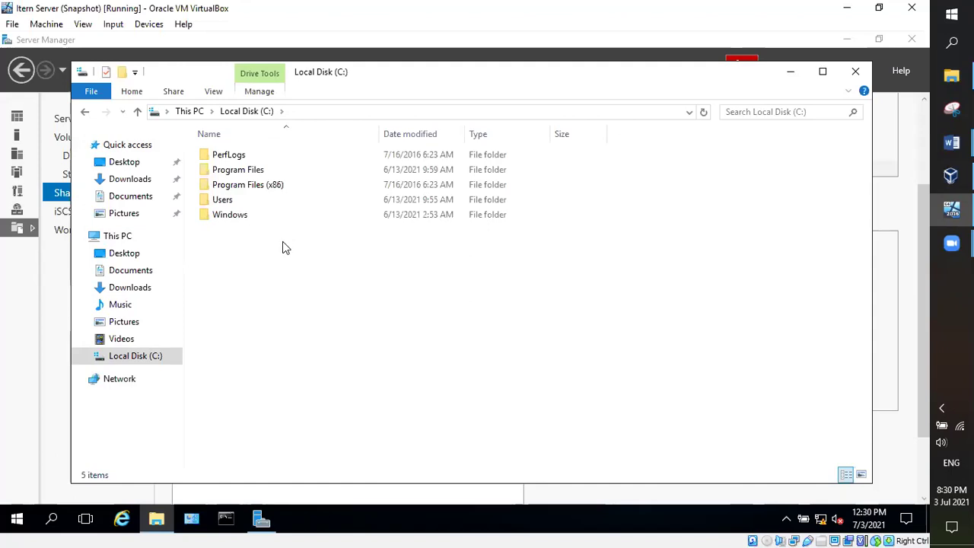
Step: Create a new folder named IternFile2 on drive C:
right_click(258, 289)
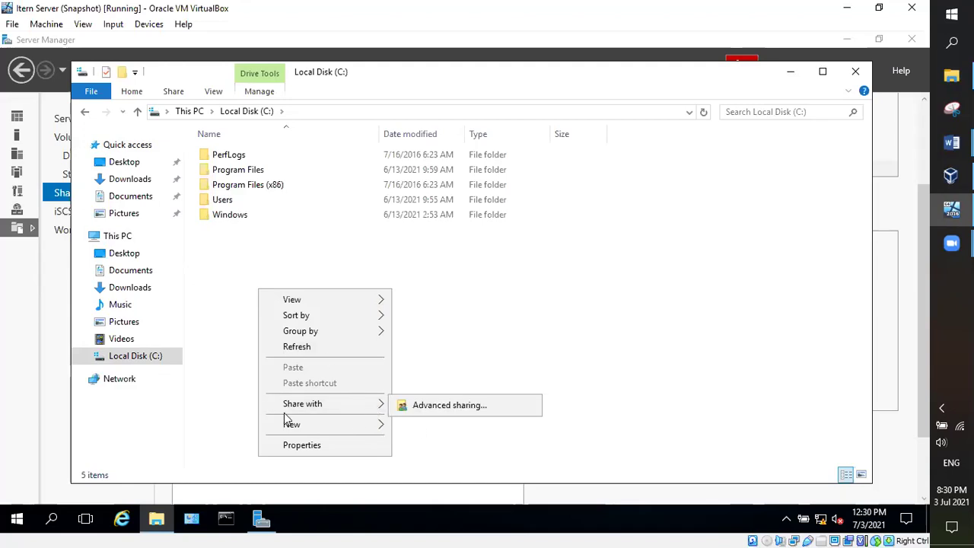
mouse_move(378, 423)
click(435, 324)
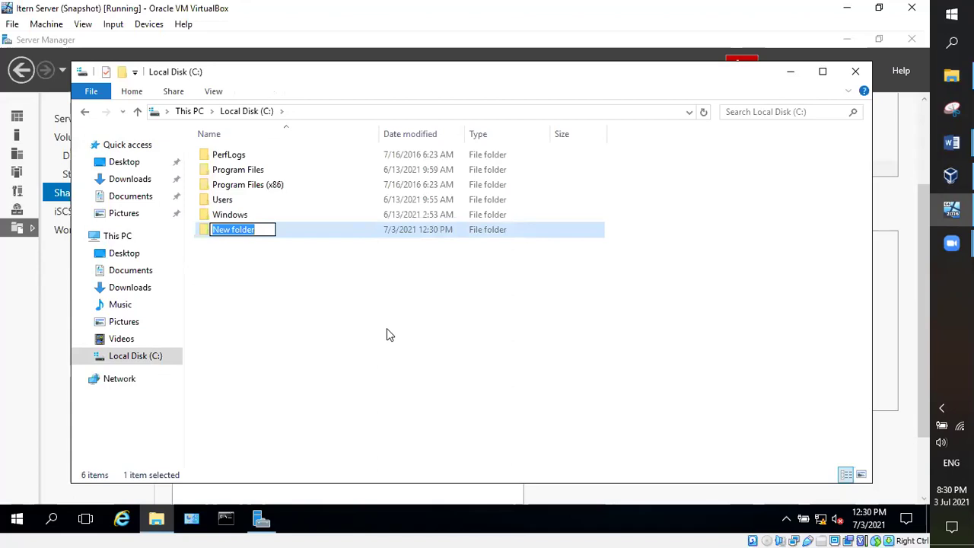
text(Itern)
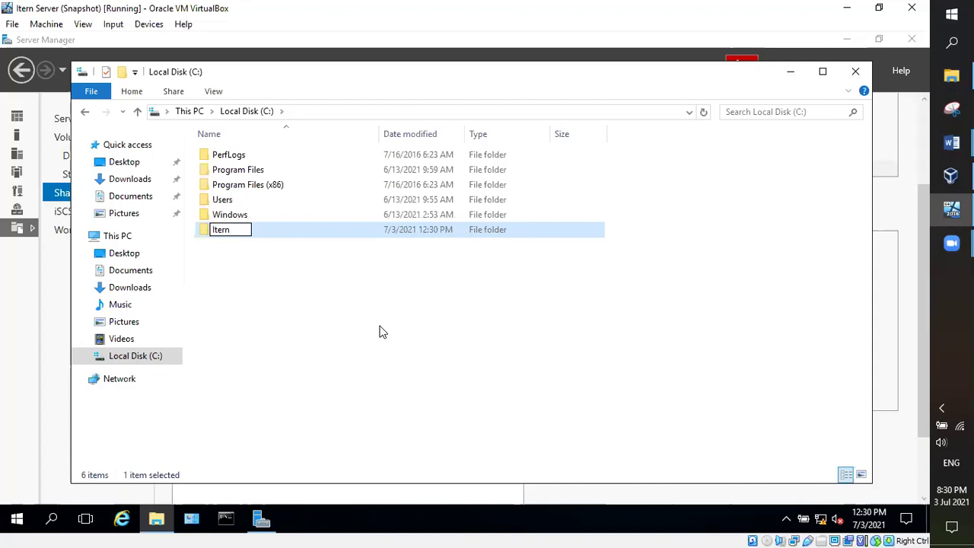
key(BackSpace)
text(nFile2)
key(Return)
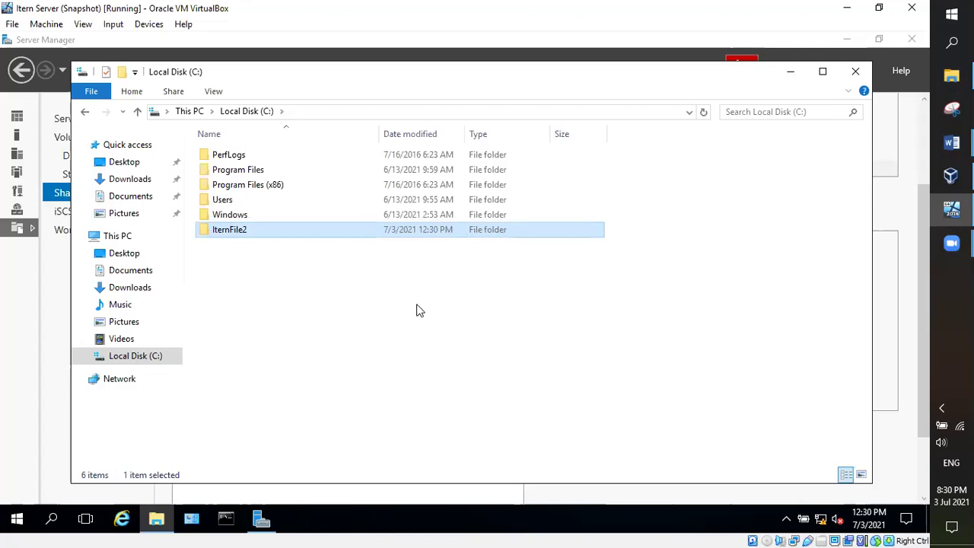
Step: Refresh the drive C: listing and open the Share with > Specific people settings for IternFile2
right_click(228, 233)
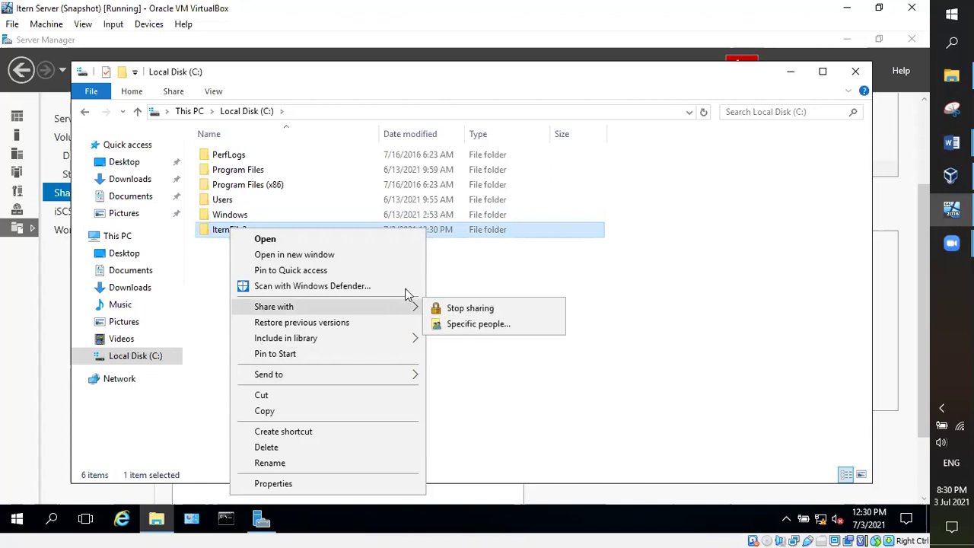
click(362, 248)
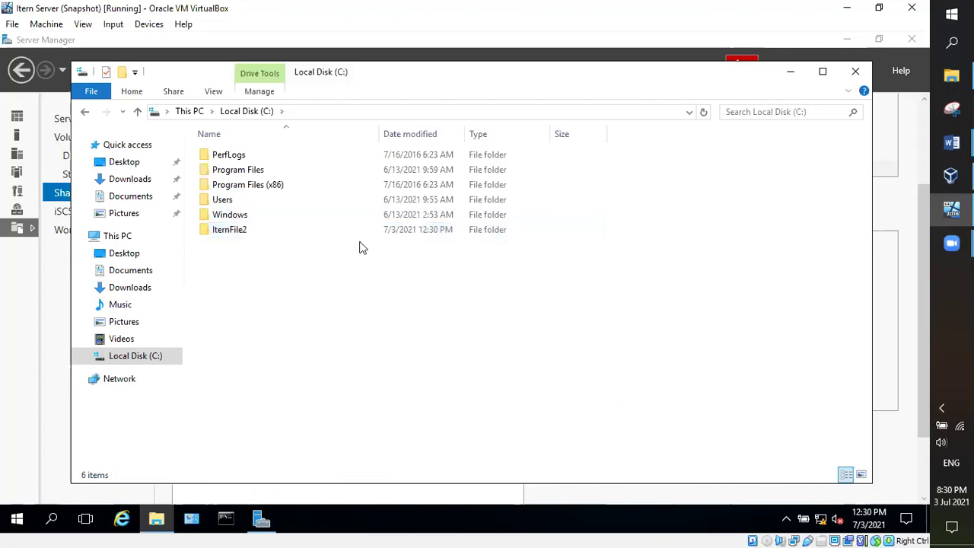
right_click(266, 290)
click(303, 344)
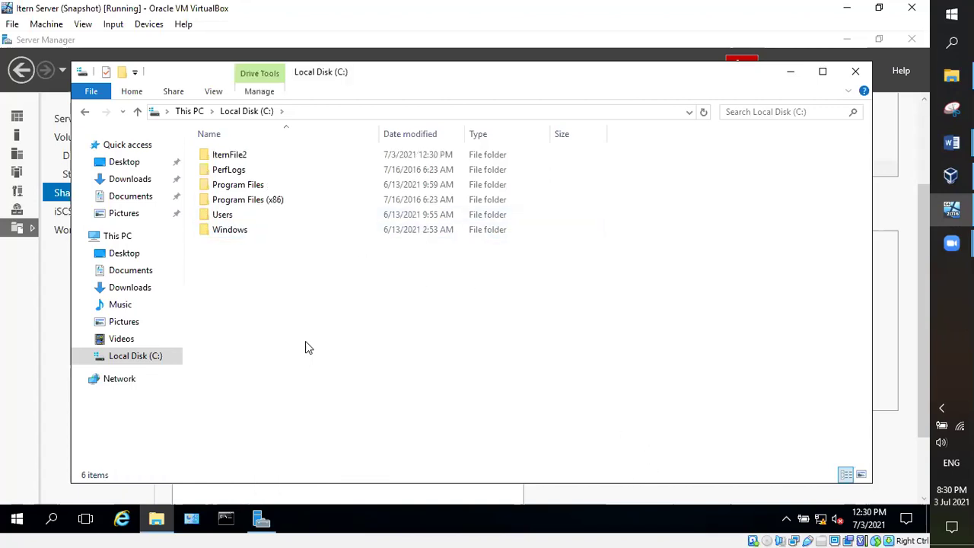
right_click(299, 333)
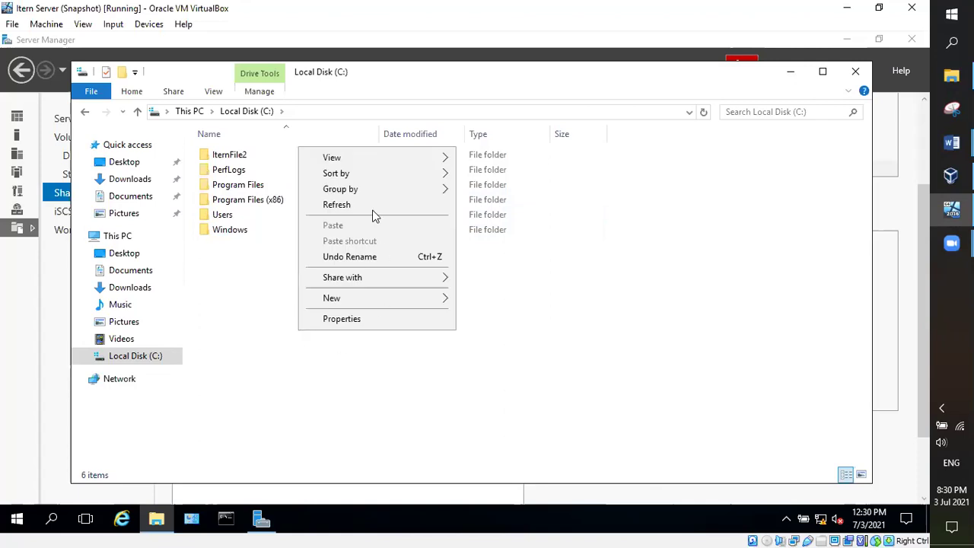
click(332, 206)
right_click(224, 157)
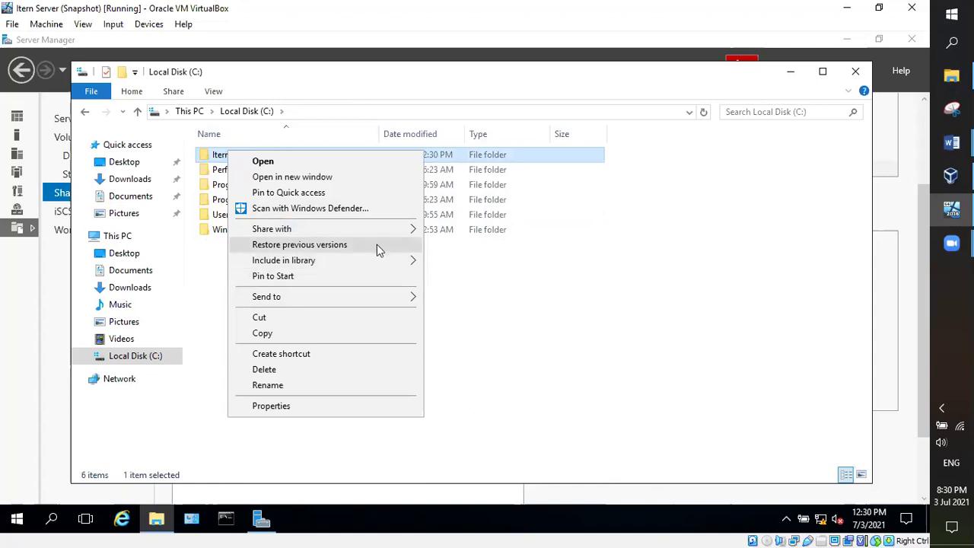
mouse_move(390, 230)
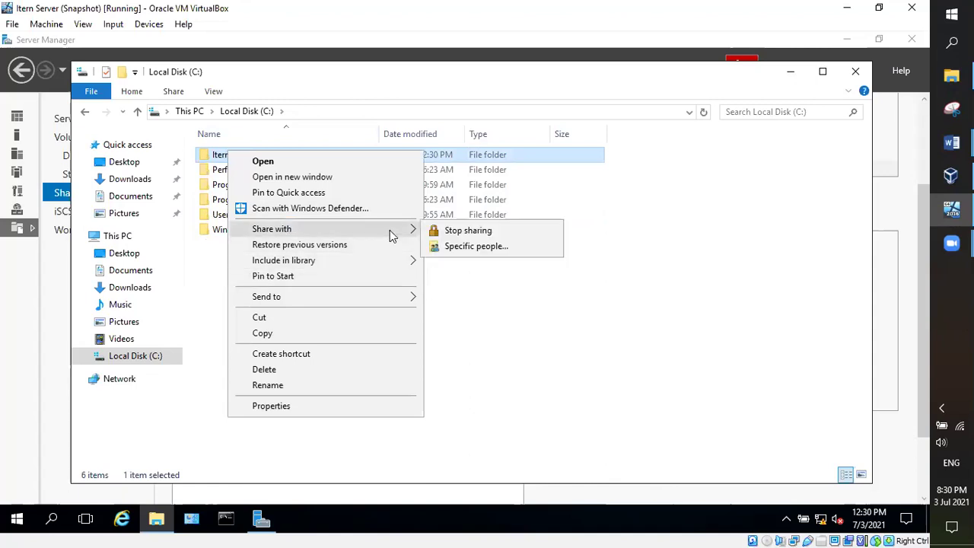
click(479, 246)
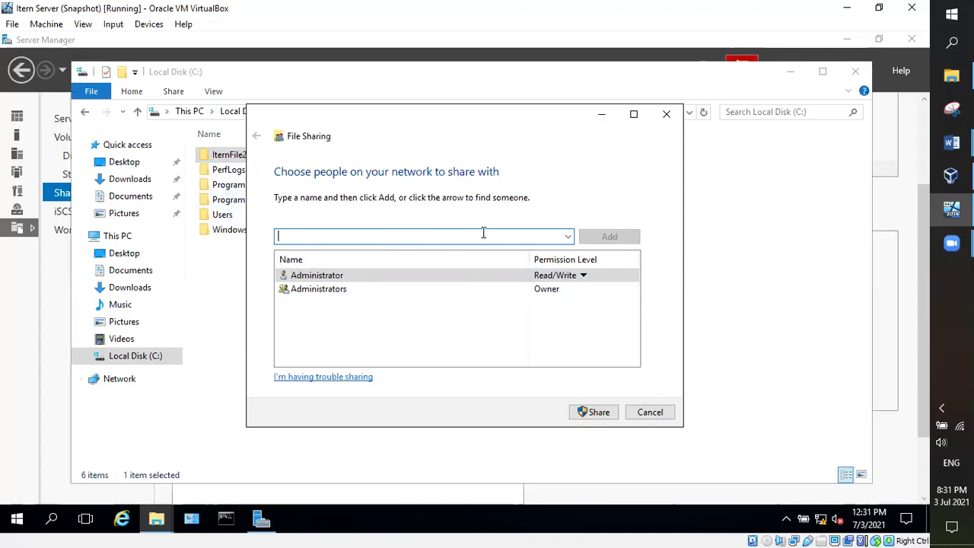
Step: Add Everyone to the IternFile2 sharing list
click(568, 236)
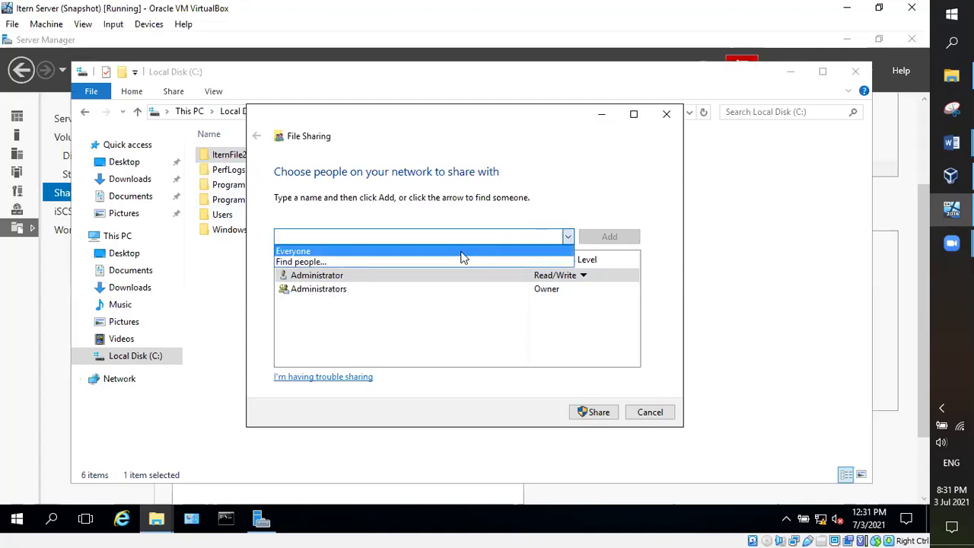
click(461, 252)
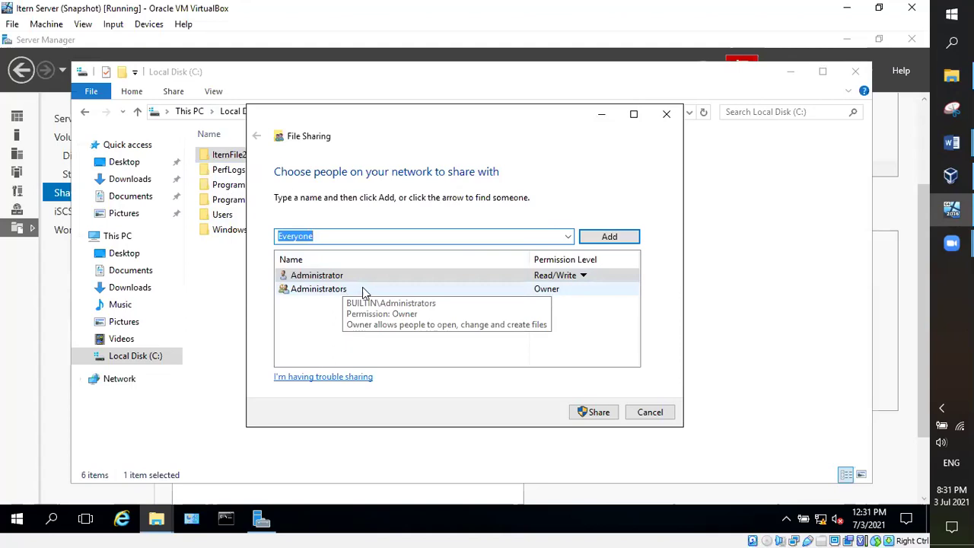
click(605, 238)
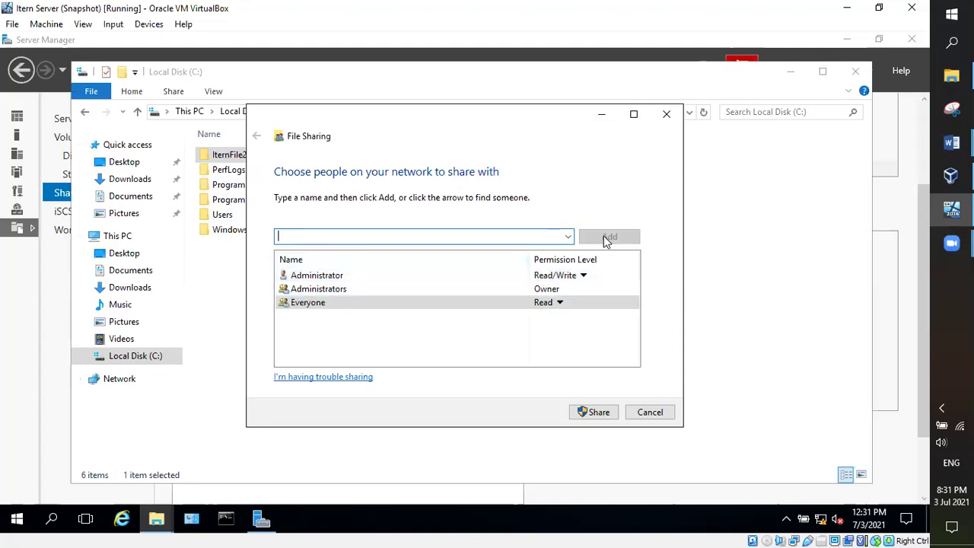
Step: Keep Everyone at Read access, share the folder, and close the confirmation
right_click(328, 304)
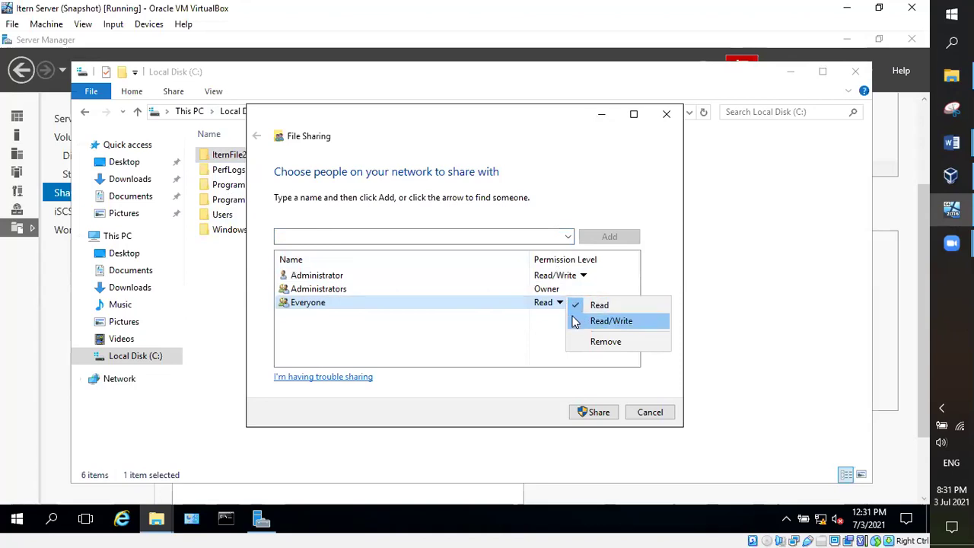
click(497, 340)
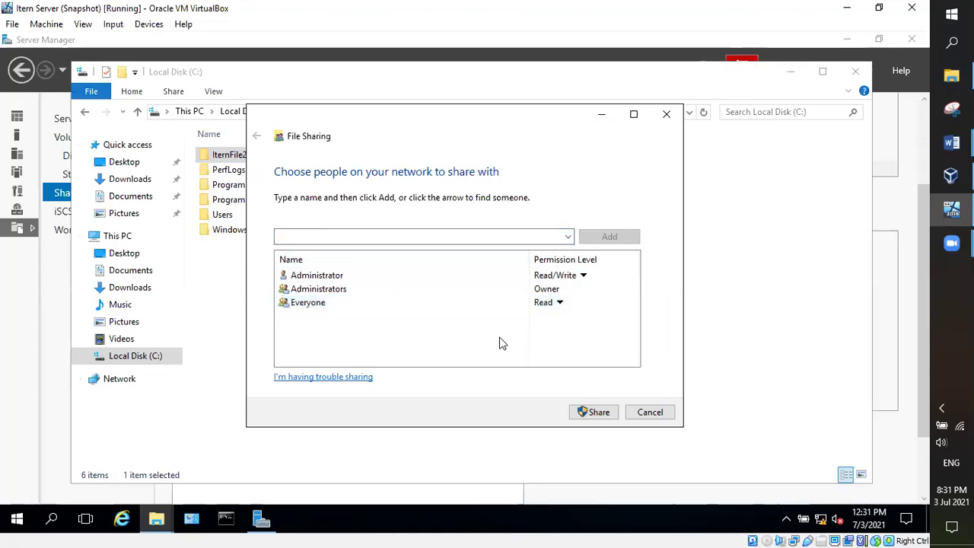
click(480, 303)
click(588, 306)
click(565, 304)
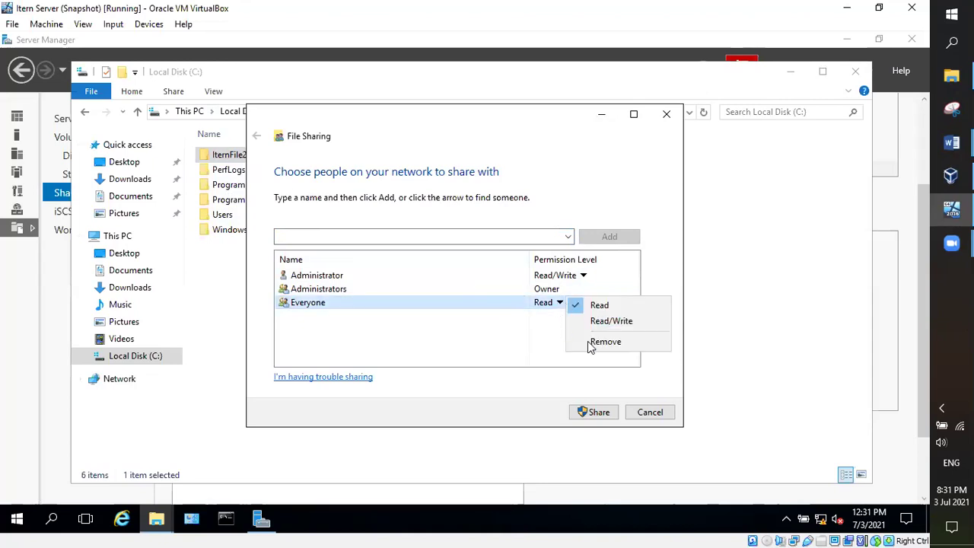
click(464, 322)
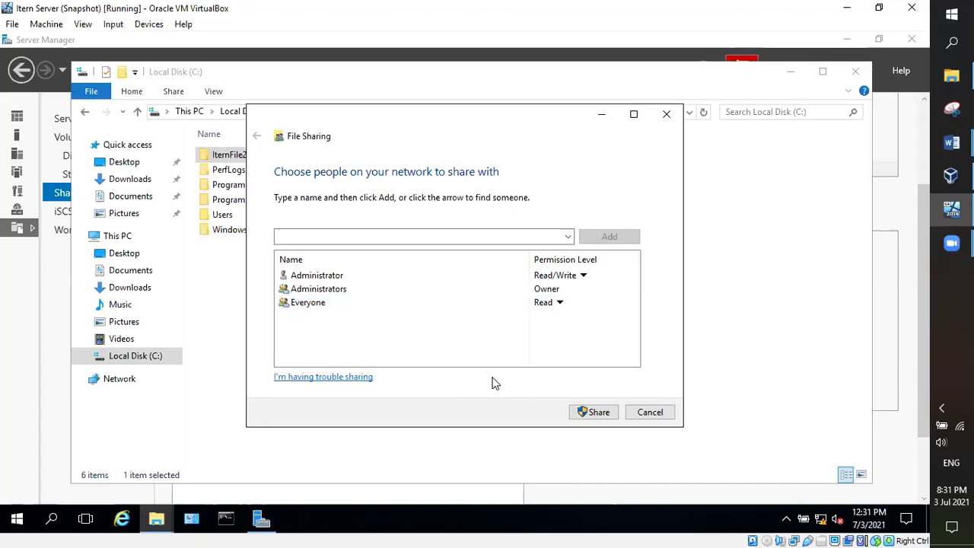
click(479, 304)
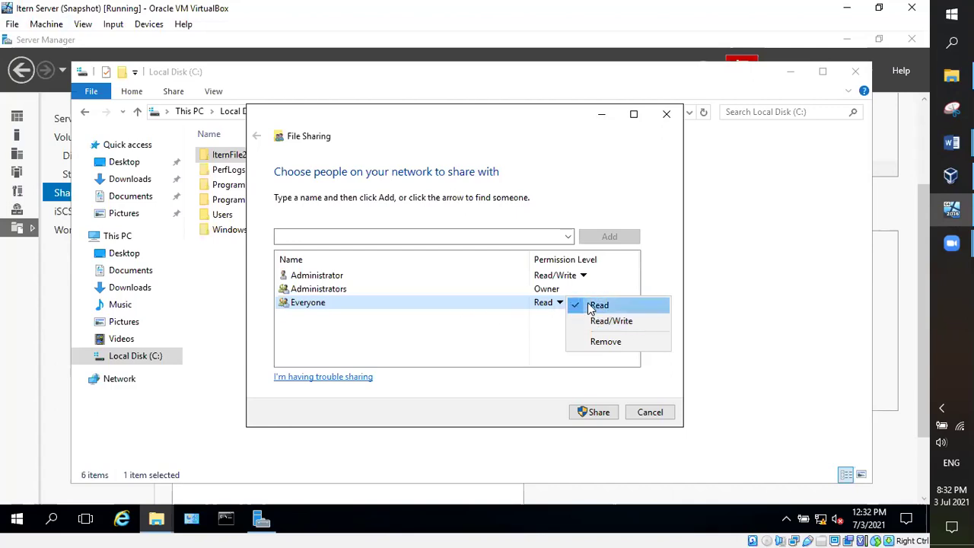
click(607, 413)
click(607, 414)
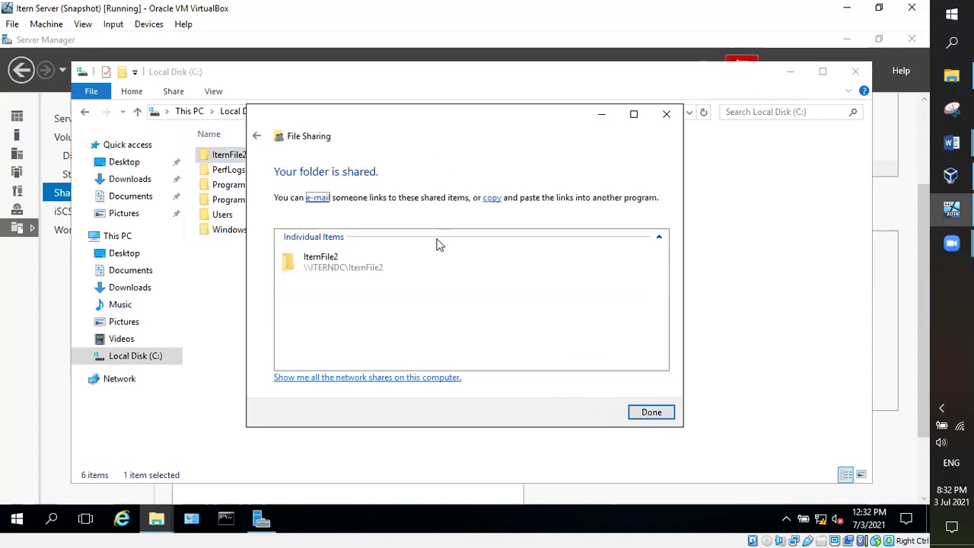
click(646, 413)
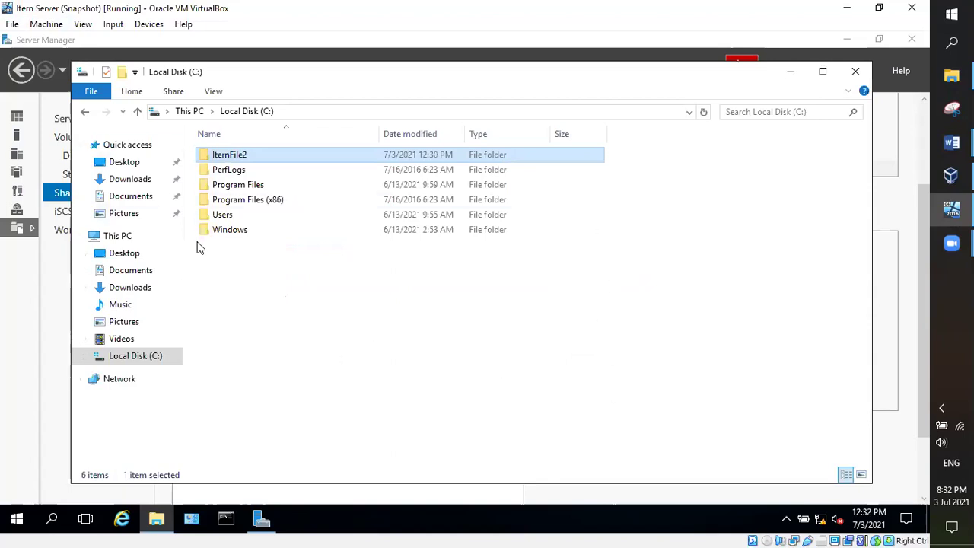
right_click(398, 293)
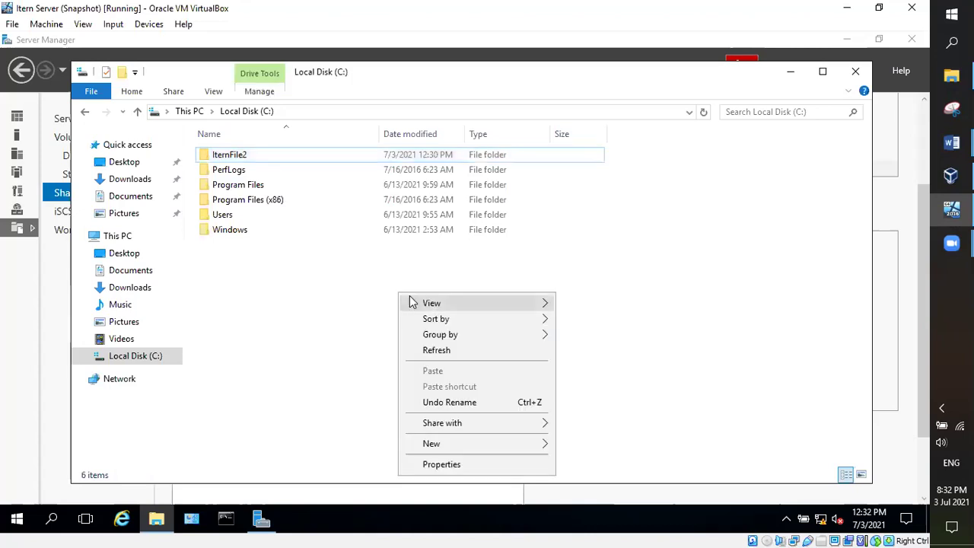
click(437, 351)
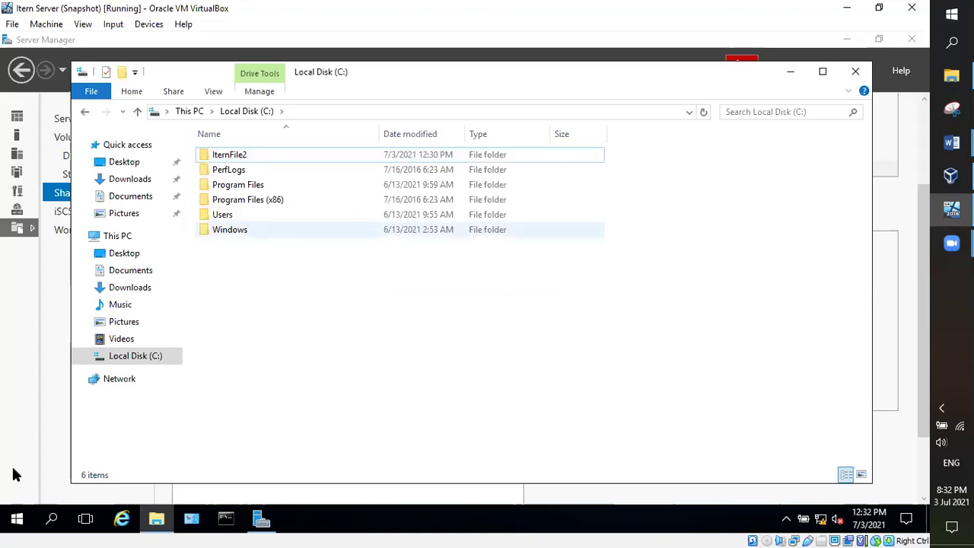
click(52, 520)
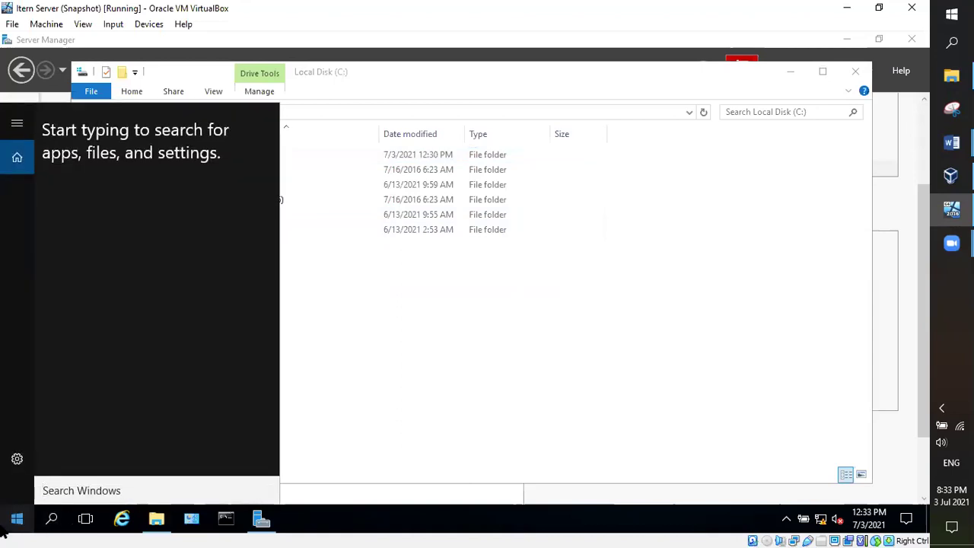
text(\\)
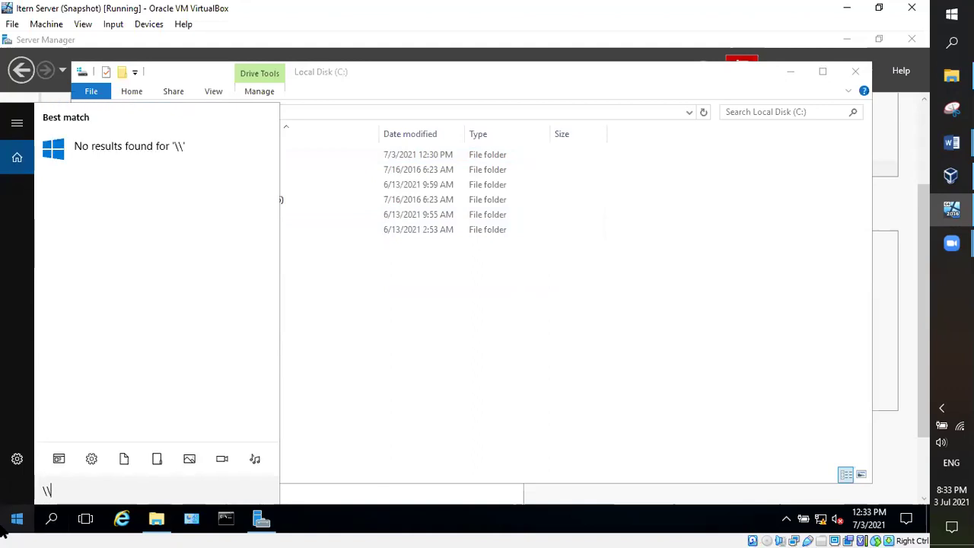
text(Dom)
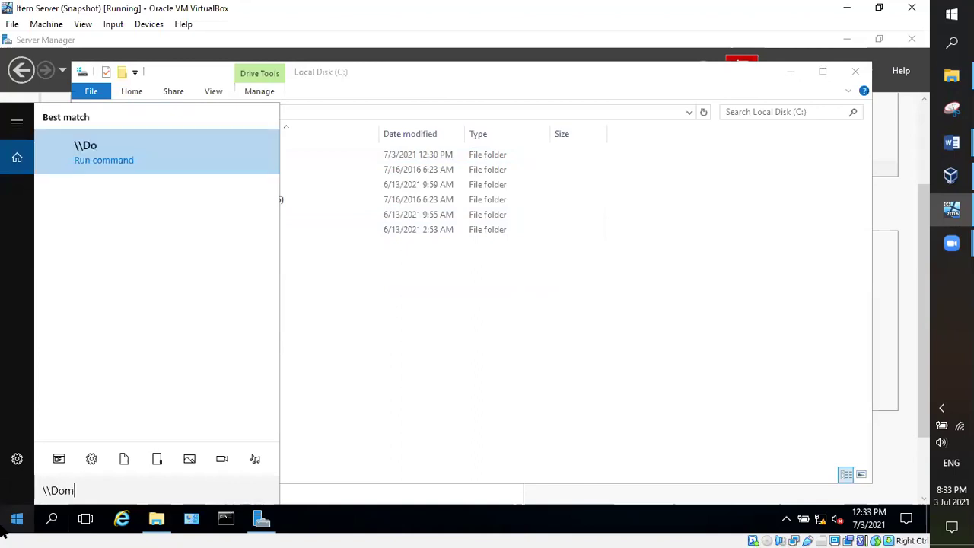
text(Cn)
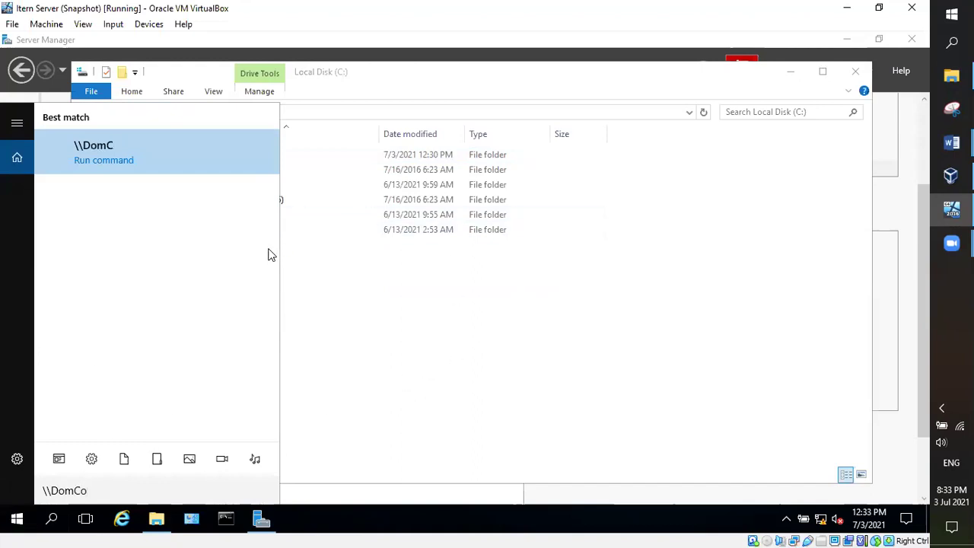
click(303, 219)
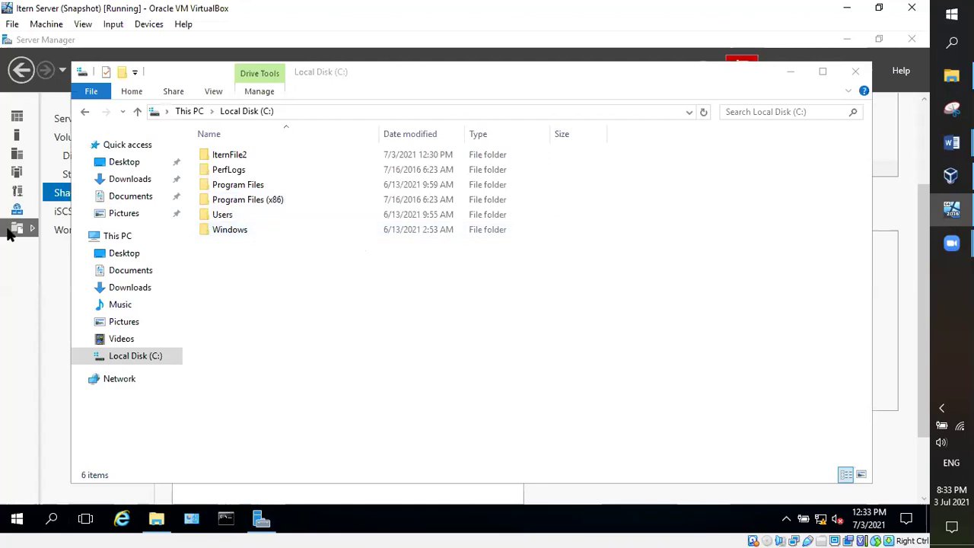
Step: Show the Local Server properties page for IternDC in Server Manager
click(31, 274)
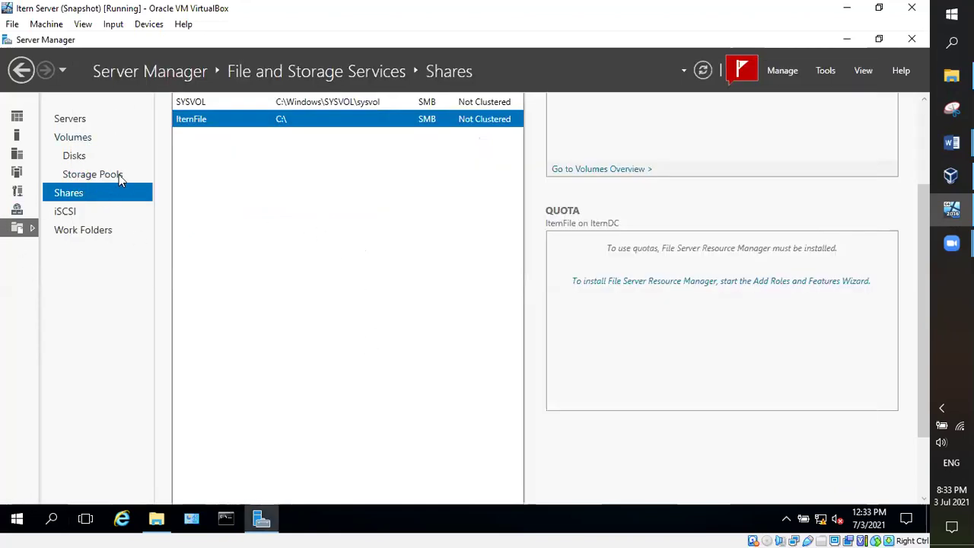
click(17, 117)
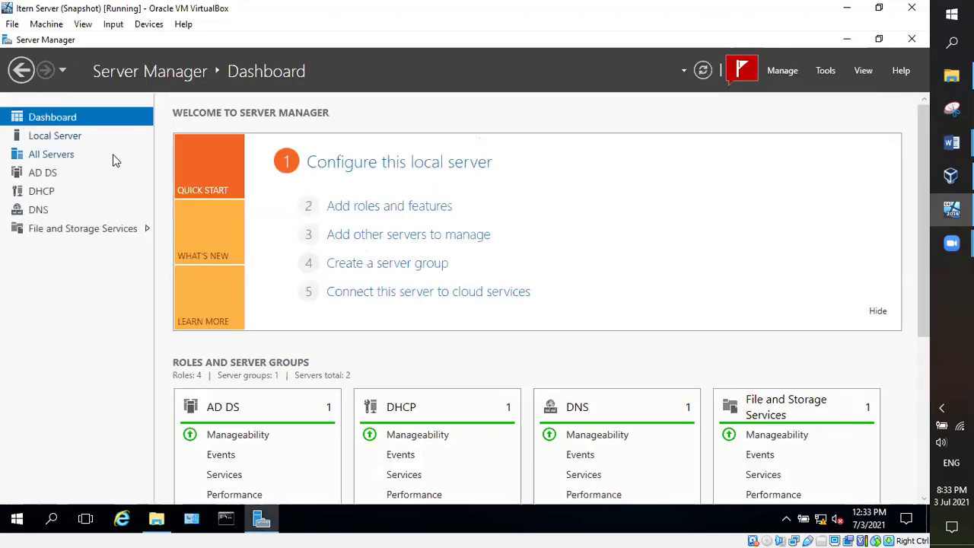
click(60, 138)
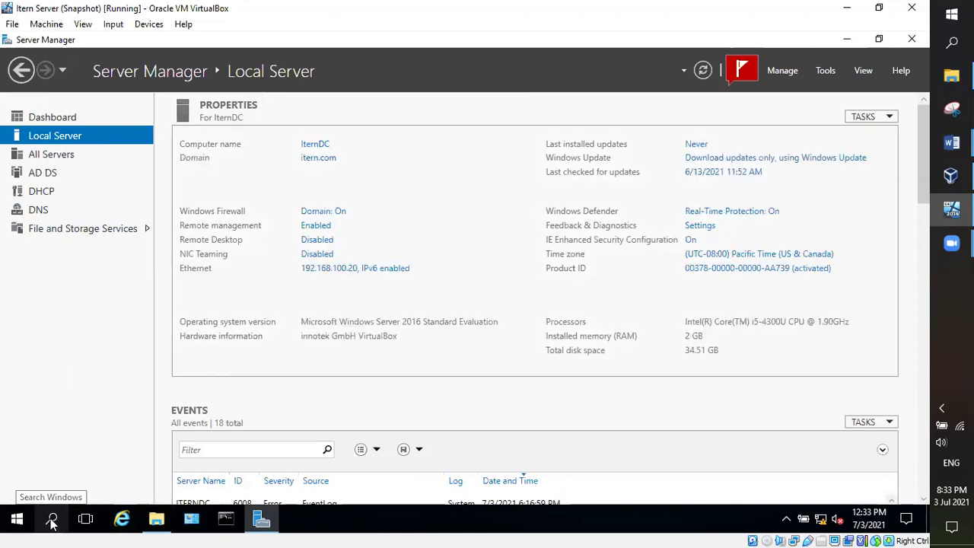
Step: Try opening the \\Iter network path from Windows search, then re-enter \\ in the search box
click(52, 522)
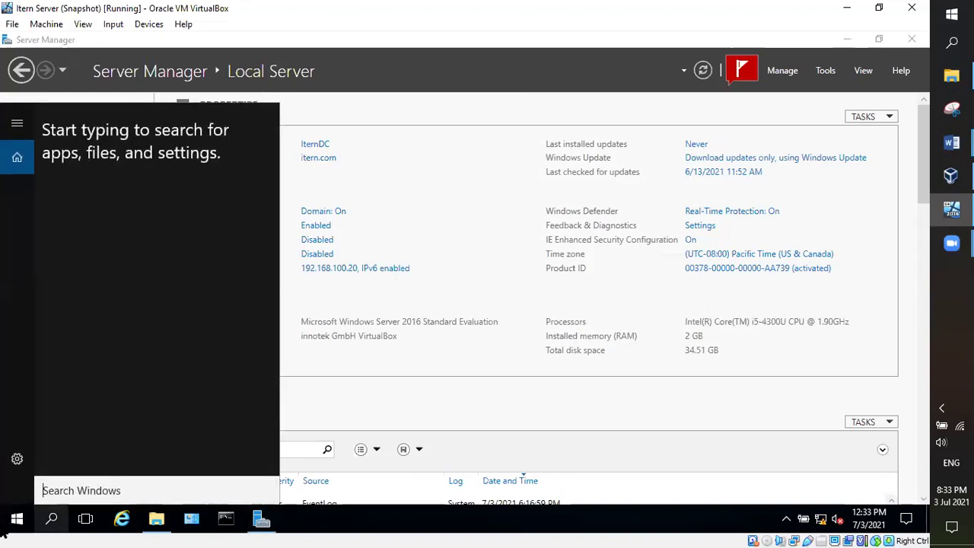
text(\)
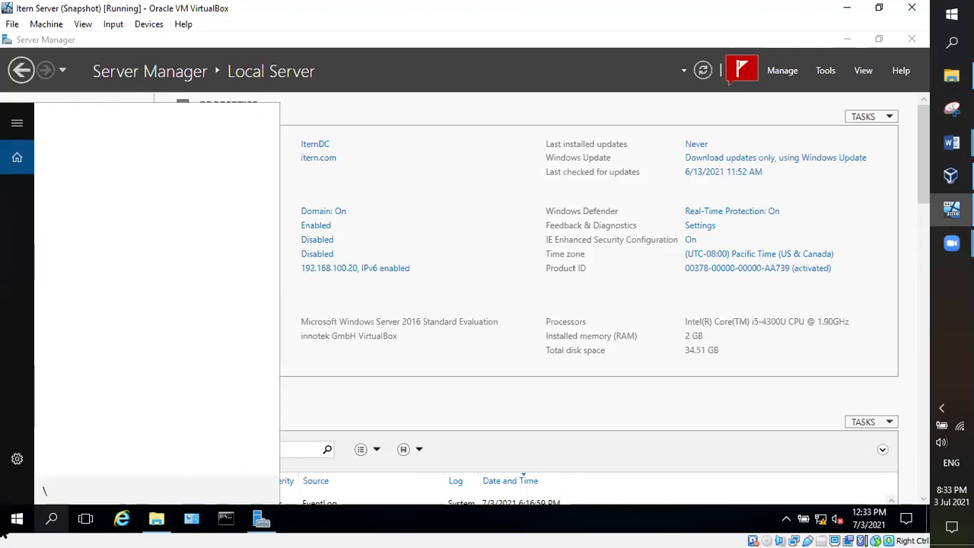
text(\)
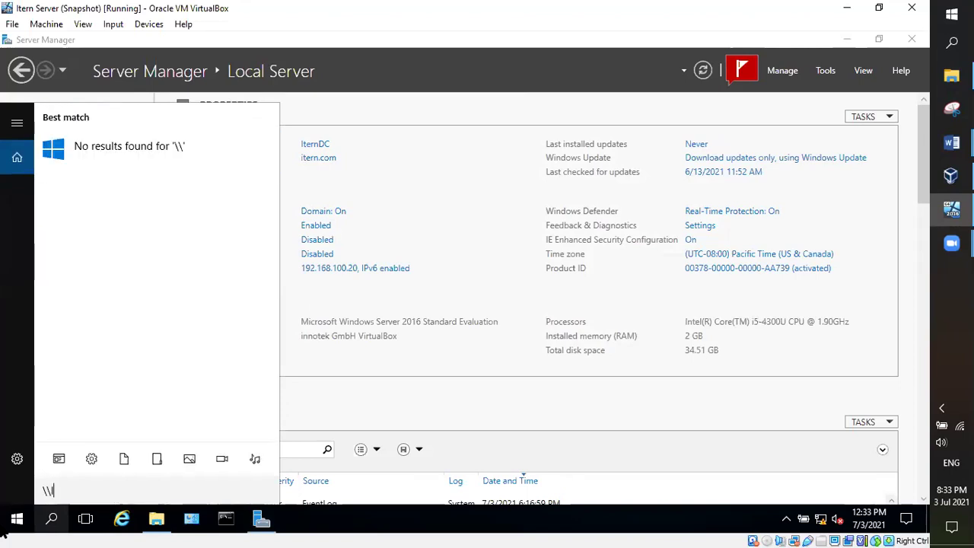
text(Iter)
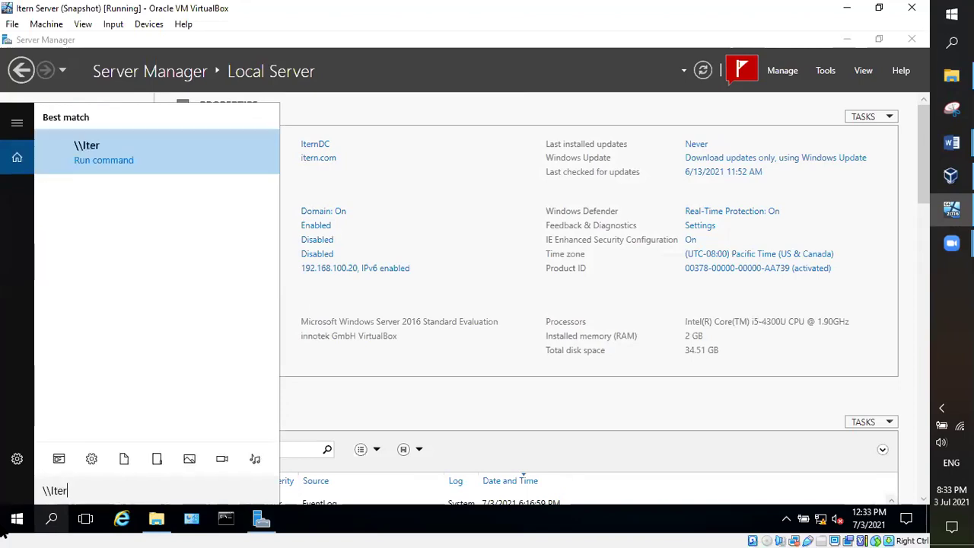
key(Return)
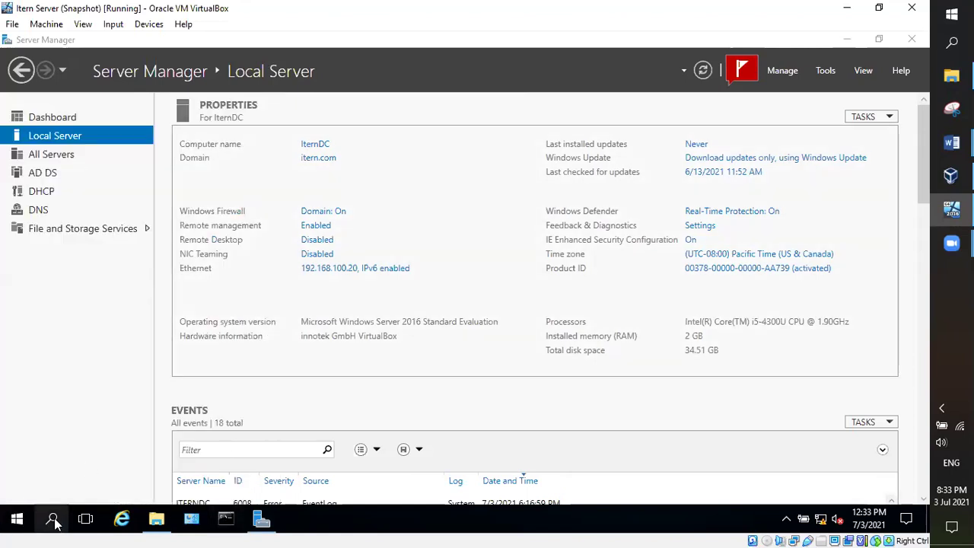
key(super+s)
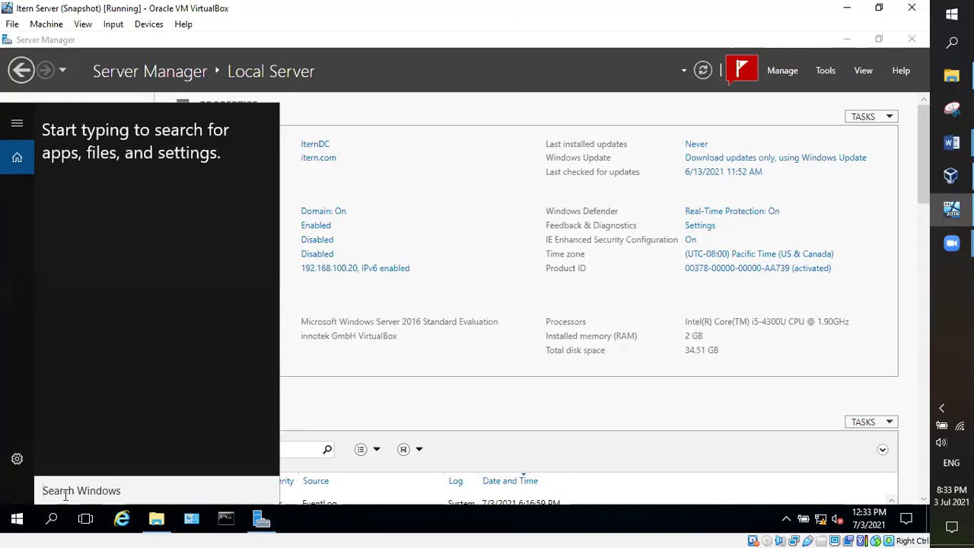
text(\\)
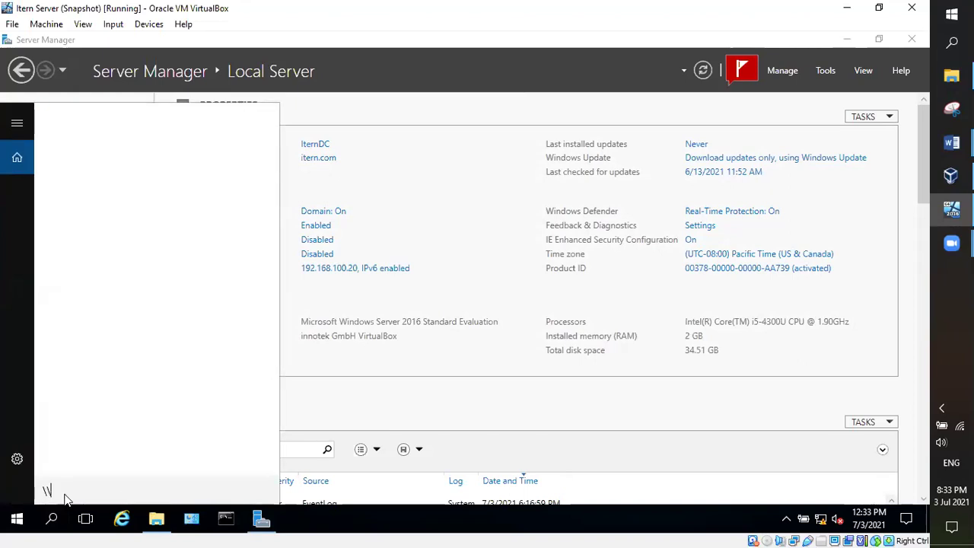
text(Iter)
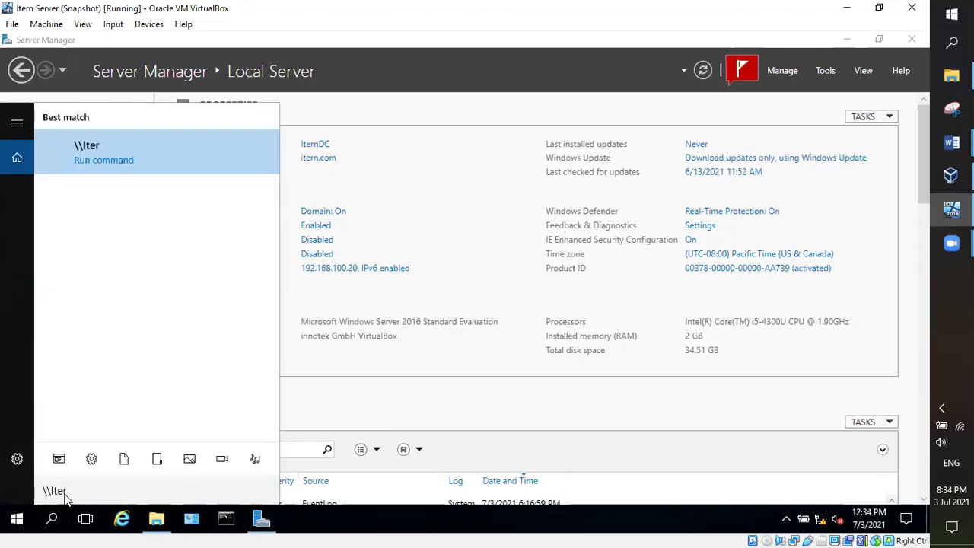
key(Return)
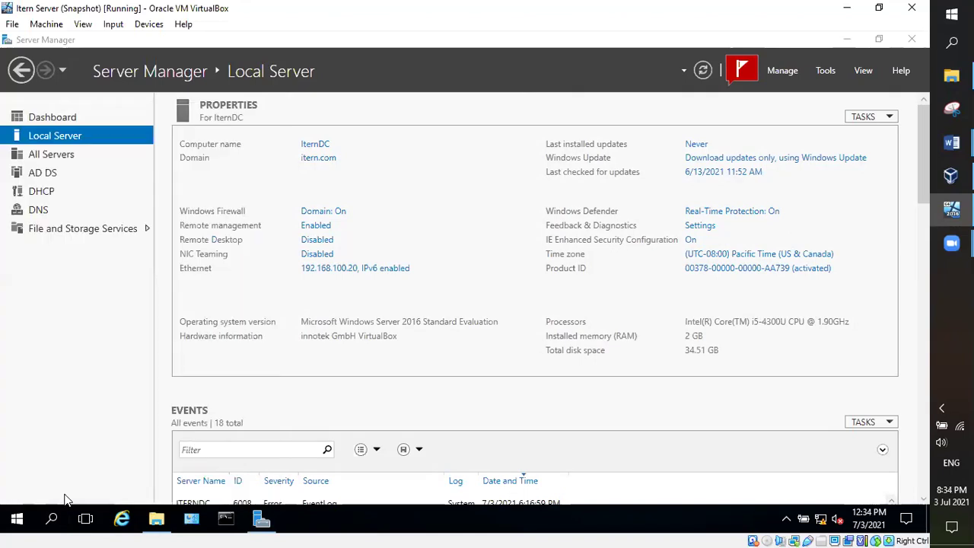
click(52, 518)
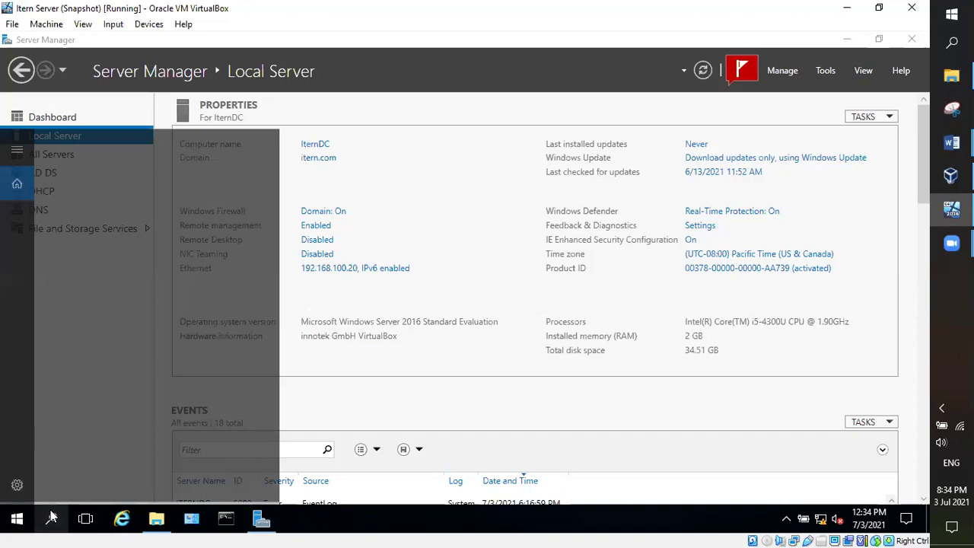
text(\\)
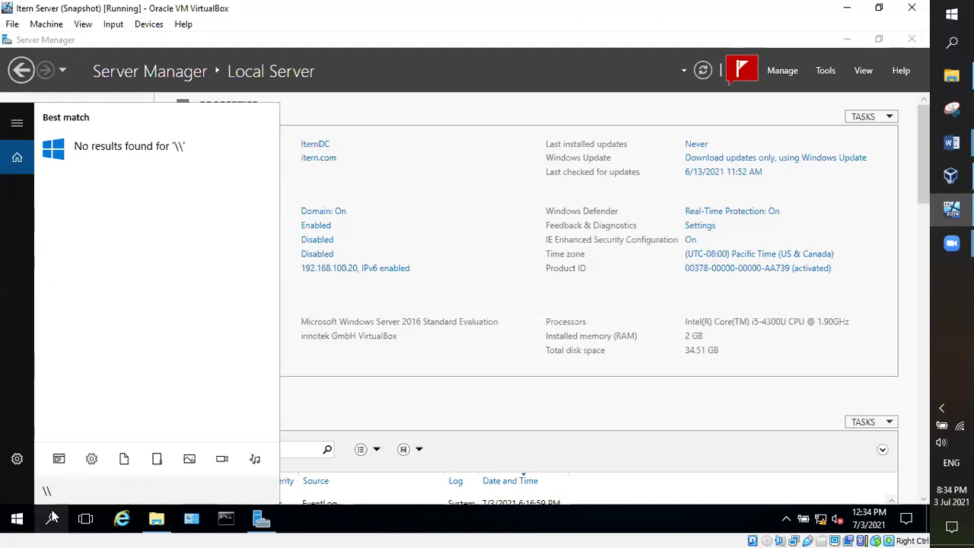
Step: Restore the Local Disk (C:) window and select IternFile2, leaving its name unchanged
click(158, 520)
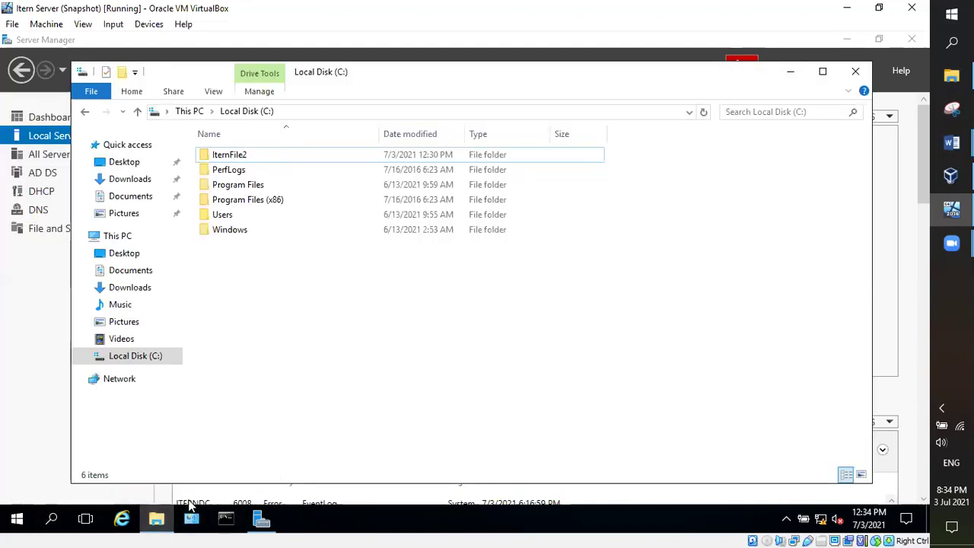
click(156, 519)
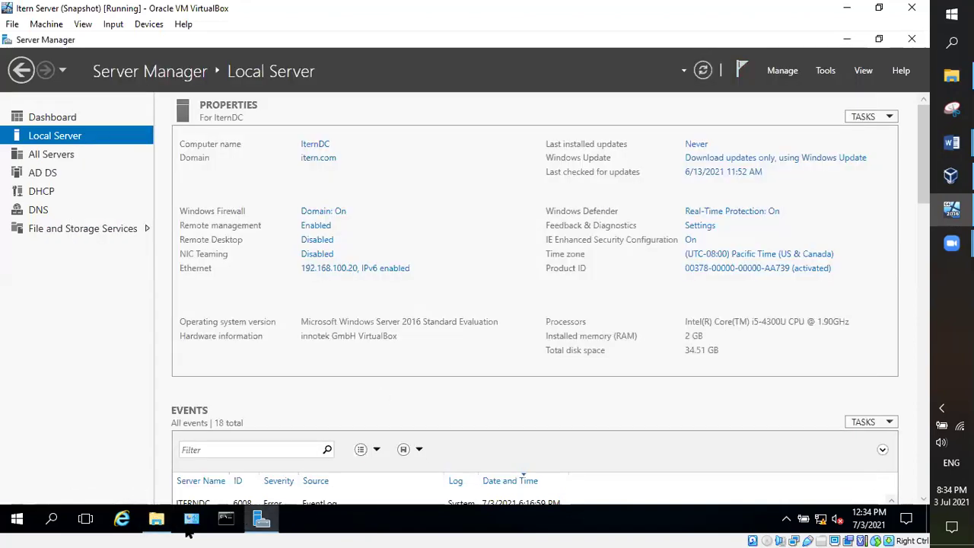
click(156, 519)
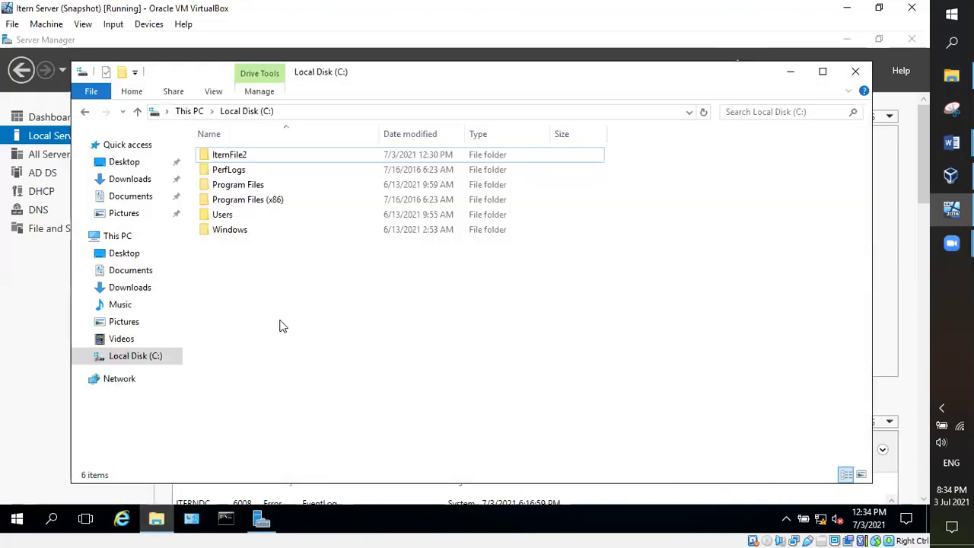
click(221, 156)
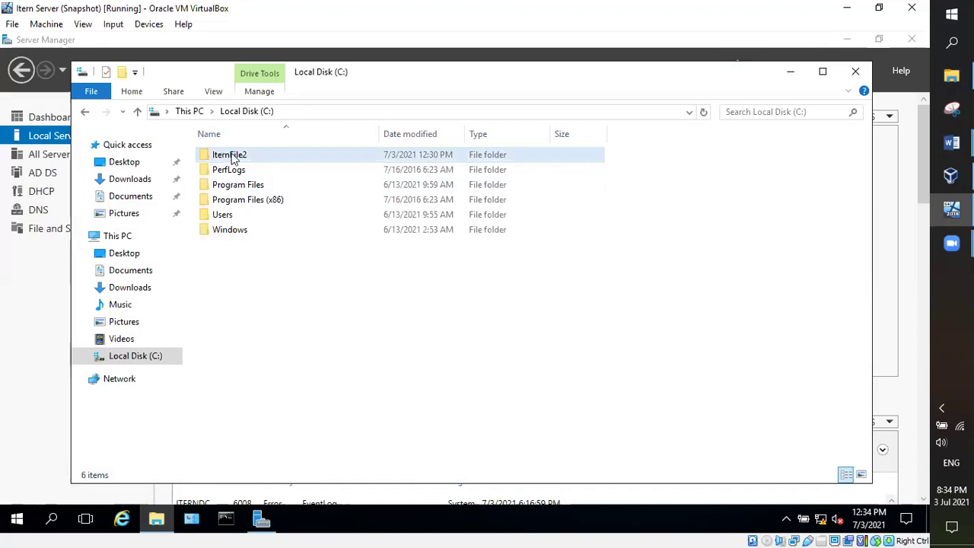
click(232, 156)
click(236, 155)
right_click(236, 156)
click(539, 344)
click(539, 344)
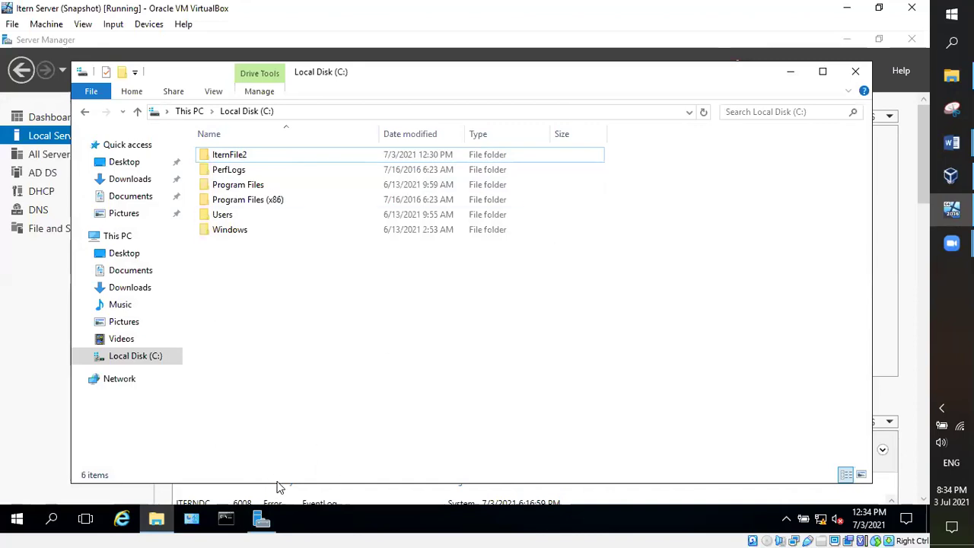
click(268, 156)
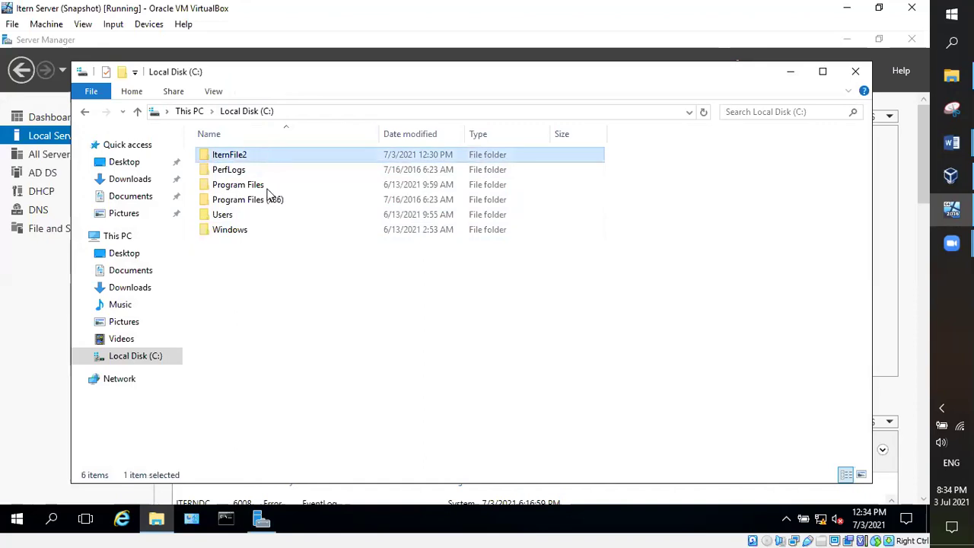
click(951, 176)
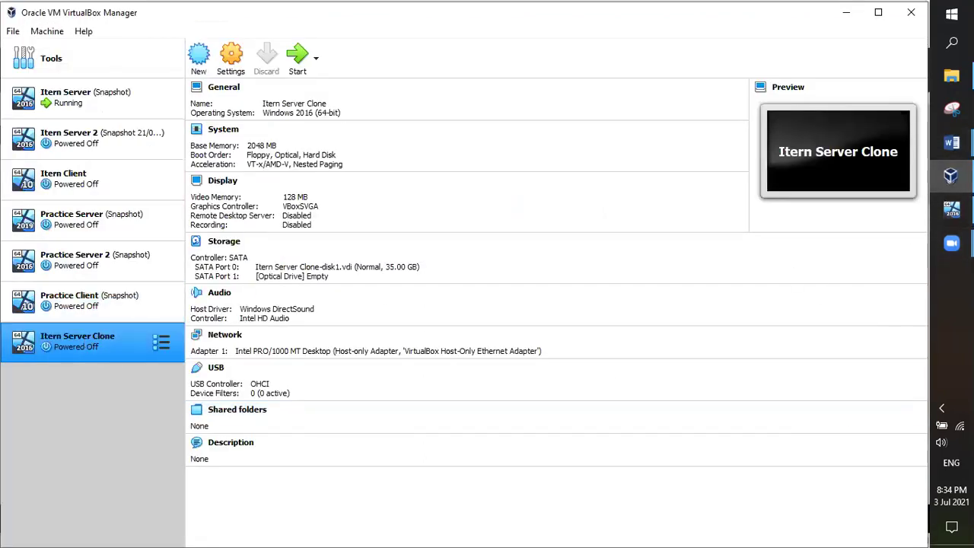
click(951, 210)
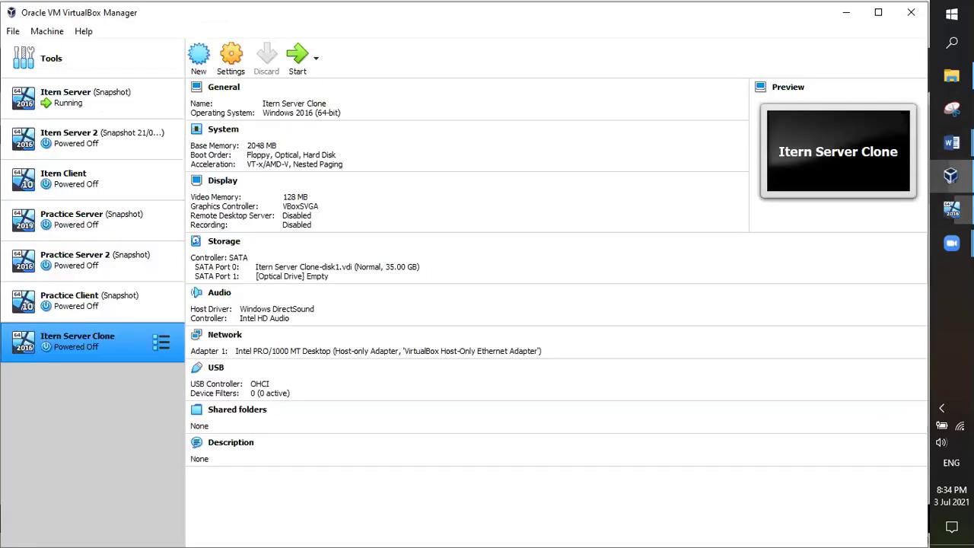
click(951, 176)
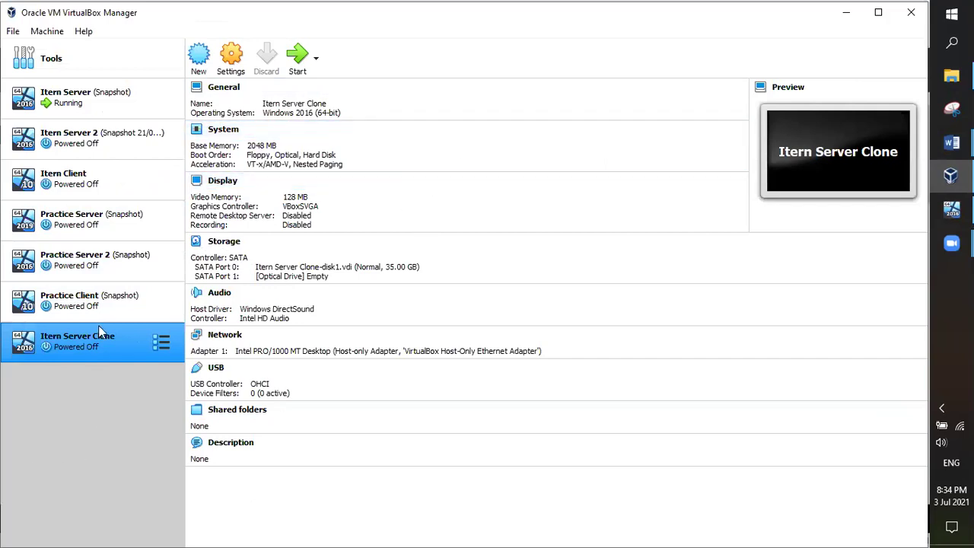
click(80, 187)
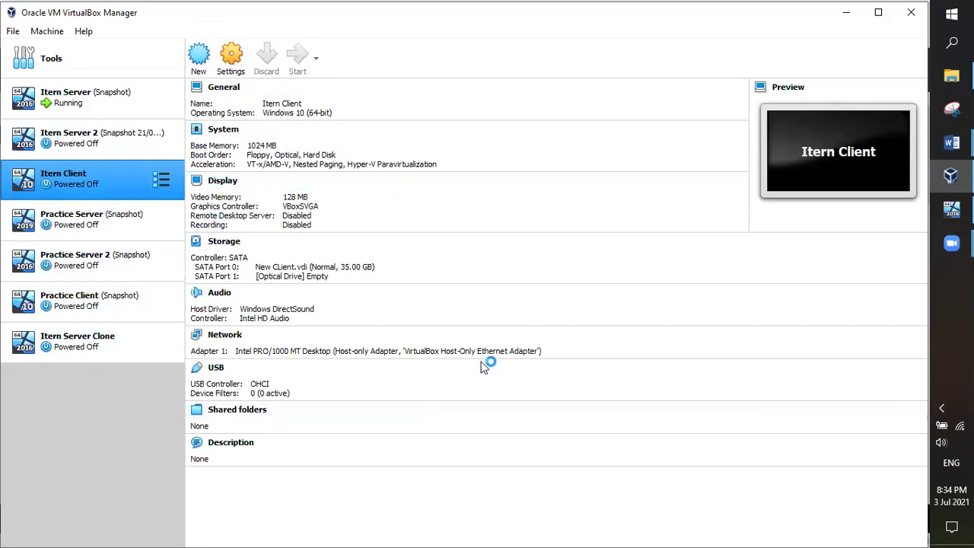
click(951, 75)
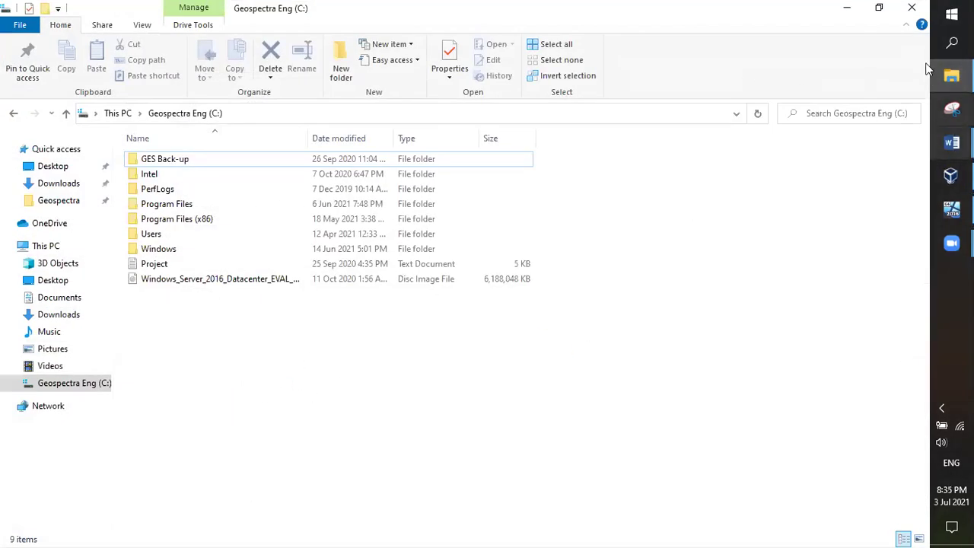
click(951, 209)
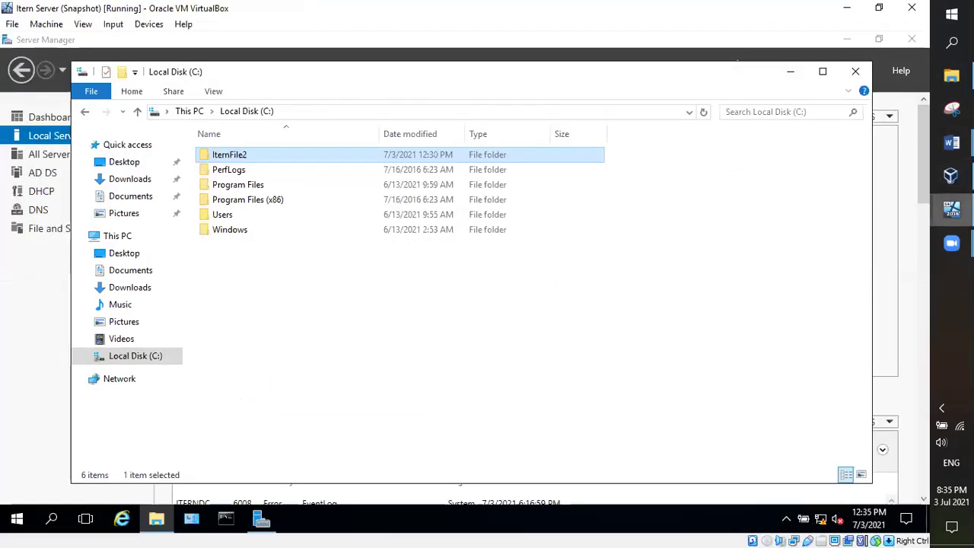
Step: Open IternFile2 and create a New Text Document with its default name
click(426, 287)
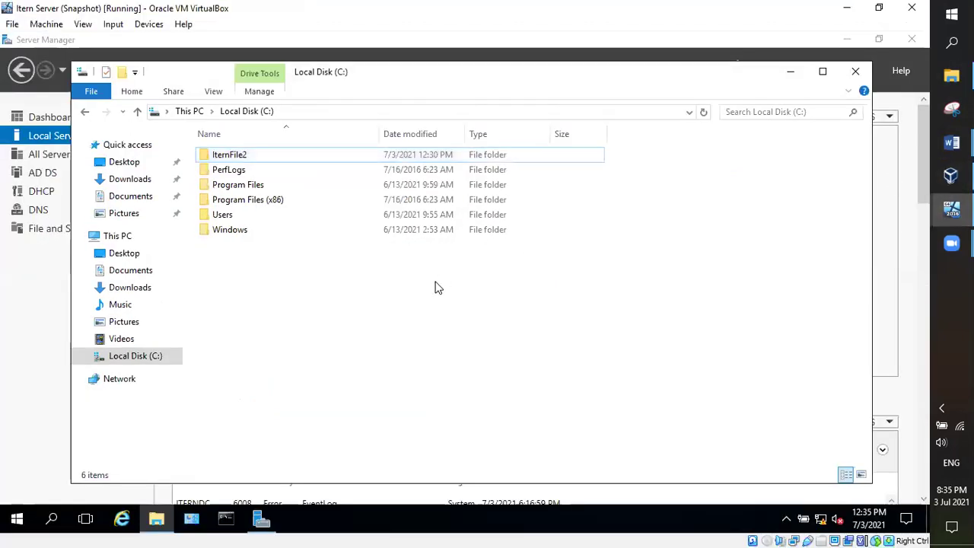
double_click(236, 154)
right_click(300, 180)
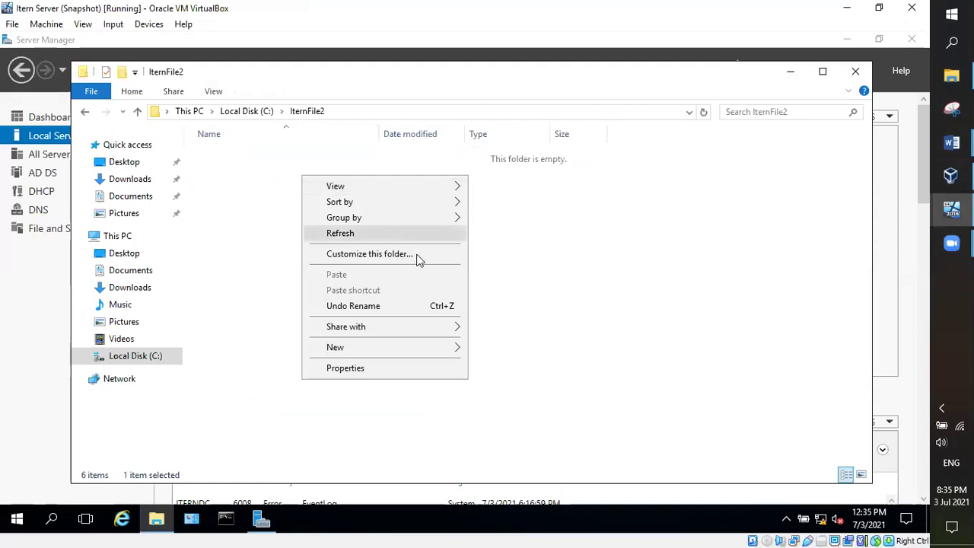
mouse_move(457, 354)
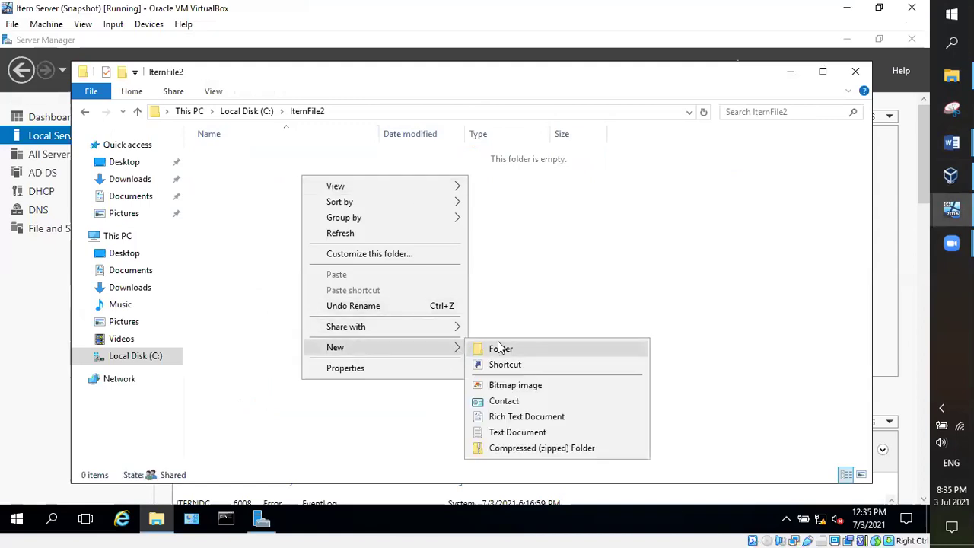
click(503, 433)
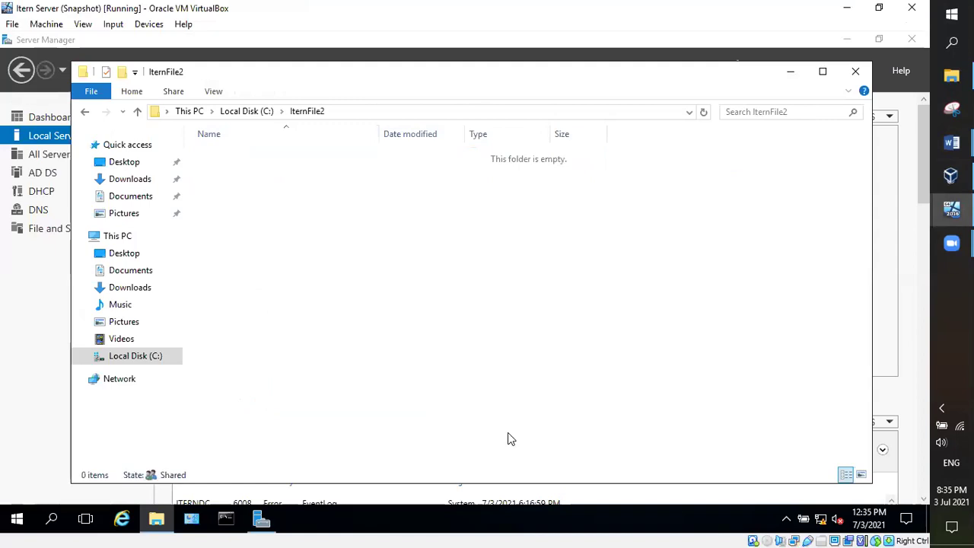
click(354, 263)
Step: Write 'Welcome to Itern Schedule 5' in the document, save it, and close Notepad
double_click(287, 159)
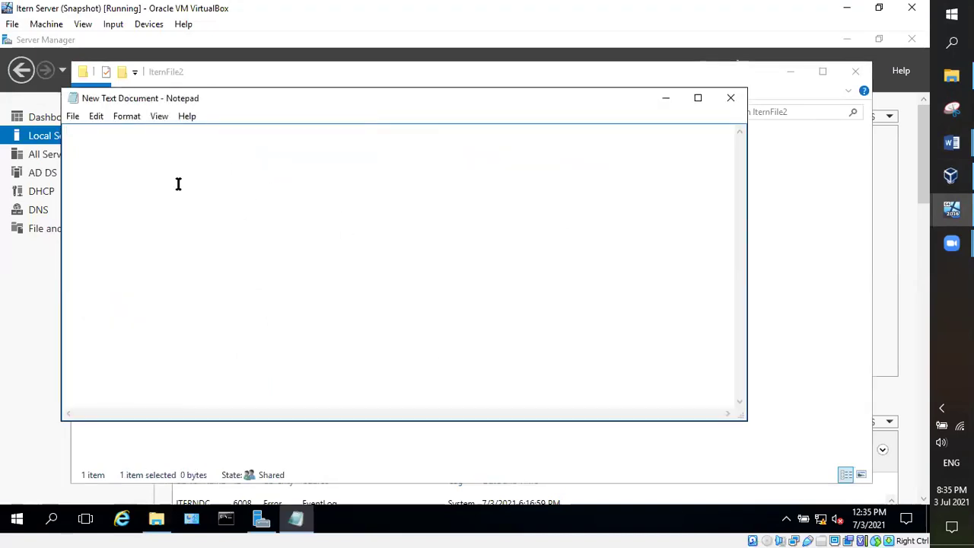
text(Welcome to Ite)
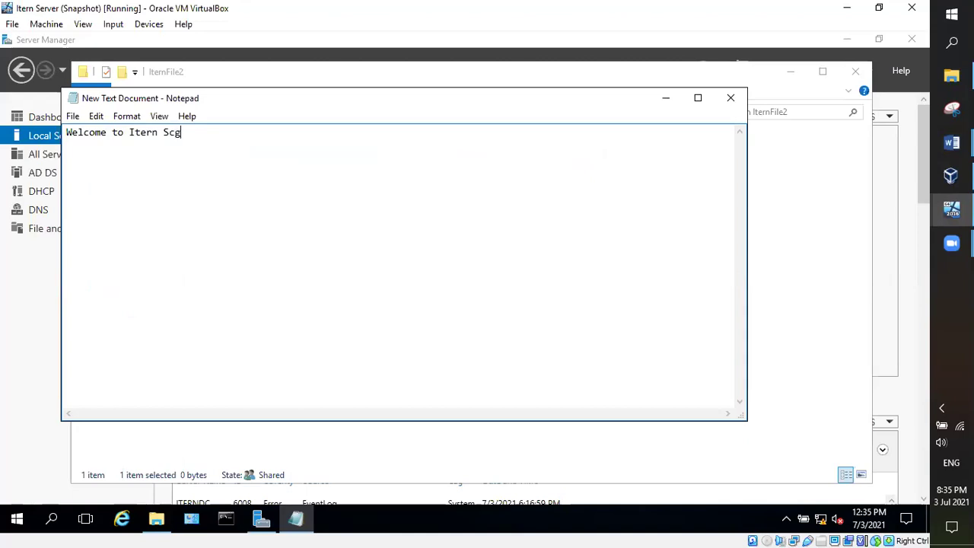
text(rn Schedule 5)
click(72, 115)
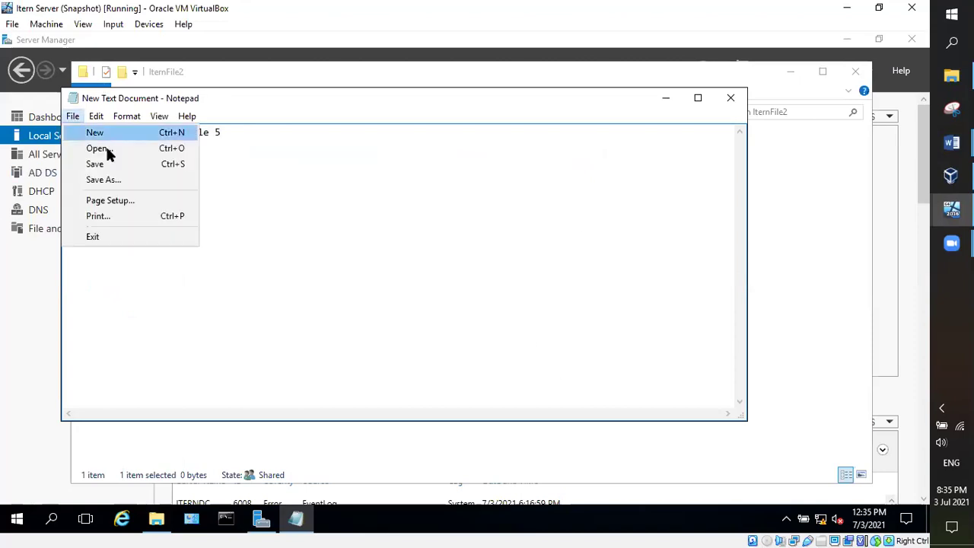
click(99, 163)
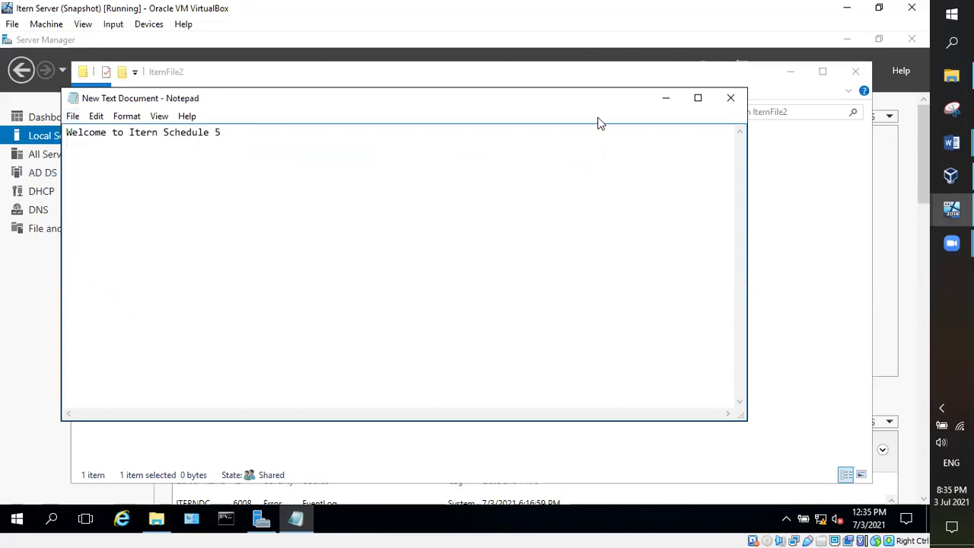
click(730, 99)
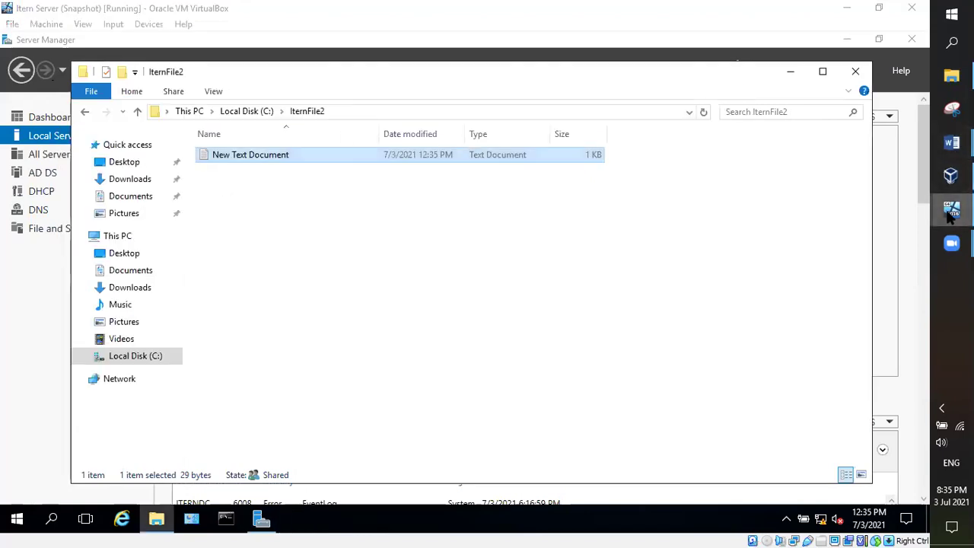
Step: Bring the booting Itern Client VM forward, then put the Class Note for Schedule 5 notes in front
mouse_move(951, 210)
click(851, 255)
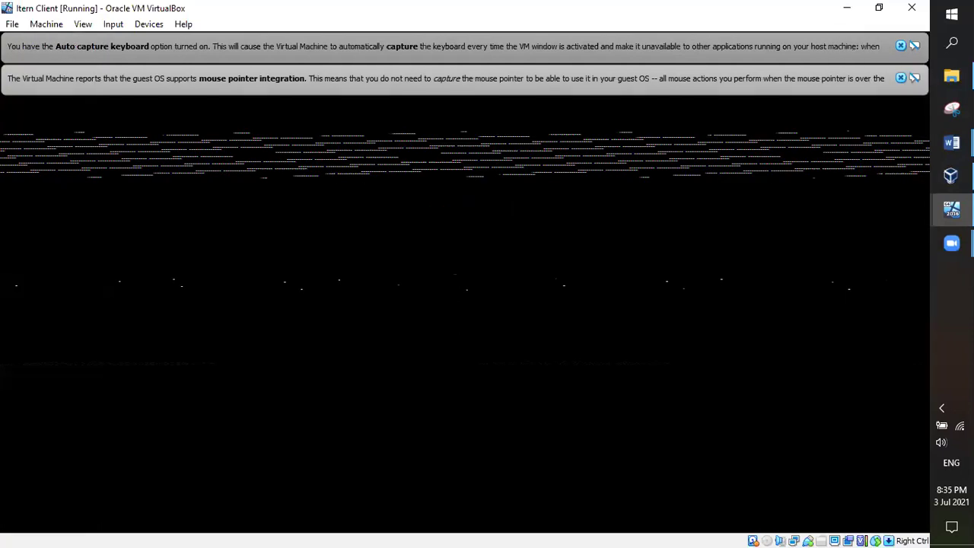
mouse_move(951, 142)
click(879, 107)
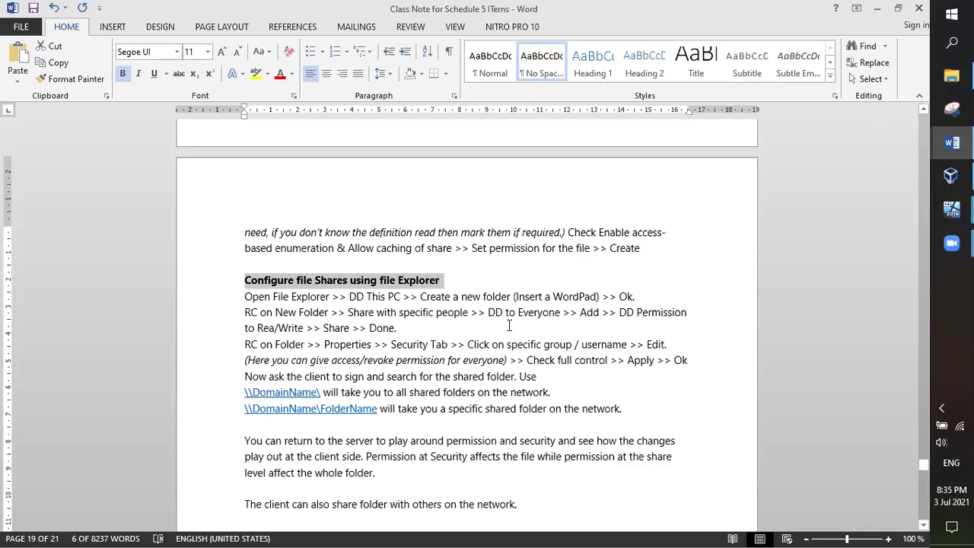
Step: Read the Configure file Shares notes, then switch back to the Itern Server VM showing IternFile2
scroll(509, 326, up, 1)
scroll(508, 326, down, 1)
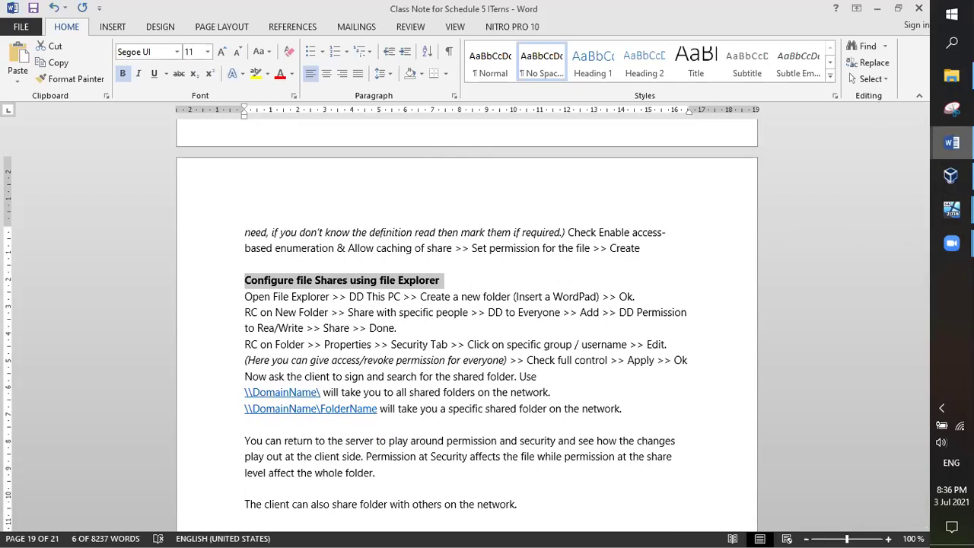
mouse_move(952, 142)
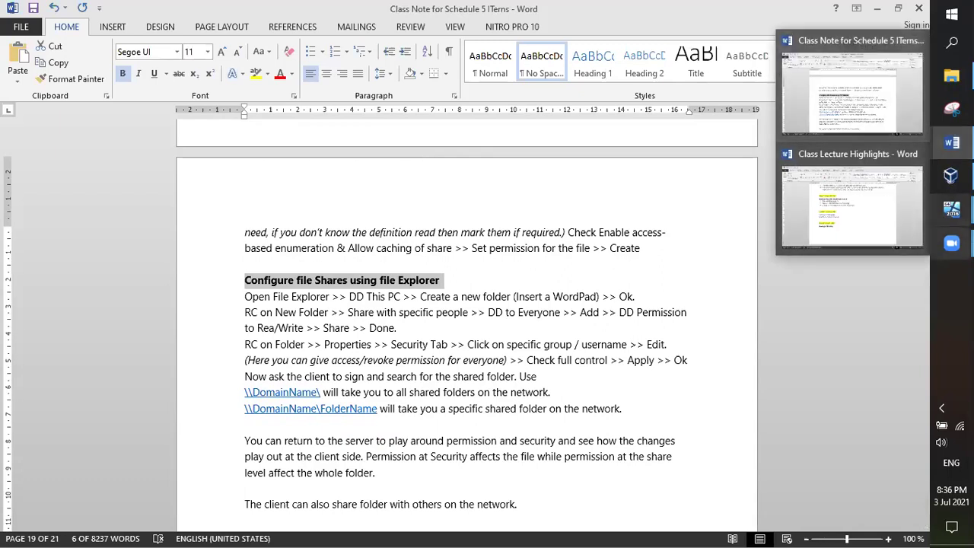
mouse_move(952, 210)
click(851, 193)
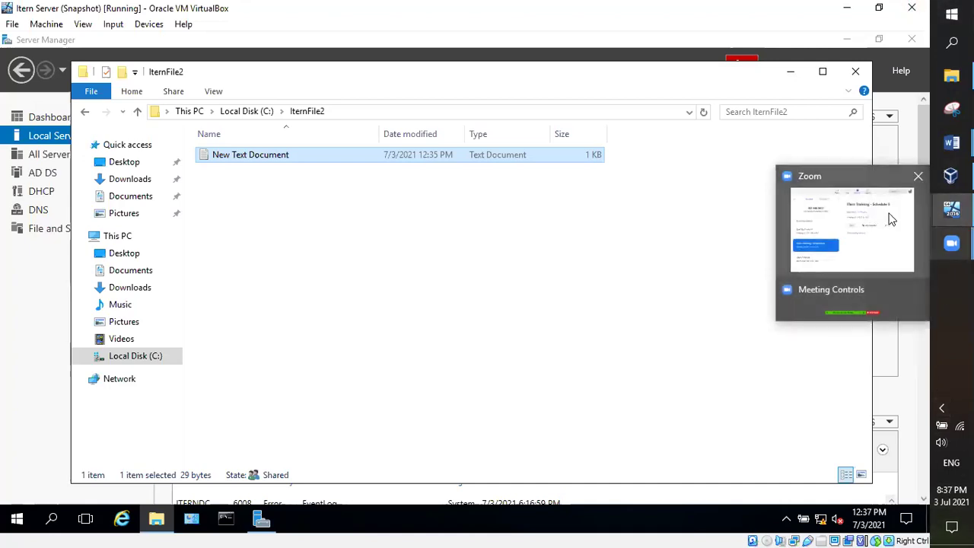
mouse_move(952, 209)
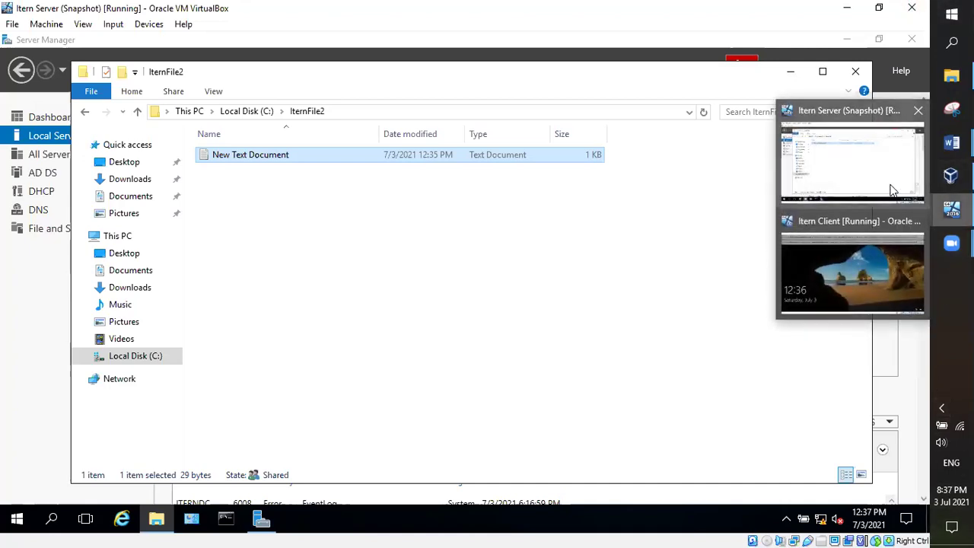
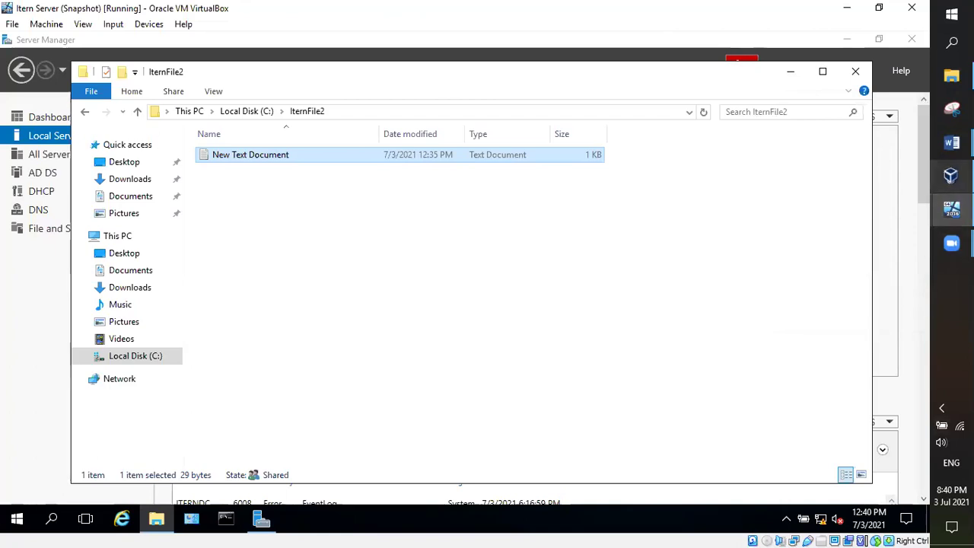
Step: Switch to the Item Client VM, send Ctrl-Alt-Del, and enter the account password
mouse_move(951, 208)
click(852, 263)
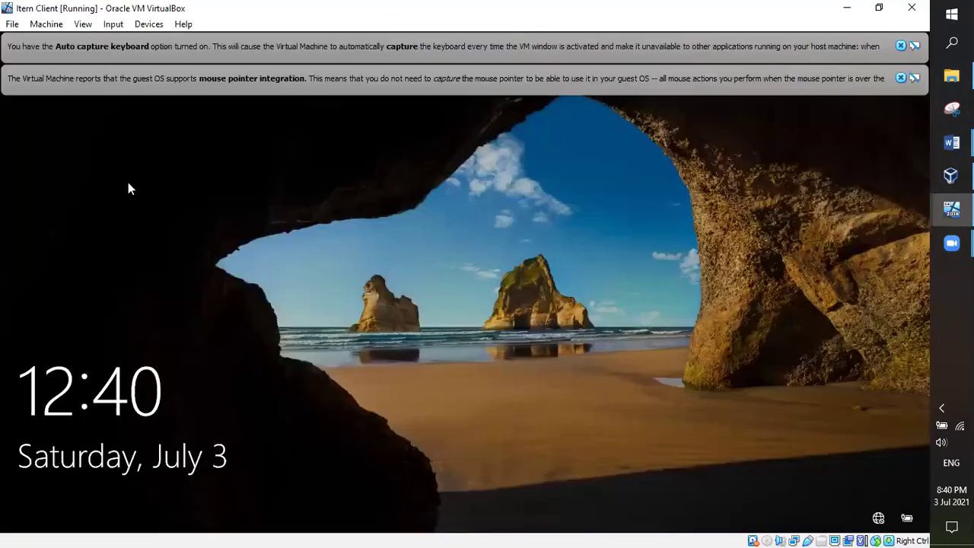
click(149, 25)
click(114, 24)
click(116, 25)
mouse_move(145, 42)
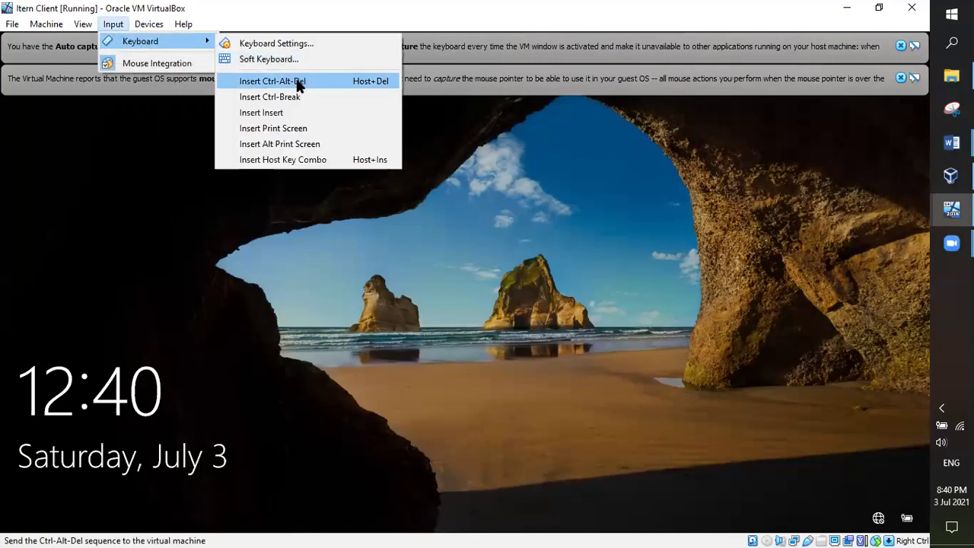
click(301, 81)
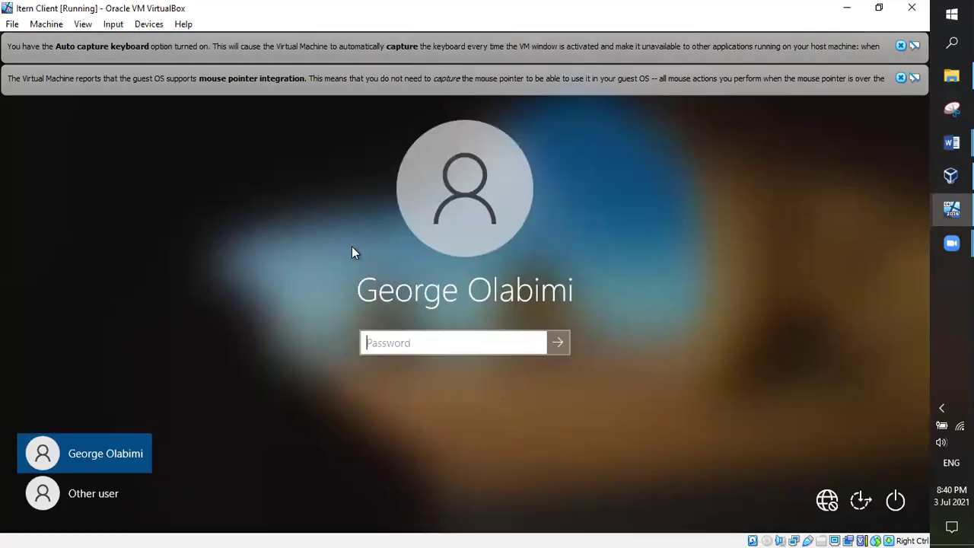
text(*************)
Step: Submit the password and wait for the Item Client's Windows 10 desktop to load
key(Return)
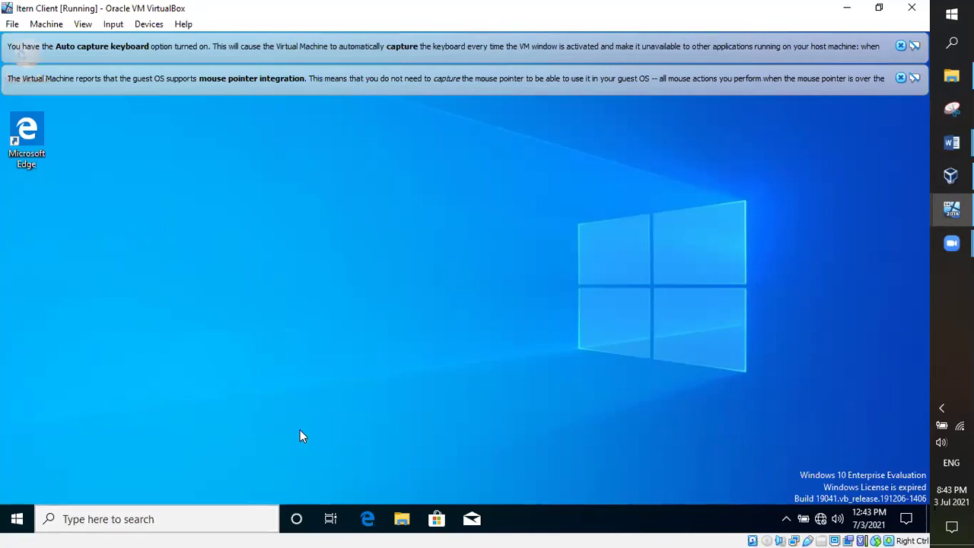
key(super+s)
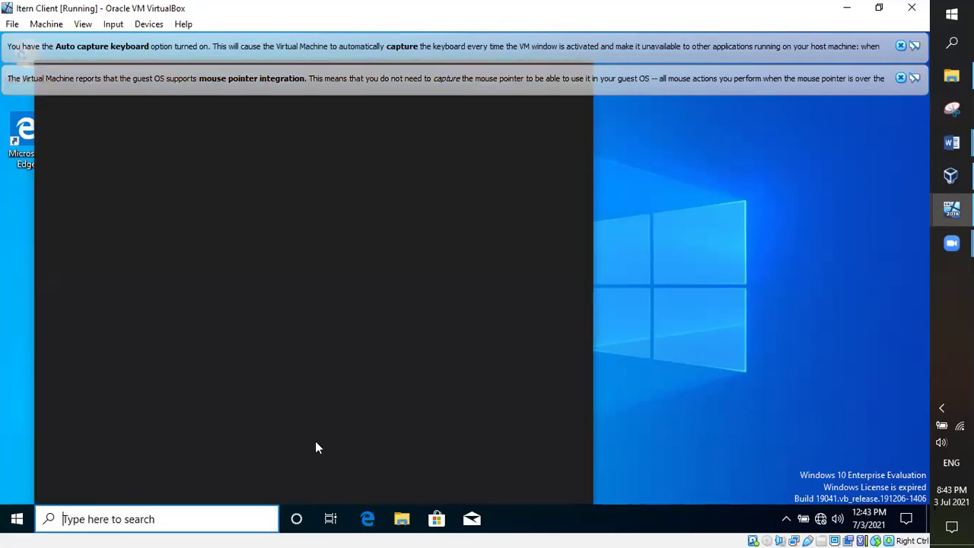
click(764, 358)
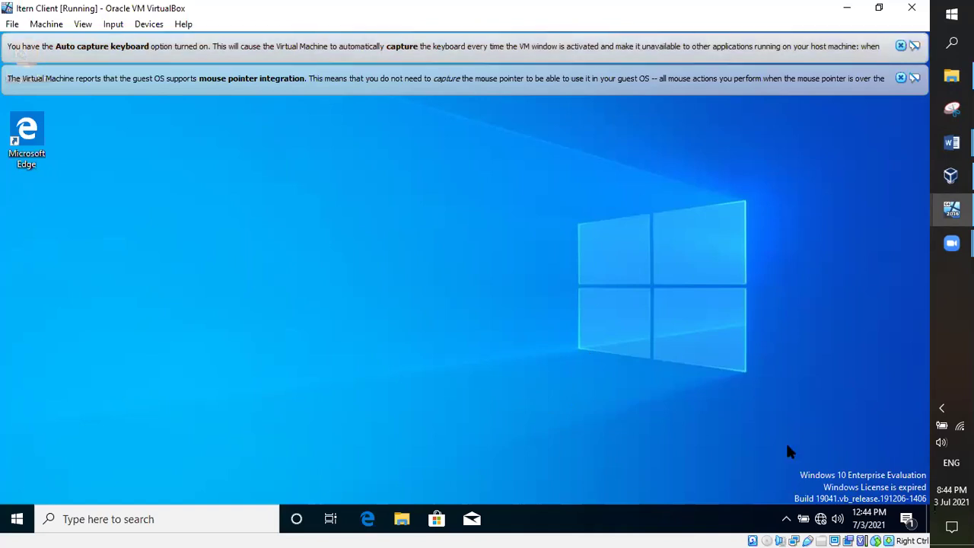
Step: On the Item Server VM, go back to Local Disk (C:) and open the ItemFile2 folder
mouse_move(951, 209)
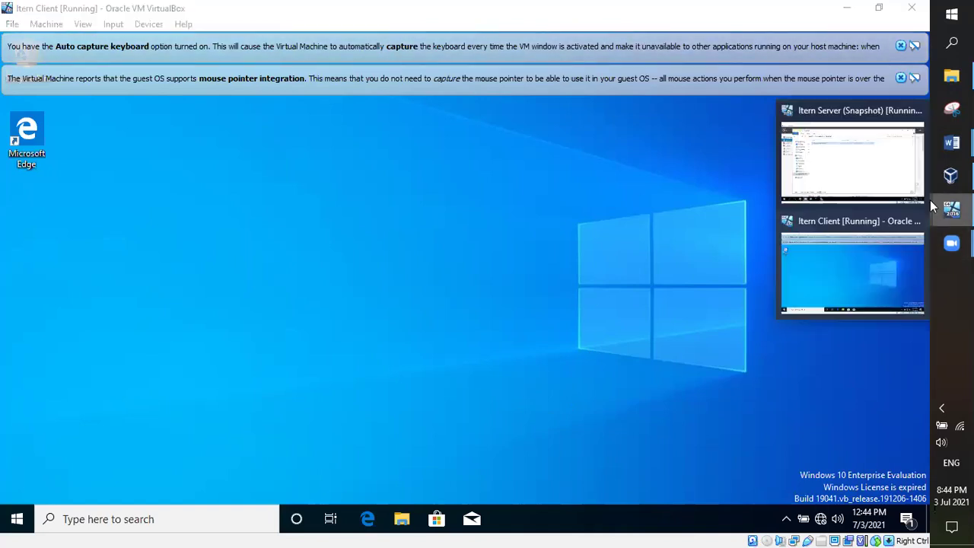
click(883, 185)
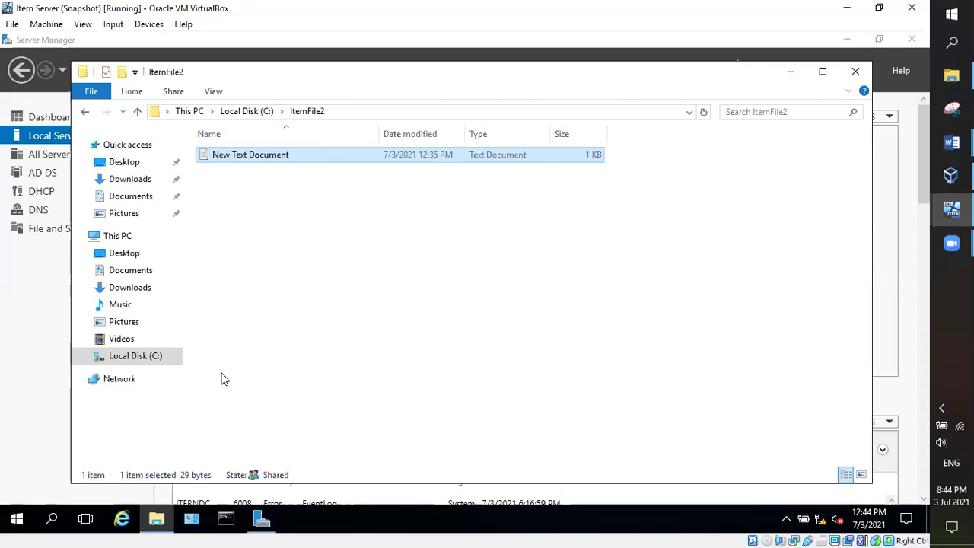
click(83, 113)
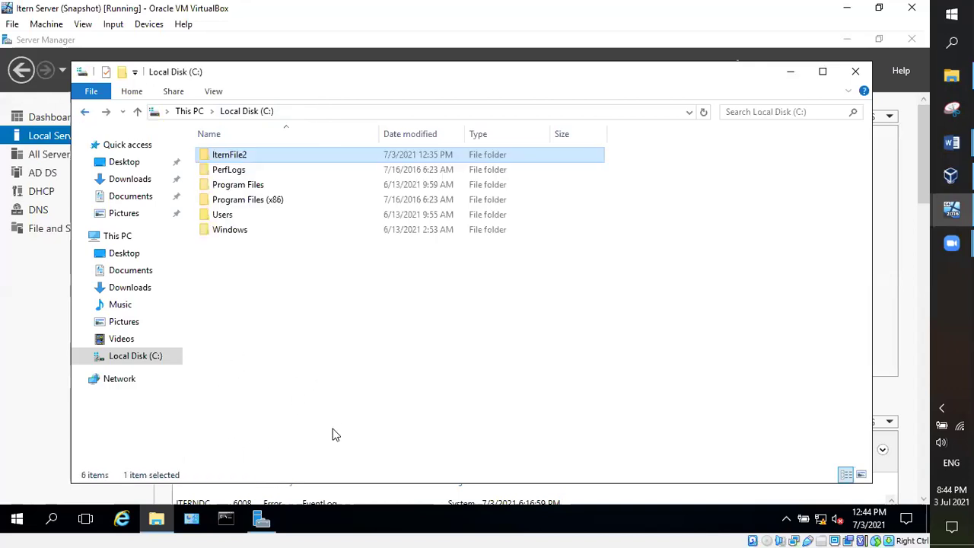
click(243, 155)
click(307, 161)
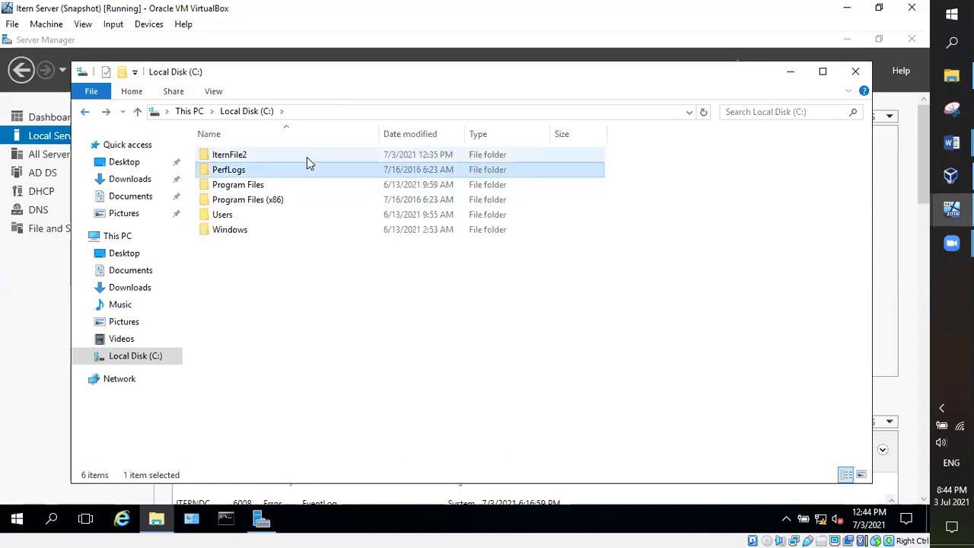
double_click(295, 153)
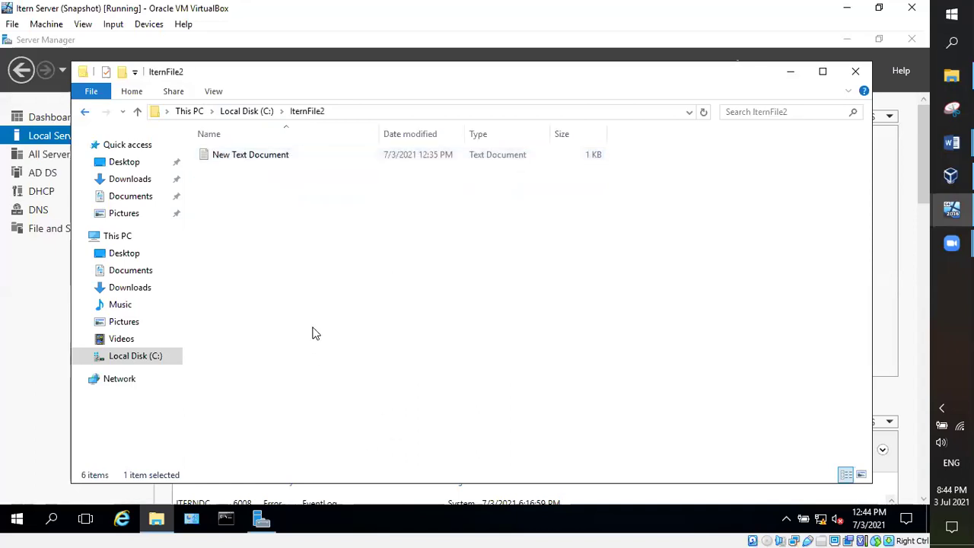
Step: Confirm New Text Document is in ItemFile2, then return to the Item Client VM
click(288, 160)
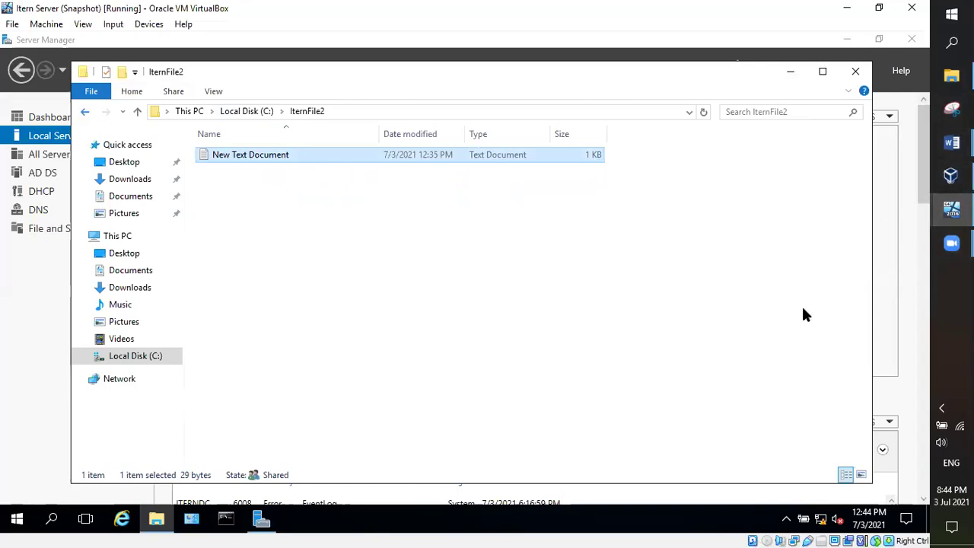
click(951, 209)
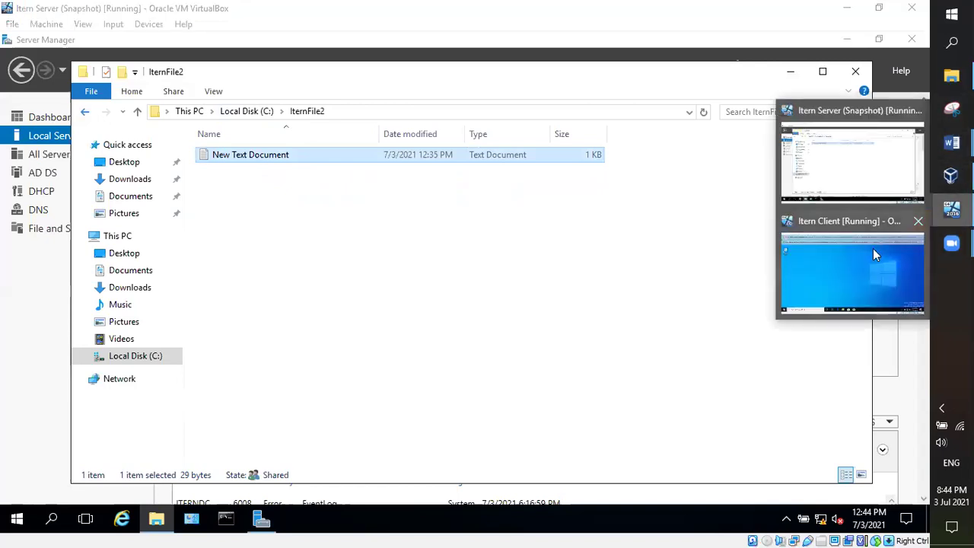
click(872, 248)
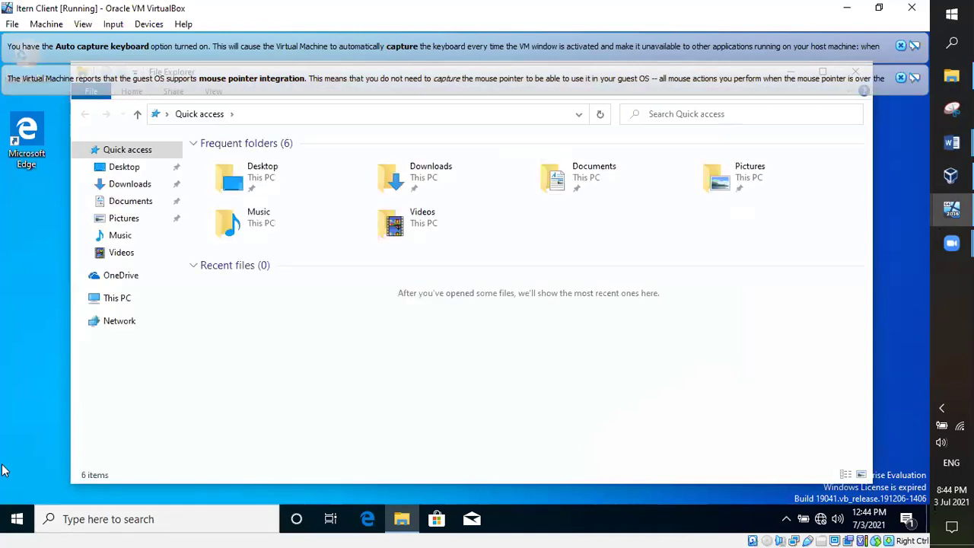
Step: On the client, browse This PC to Local Disk (C:) and refresh its listing
click(124, 300)
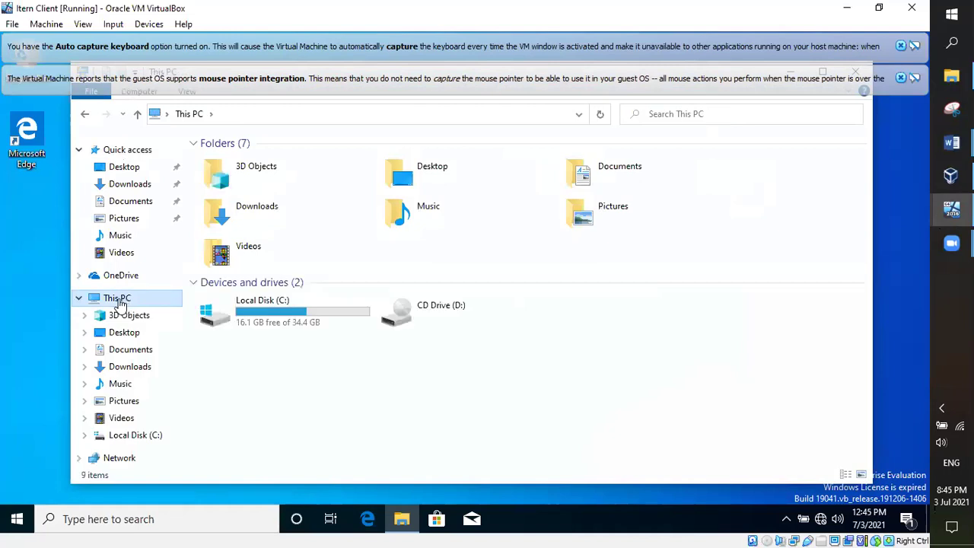
click(292, 313)
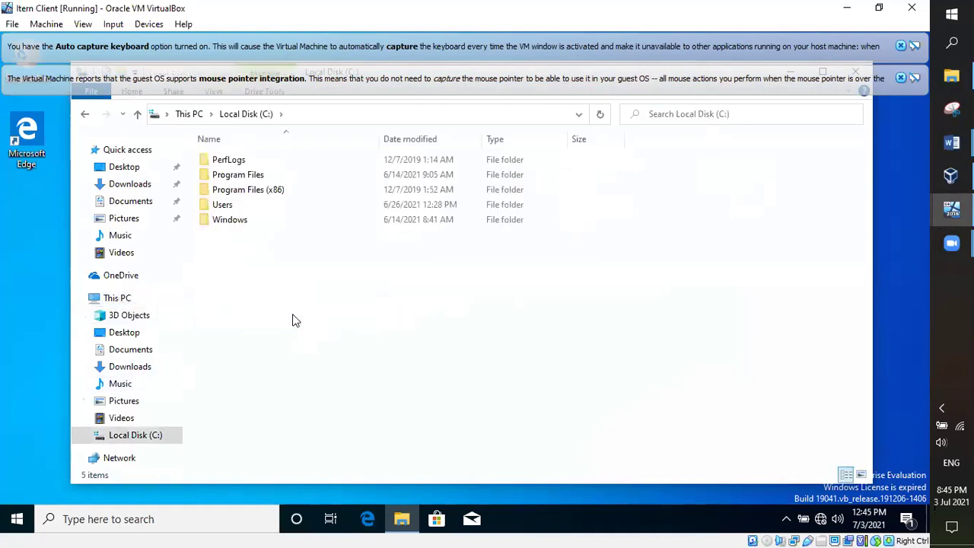
right_click(400, 325)
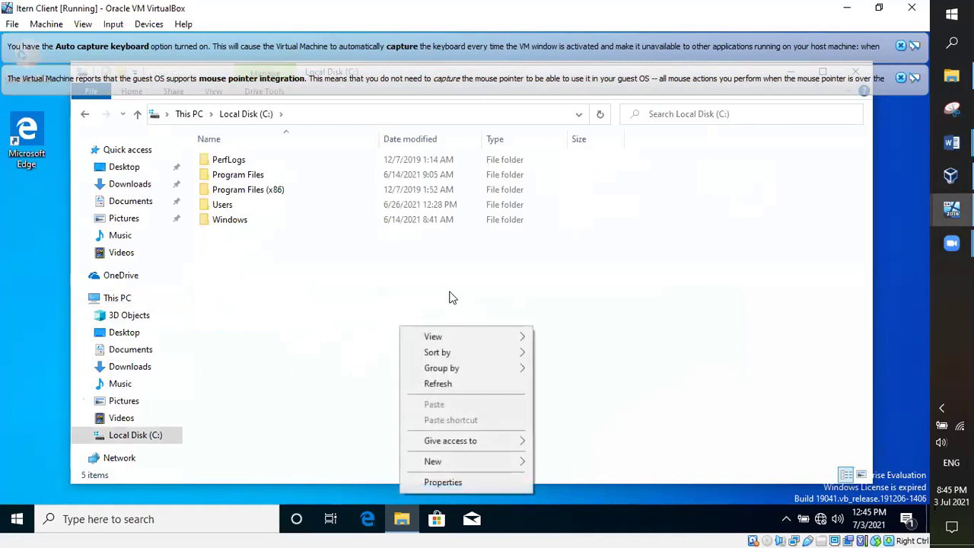
click(438, 383)
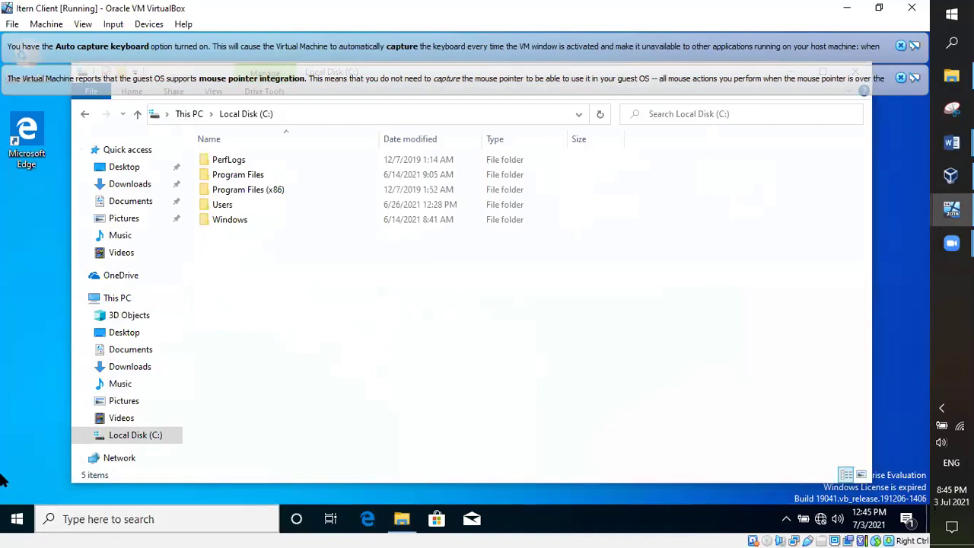
Step: Run \\IternDC from Windows Search to open the server's network shares
key(super)
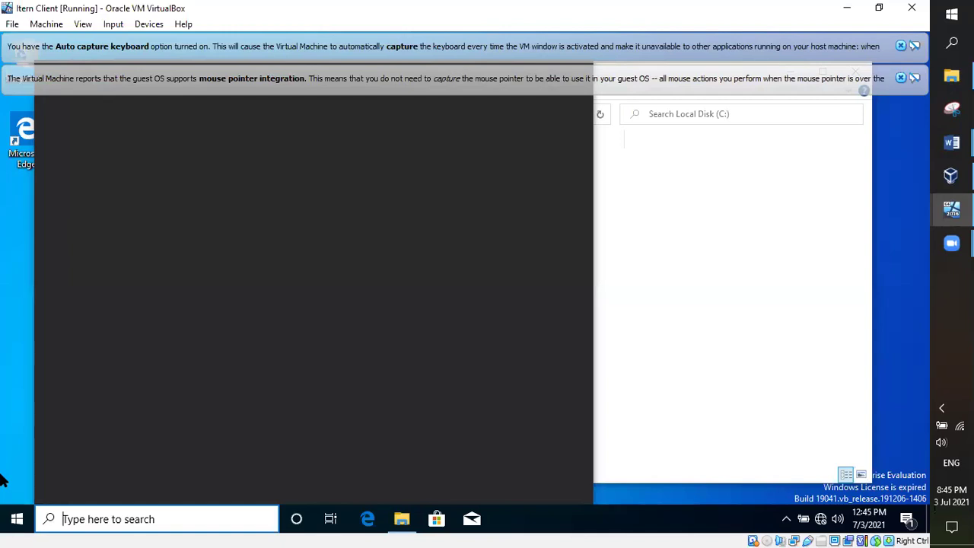
text(W)
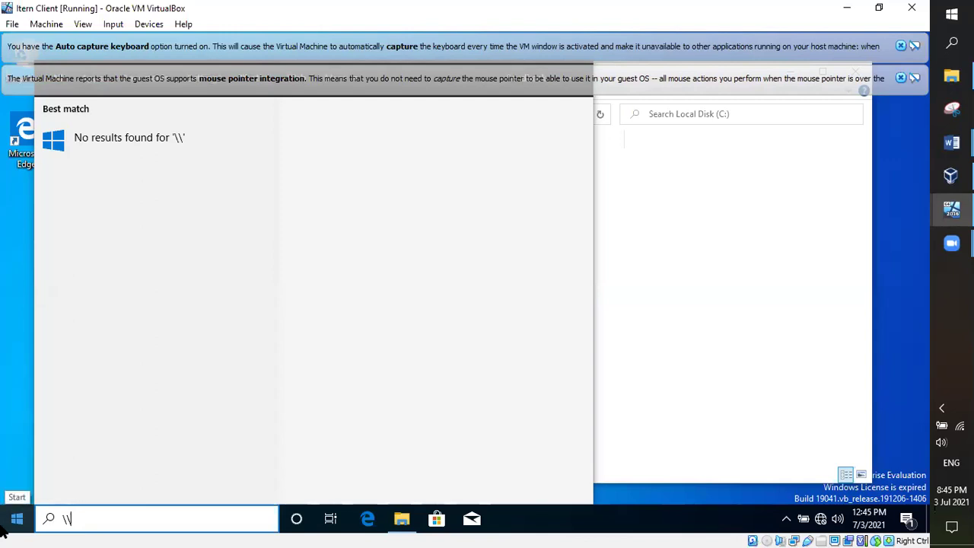
text(Itern)
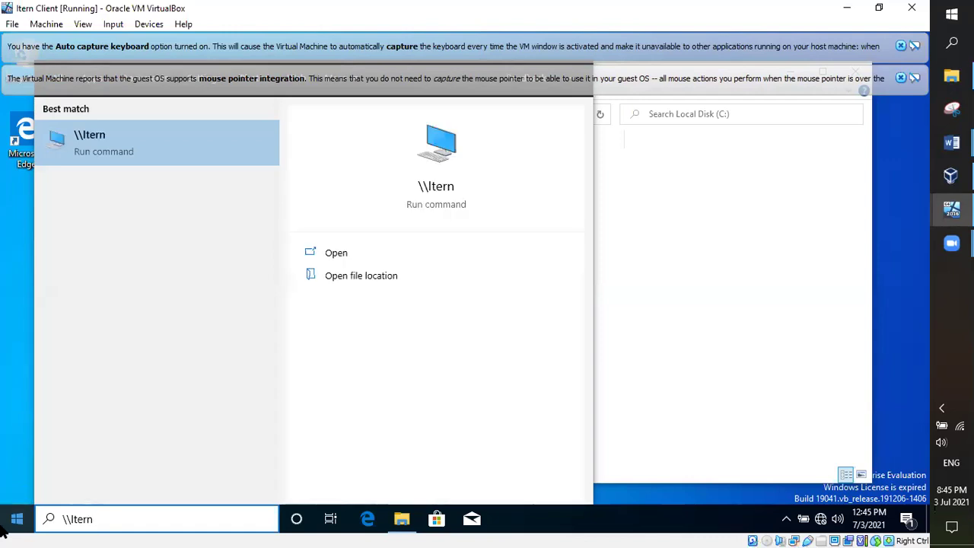
text(DC)
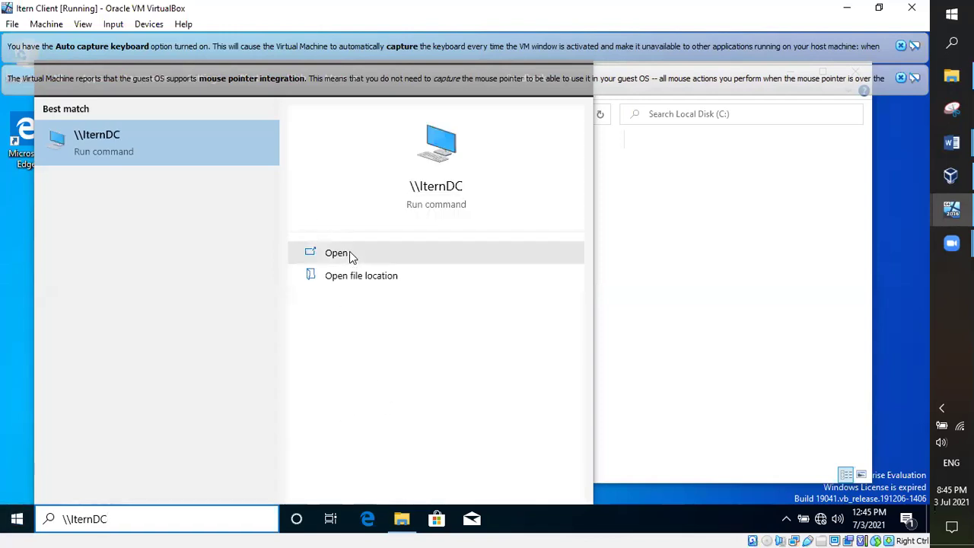
click(329, 255)
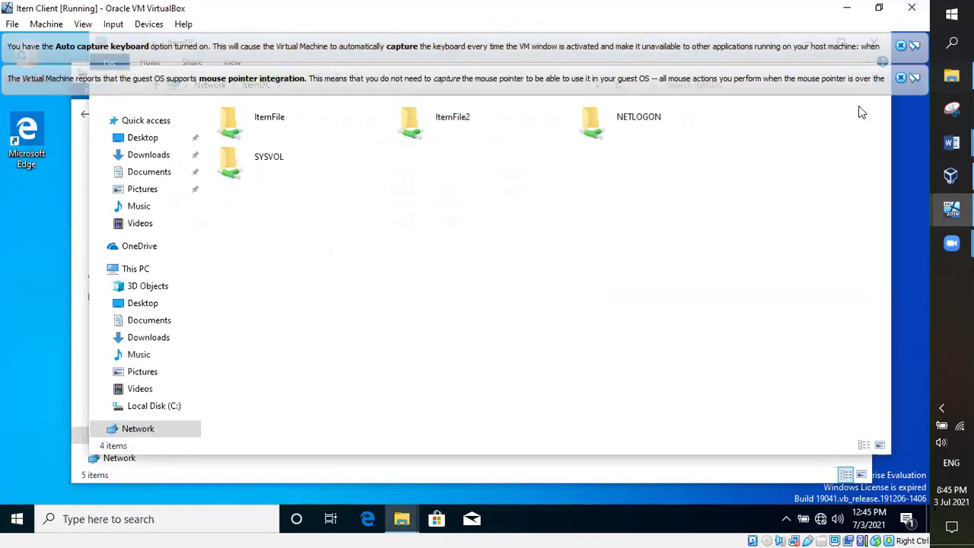
Step: Close both VirtualBox notification banners, nudge the IternDC window down, and select ItemFile and ItemFile2
click(899, 77)
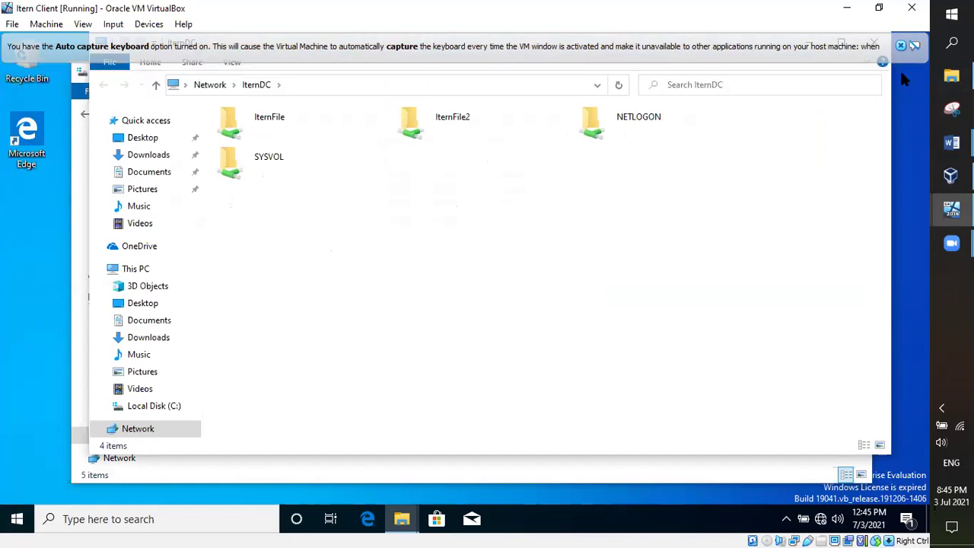
click(900, 45)
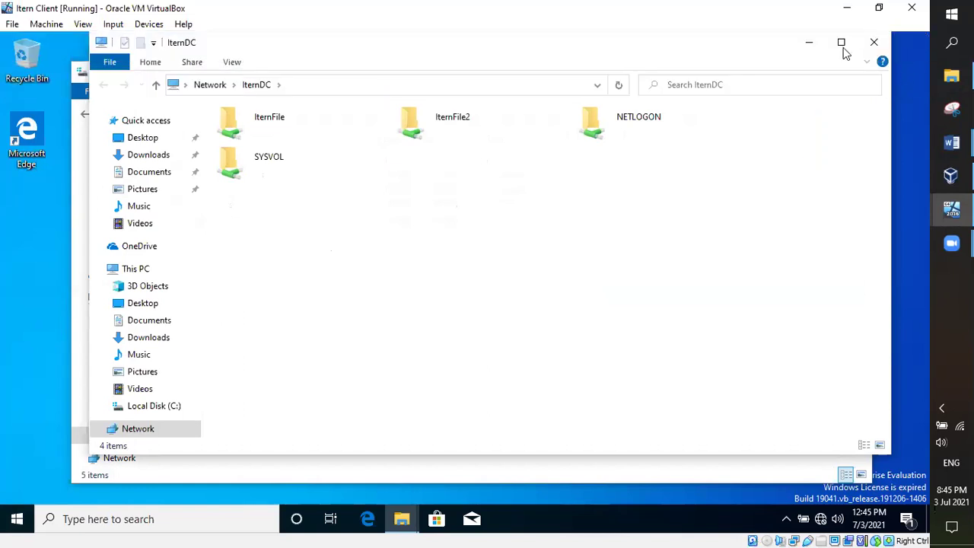
drag(389, 33, 382, 61)
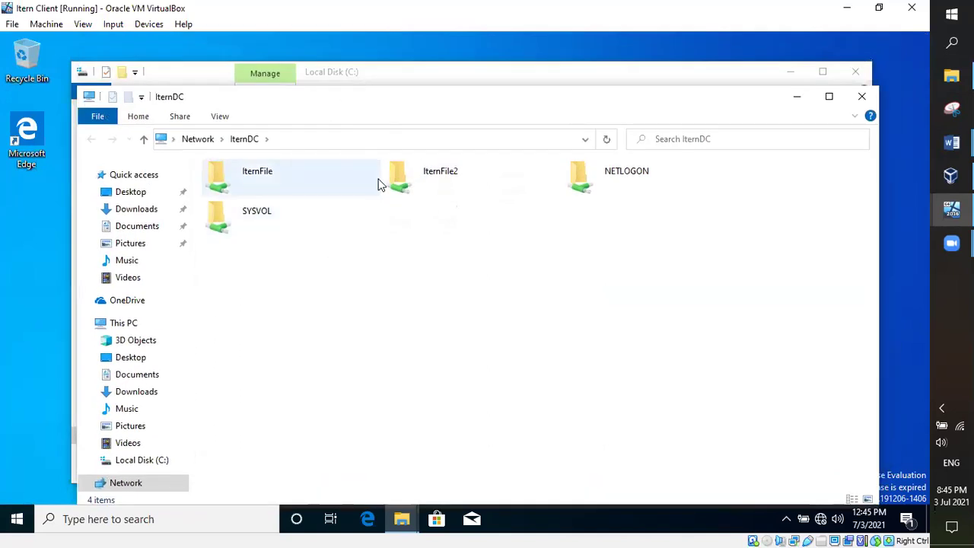
click(270, 178)
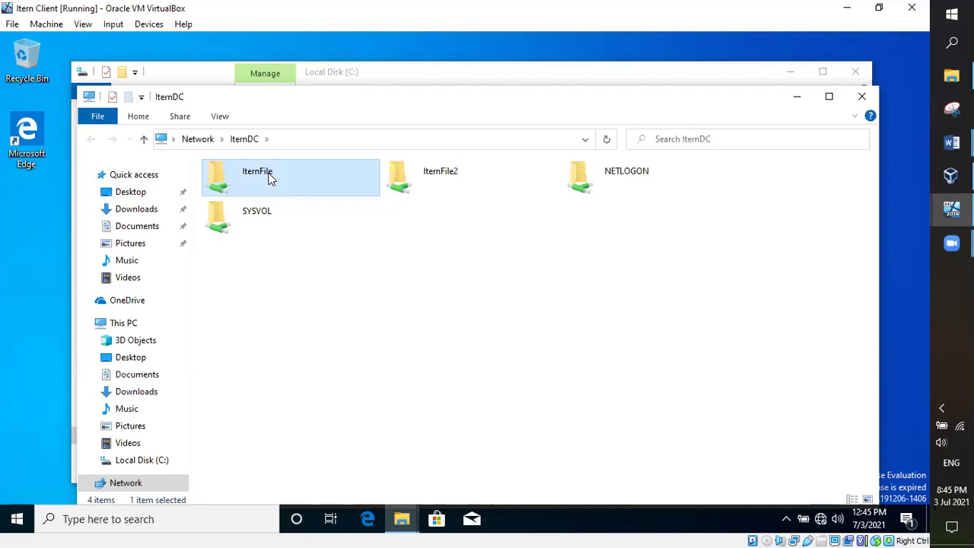
click(419, 177)
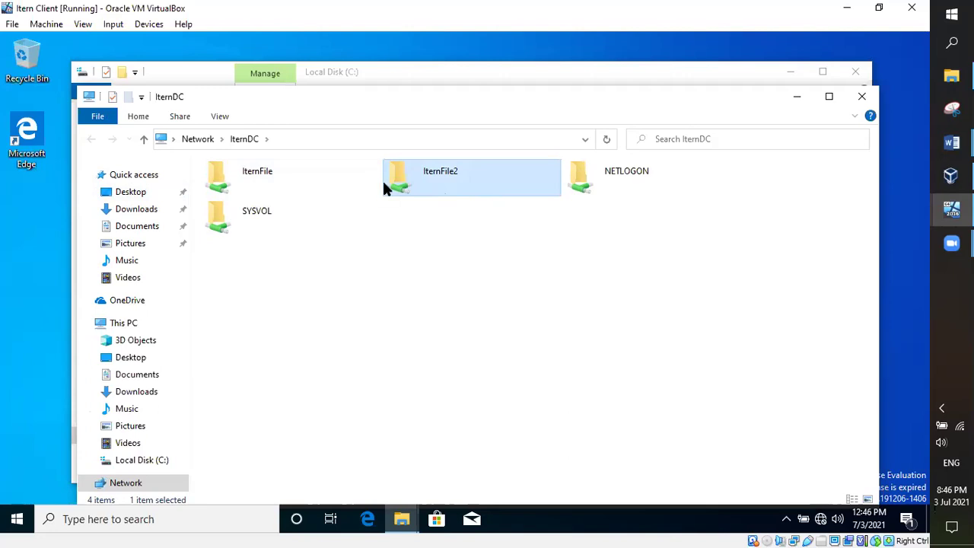
Step: Open the ItemFile2 share's New Text Document in Notepad with the cursor below the welcome line
double_click(423, 183)
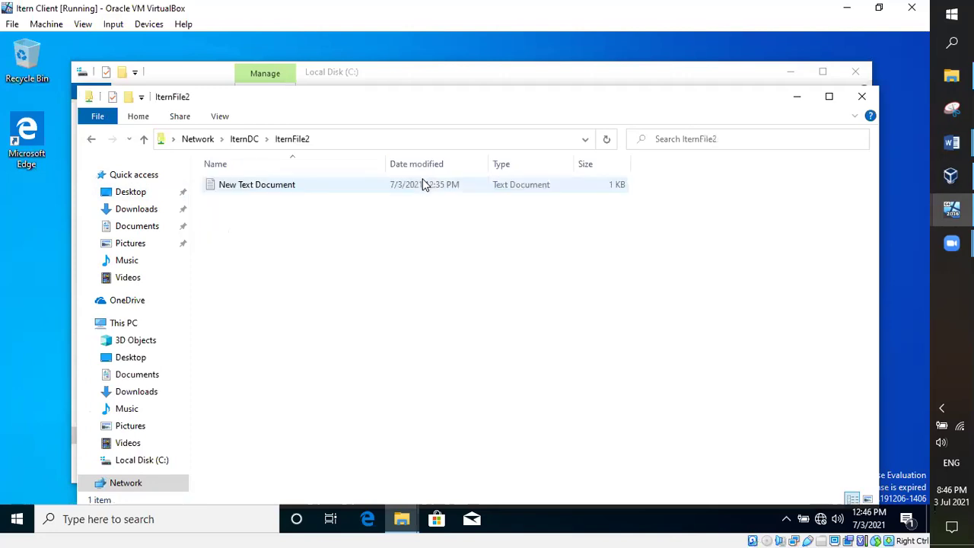
double_click(306, 185)
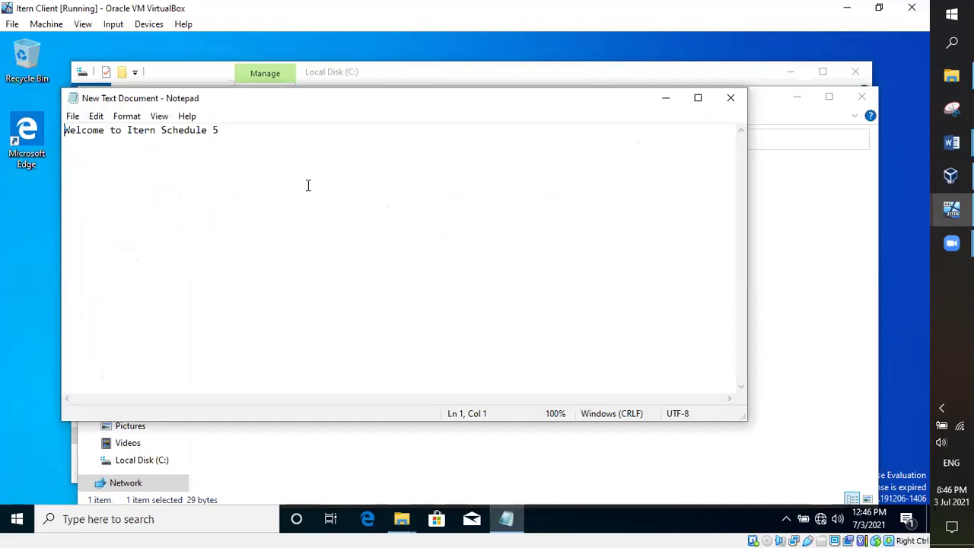
click(275, 140)
Step: Retype the end of the welcome line and add the line 'Are we able to write?' below it
key(BackSpace)
key(BackSpace)
key(BackSpace)
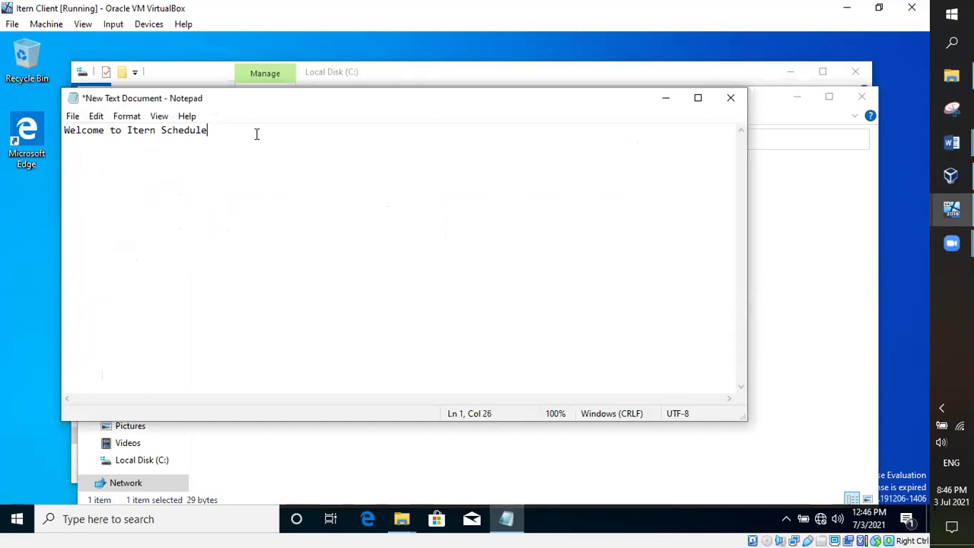
text(e 5)
key(Return)
text(Are we able to write)
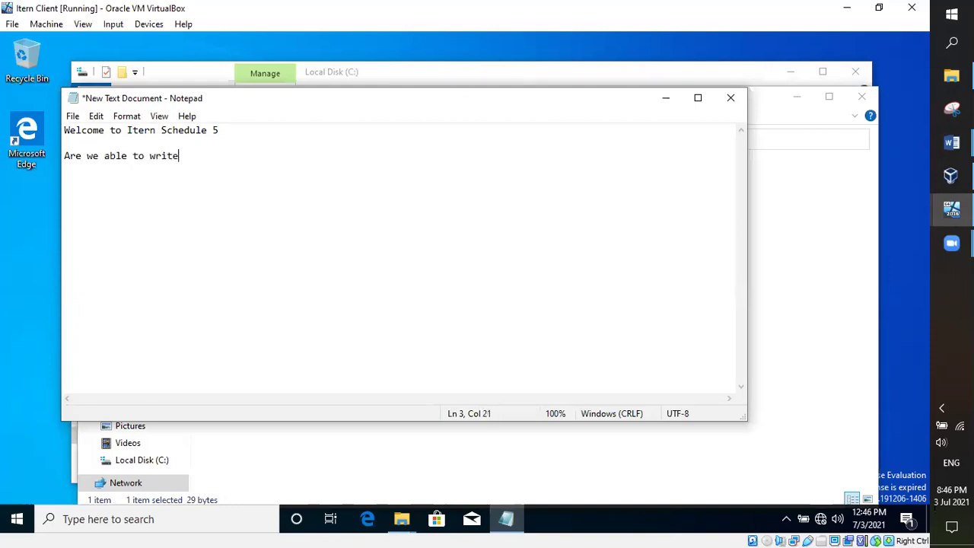
text(?)
click(73, 118)
click(97, 181)
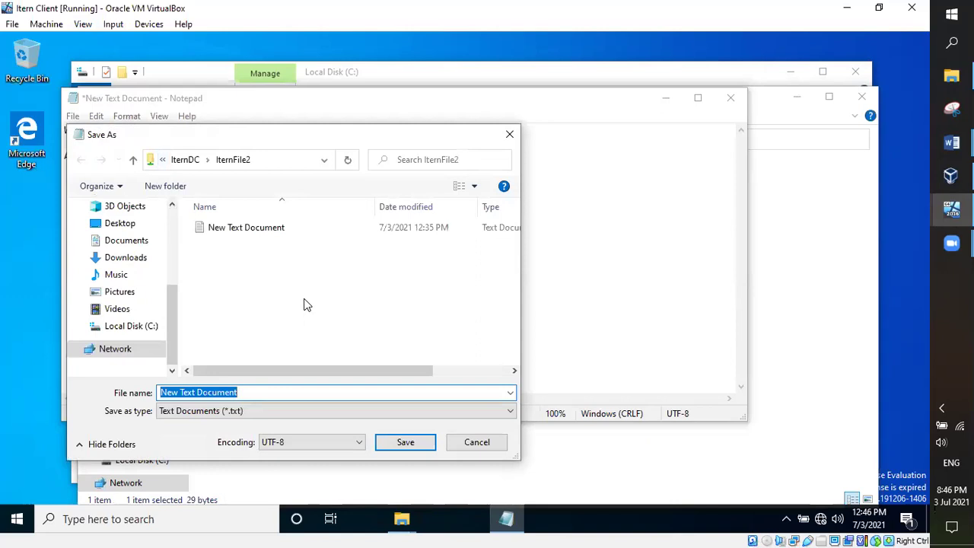
click(388, 442)
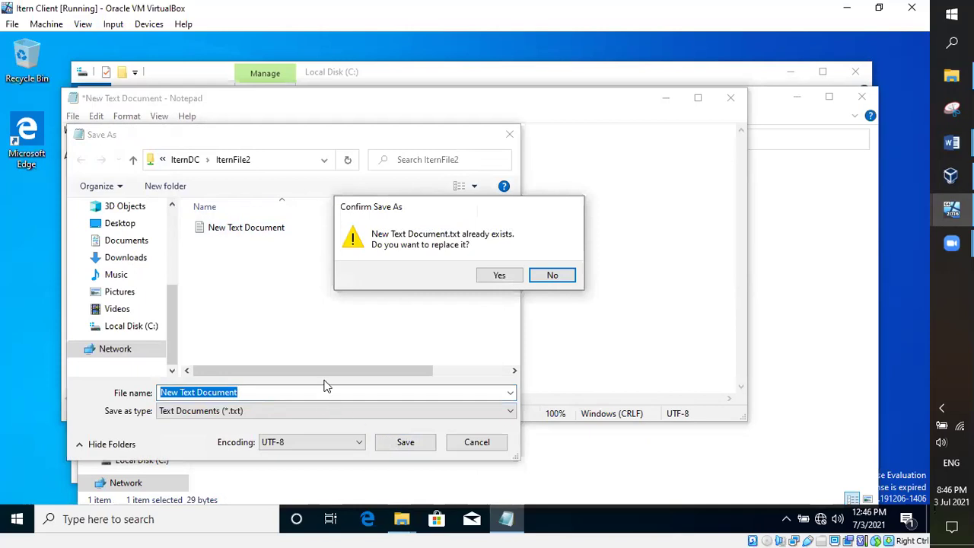
click(499, 277)
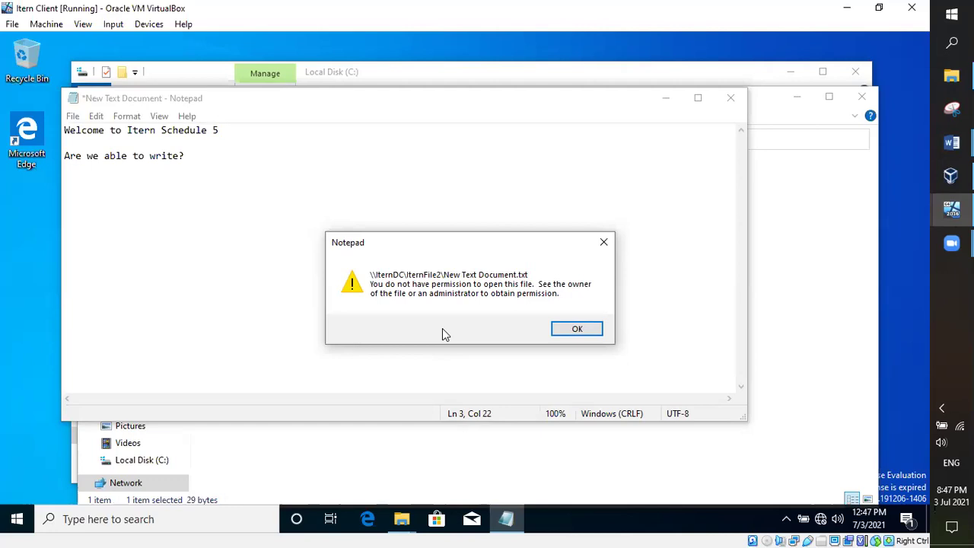
click(574, 331)
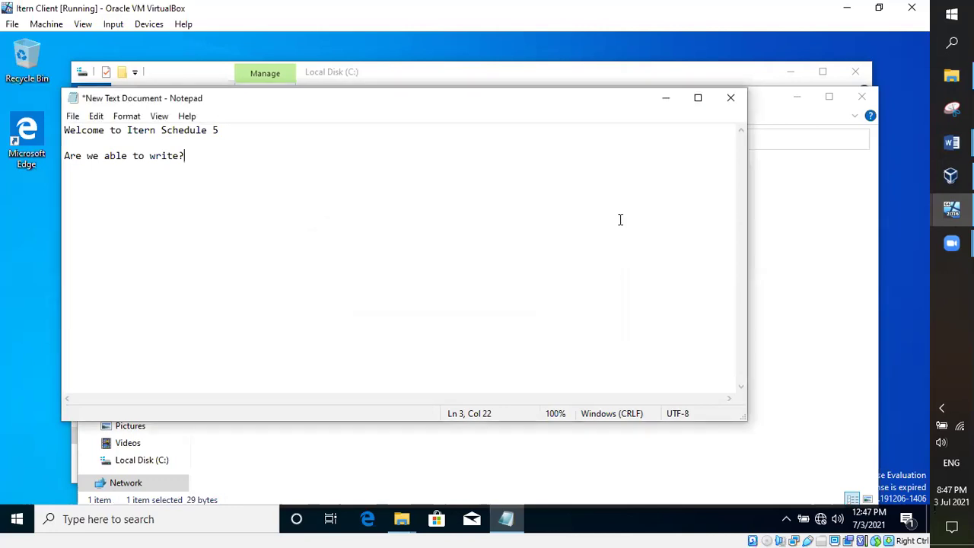
click(739, 102)
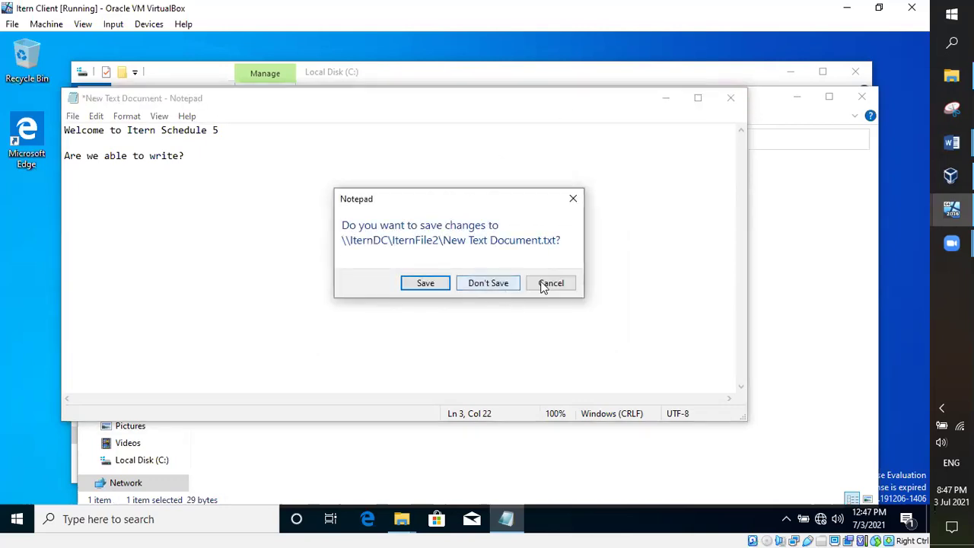
Step: Close Notepad without saving the edits to New Text Document
click(542, 286)
click(730, 105)
click(462, 283)
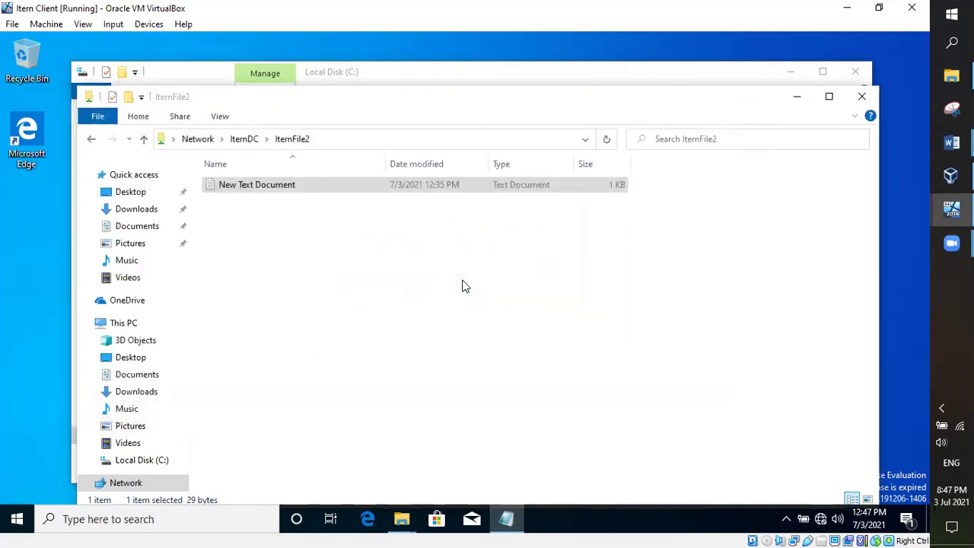
Step: Copy the shared New Text Document and paste it onto the client's desktop
right_click(258, 191)
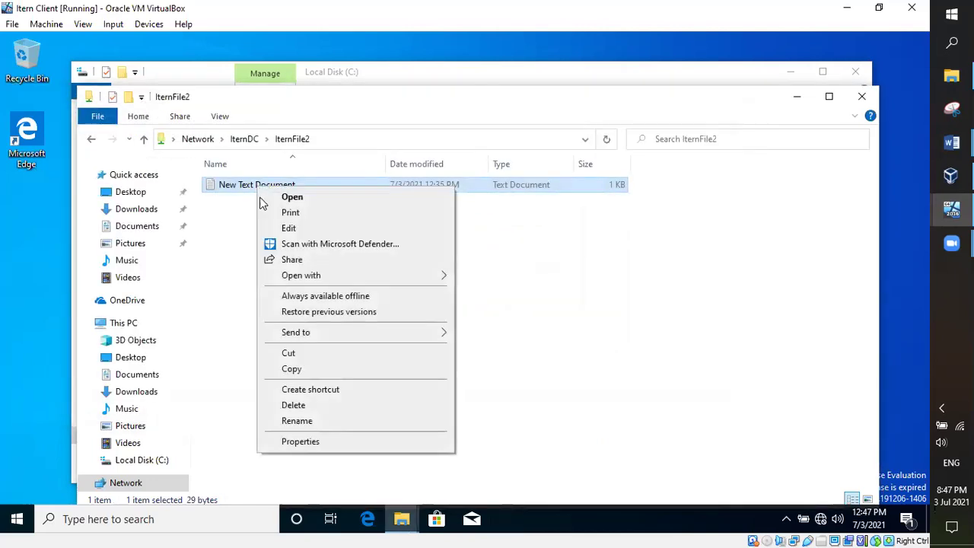
click(292, 369)
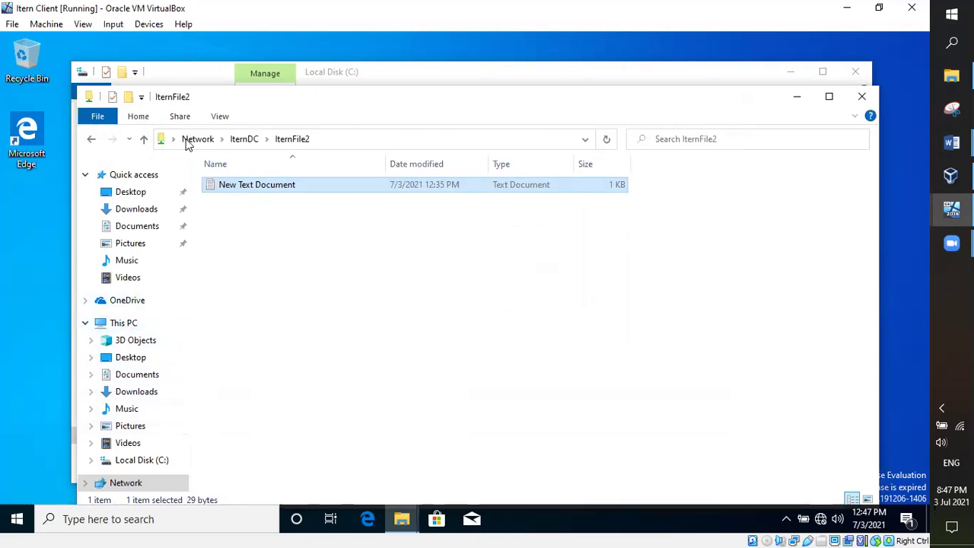
click(89, 140)
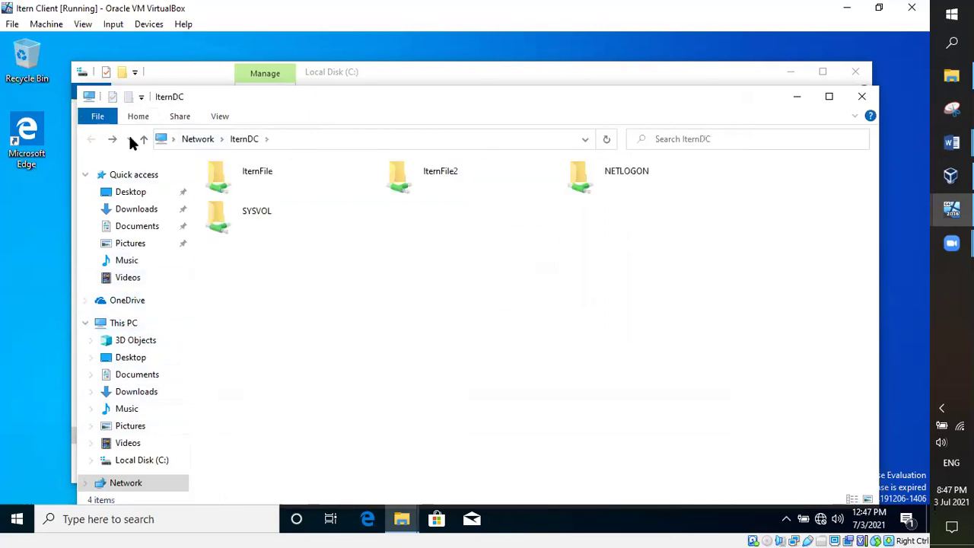
click(128, 323)
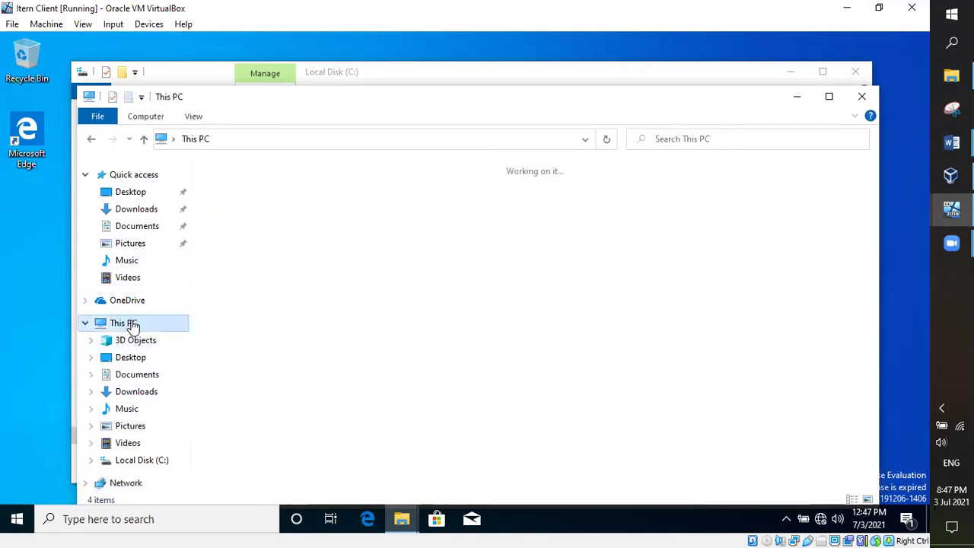
click(38, 215)
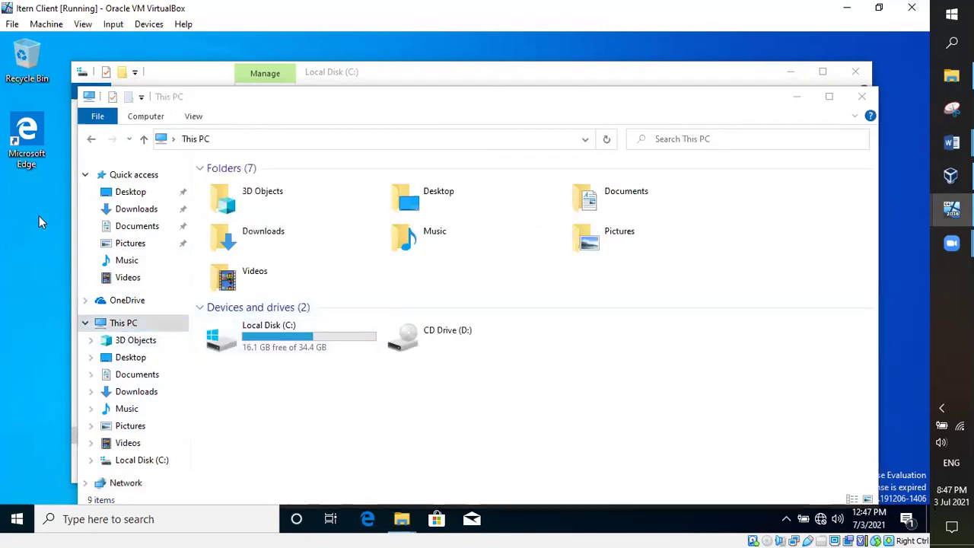
right_click(39, 215)
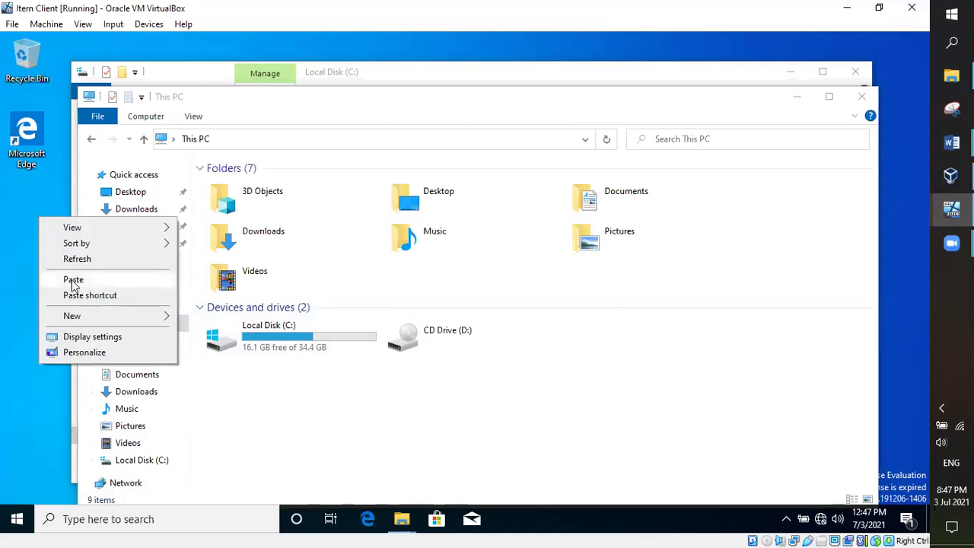
click(71, 278)
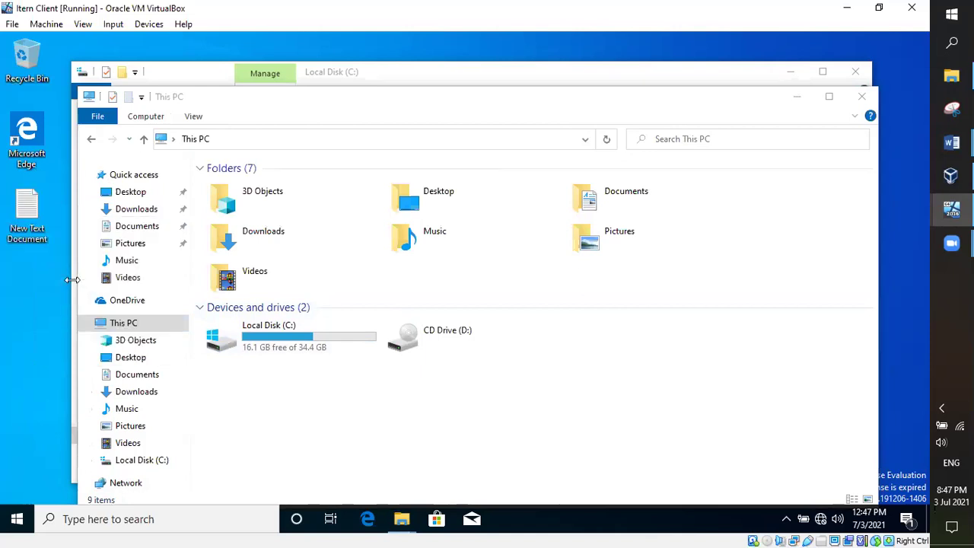
Step: Open the desktop copy of New Text Document, then bring the Local Disk (C:) window forward
double_click(28, 224)
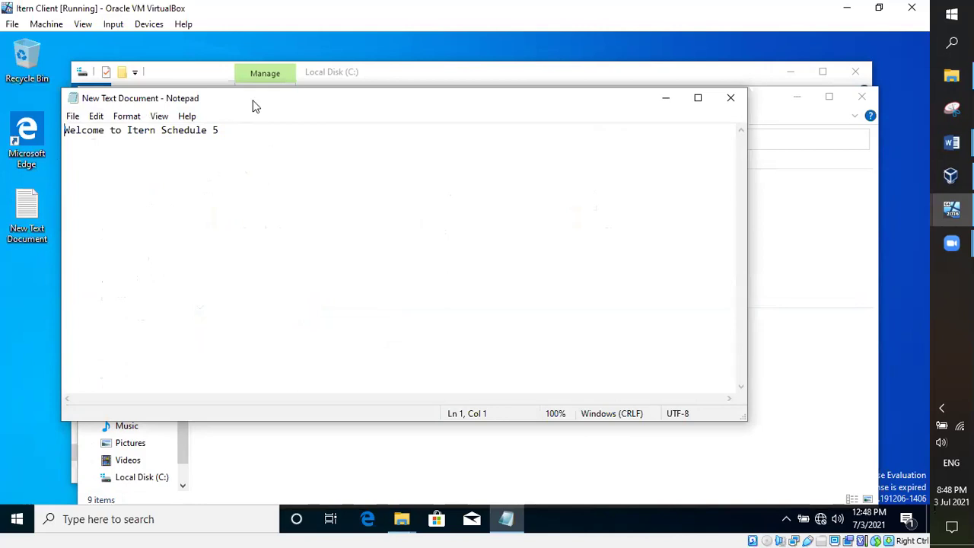
click(255, 80)
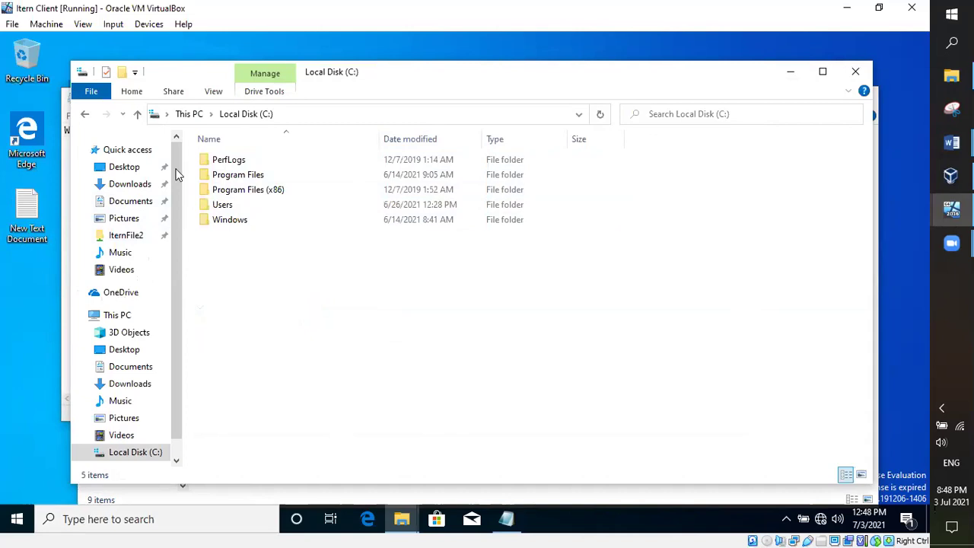
Step: Search for the mistyped path 'WItern DC' and dismiss the resulting network error
click(311, 491)
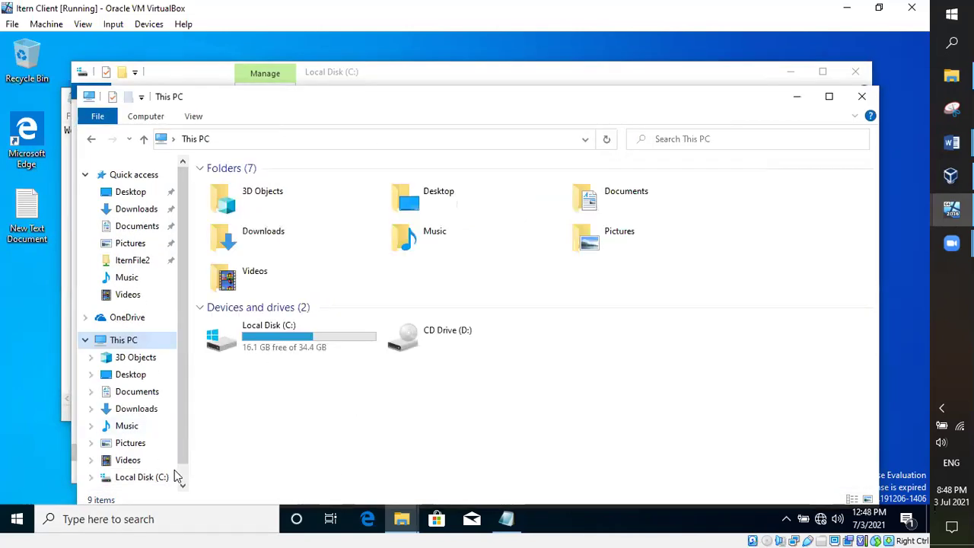
click(138, 521)
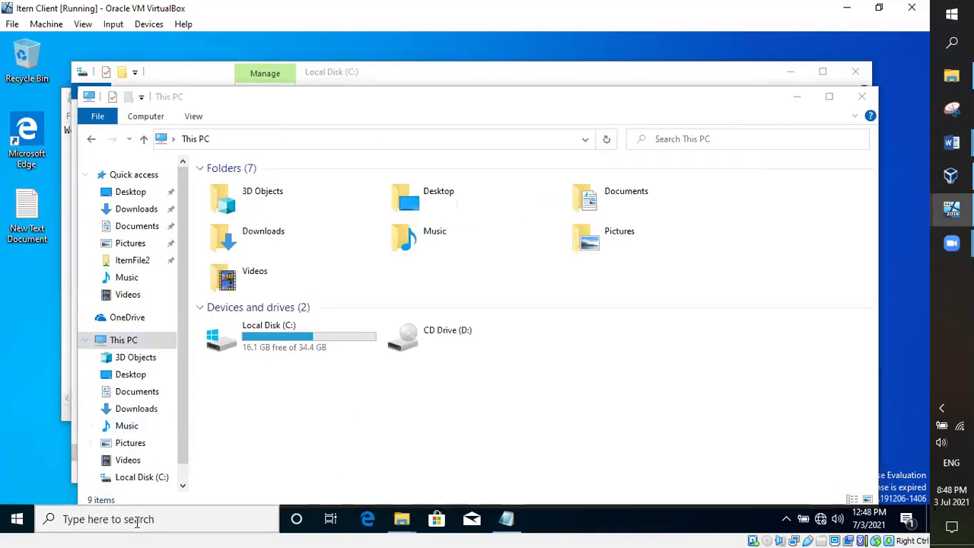
text(W)
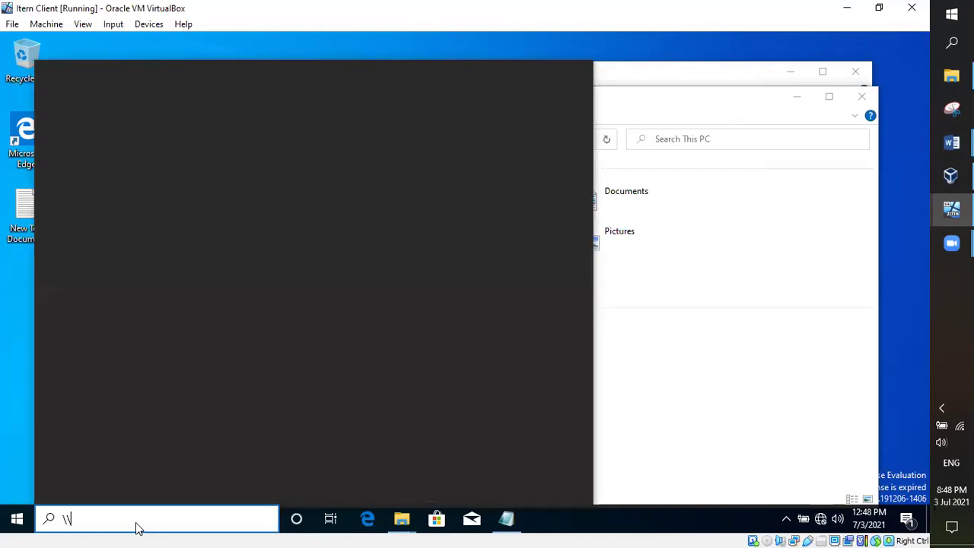
text(Itern DC)
key(Return)
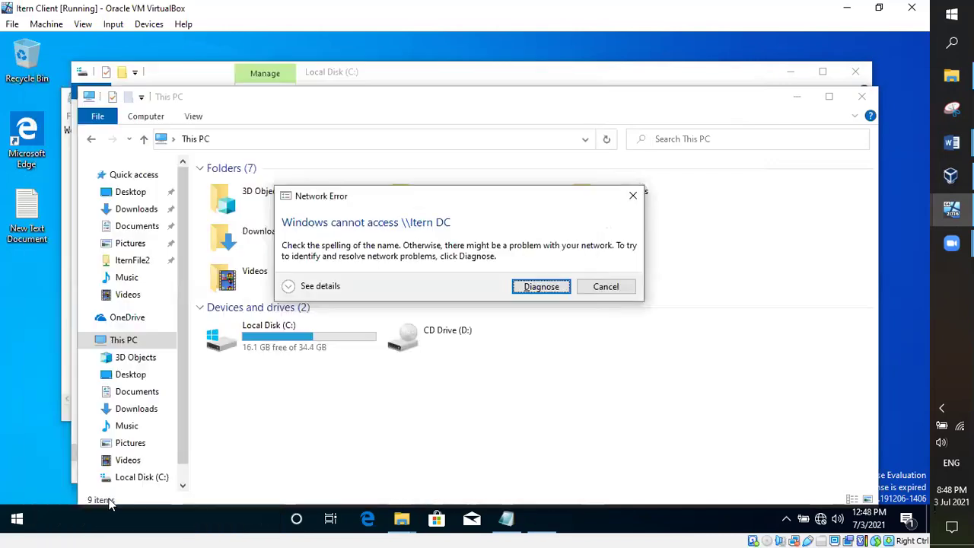
click(604, 288)
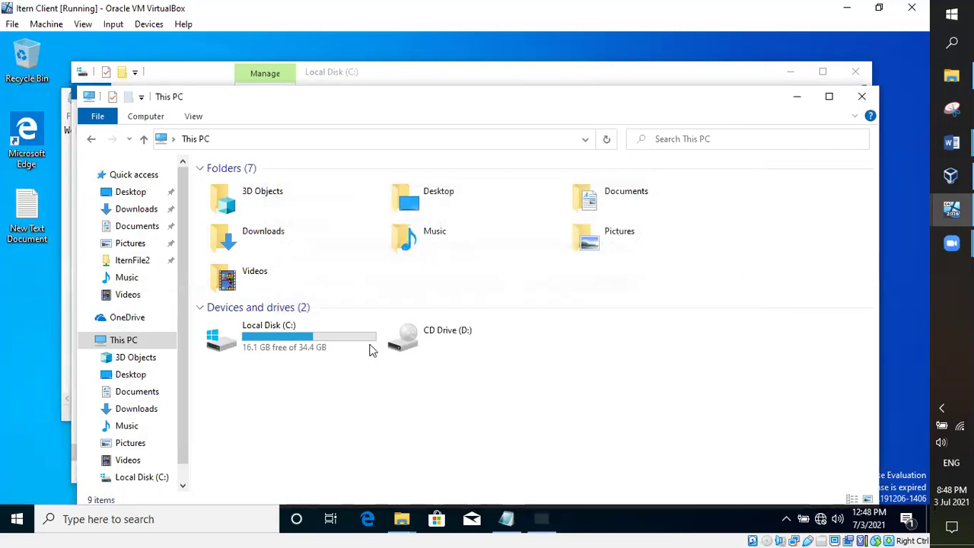
Step: Run \\IternDC from the taskbar search to open the server's share list
click(135, 524)
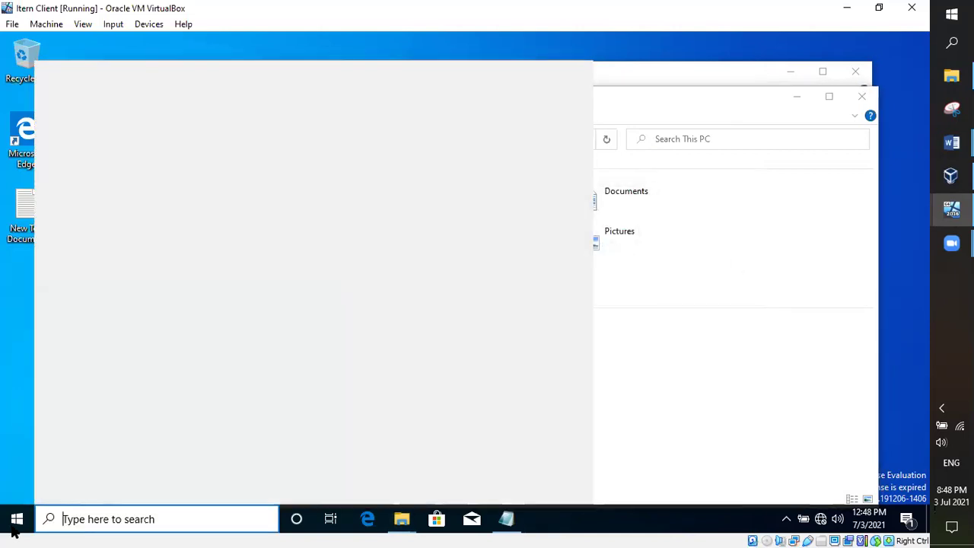
text(\)
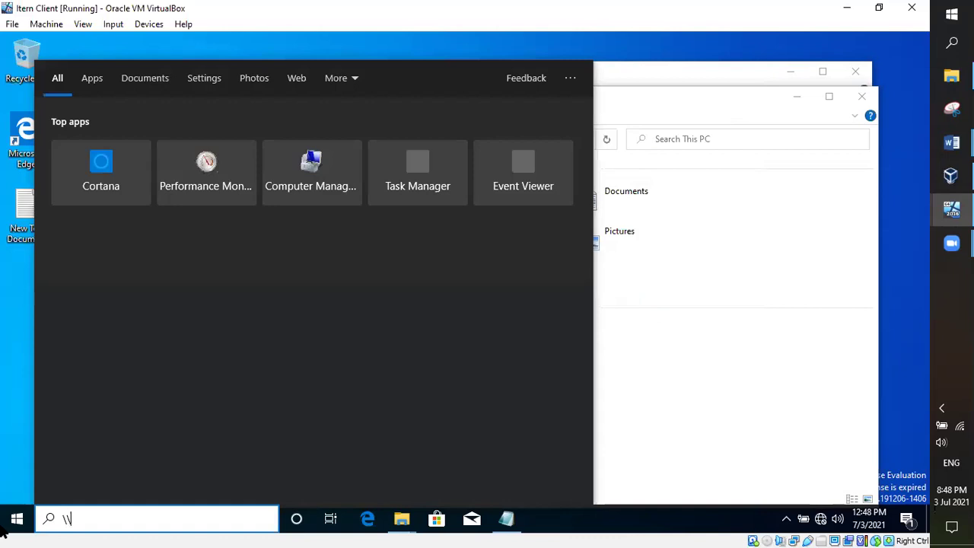
text(\Itern)
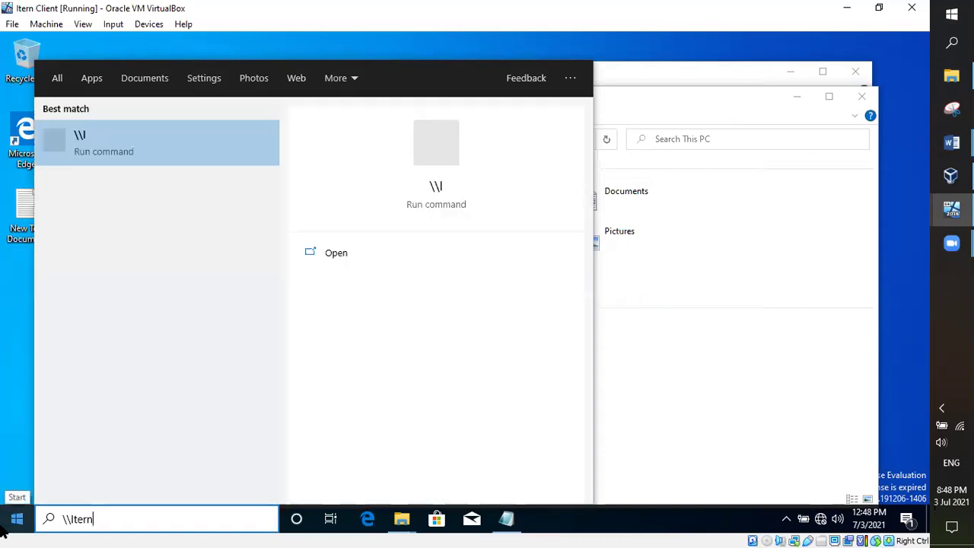
text(DC)
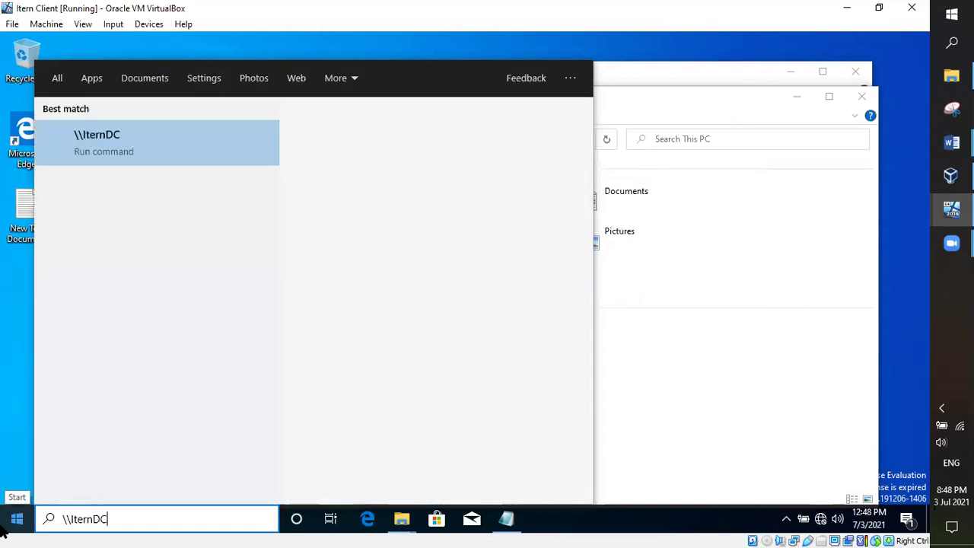
key(Return)
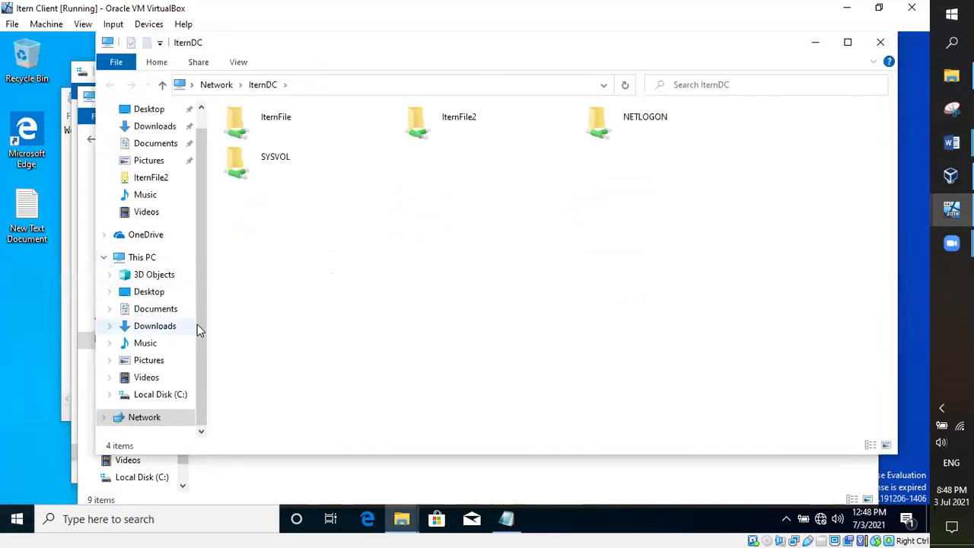
Step: Look into the IternFile share, then open IternFile2 and select its New Text Document
double_click(274, 124)
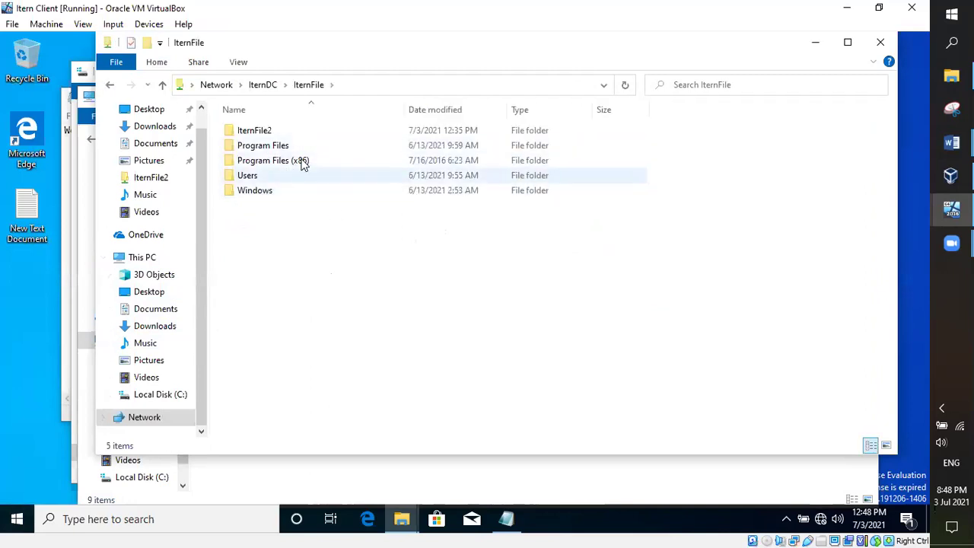
key(alt+Left)
double_click(262, 123)
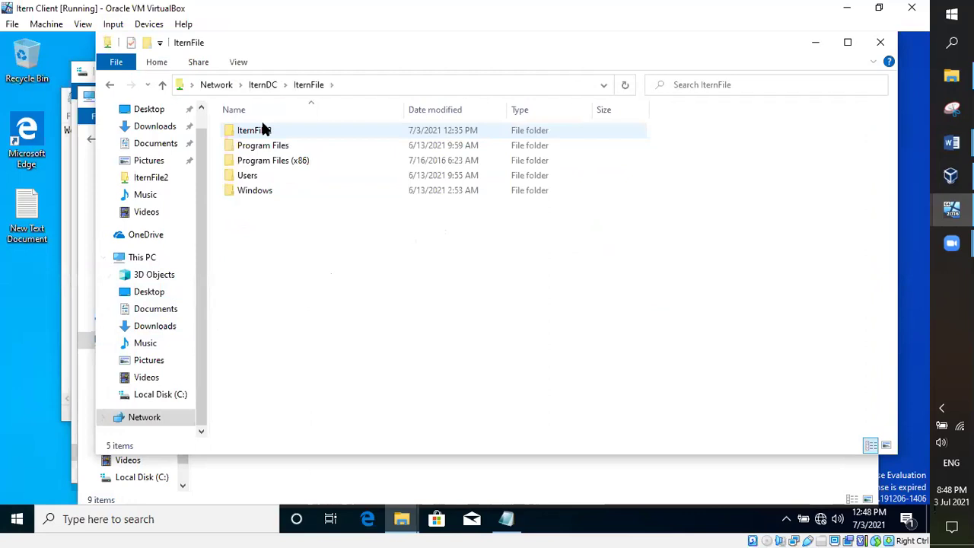
key(alt+Left)
double_click(466, 129)
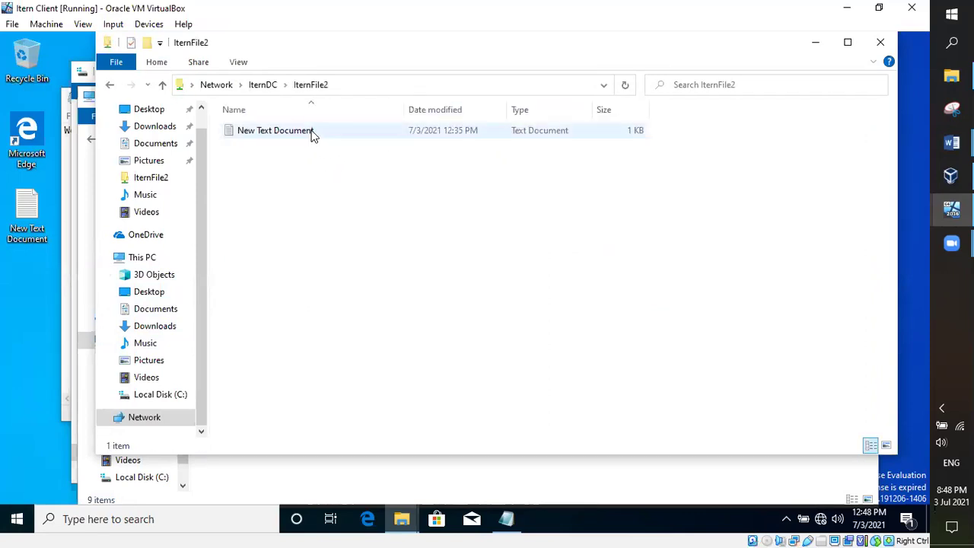
click(311, 133)
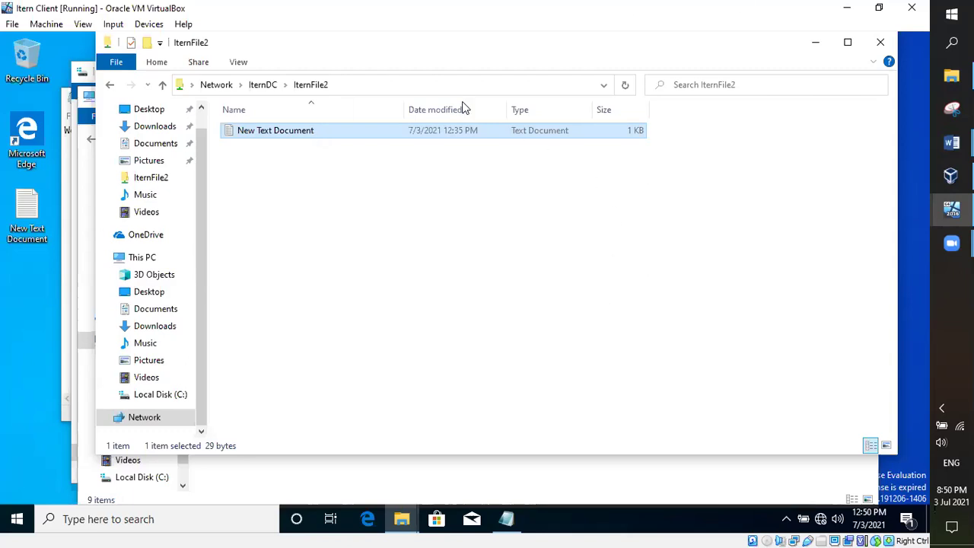
Step: On the server VM, check the New Text Document, then return to Local Disk (C:)
mouse_move(952, 209)
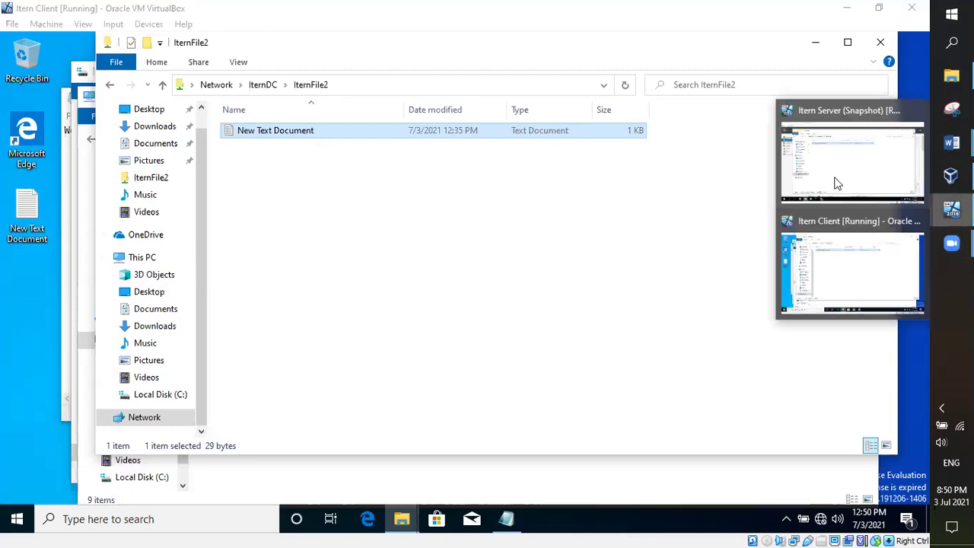
click(837, 183)
double_click(224, 155)
right_click(225, 154)
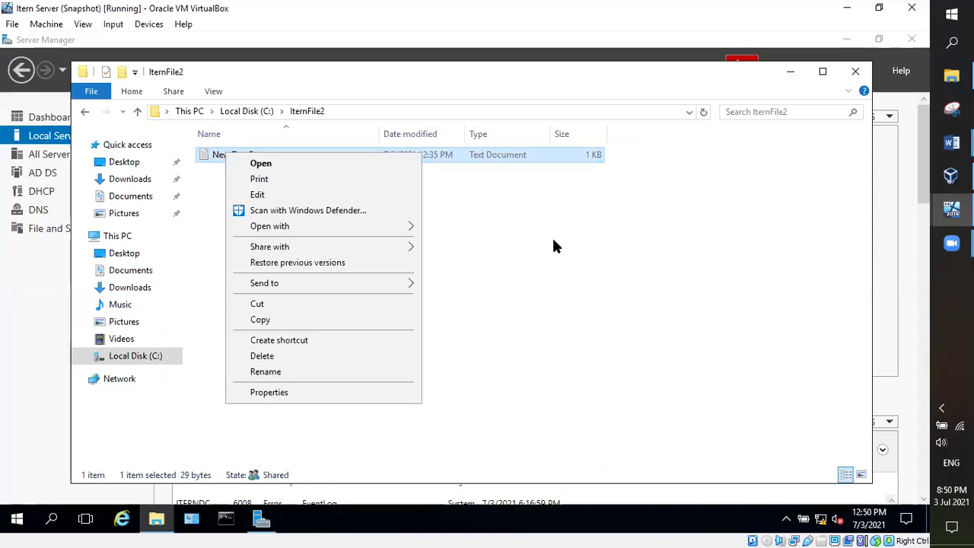
click(550, 236)
click(85, 112)
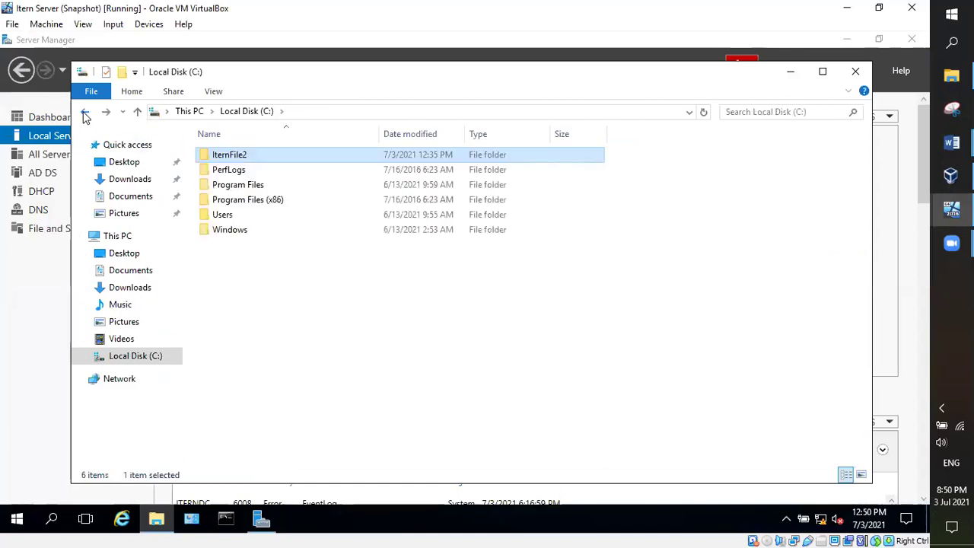
Step: Open IternFile2's Properties, confirm its Advanced Sharing settings, and view the Security tab
right_click(256, 157)
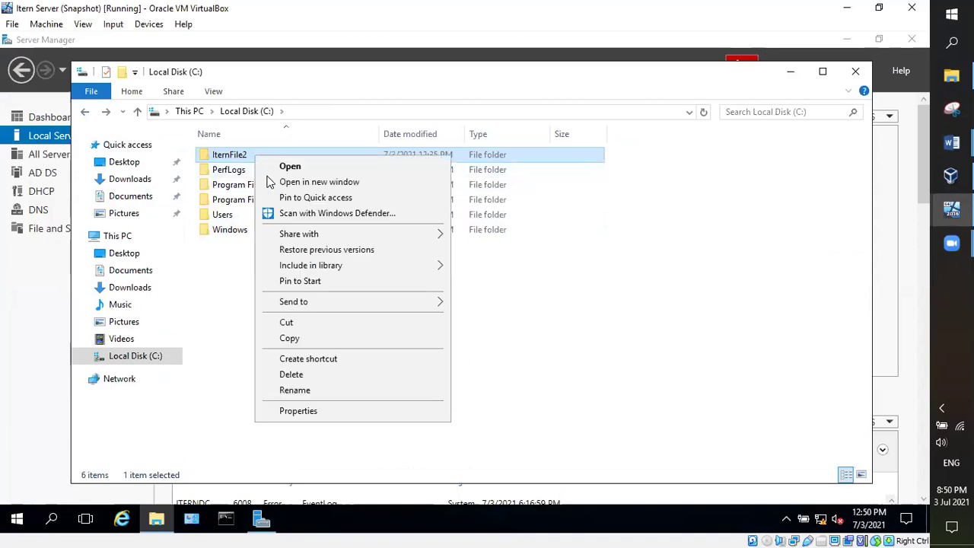
click(309, 411)
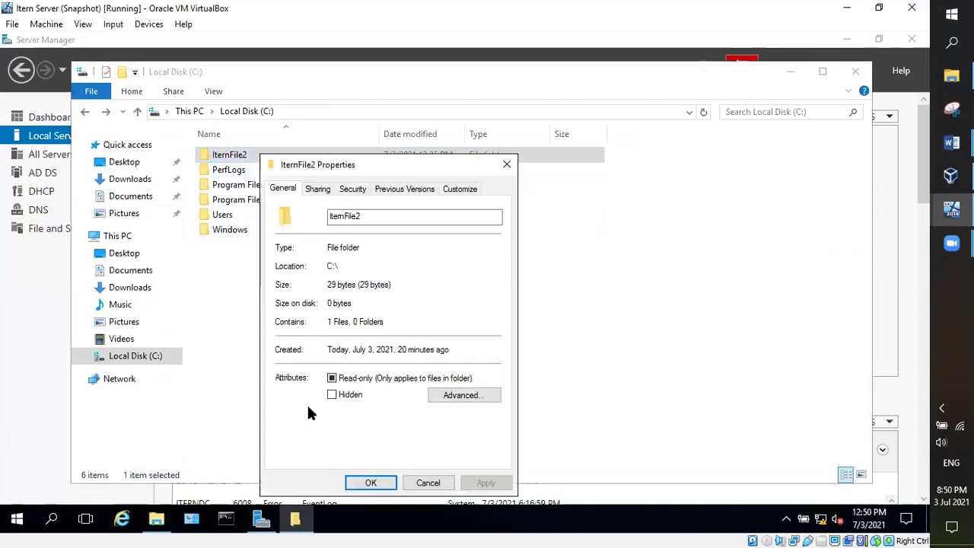
click(319, 190)
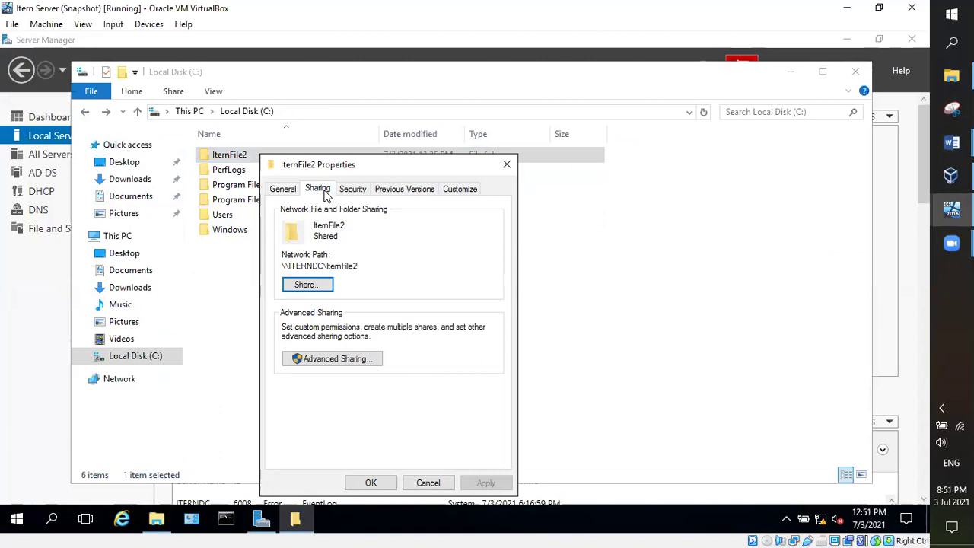
click(343, 363)
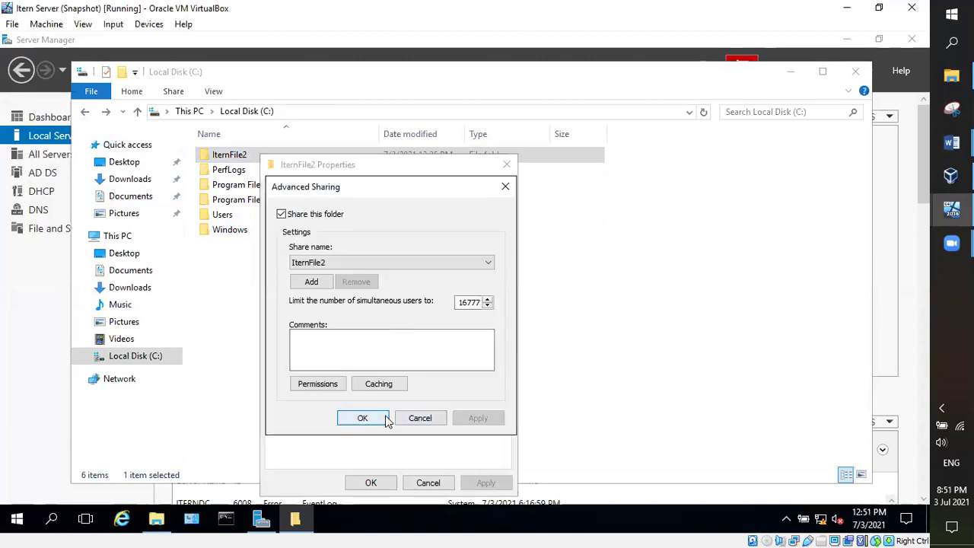
click(380, 418)
click(354, 192)
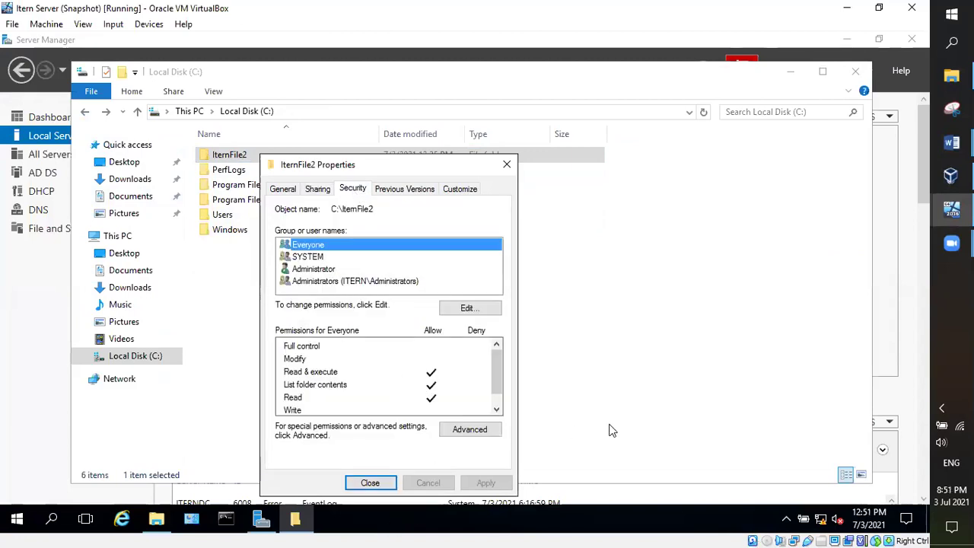
Step: Allow Write for Everyone in IternFile2's permissions and apply the change
mouse_move(501, 370)
mouse_down()
mouse_move(499, 386)
mouse_move(499, 359)
mouse_up()
click(468, 308)
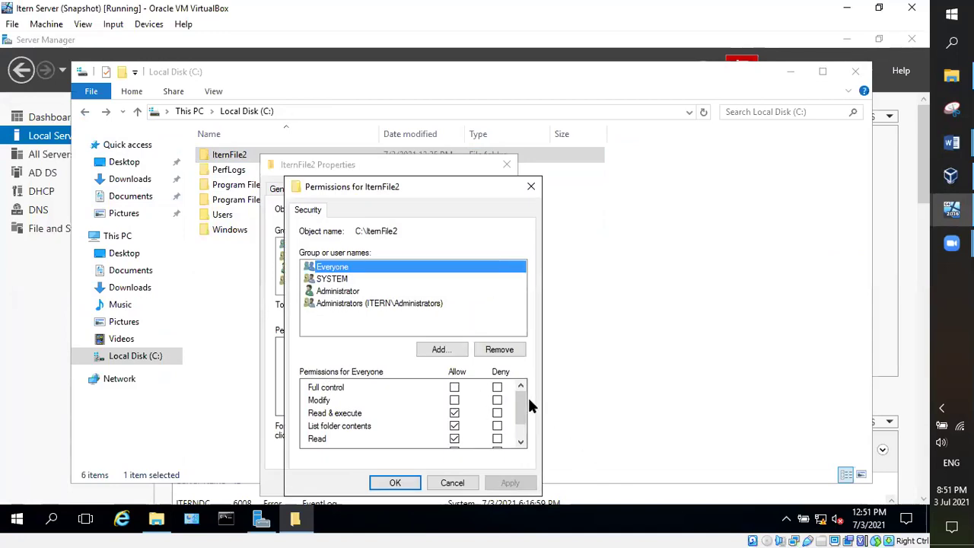
drag(521, 404, 519, 423)
click(454, 427)
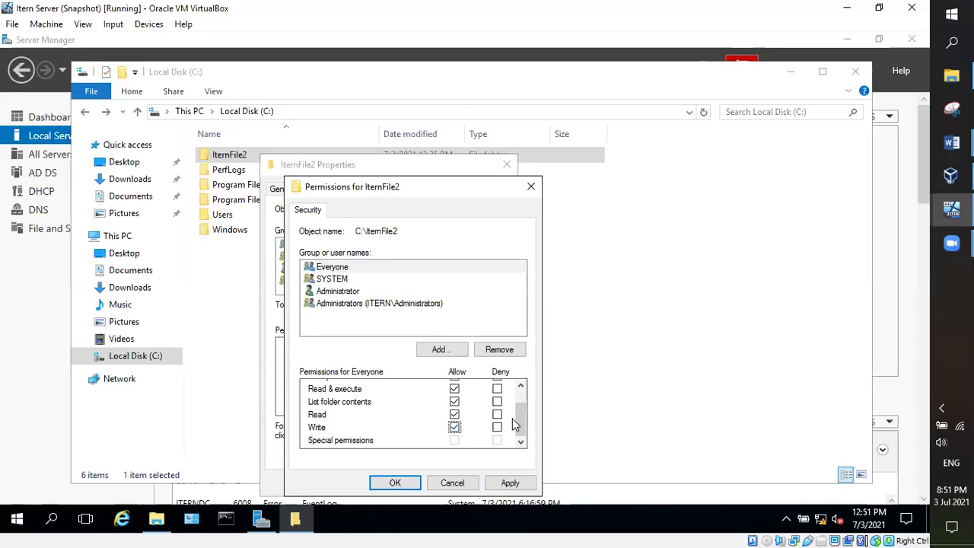
scroll(519, 414, up, 1)
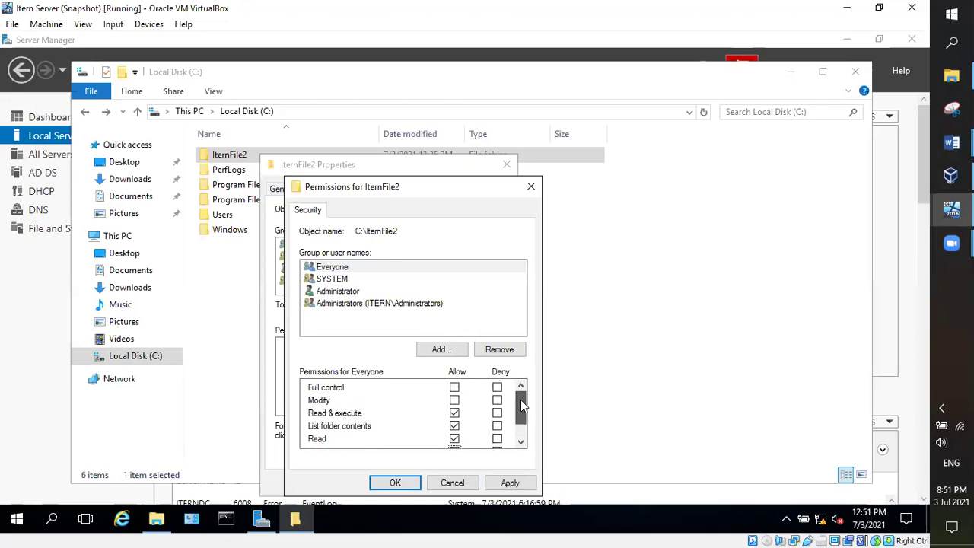
scroll(520, 410, down, 1)
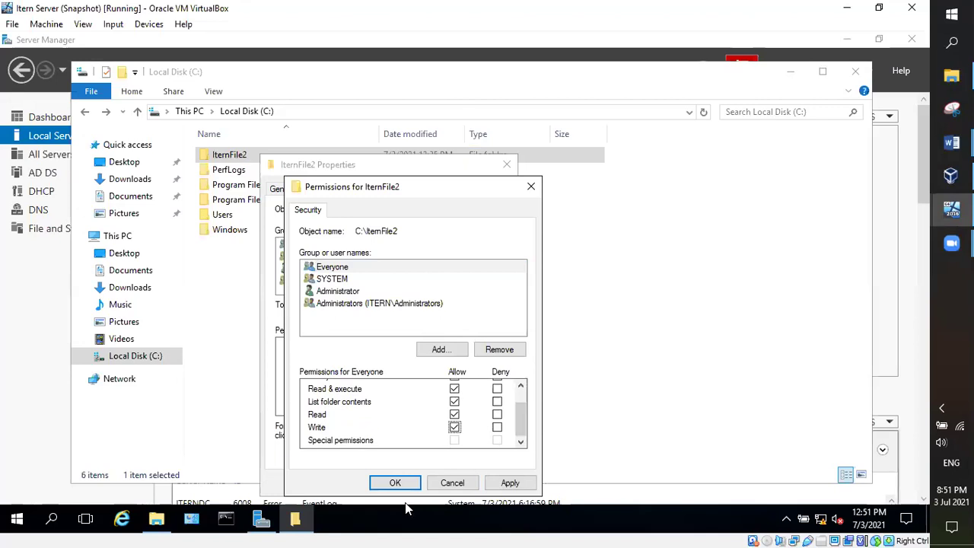
click(515, 486)
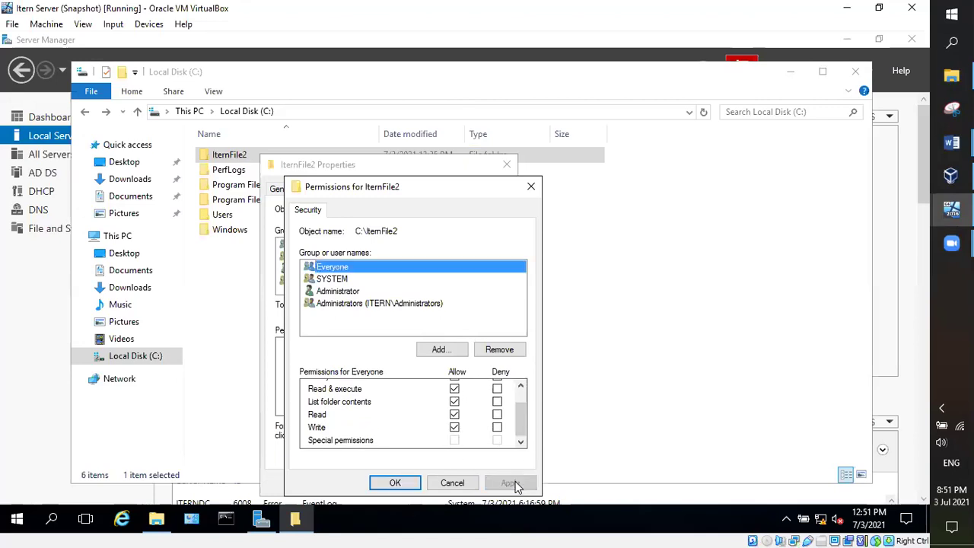
click(395, 482)
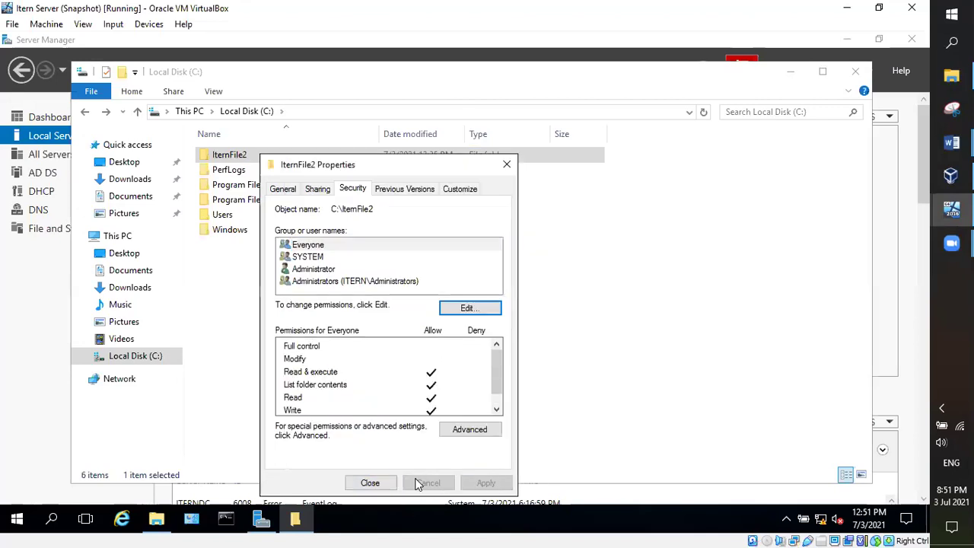
Step: Close IternFile2's Properties and switch back to the client VM
click(373, 483)
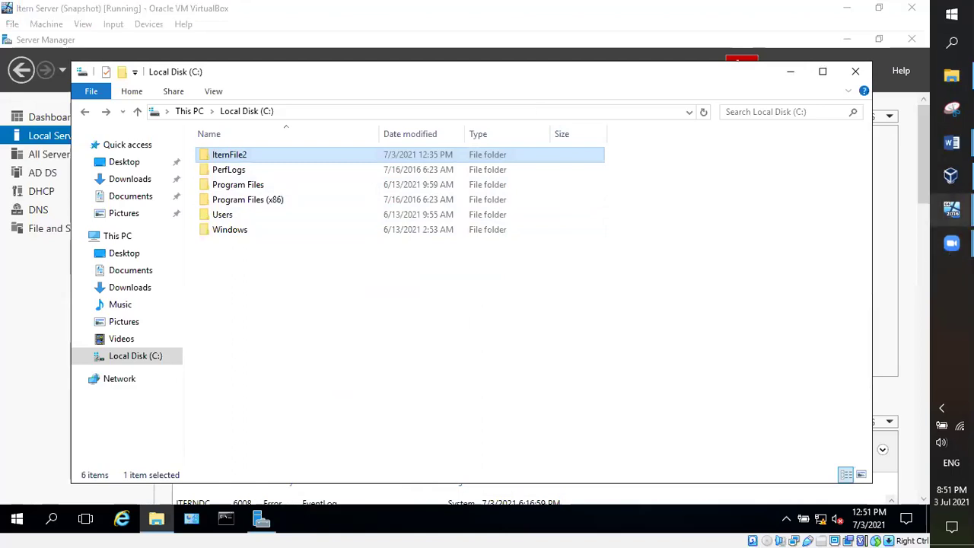
mouse_move(951, 209)
click(854, 263)
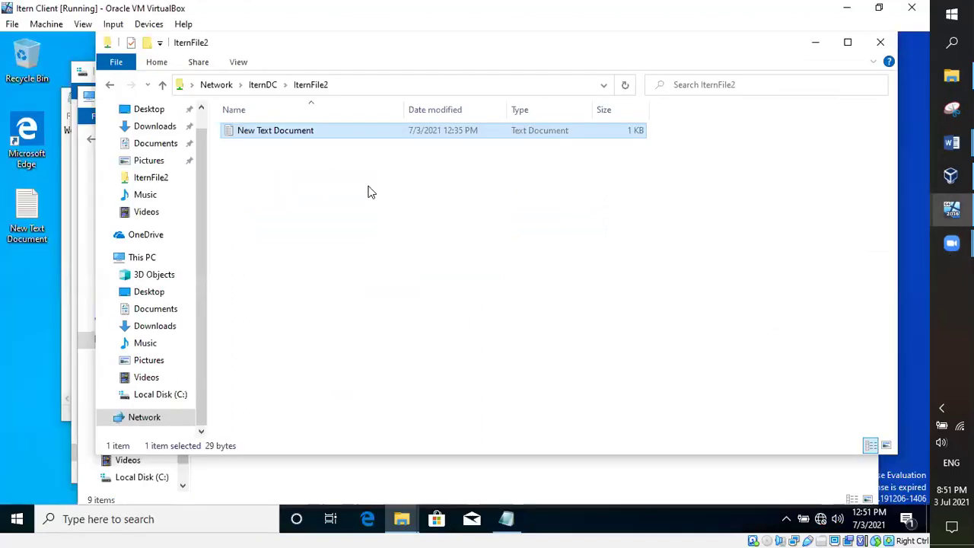
Step: Refresh the IternFile2 share view and read New Text Document
click(363, 193)
right_click(385, 195)
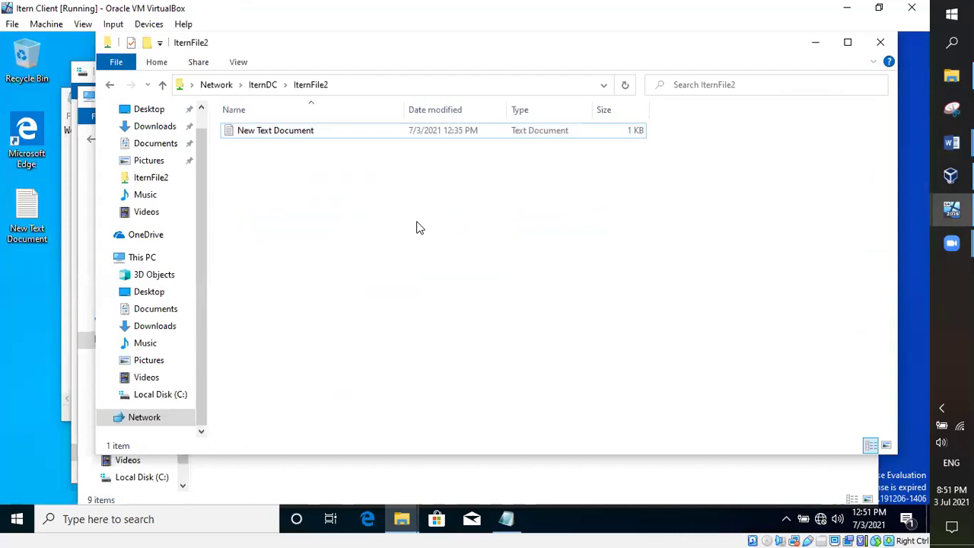
click(423, 252)
double_click(302, 137)
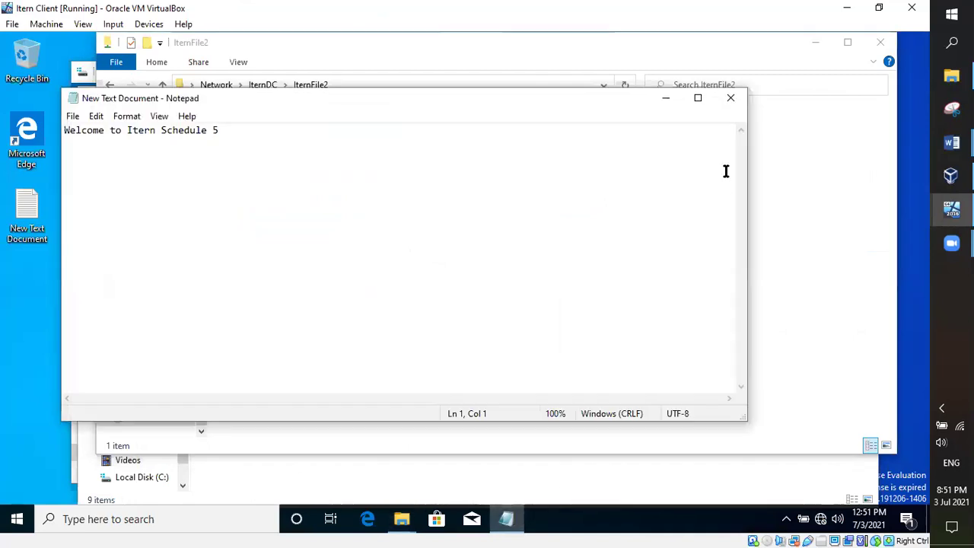
click(730, 97)
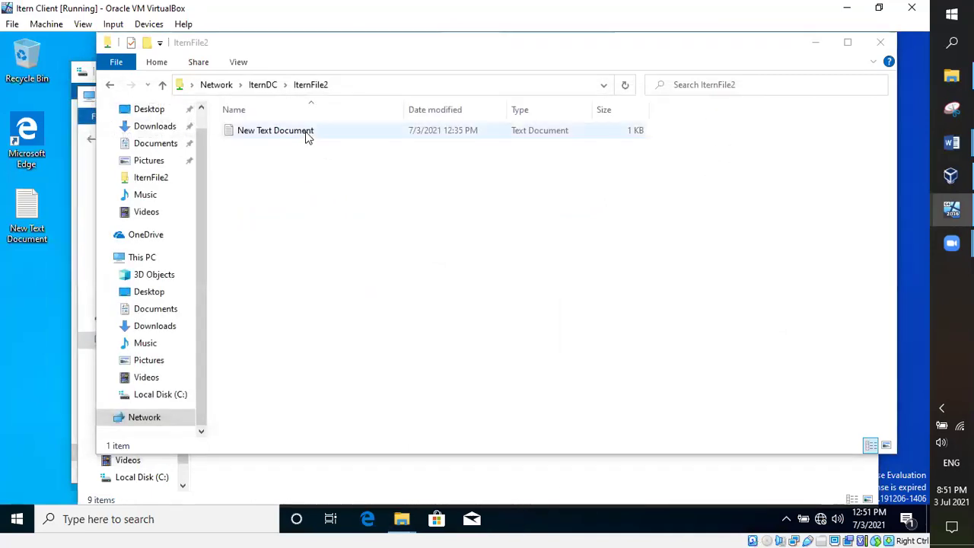
Step: Add the line 'Confirm if you can write now' to New Text Document and save it
double_click(307, 136)
click(322, 162)
text(C)
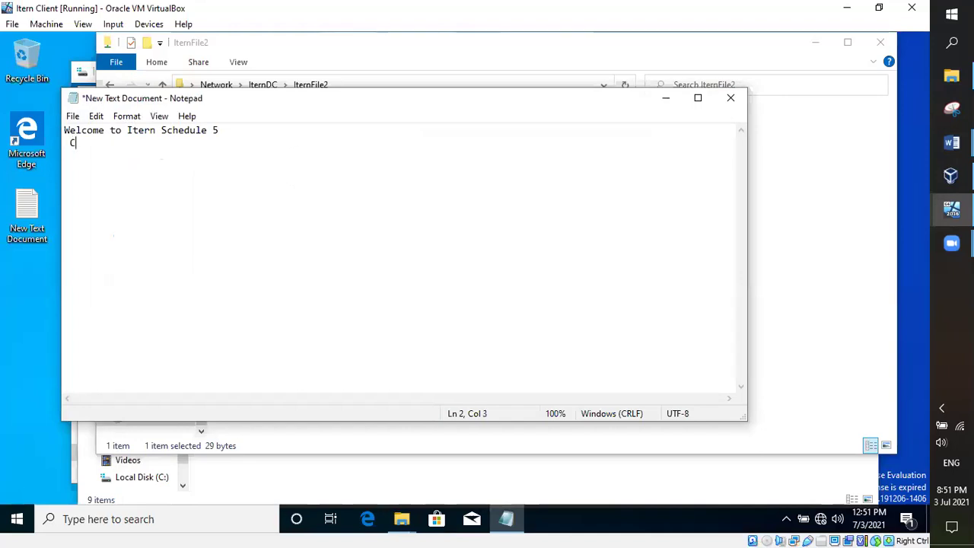
text(onfirm if y)
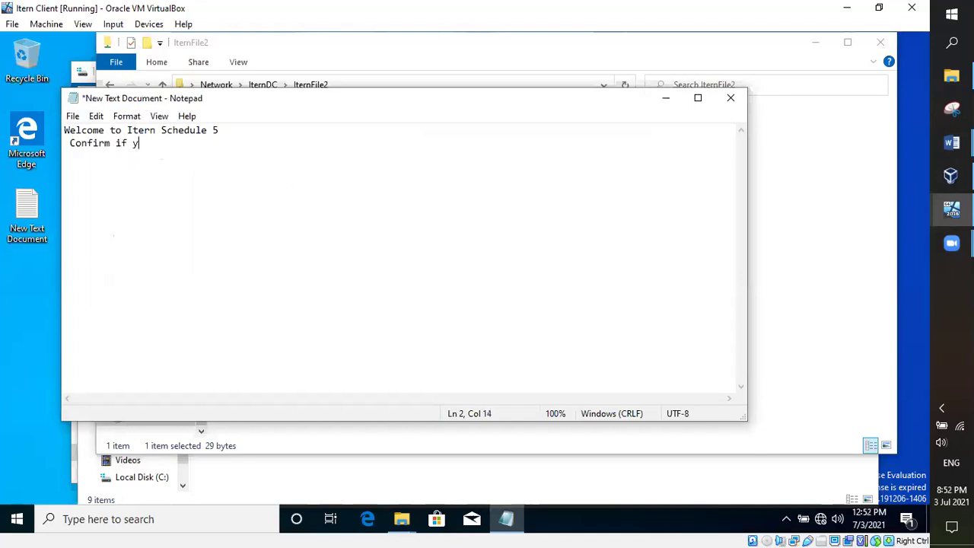
text(ou can write now)
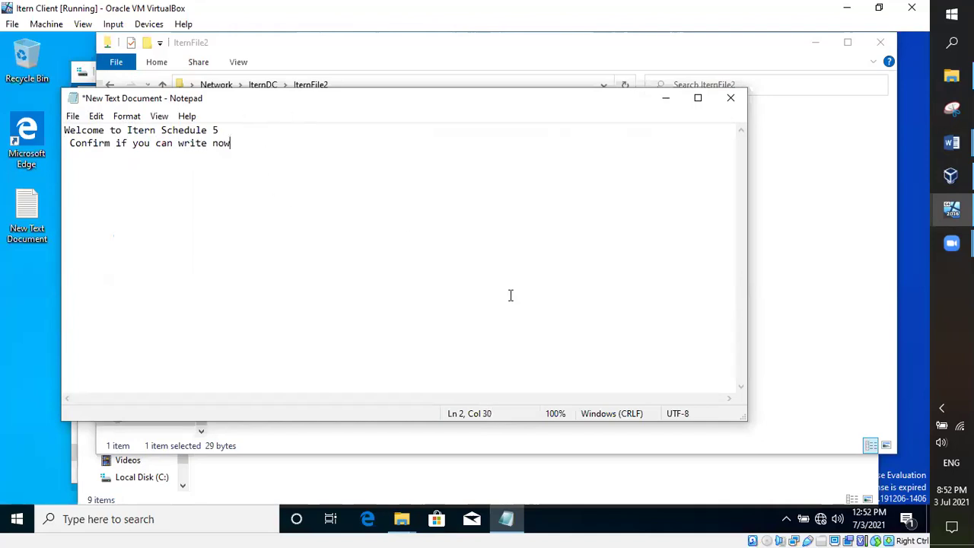
click(72, 118)
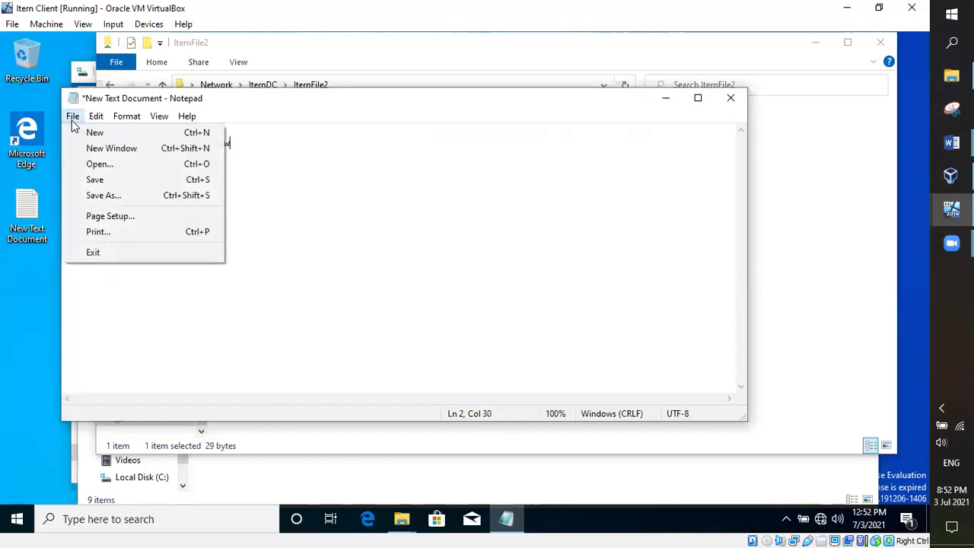
click(102, 181)
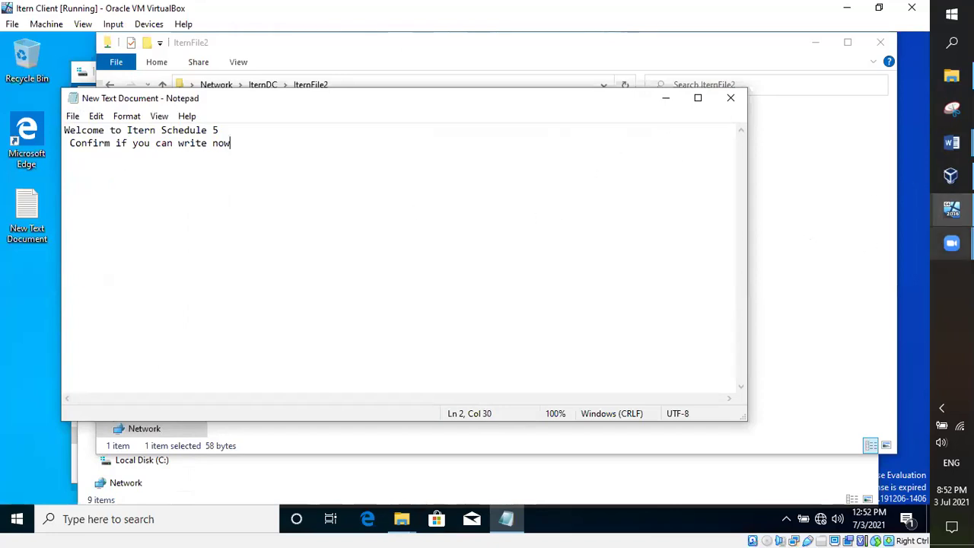
Step: On the server VM, run \\IternDC from Windows search to list IternFile, IternFile2, NETLOGON and SYSVOL
mouse_move(951, 208)
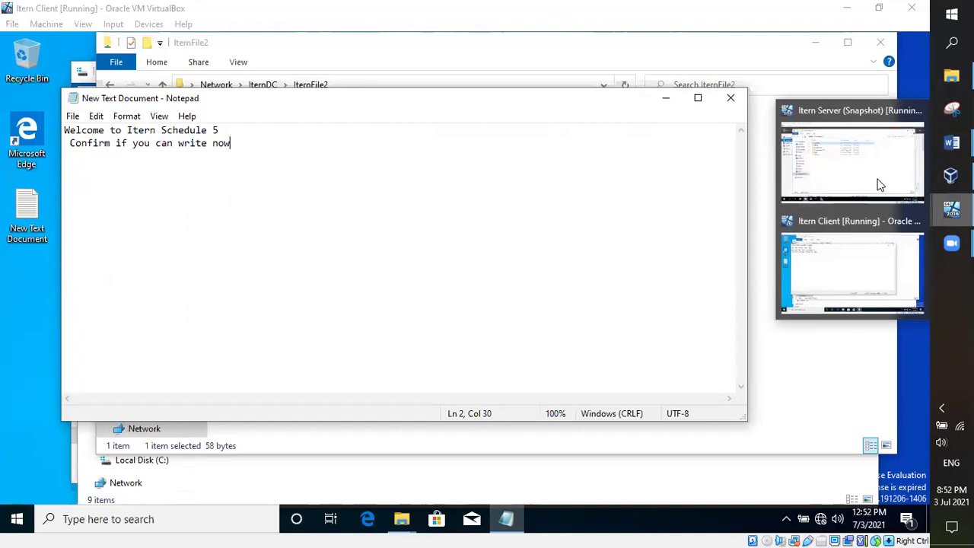
click(880, 185)
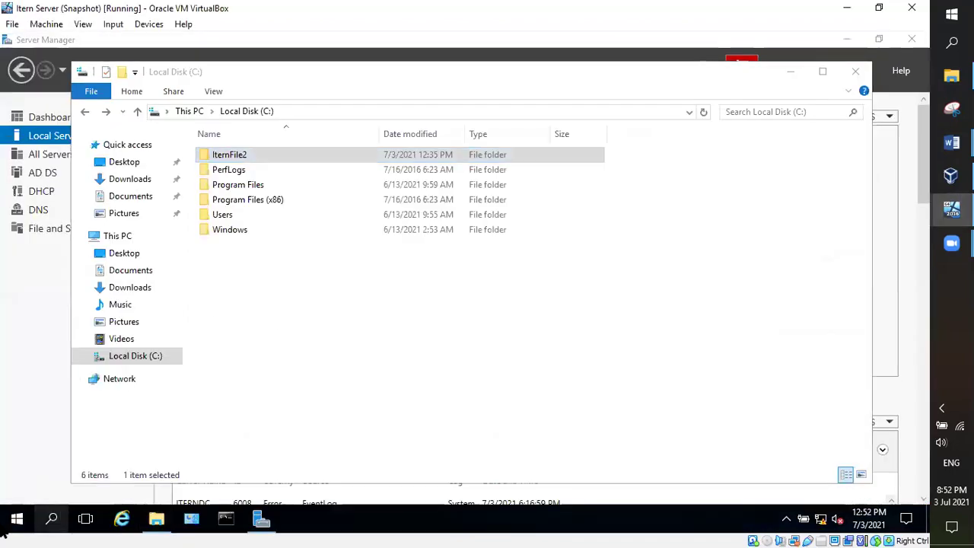
key(super+s)
text(\)
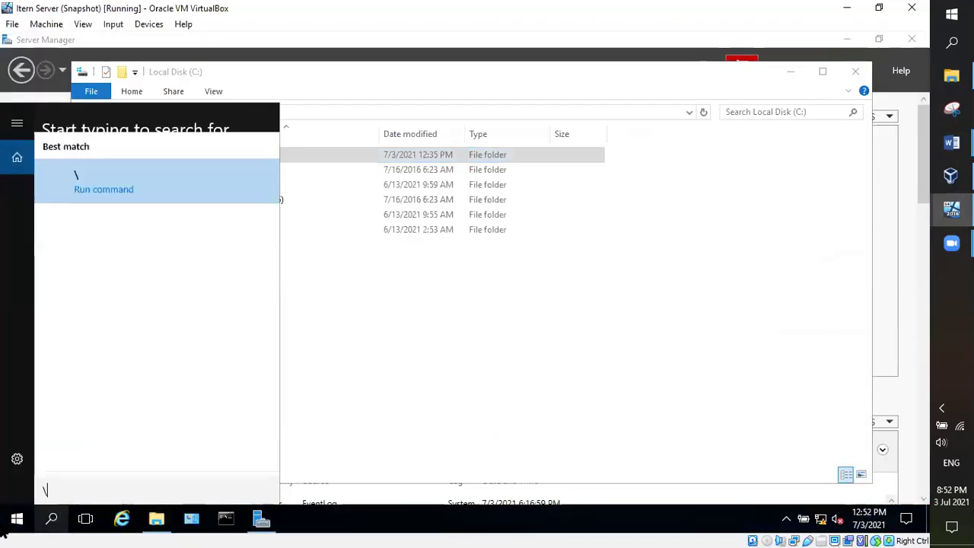
text(IternDC)
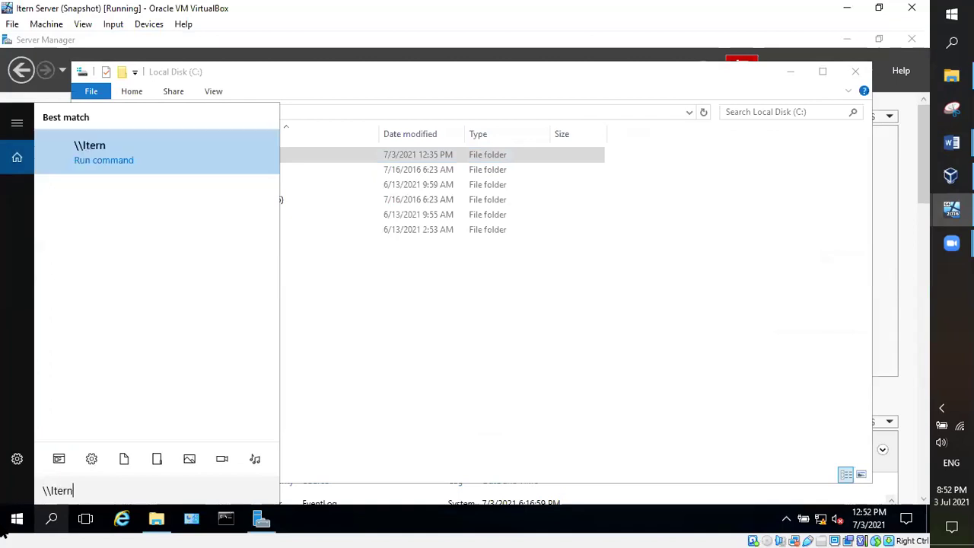
key(Return)
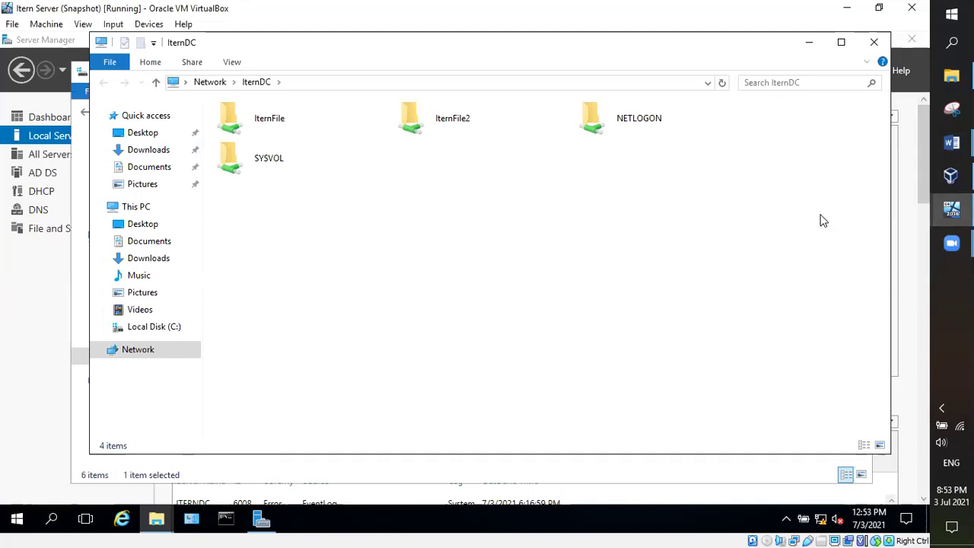
Step: Close the IternDC window and open IternFile2's Properties on the Security tab
click(874, 42)
right_click(250, 156)
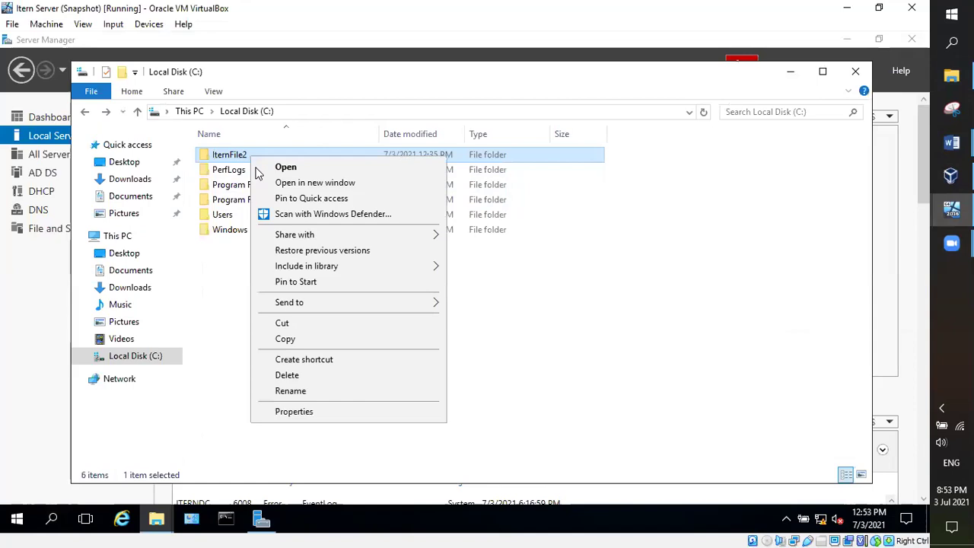
click(303, 410)
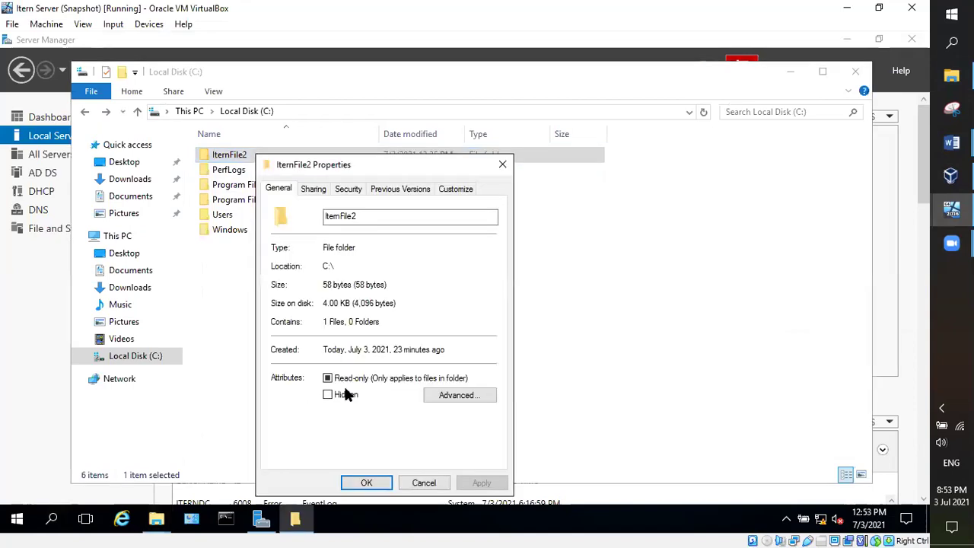
click(319, 192)
click(350, 192)
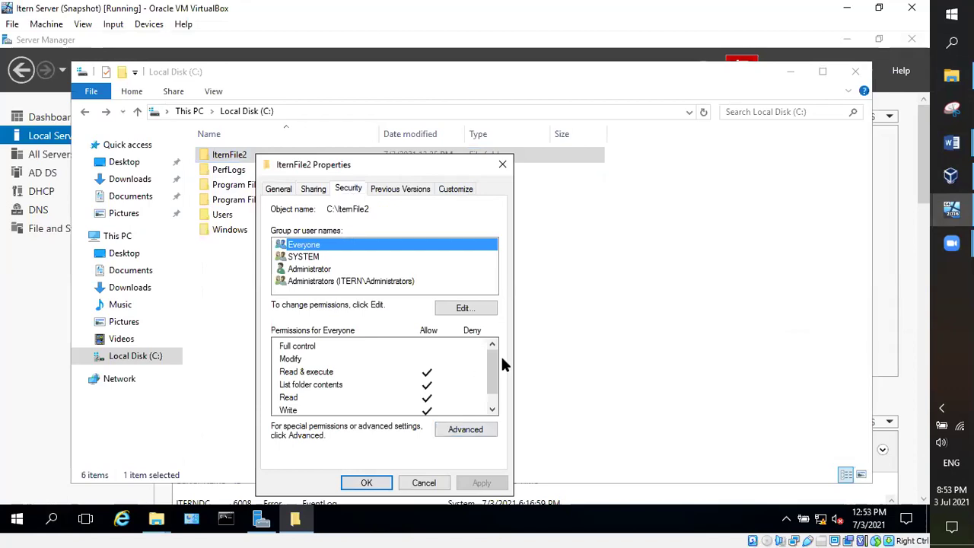
Step: Remove Modify and Write for Everyone on IternFile2 and apply, leaving read-only access
scroll(491, 358, down, 1)
click(463, 308)
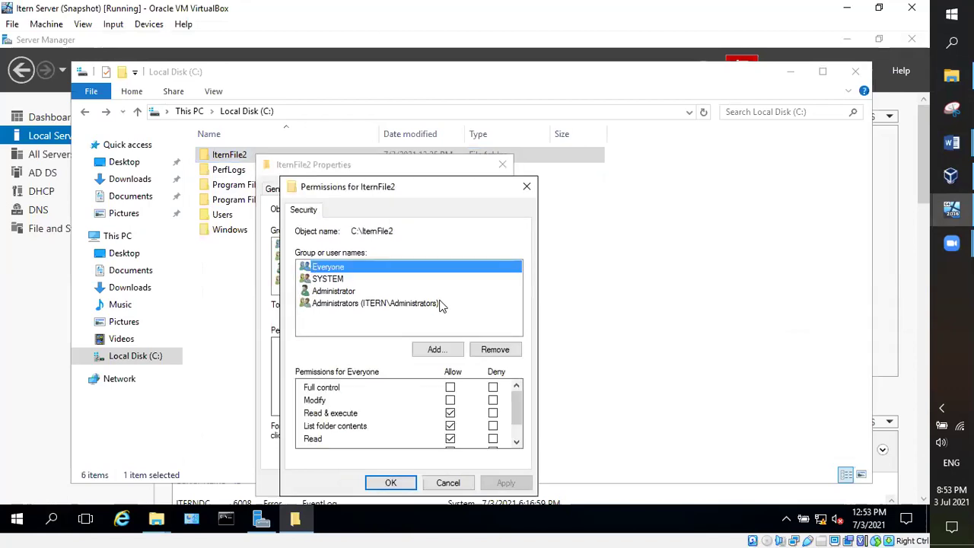
click(451, 388)
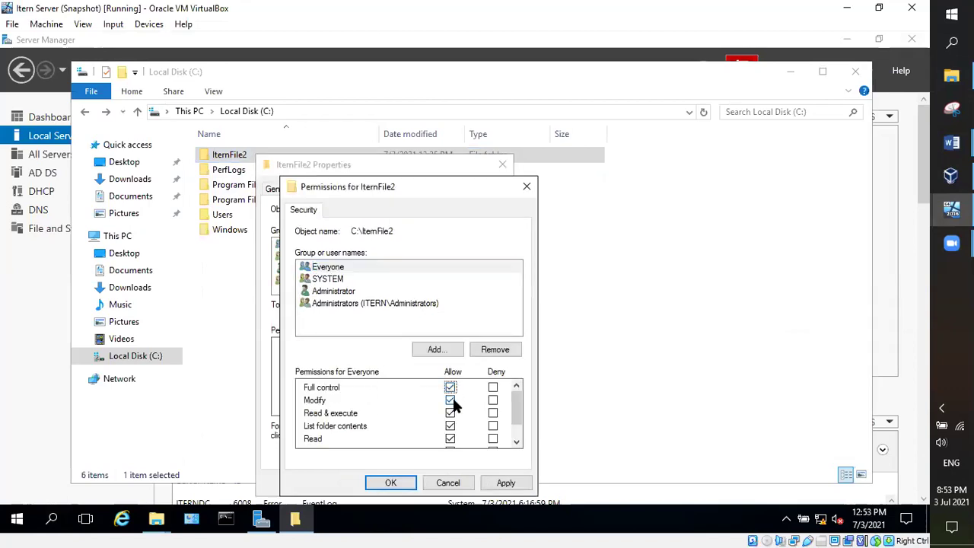
click(450, 400)
scroll(513, 415, down, 1)
click(450, 427)
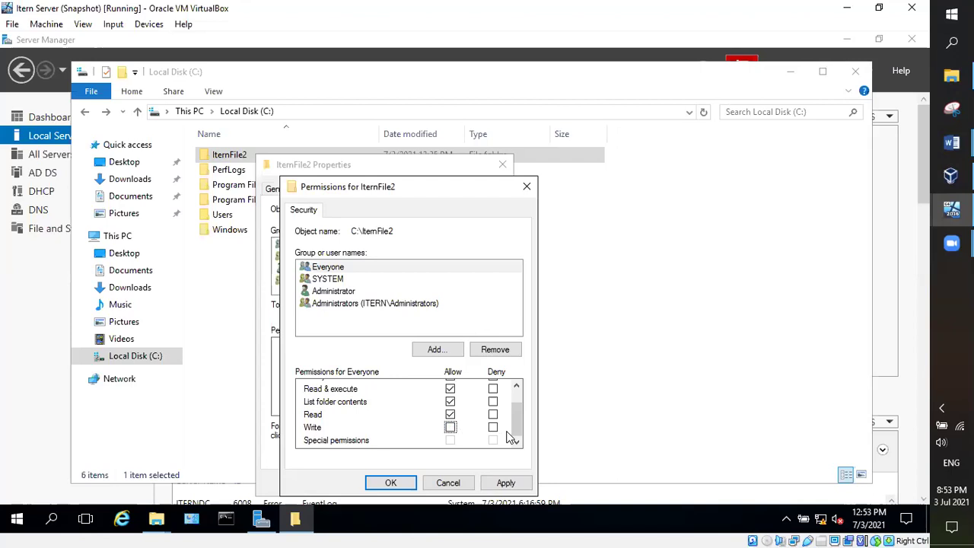
mouse_move(513, 438)
mouse_down()
mouse_move(512, 404)
mouse_move(512, 430)
mouse_up()
click(499, 484)
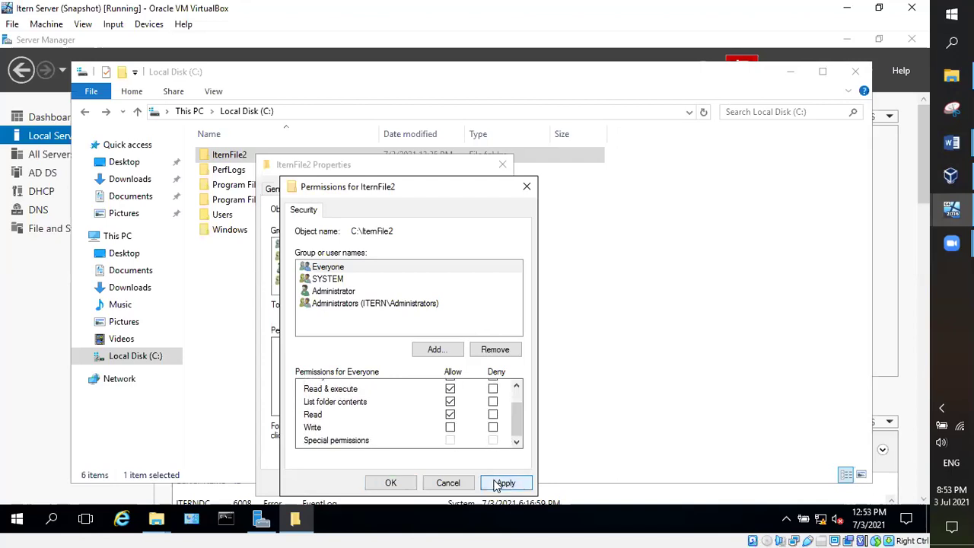
click(399, 486)
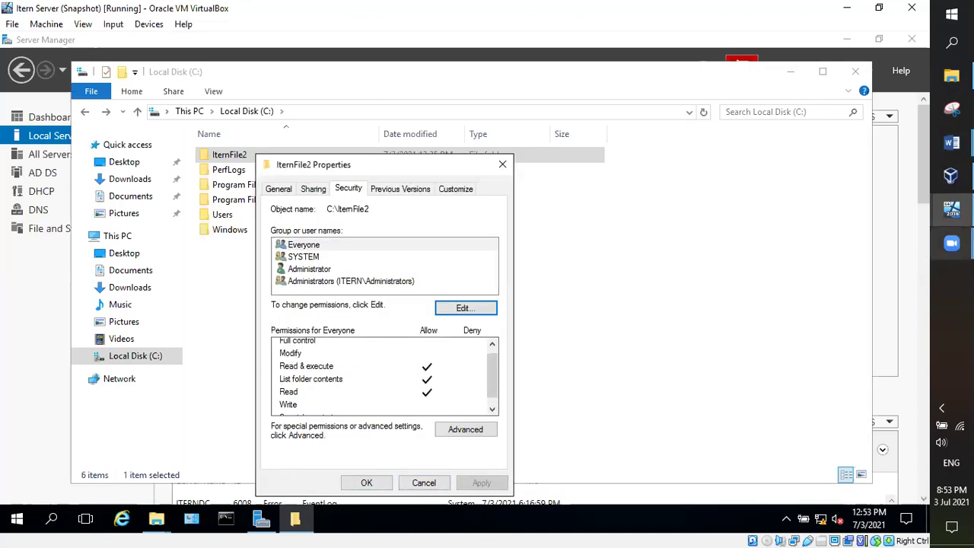
Step: On the client VM, close Notepad and refresh the IternFile2 file list
mouse_move(951, 207)
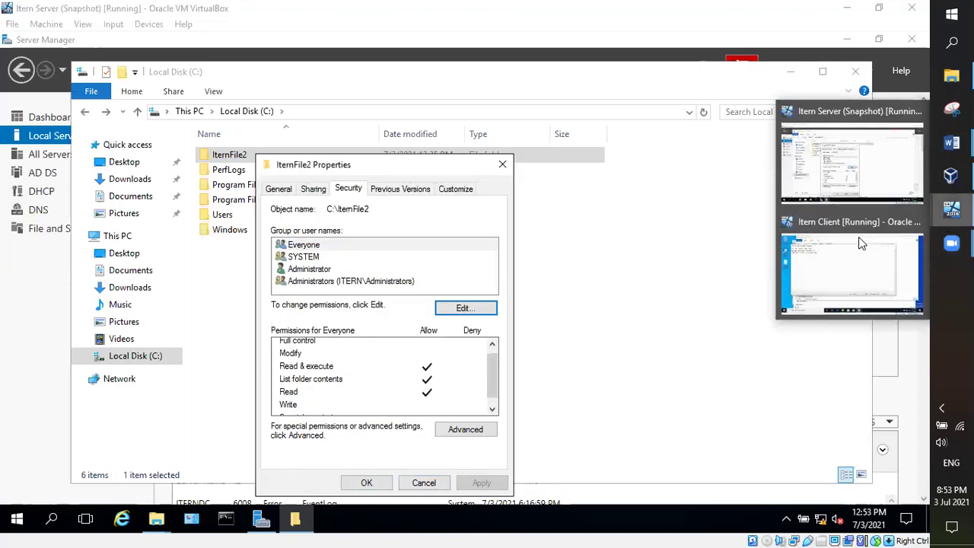
click(860, 265)
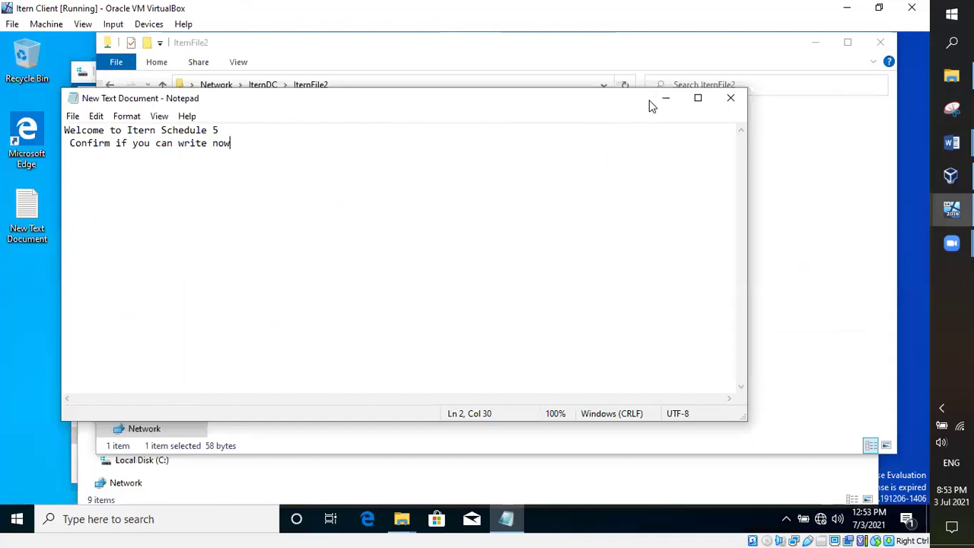
click(730, 98)
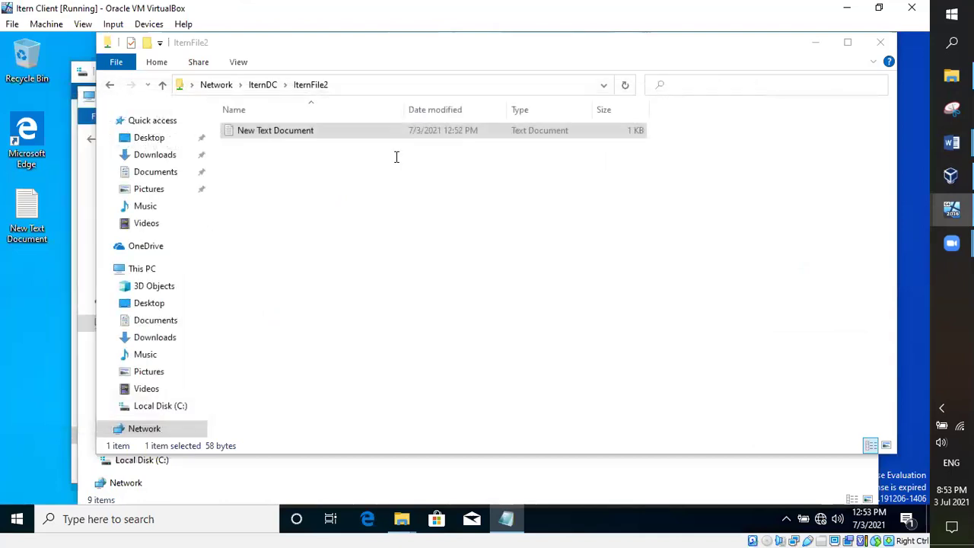
right_click(372, 216)
click(409, 274)
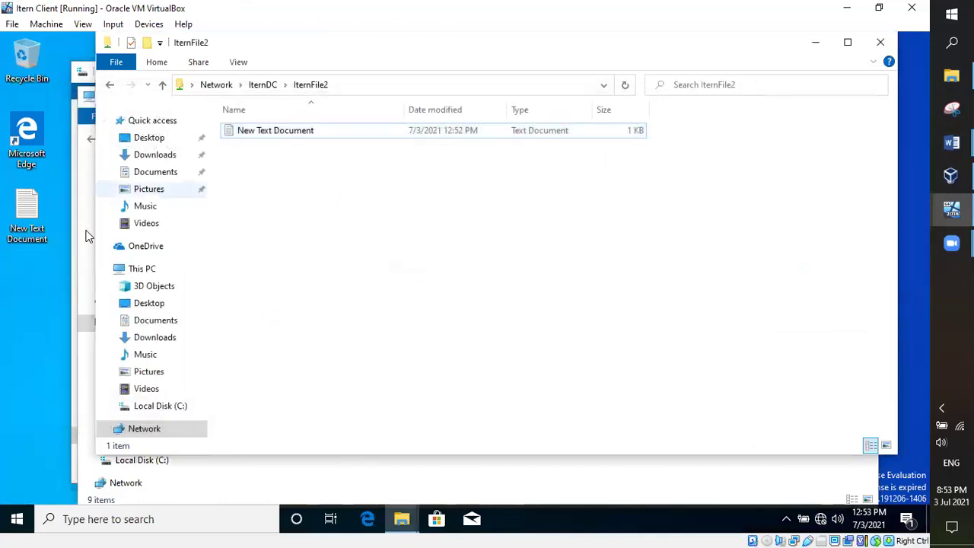
Step: Copy the desktop New Text Document into IternFile2, choose Replace, and dismiss the access-denied error
click(27, 213)
right_click(27, 213)
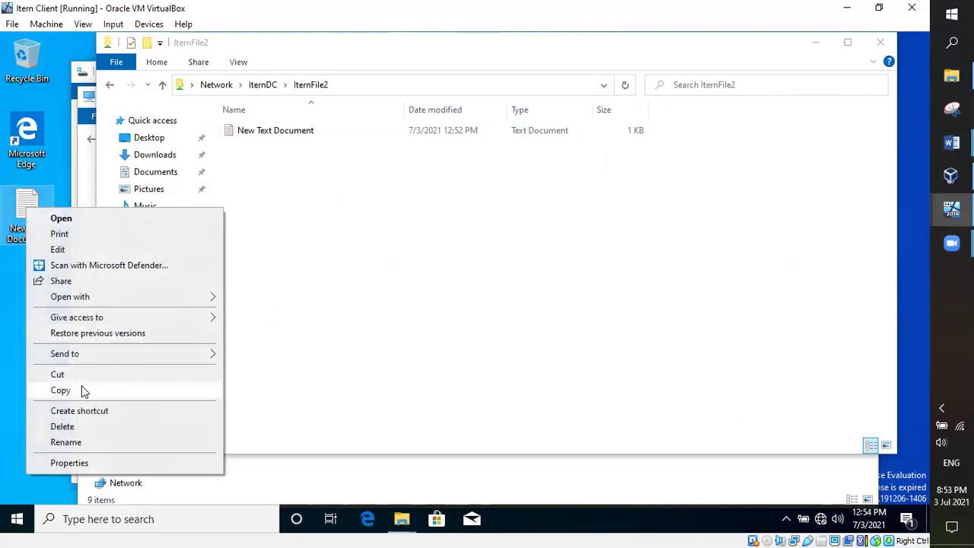
click(82, 386)
right_click(351, 199)
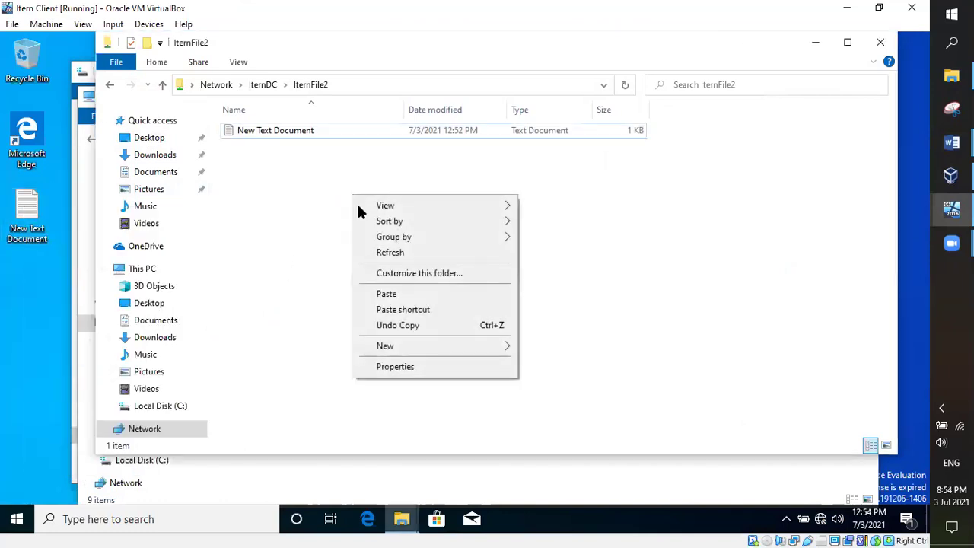
click(391, 300)
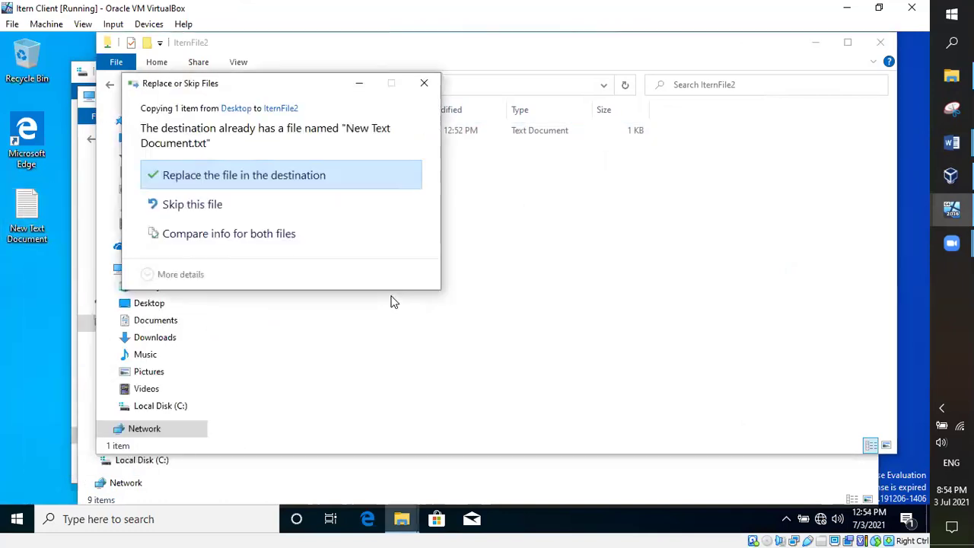
click(212, 176)
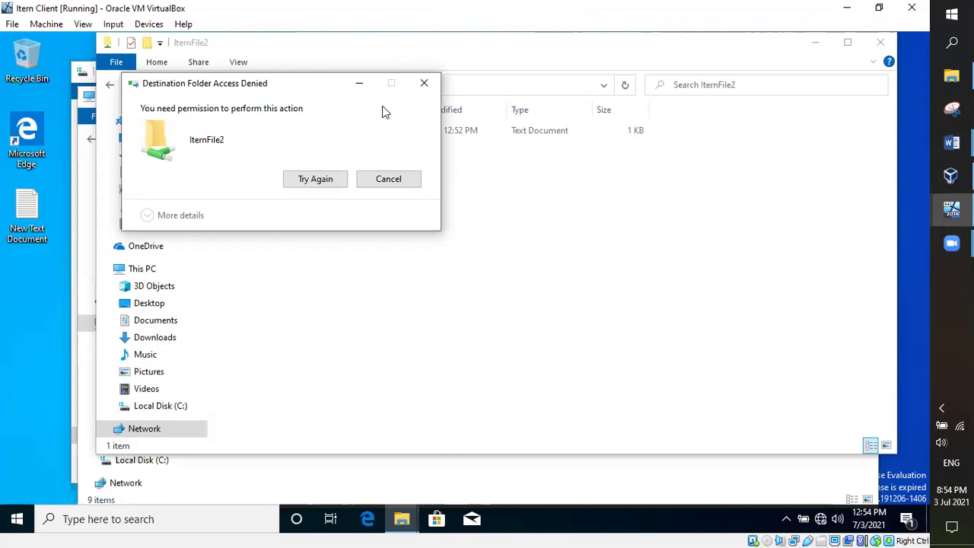
click(377, 183)
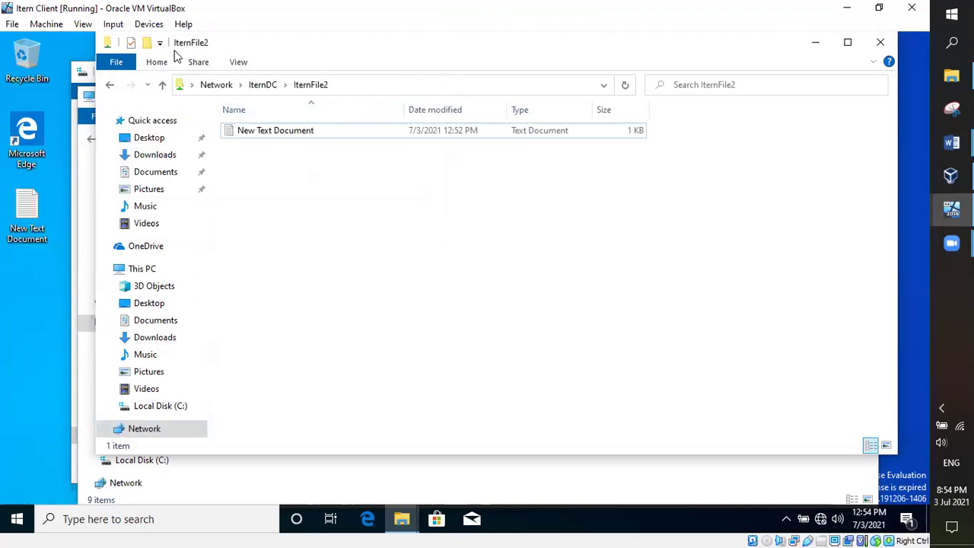
drag(851, 127, 827, 154)
Step: Search \\IternDC on the client, then go Back from IternFile2 to the server's share list
click(396, 526)
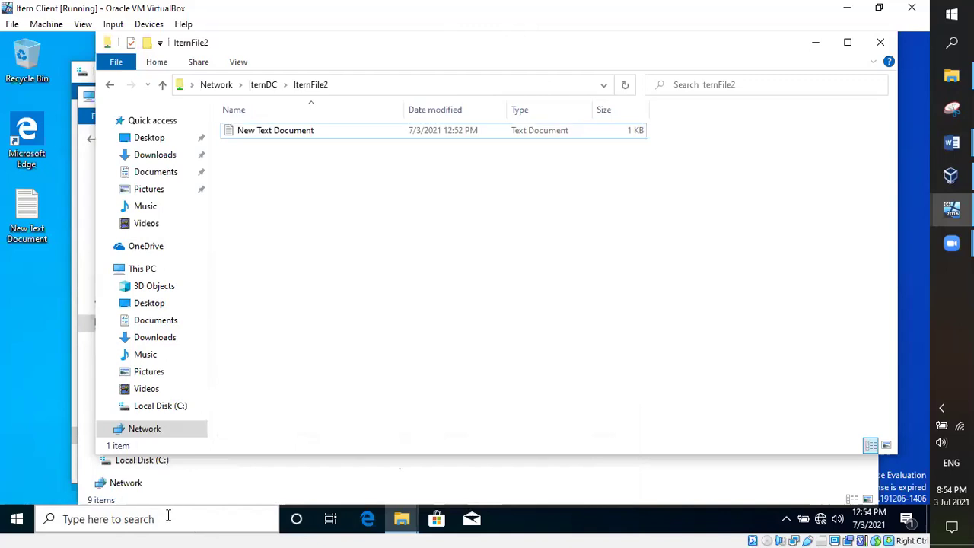
click(168, 519)
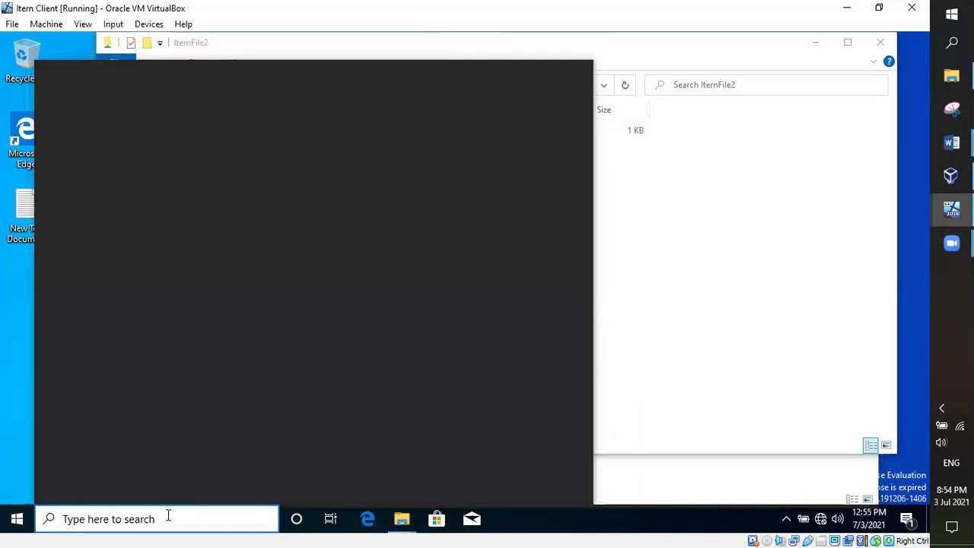
text(l)
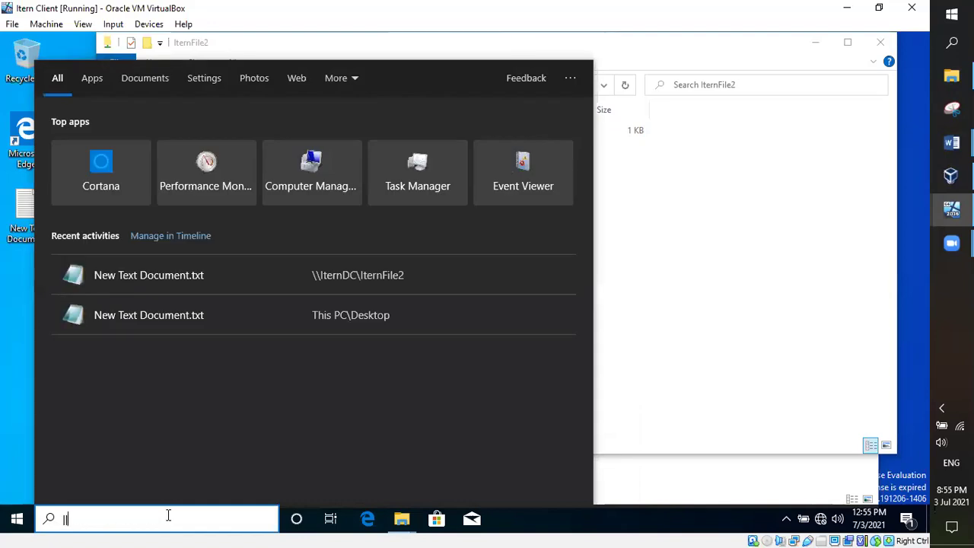
text(\)
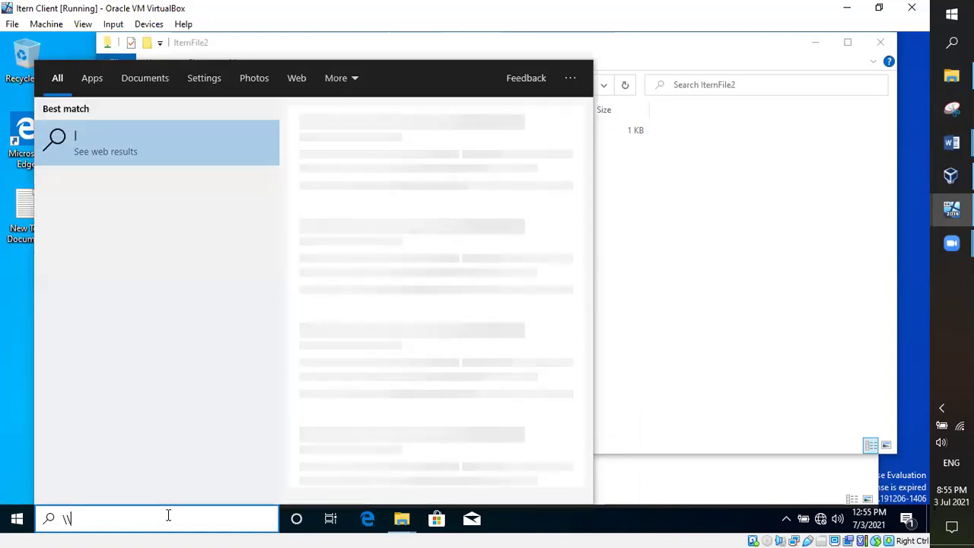
text(IternDC)
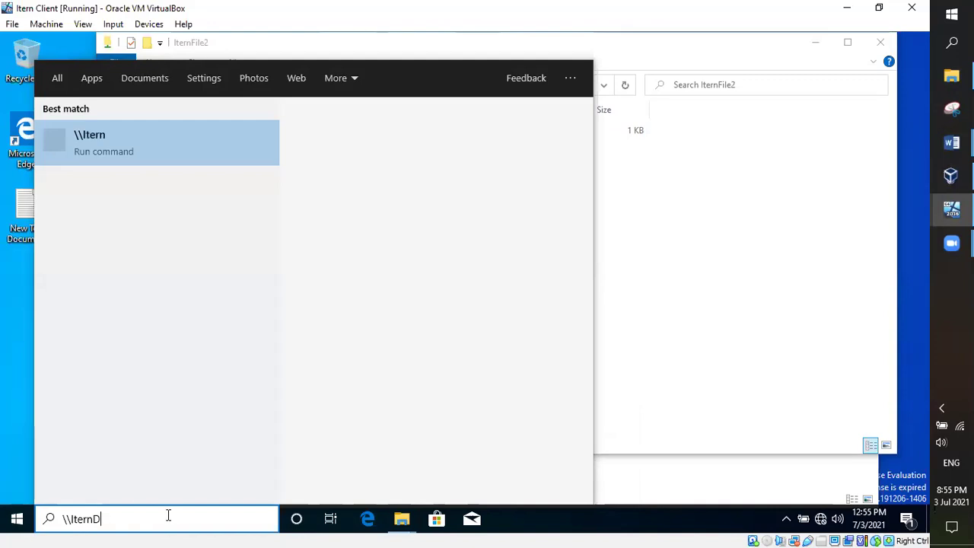
key(Return)
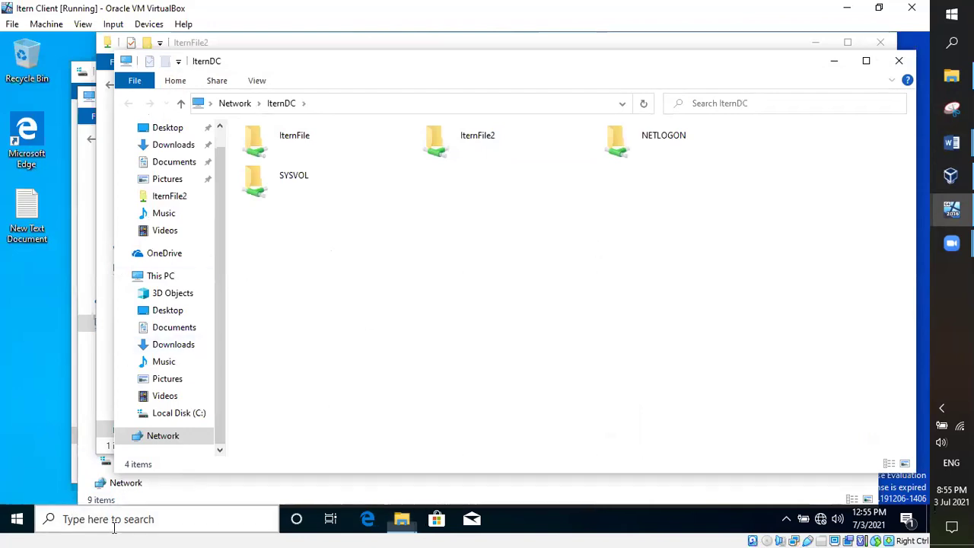
click(71, 520)
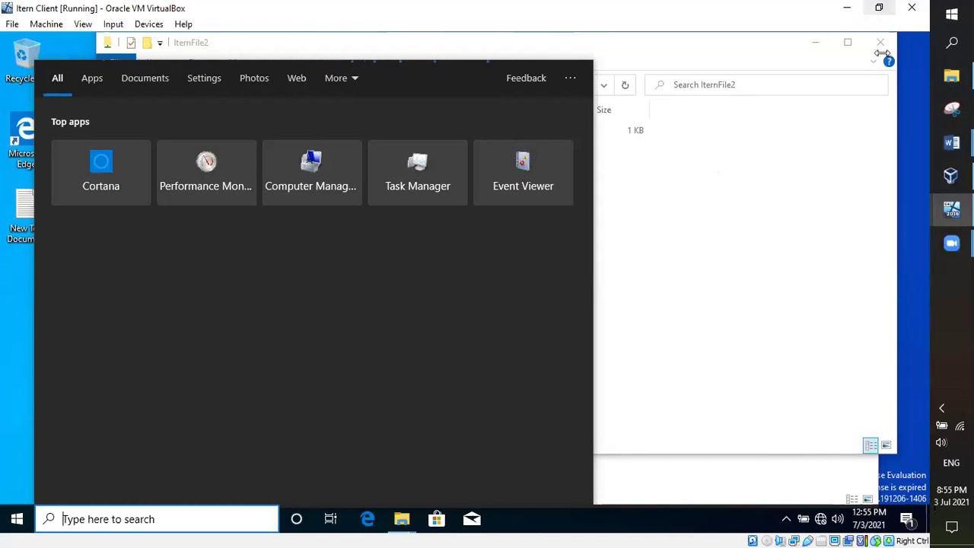
click(784, 195)
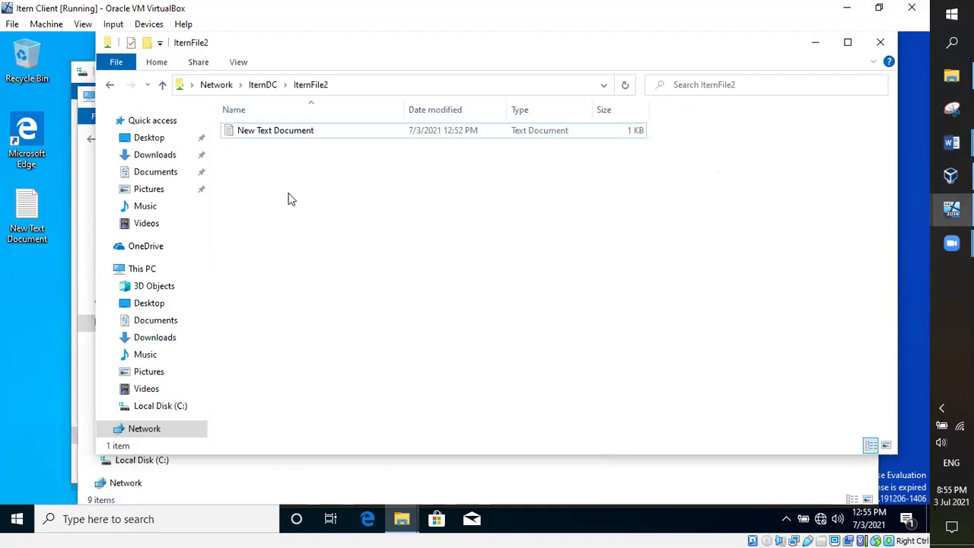
click(111, 87)
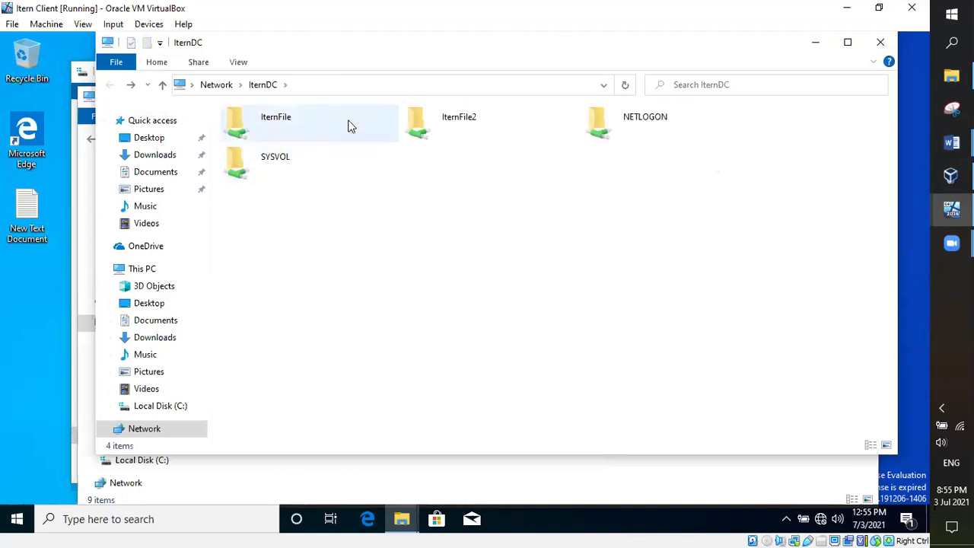
Step: Open IternFile2, try creating a new Text Document, and dismiss the Access Denied warning
double_click(436, 125)
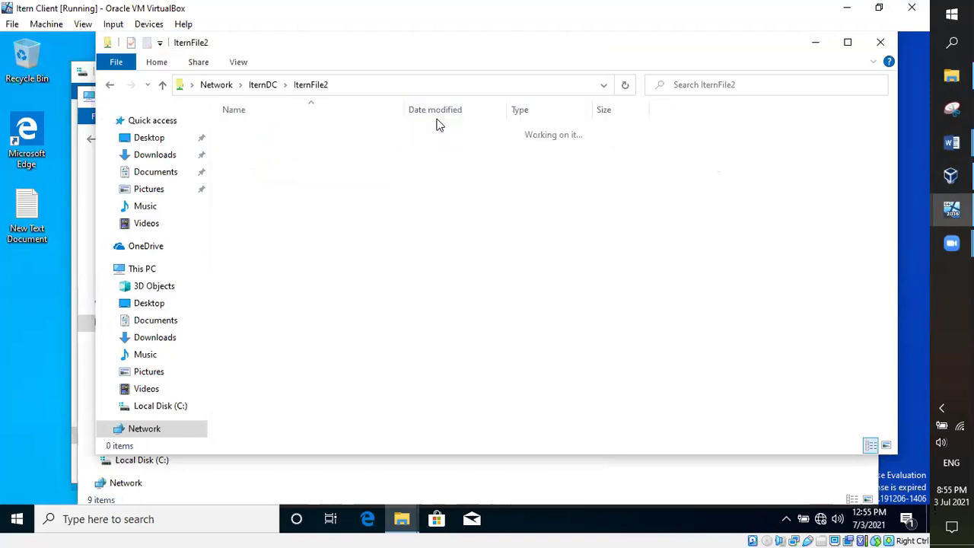
right_click(368, 217)
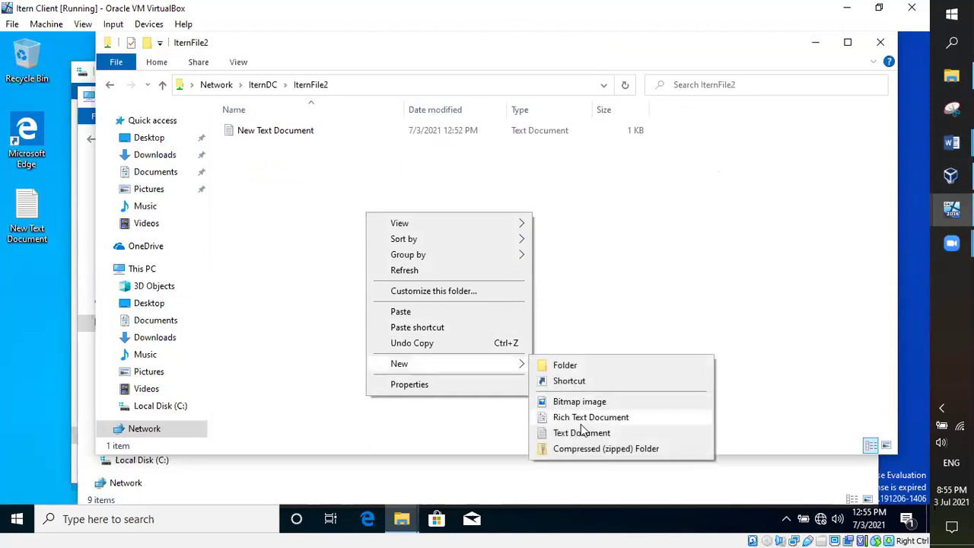
click(579, 432)
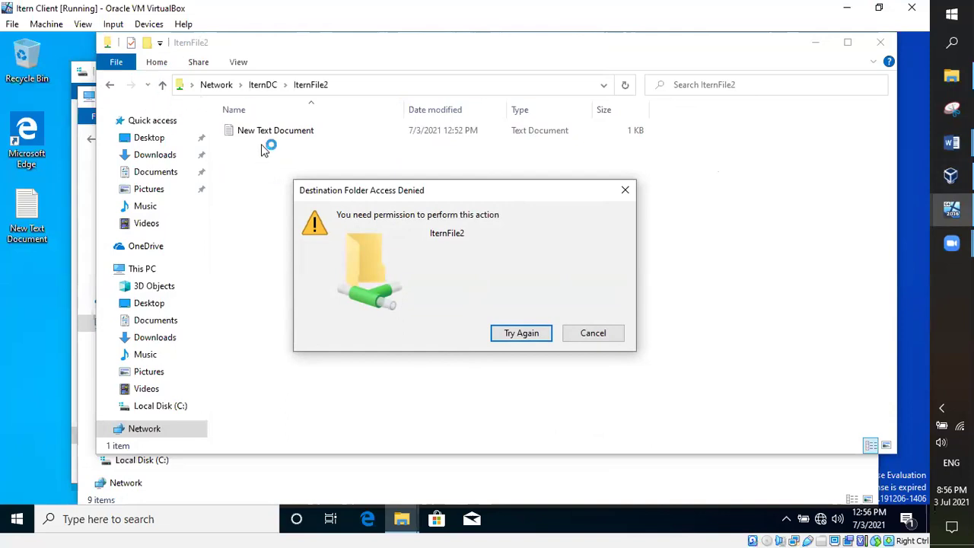
click(596, 338)
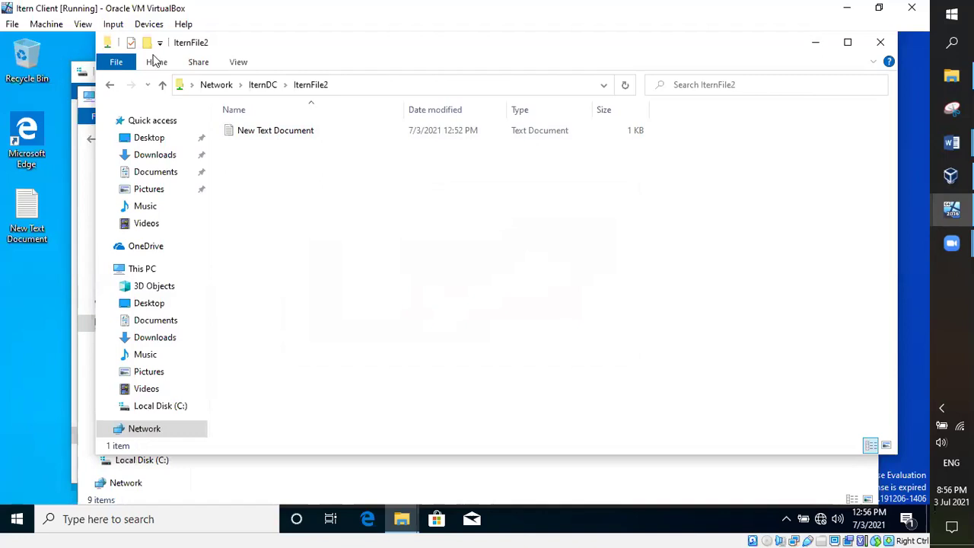
Step: On the server VM, close the IternFile2 properties and select New Text Document inside IternFile2
mouse_move(951, 176)
click(848, 152)
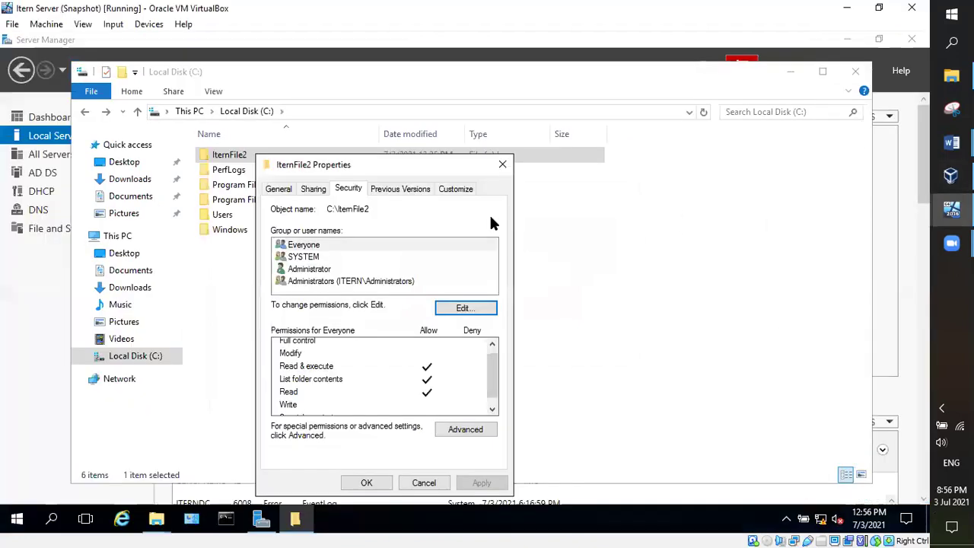
click(387, 481)
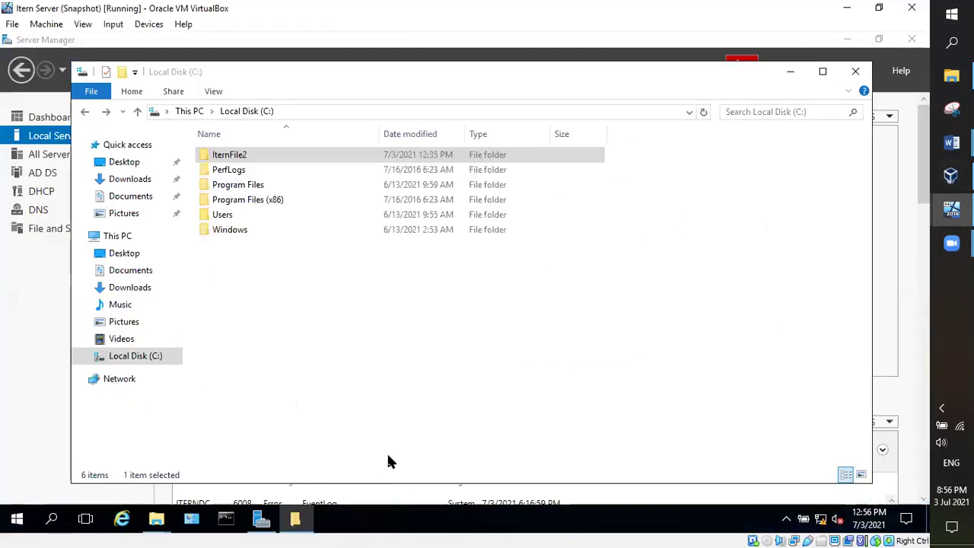
double_click(224, 155)
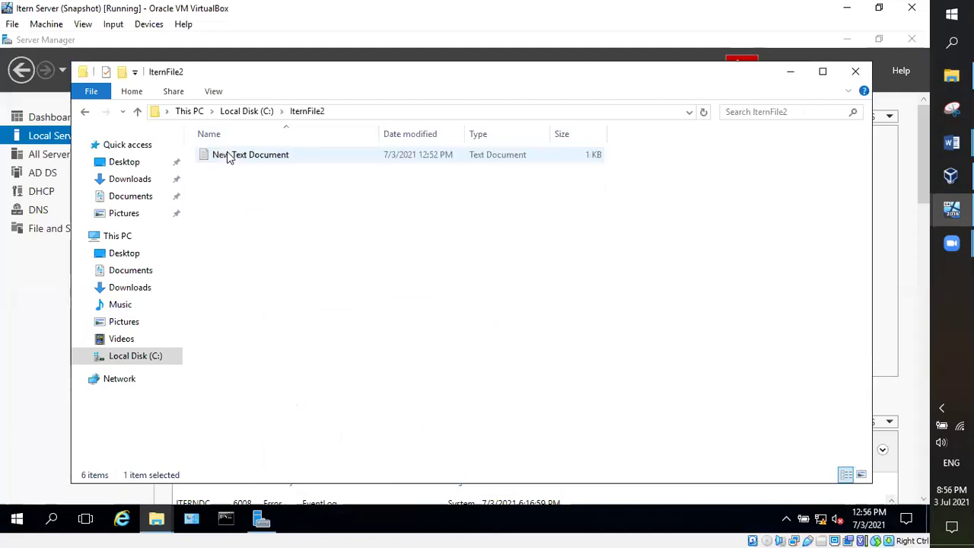
click(238, 157)
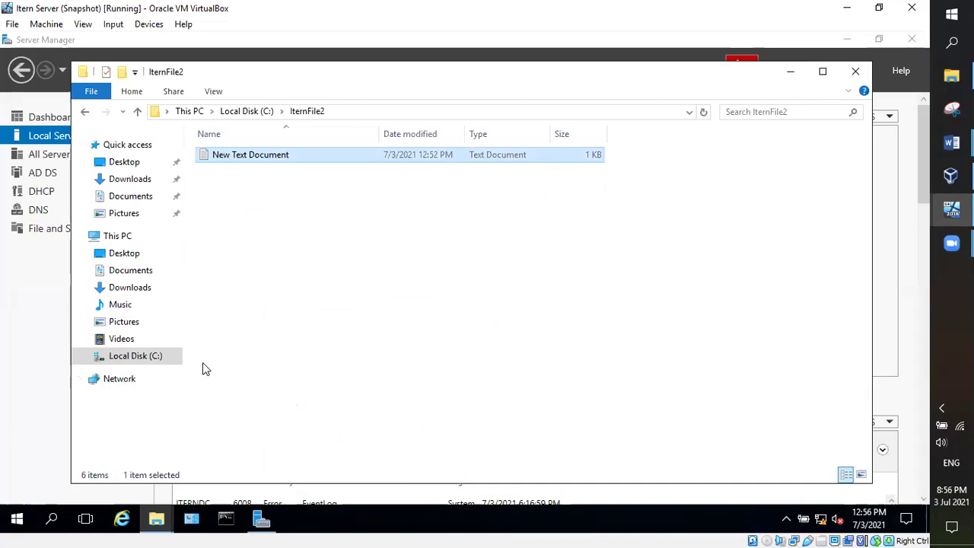
Step: Allow Everyone Full control in New Text Document's Security permissions, apply, and close Properties
right_click(228, 152)
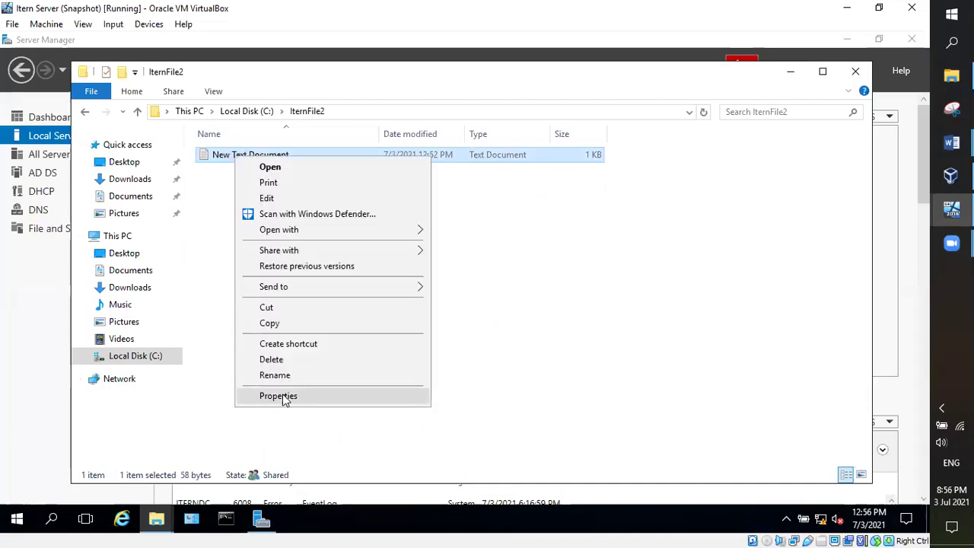
click(285, 397)
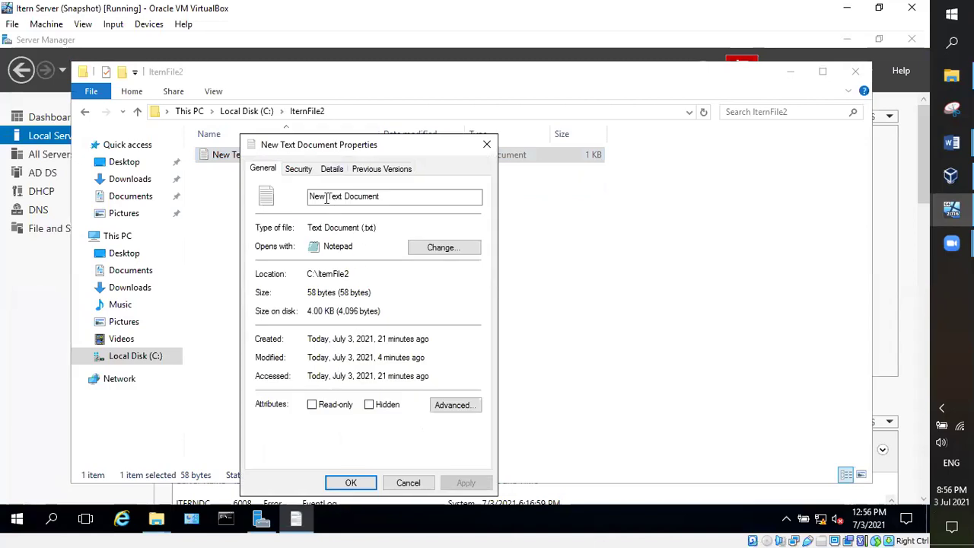
click(299, 170)
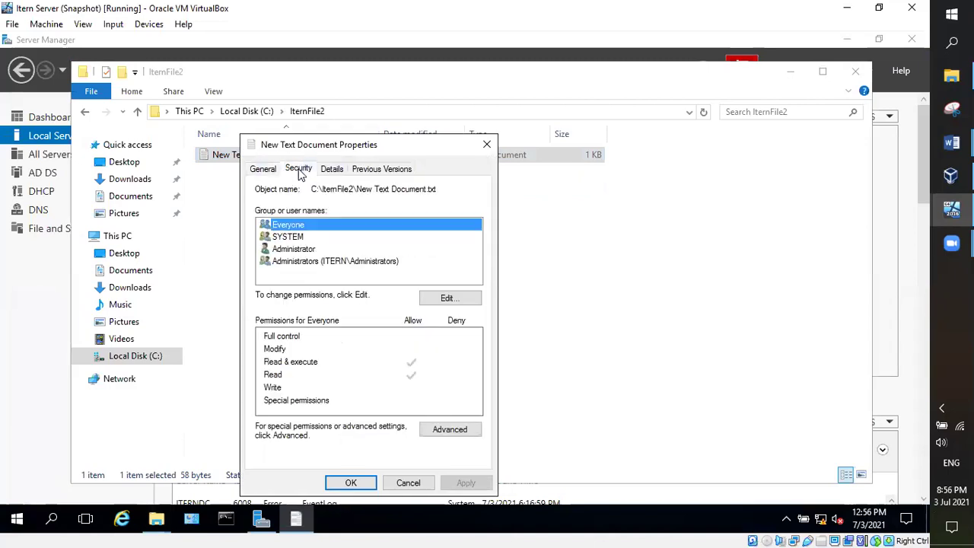
click(455, 297)
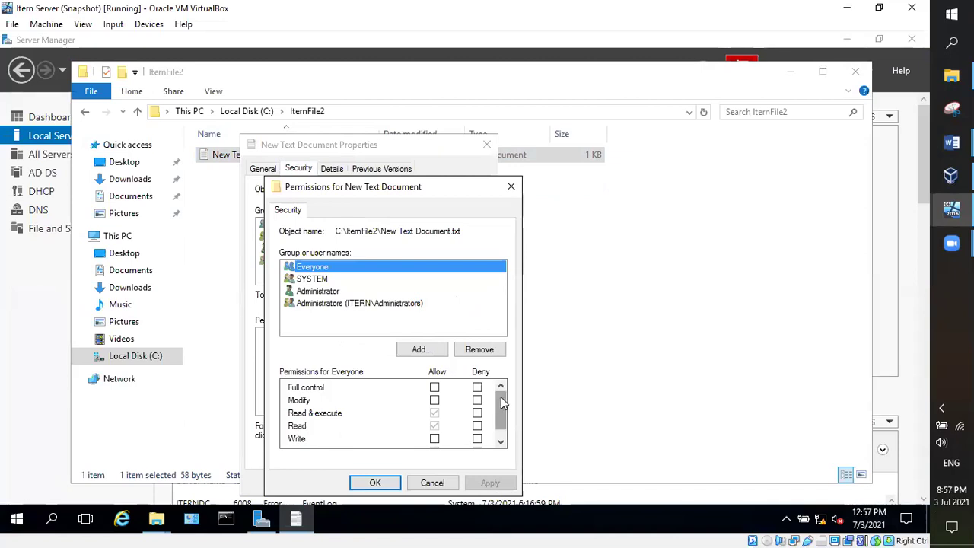
click(434, 388)
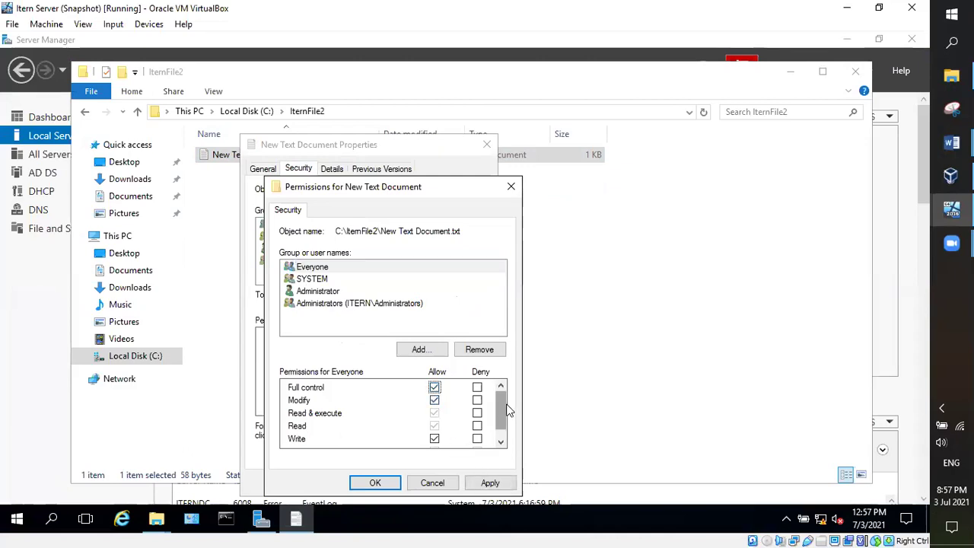
drag(502, 408, 501, 424)
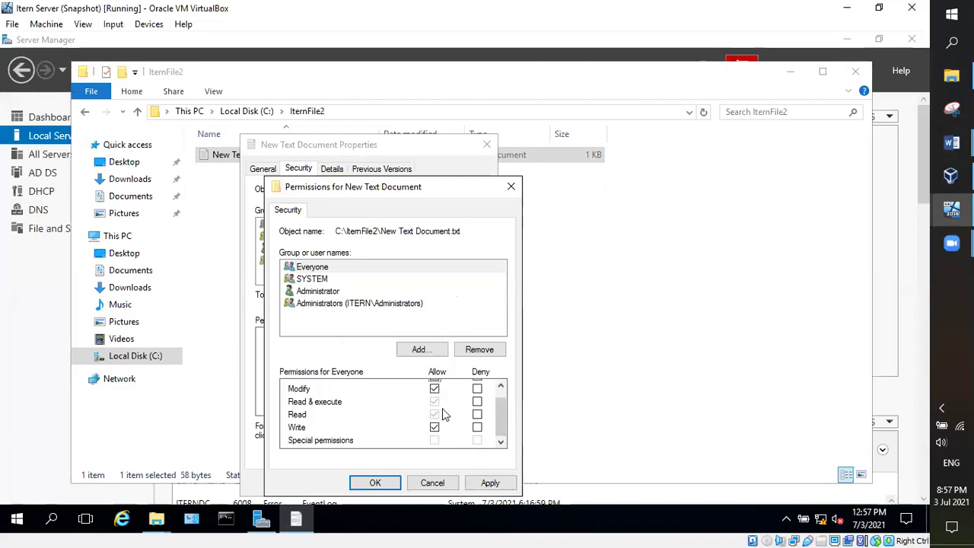
scroll(501, 417, up, 1)
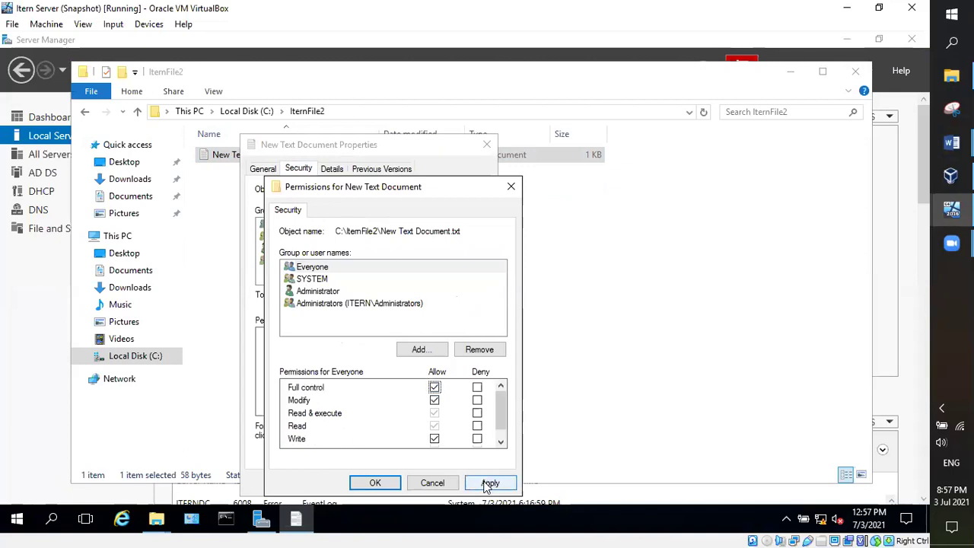
click(490, 482)
click(376, 483)
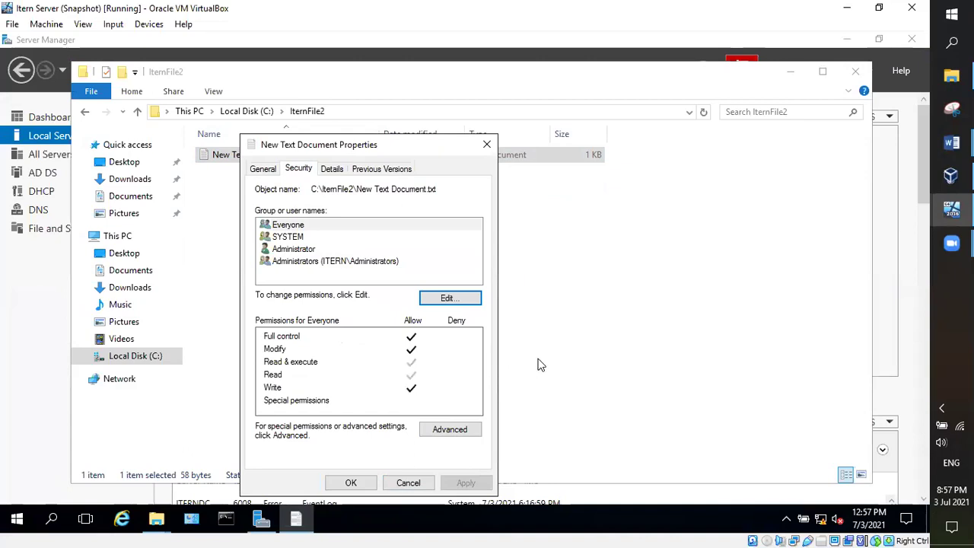
key(Return)
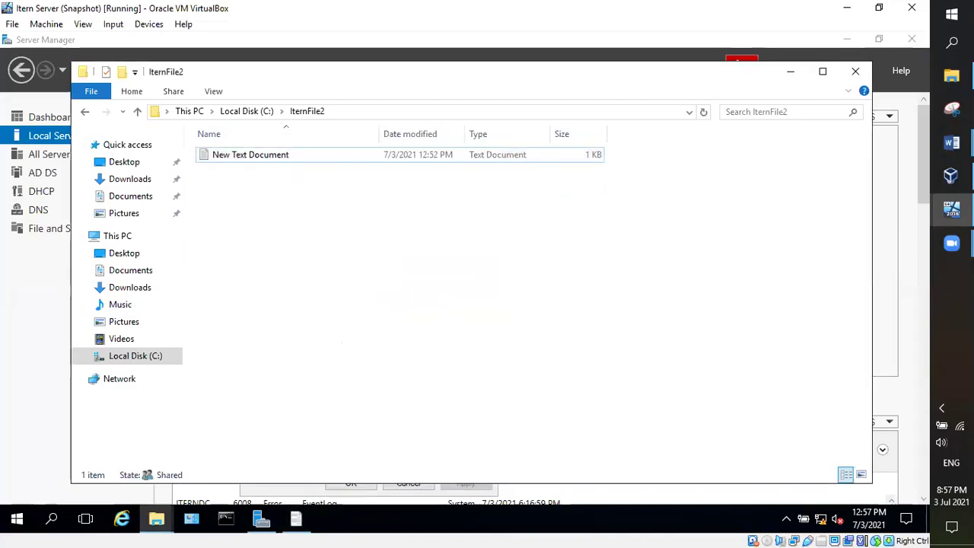
Step: Check the client virtual machine, then return to the server virtual machine
mouse_move(951, 210)
click(865, 270)
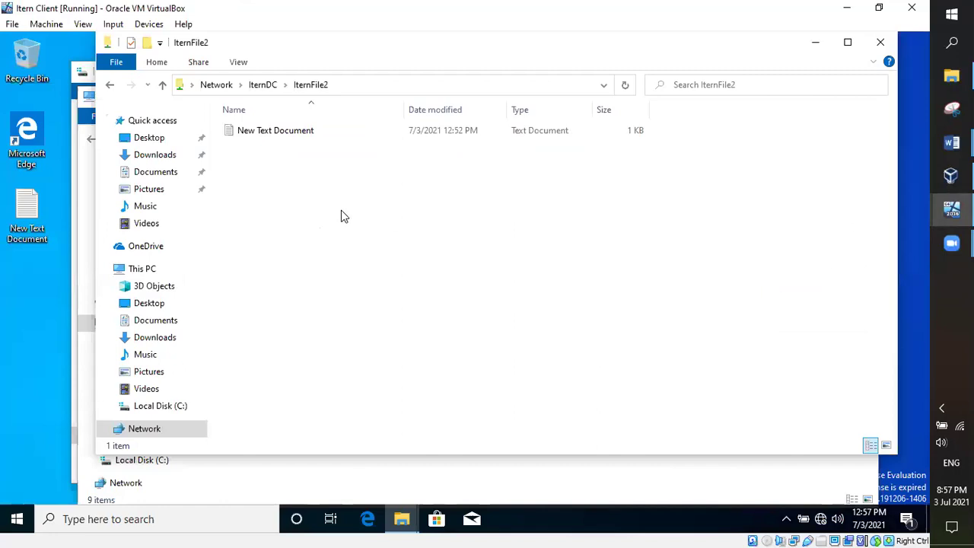
mouse_move(951, 209)
click(831, 154)
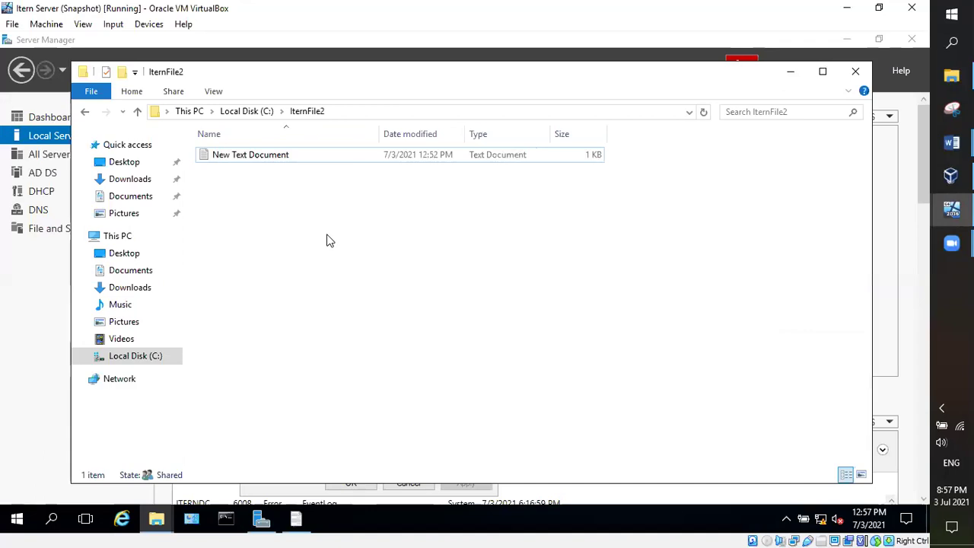
Step: Create two new Text Documents and a Rich Text Document in IternFile2, keeping default names
right_click(327, 241)
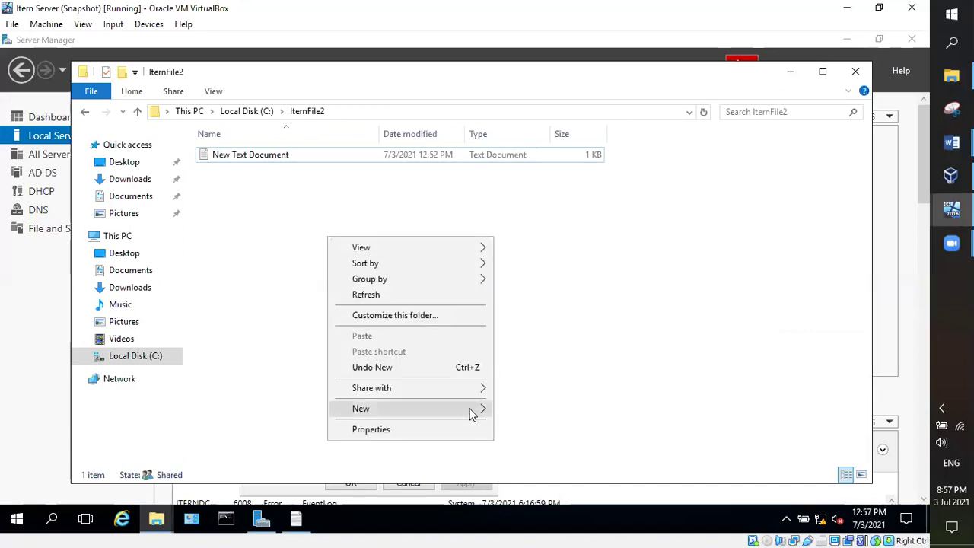
mouse_move(470, 416)
click(525, 493)
click(346, 266)
right_click(344, 267)
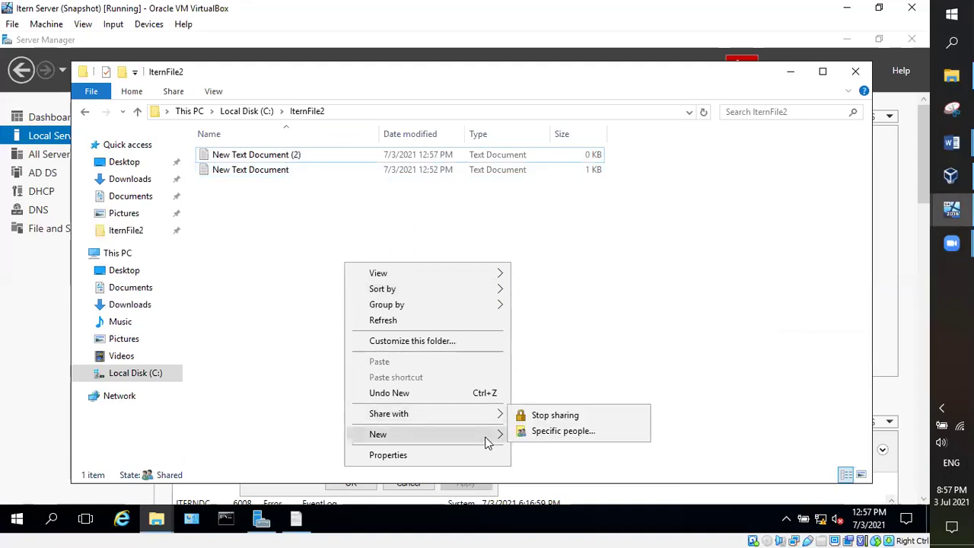
mouse_move(487, 440)
click(544, 402)
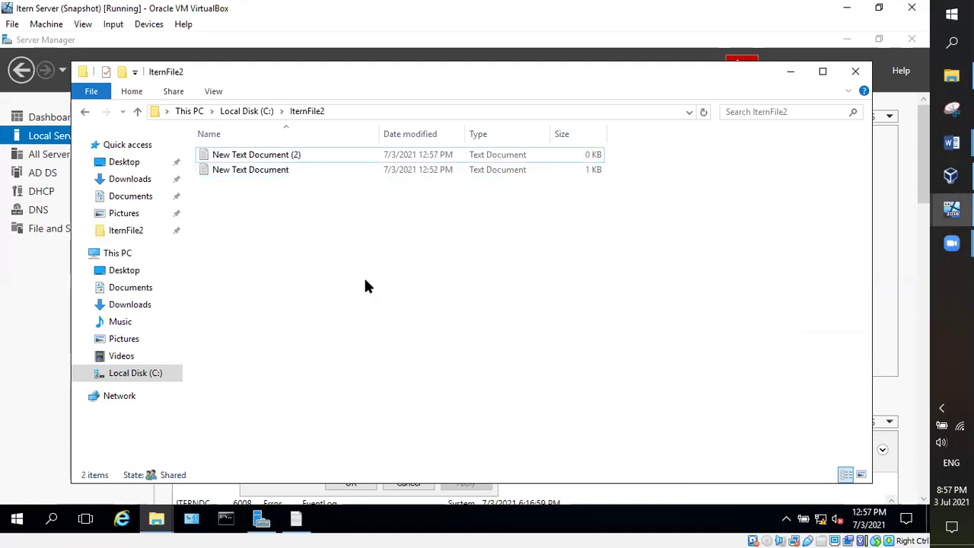
right_click(365, 280)
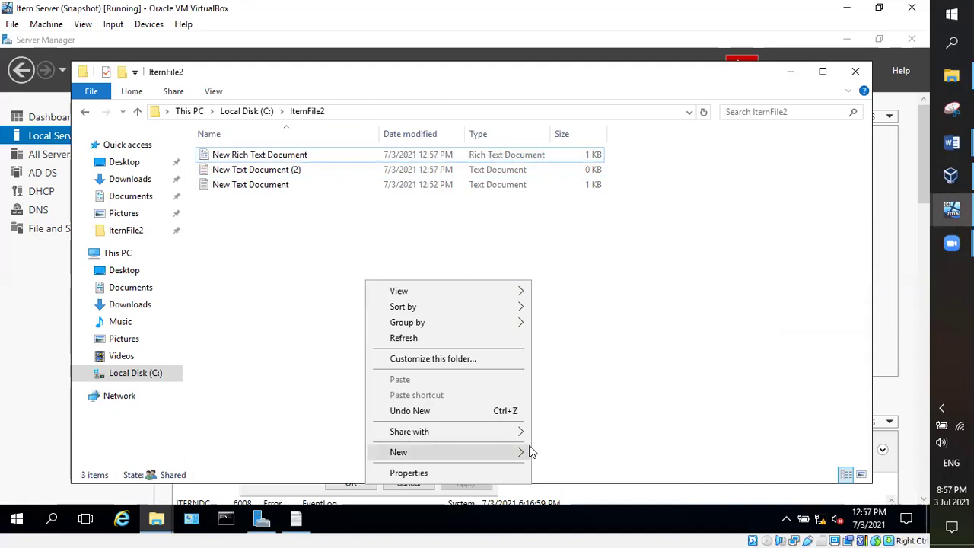
mouse_move(522, 452)
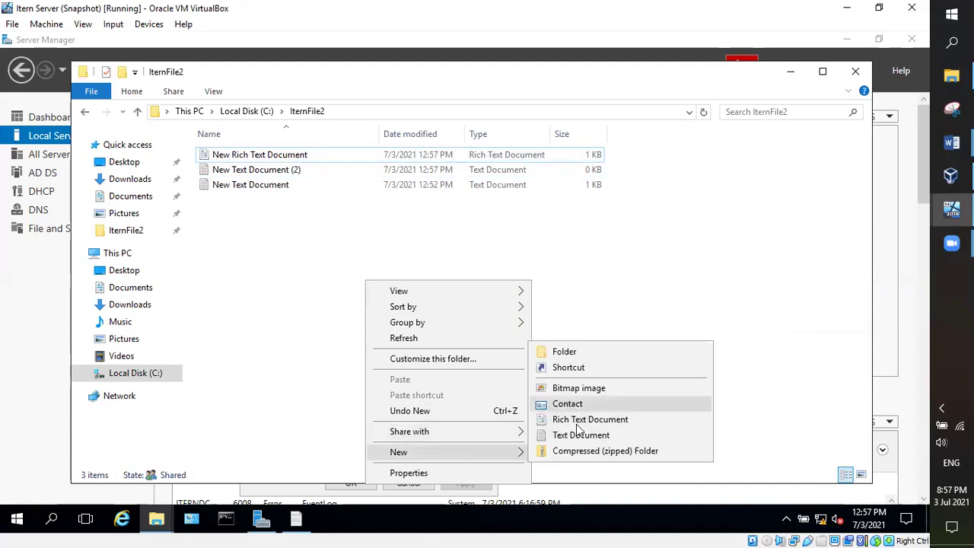
click(578, 436)
click(497, 338)
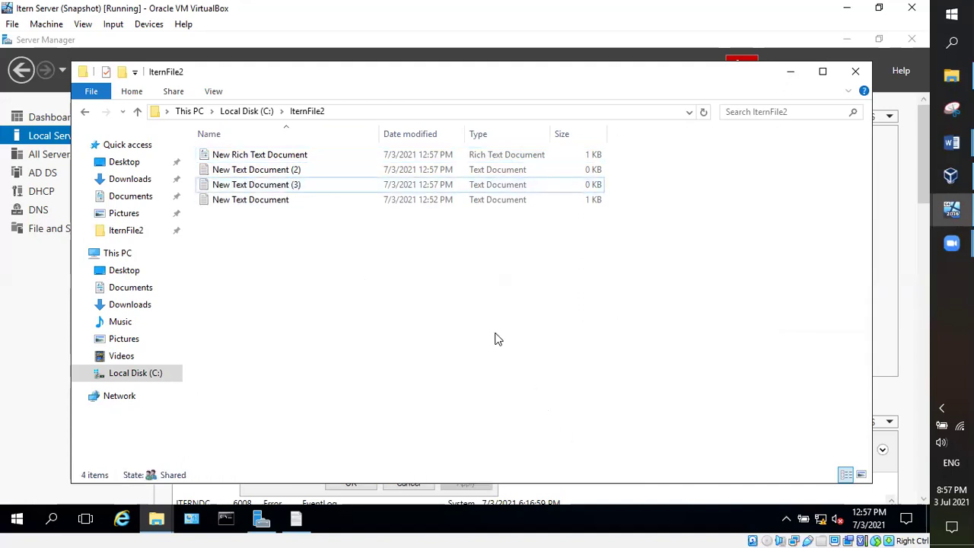
Step: Refresh IternFile2 by going up to Local Disk (C:) and reopening it twice
click(85, 113)
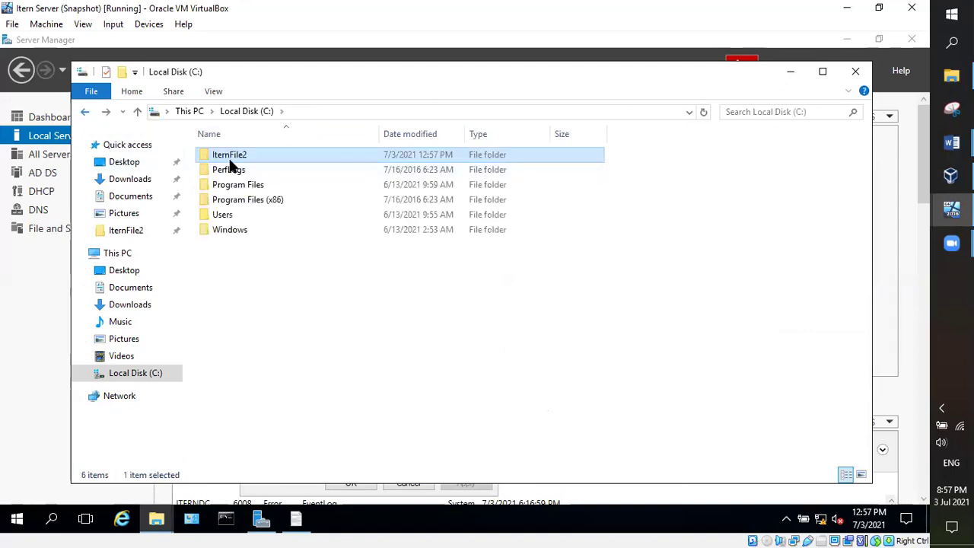
double_click(221, 157)
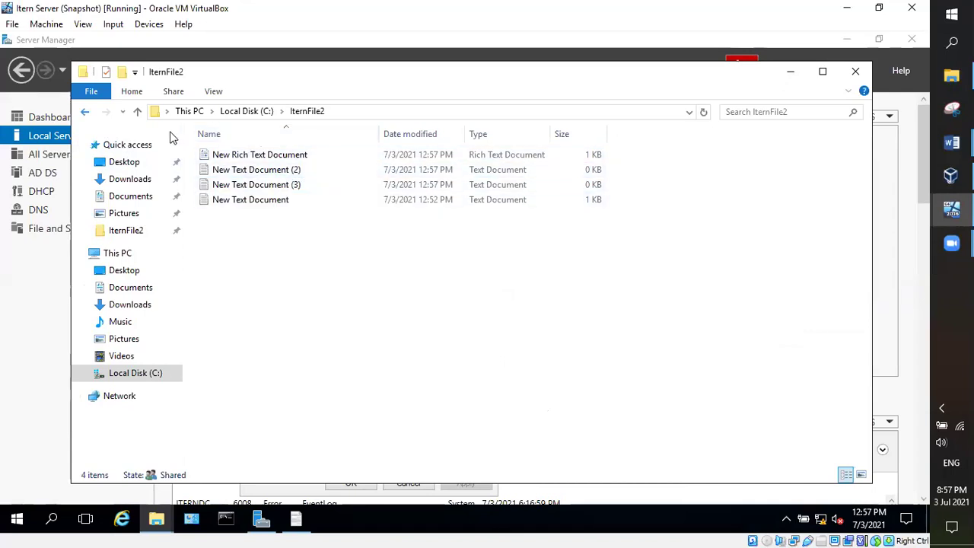
click(87, 112)
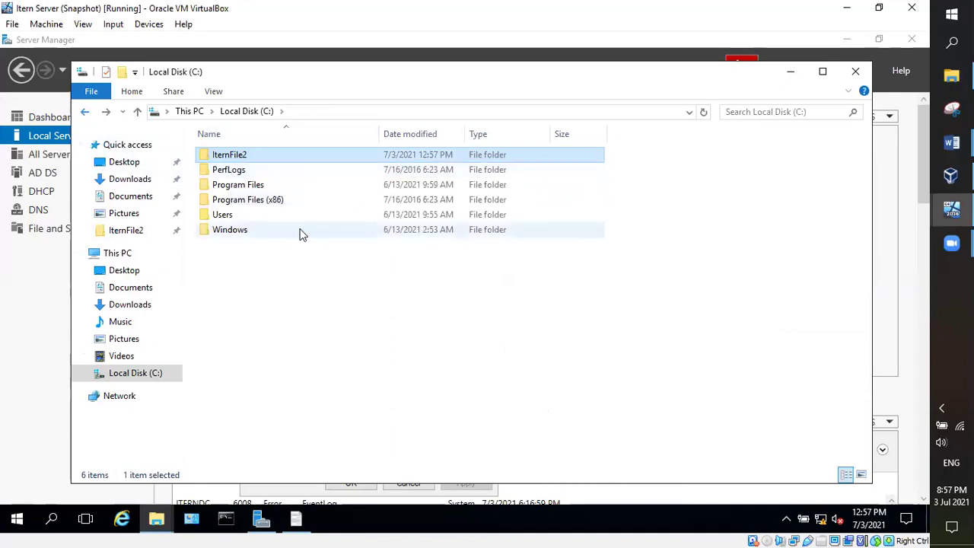
double_click(258, 157)
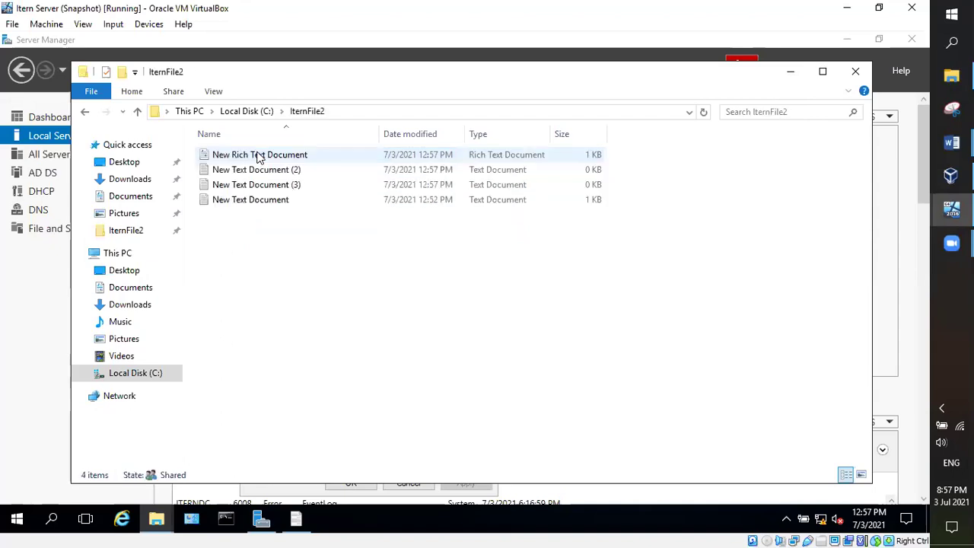
mouse_move(951, 243)
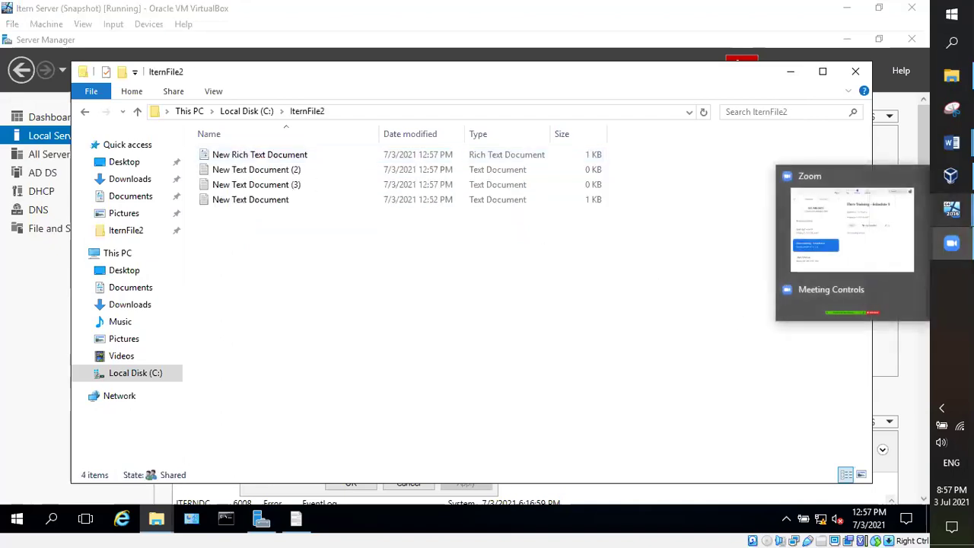
mouse_move(951, 209)
click(880, 251)
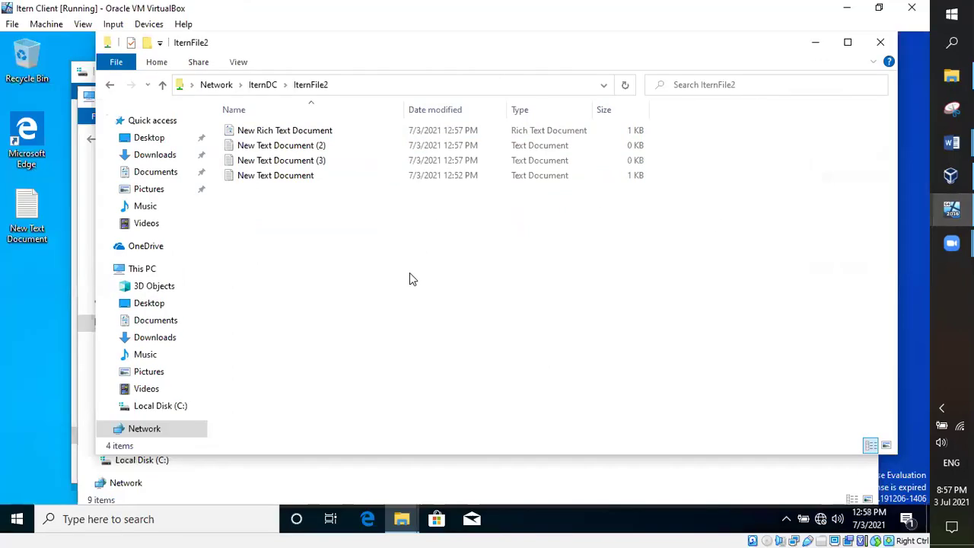
right_click(424, 241)
click(481, 299)
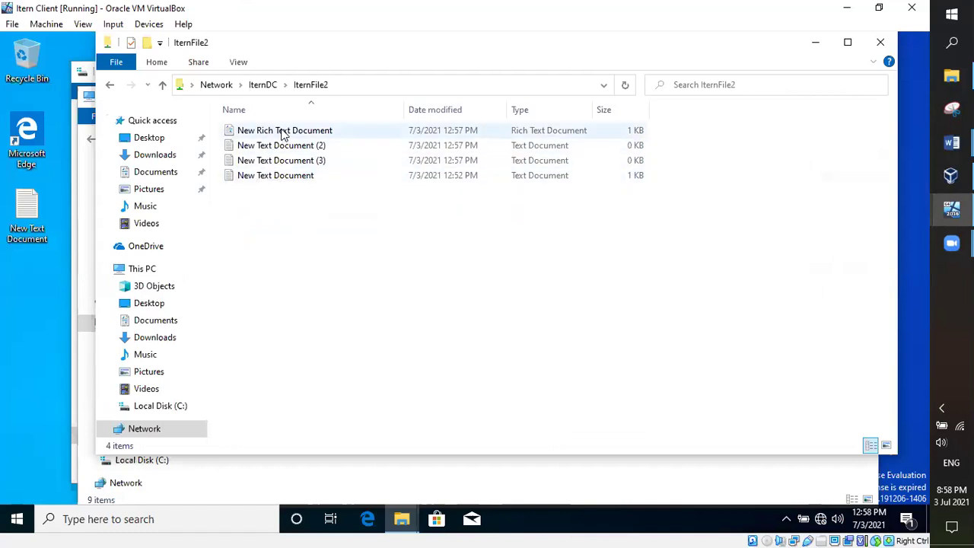
key(BackSpace)
double_click(436, 130)
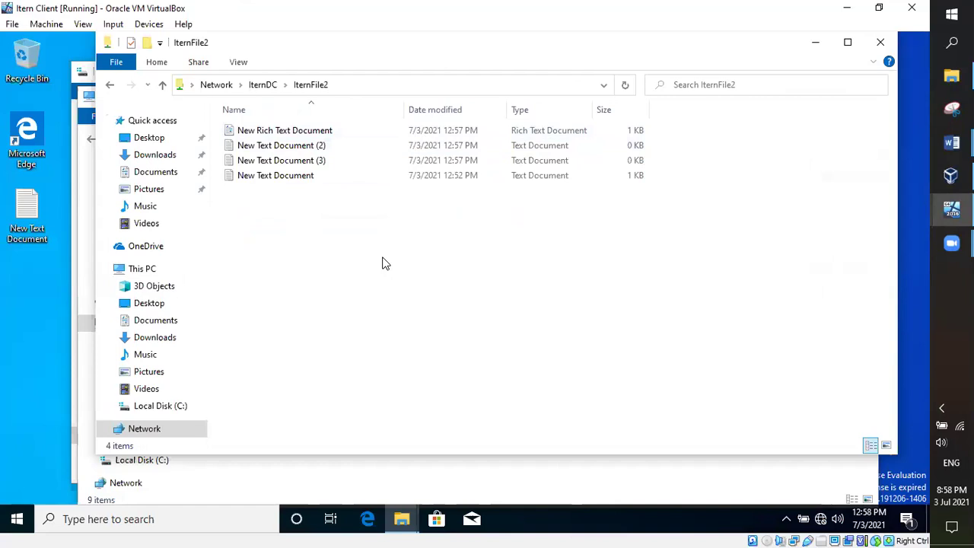
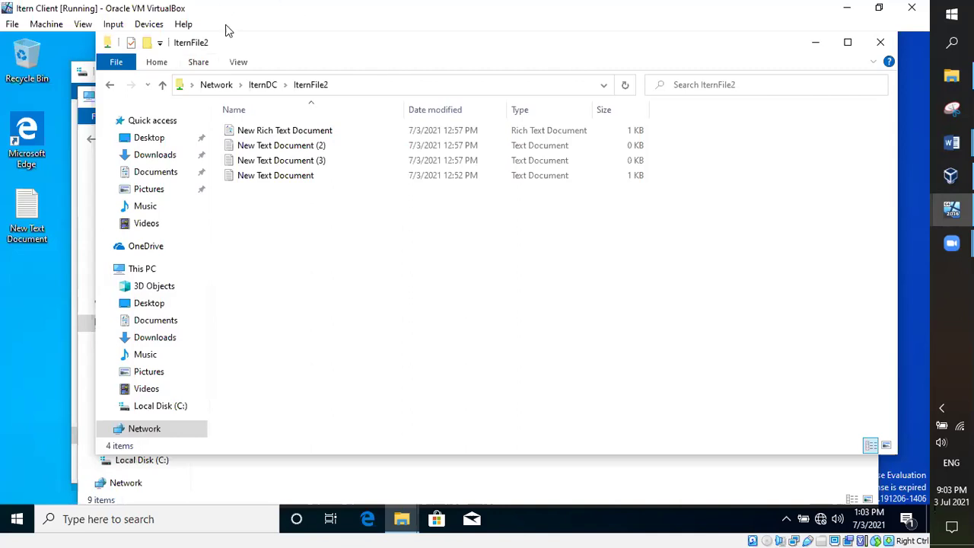
Step: Minimize the IternFile2, This PC and Local Disk (C:) Explorer windows on the client
click(815, 42)
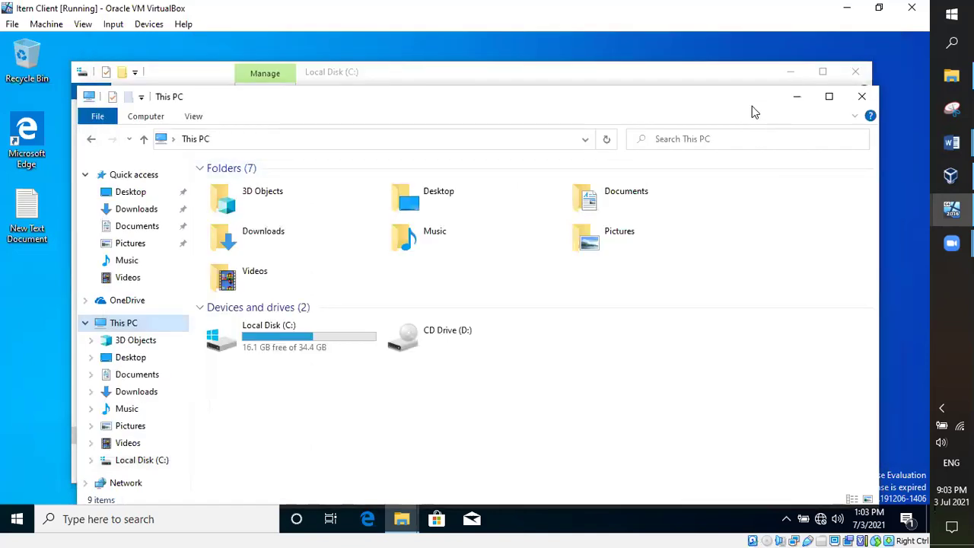
click(798, 100)
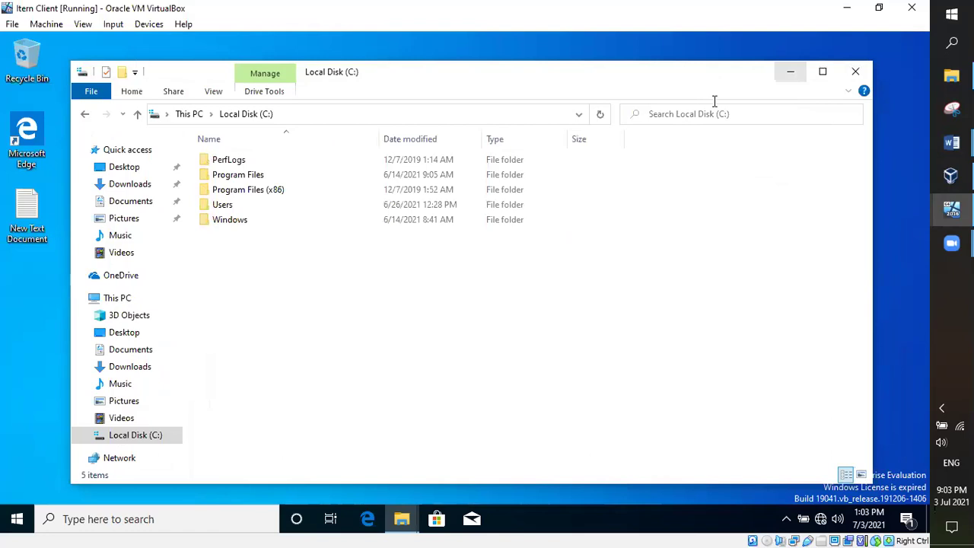
key(super+Down)
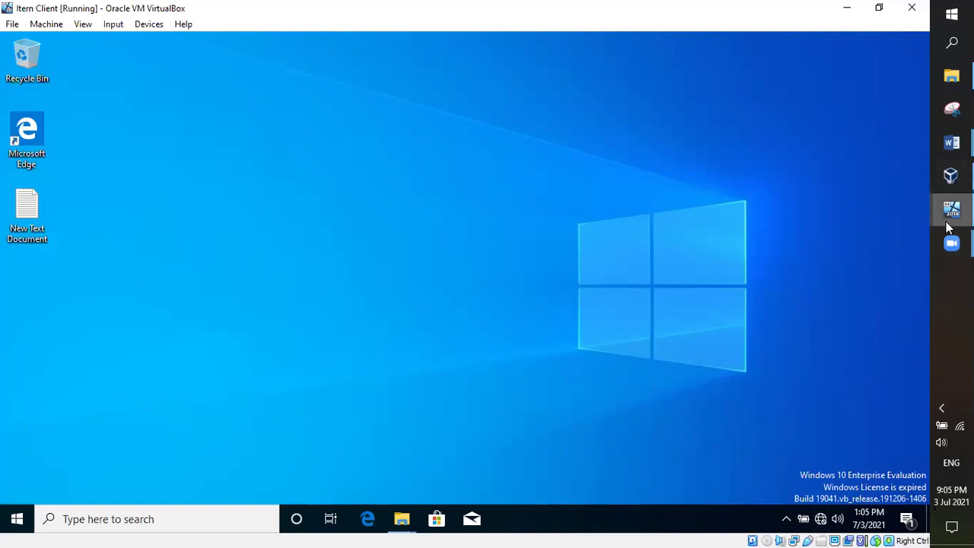
Step: Review the Class Note's 'Configure file Shares using file Explorer' section, then return to the Itern Server VM
mouse_move(952, 142)
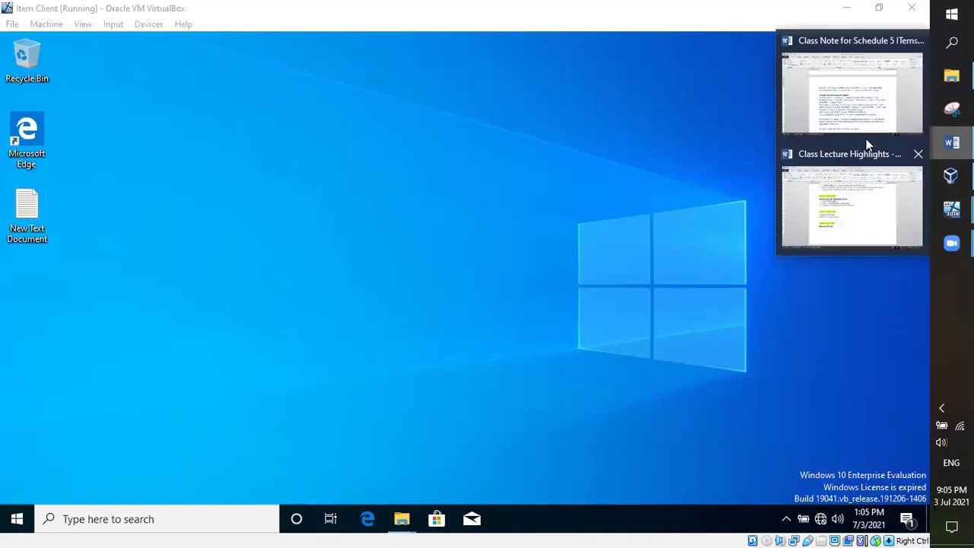
click(844, 122)
scroll(591, 290, up, 1)
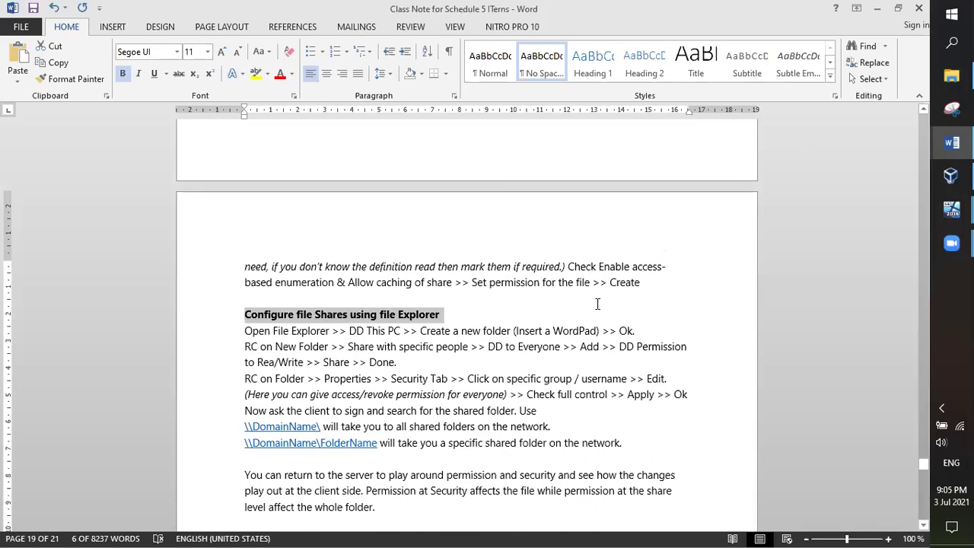
scroll(612, 293, up, 2)
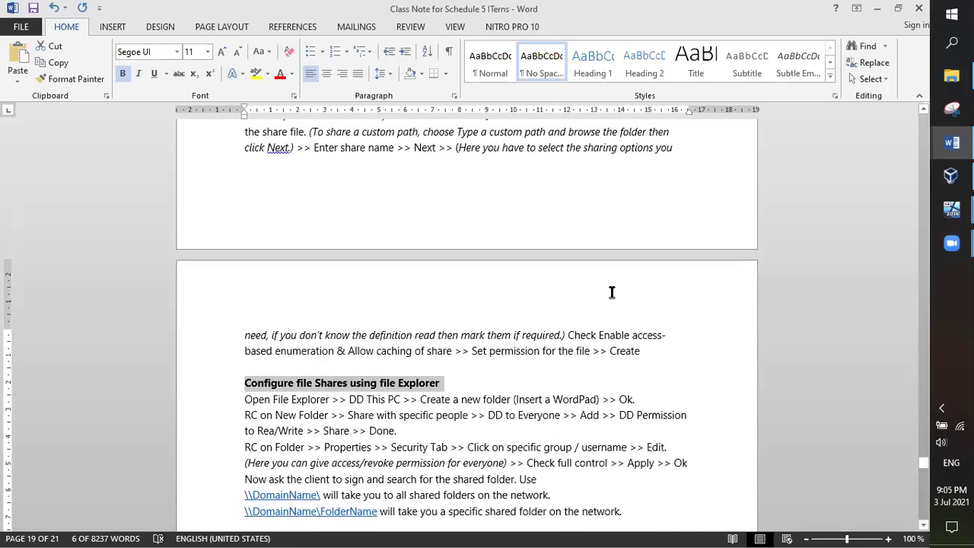
scroll(607, 289, down, 1)
mouse_move(951, 208)
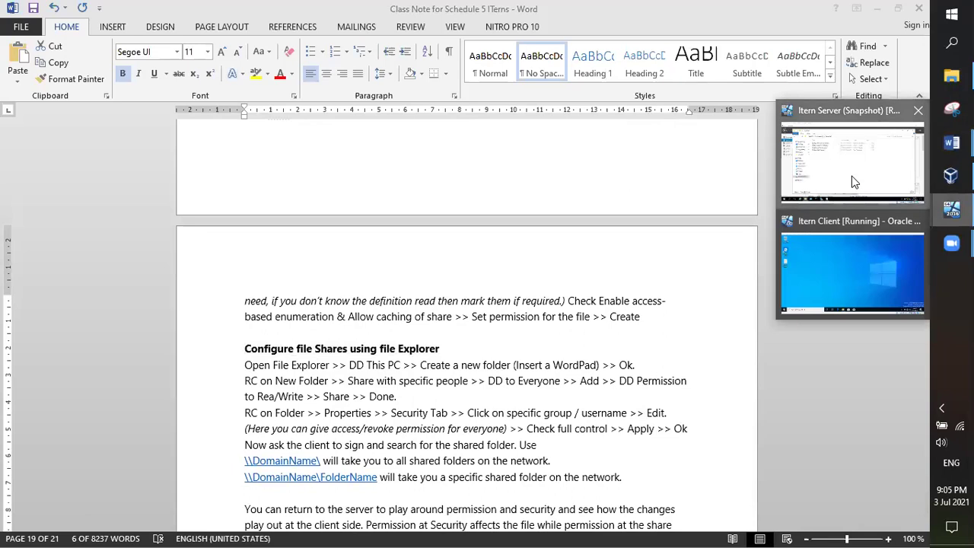
click(851, 176)
Step: Show the File and Storage Services Shares list in Server Manager, then switch to the Itern Client VM
click(25, 311)
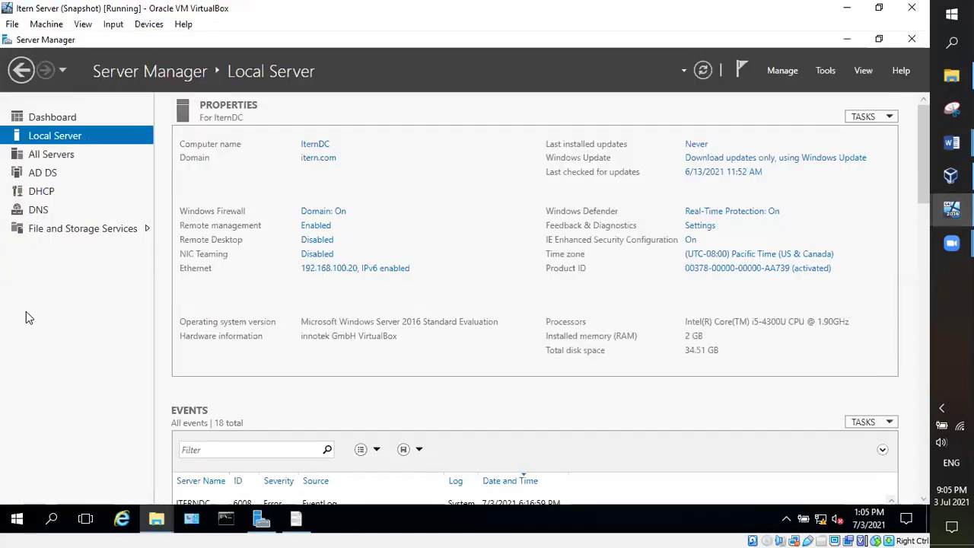
click(64, 230)
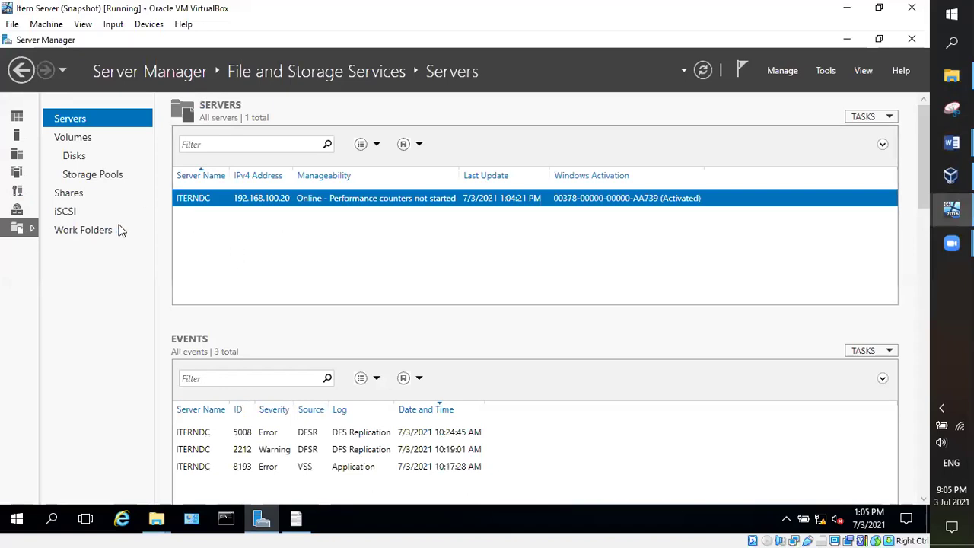
click(63, 192)
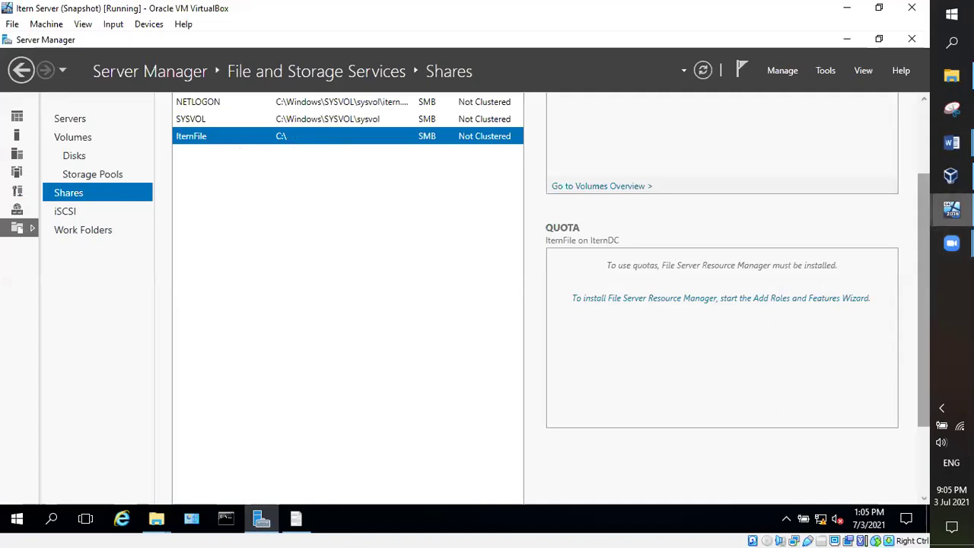
mouse_move(951, 209)
click(824, 275)
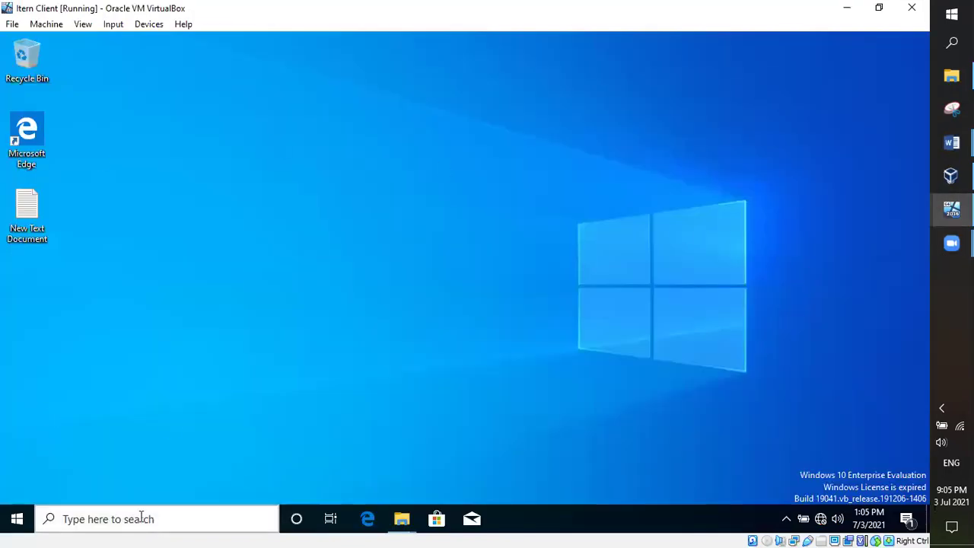
Step: Open the \\IternDC network location from the client's Windows search
click(108, 517)
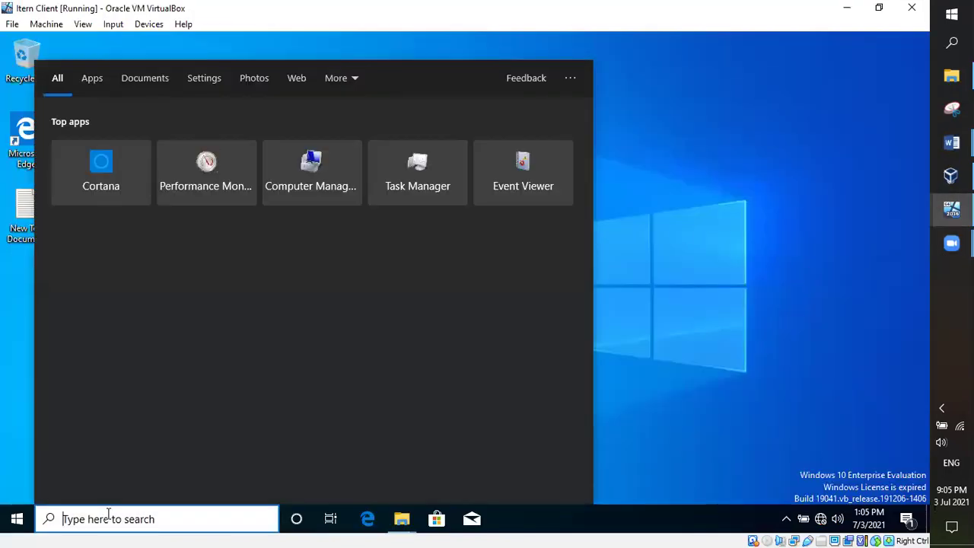
text(\\)
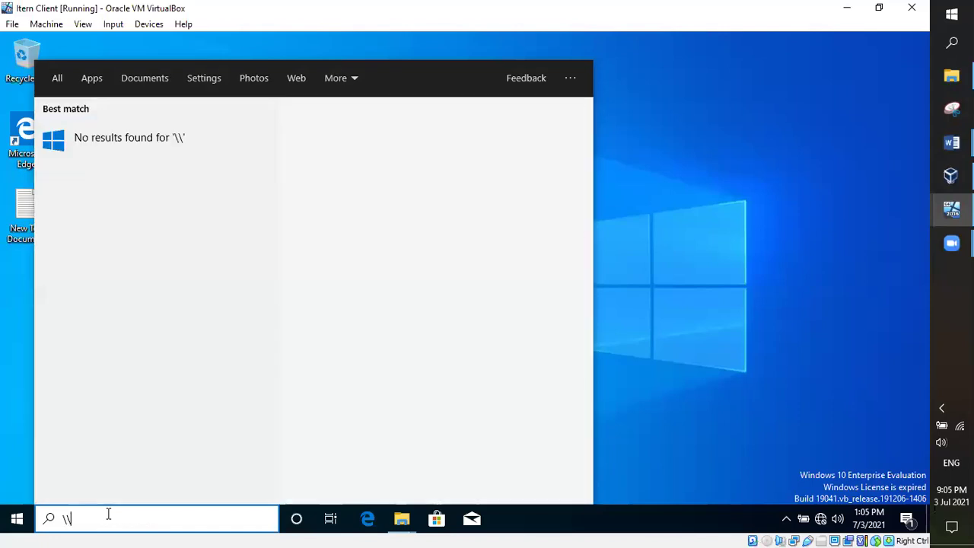
text(IternDC)
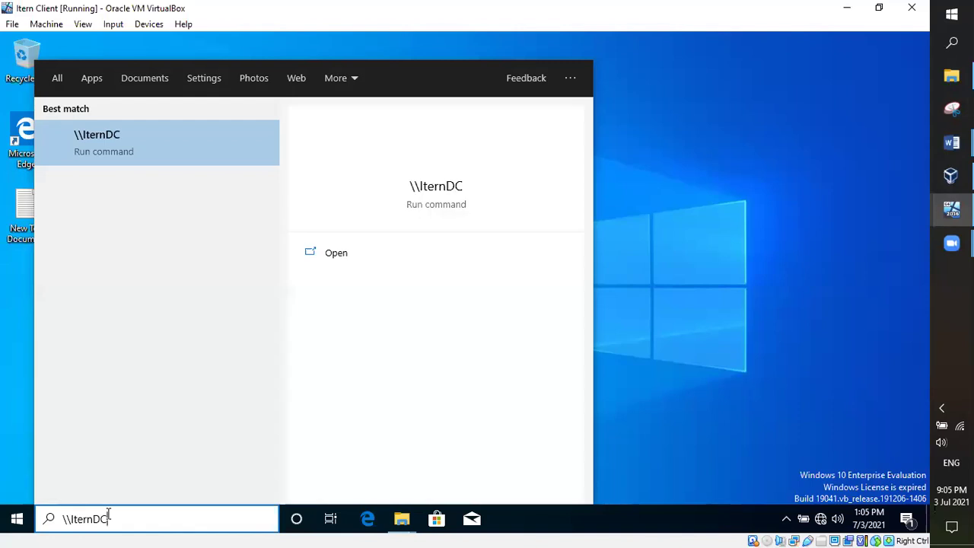
key(Return)
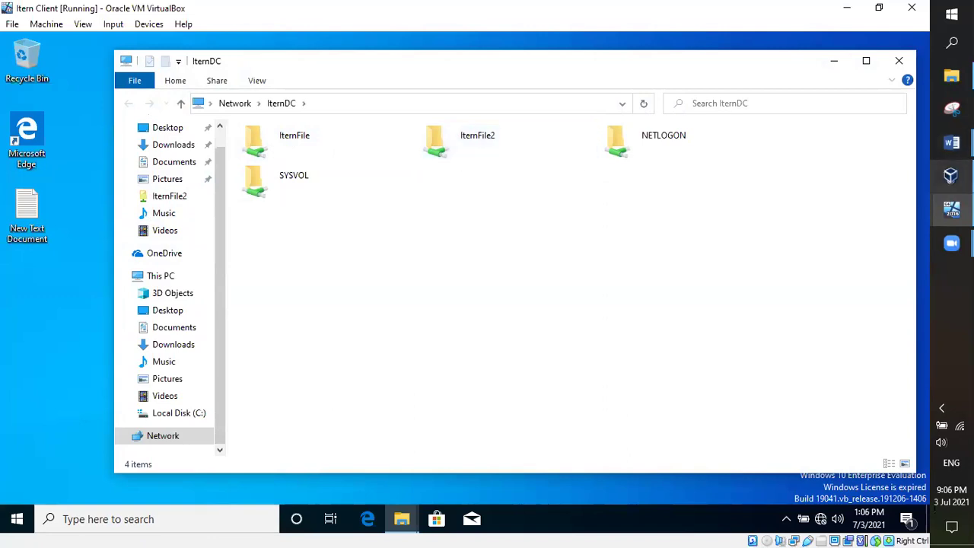
Step: Switch back to the Itern Server VM's Server Manager Shares page
mouse_move(951, 210)
click(842, 163)
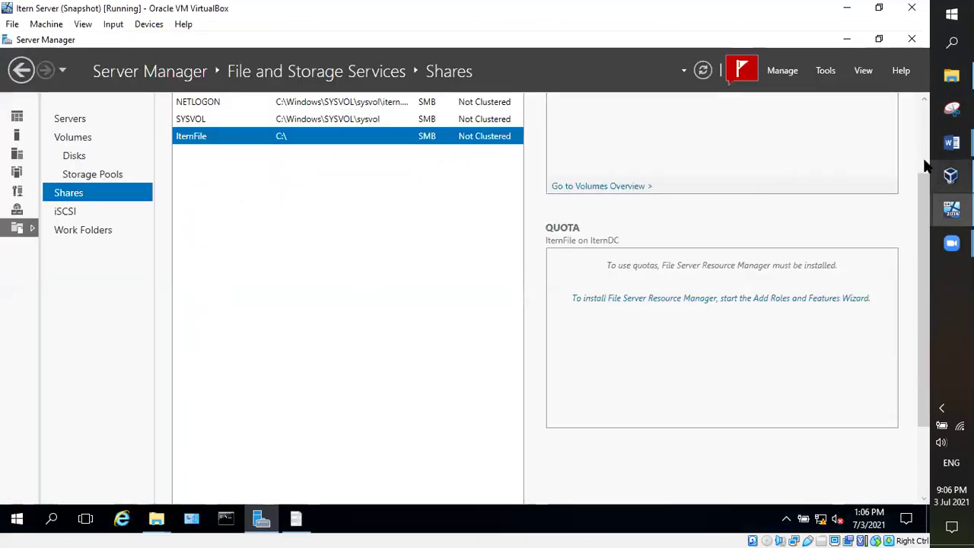
mouse_move(951, 143)
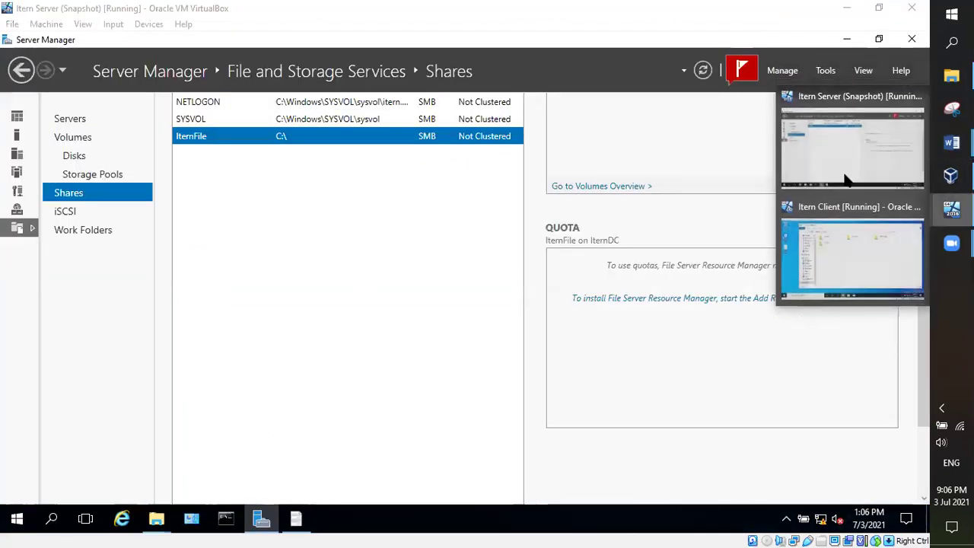
Step: On the Windows 10 client VM, open the IternFile share on IternDC to list its folders
click(886, 274)
click(270, 145)
double_click(271, 145)
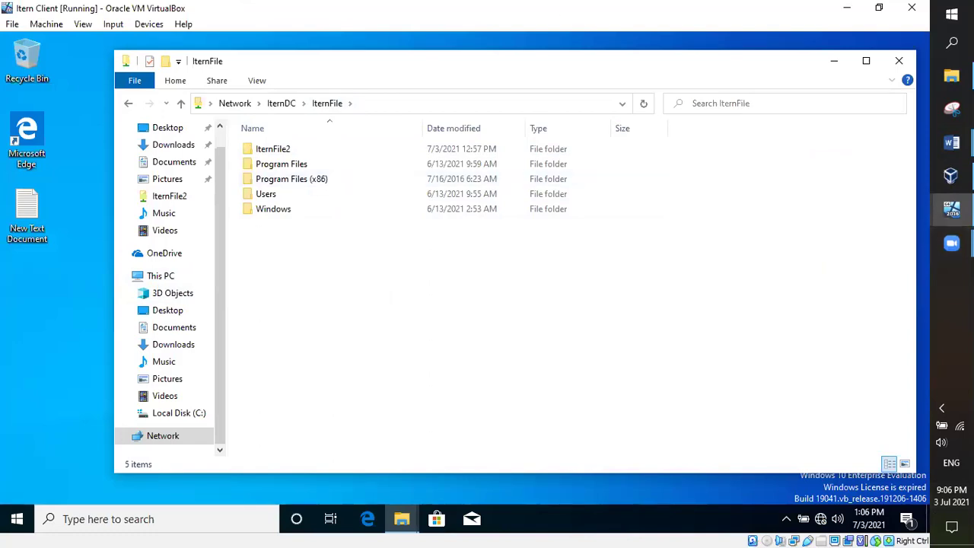
Step: Bring the Itern Server VM forward from the VirtualBox taskbar previews to its Shares page
click(951, 208)
click(886, 164)
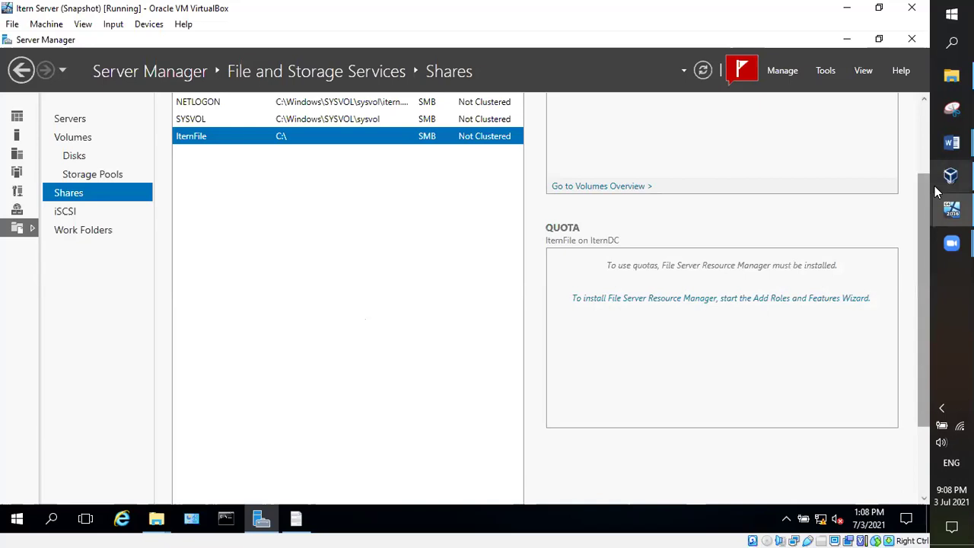
mouse_move(944, 181)
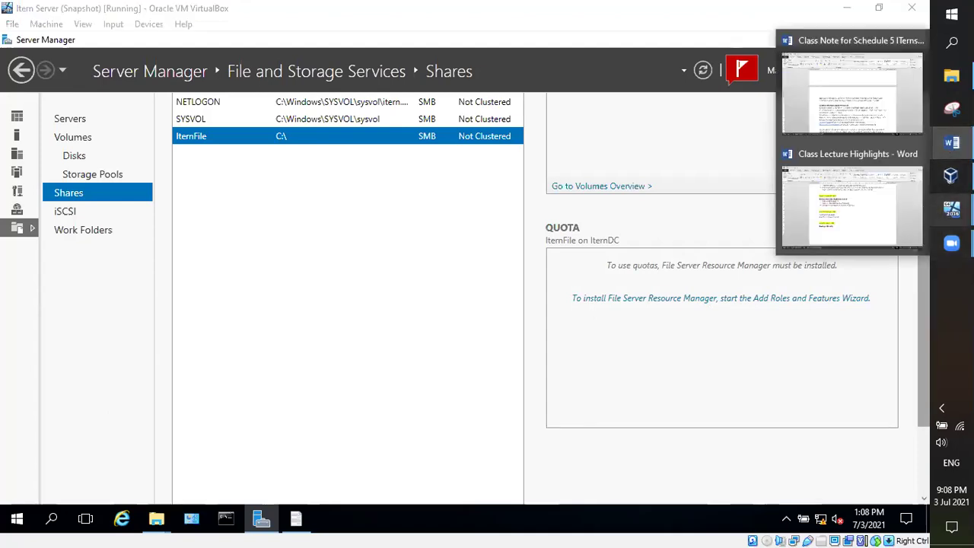
Step: Scroll the Class Note through the IIS notes to the 'INTERNET INFORMATION SYSTEM' heading
click(863, 120)
scroll(444, 354, down, 5)
scroll(444, 354, down, 5)
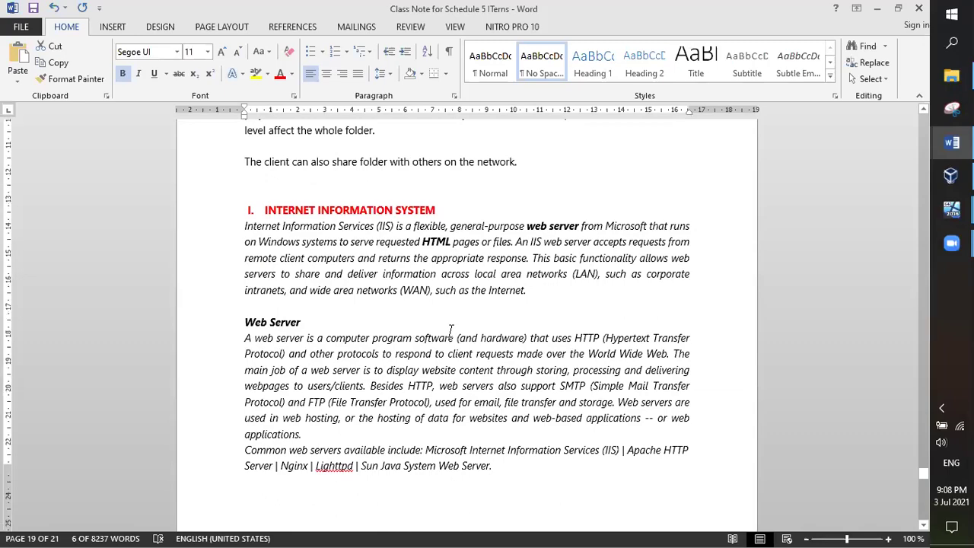
scroll(451, 329, down, 9)
scroll(458, 309, down, 15)
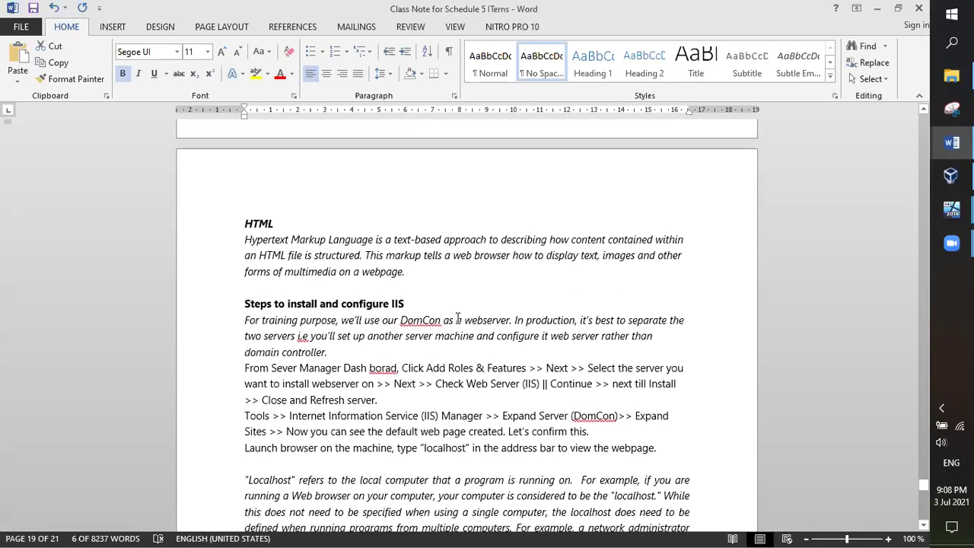
scroll(463, 321, down, 11)
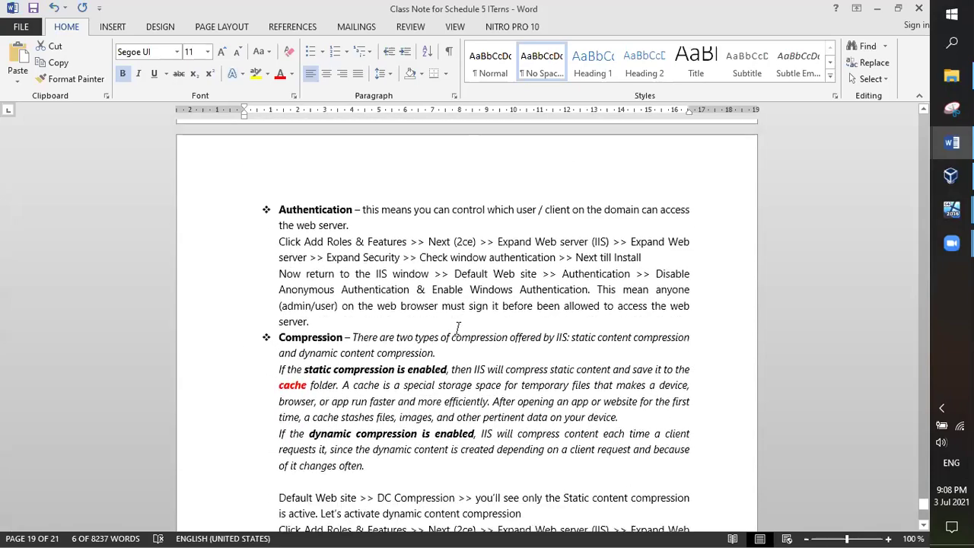
scroll(462, 335, up, 20)
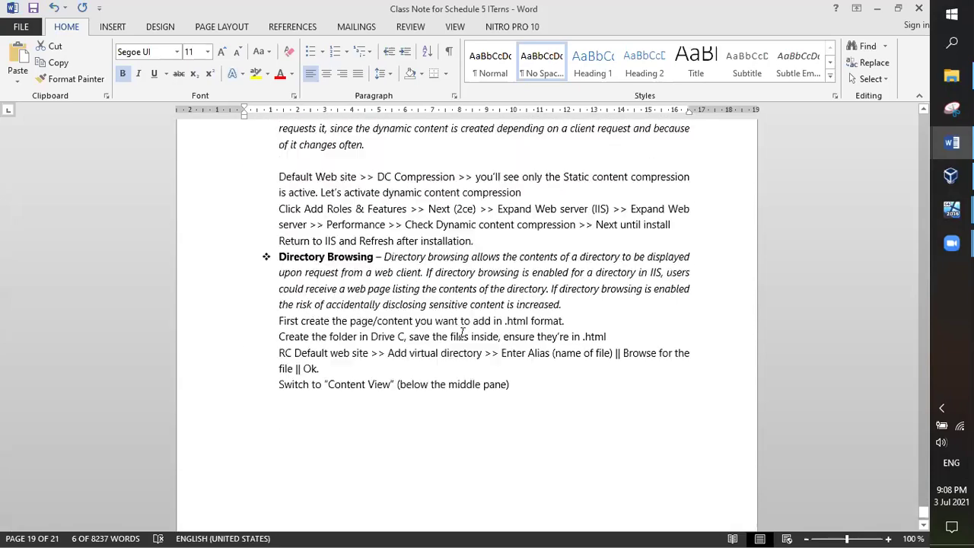
scroll(461, 333, up, 15)
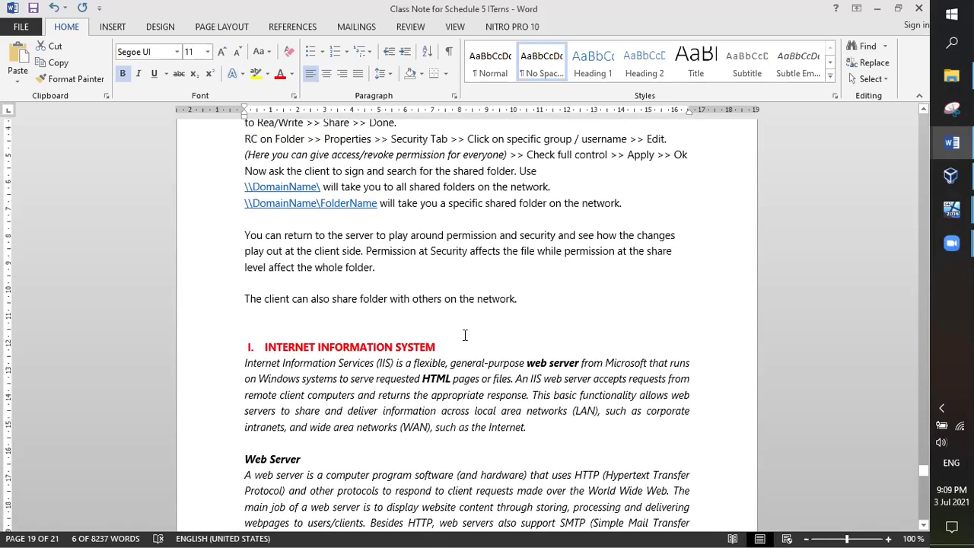
scroll(465, 335, down, 2)
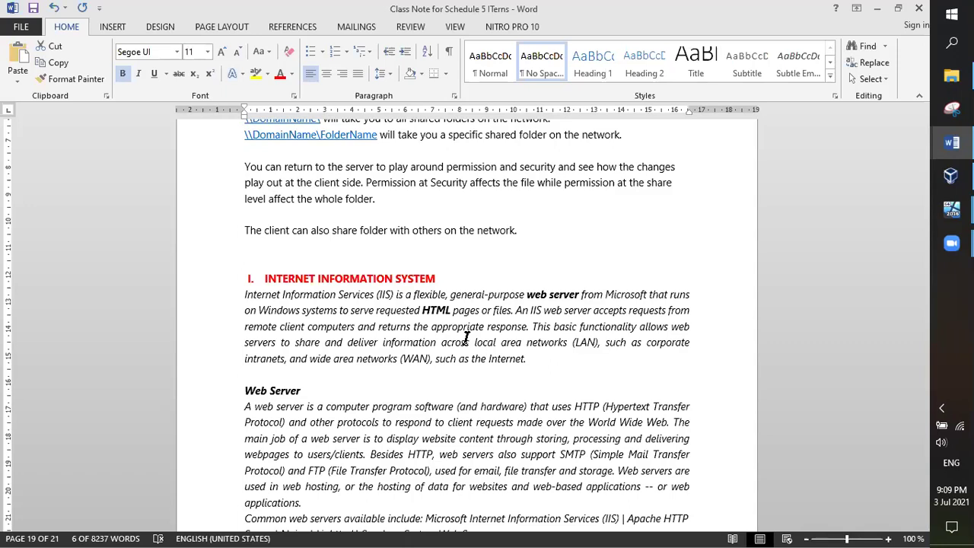
scroll(480, 321, down, 9)
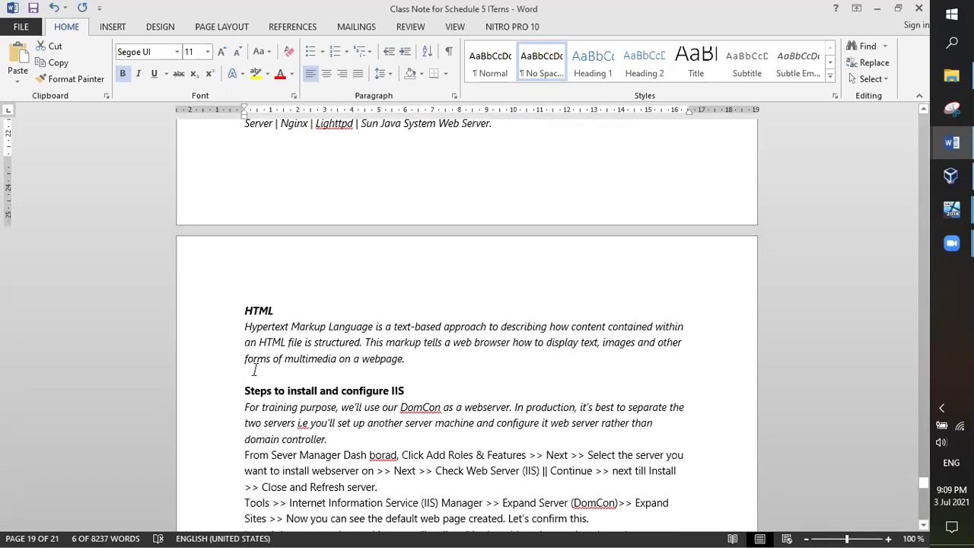
scroll(390, 304, up, 8)
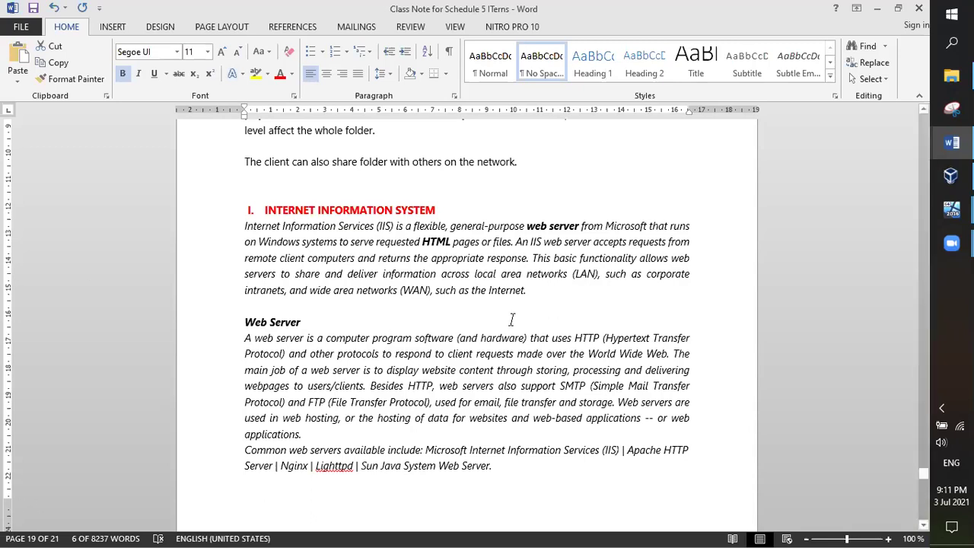
drag(580, 226, 533, 229)
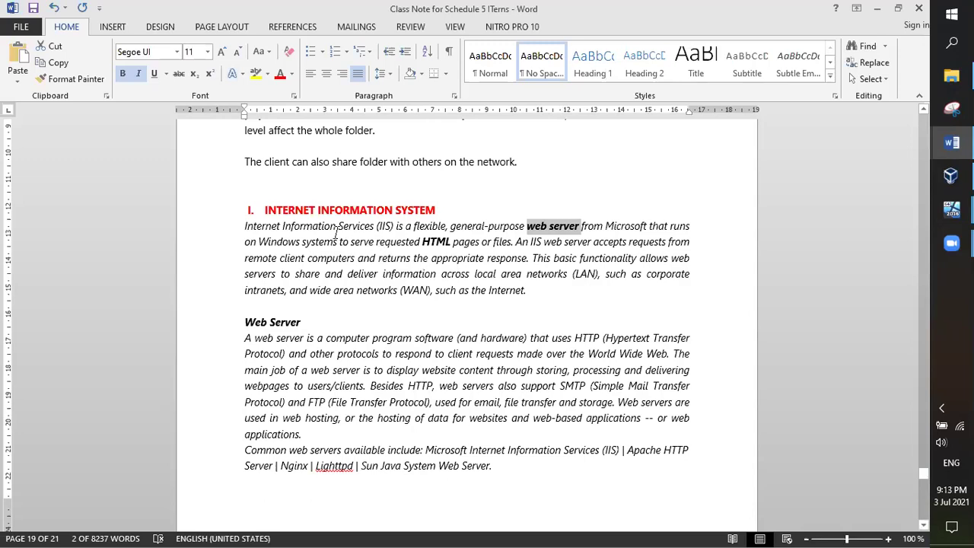
drag(376, 226, 267, 228)
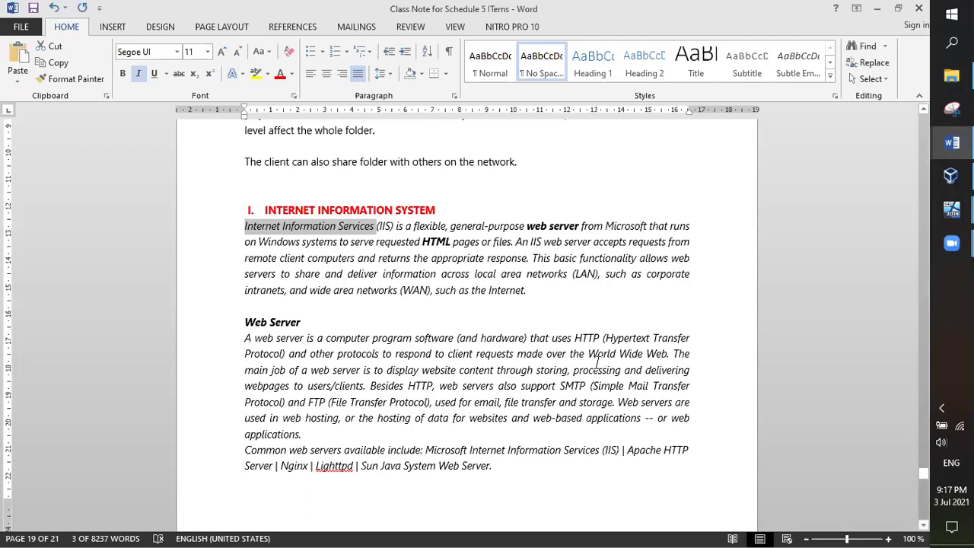
scroll(610, 329, down, 1)
click(487, 305)
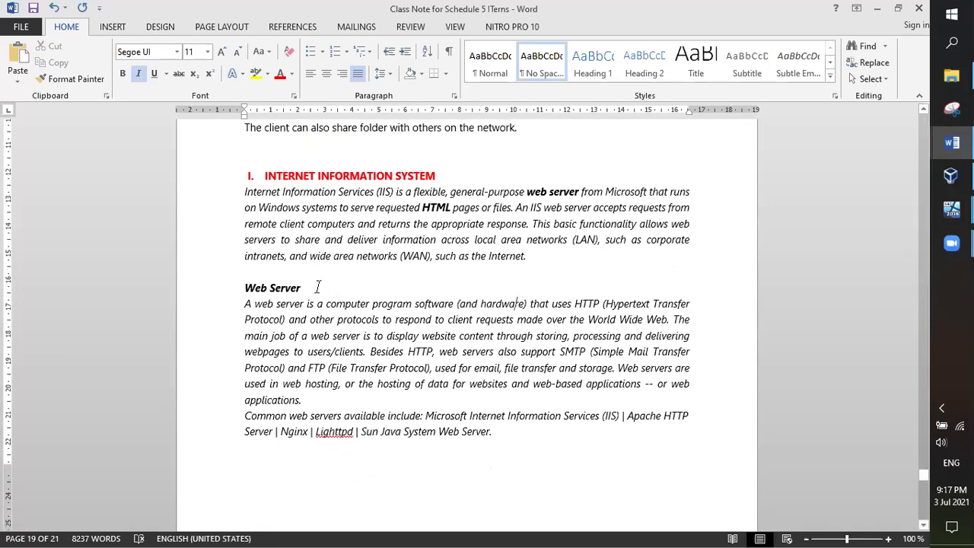
drag(307, 257, 460, 257)
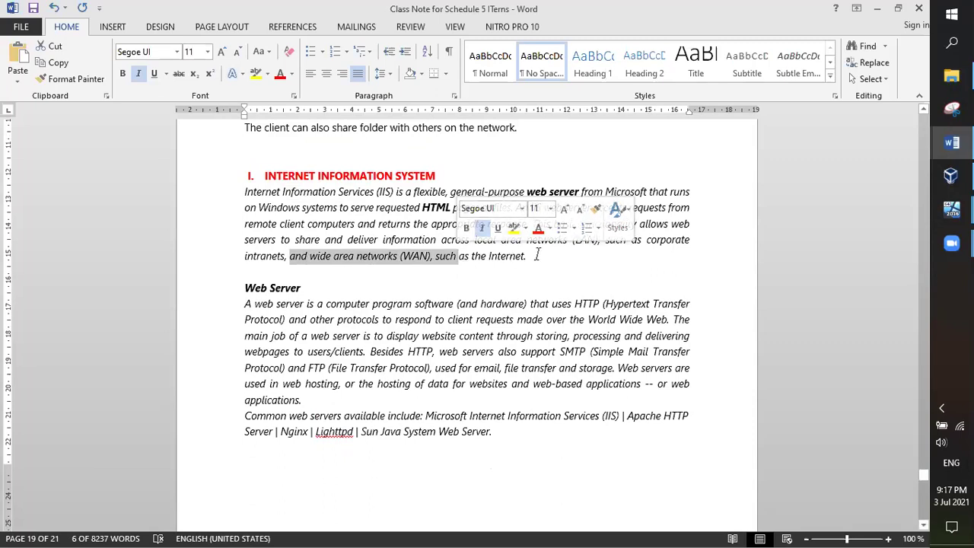
drag(528, 257, 458, 257)
click(379, 272)
scroll(378, 272, down, 1)
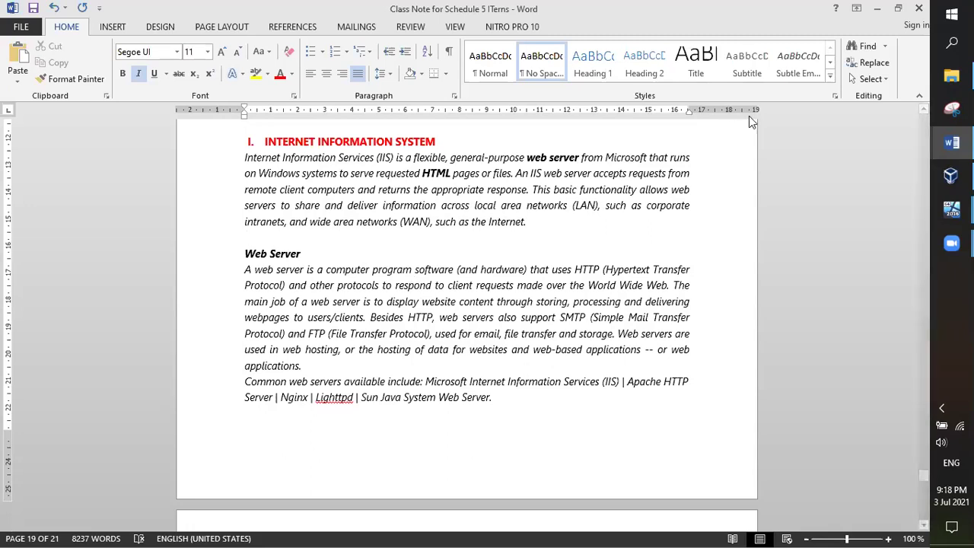
drag(528, 269, 459, 274)
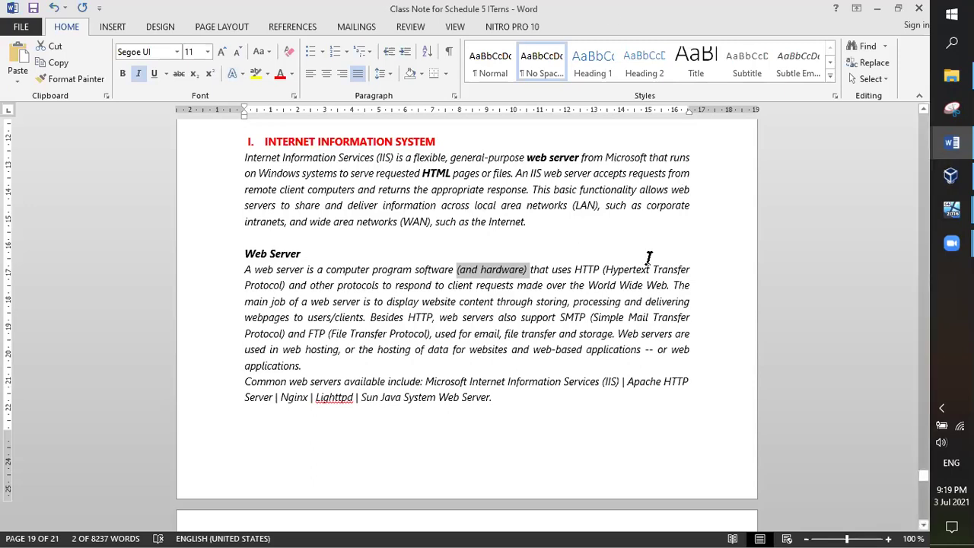
drag(576, 271, 653, 274)
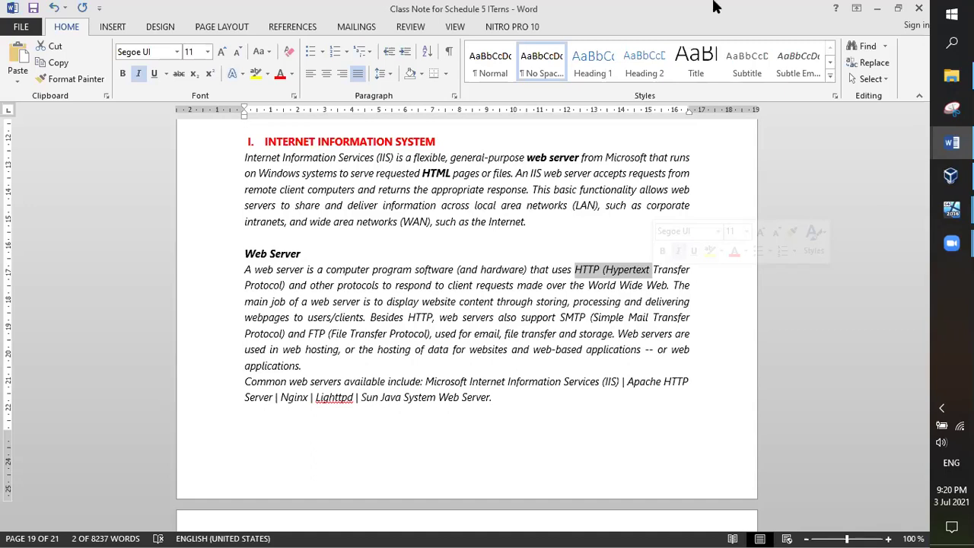
drag(308, 335, 347, 335)
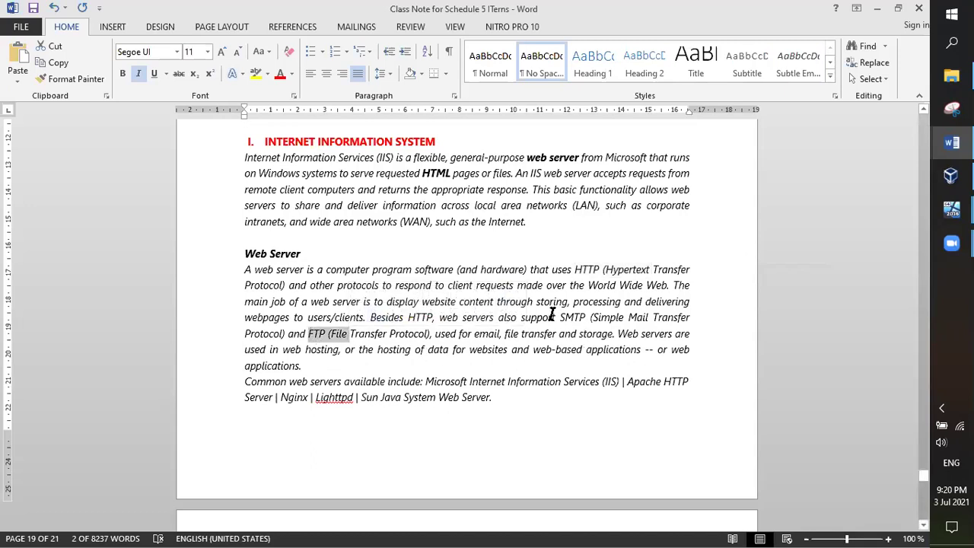
drag(560, 317, 626, 316)
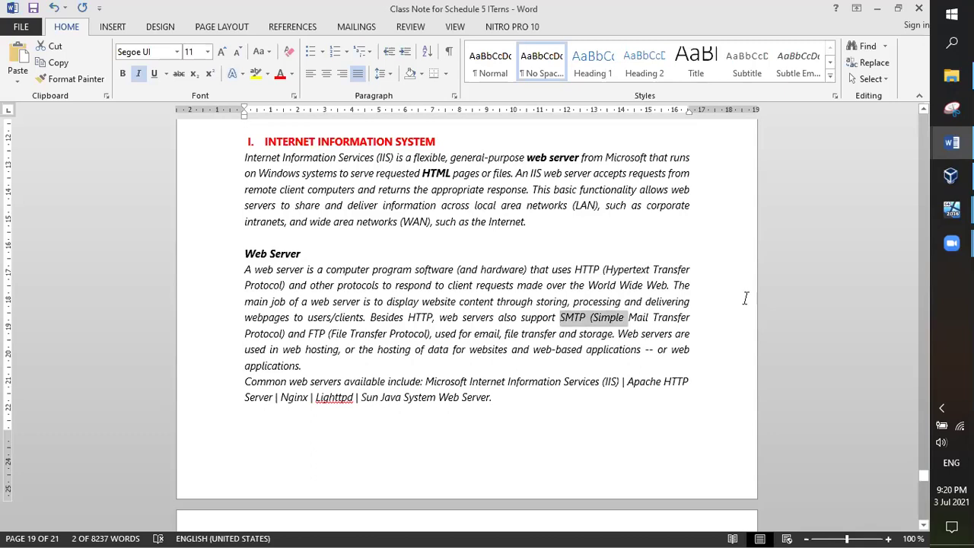
drag(673, 283, 367, 315)
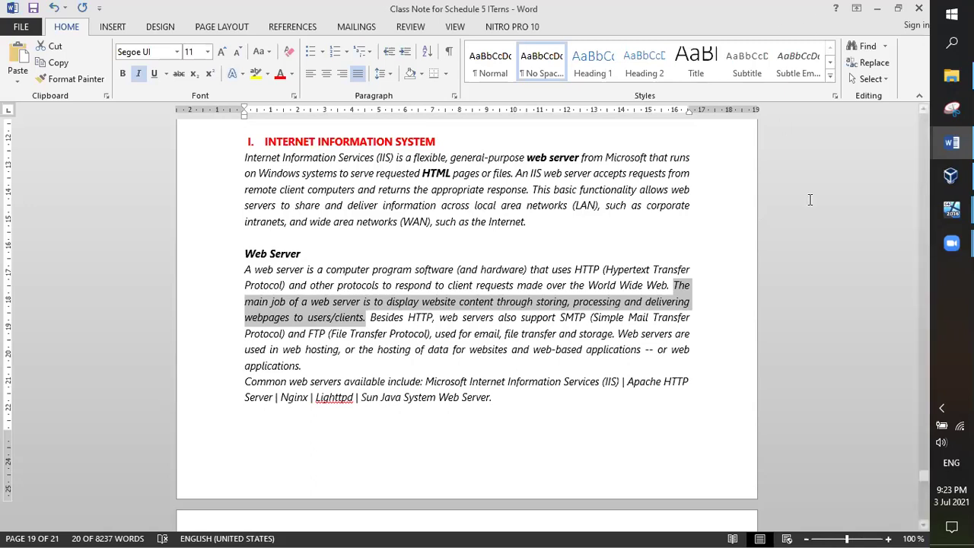
click(568, 409)
drag(371, 319, 375, 371)
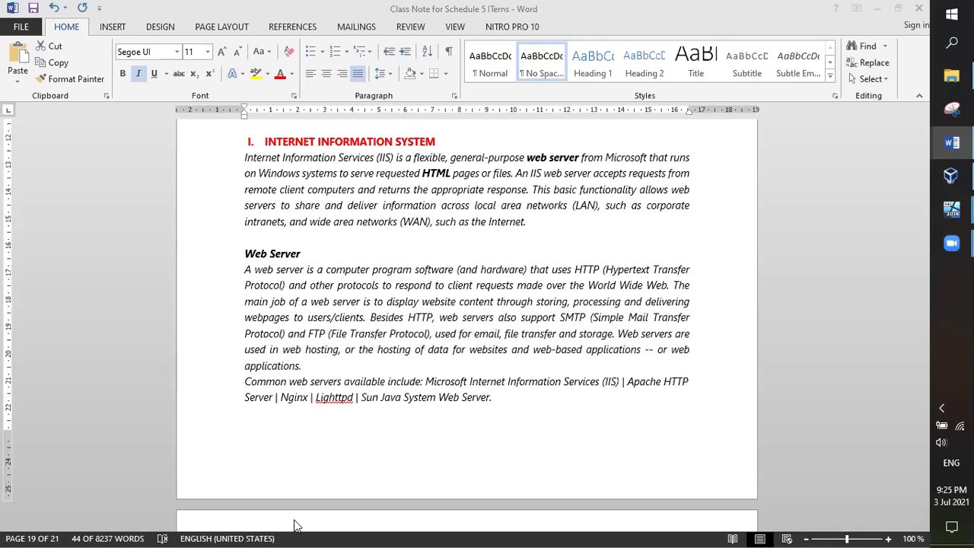
Step: Clear the highlight on the other-protocols sentence and highlight the list of common web servers
shift+click(315, 373)
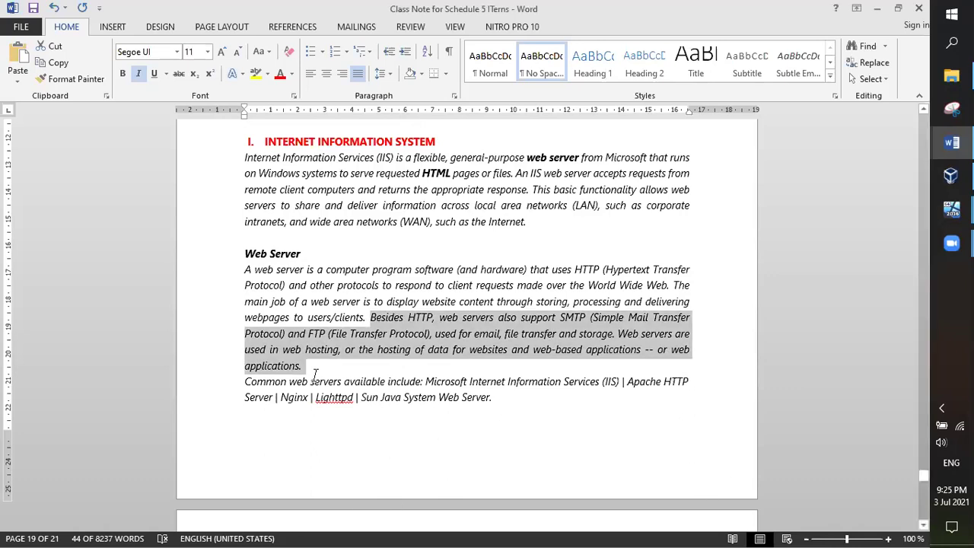
click(361, 407)
drag(509, 398, 224, 379)
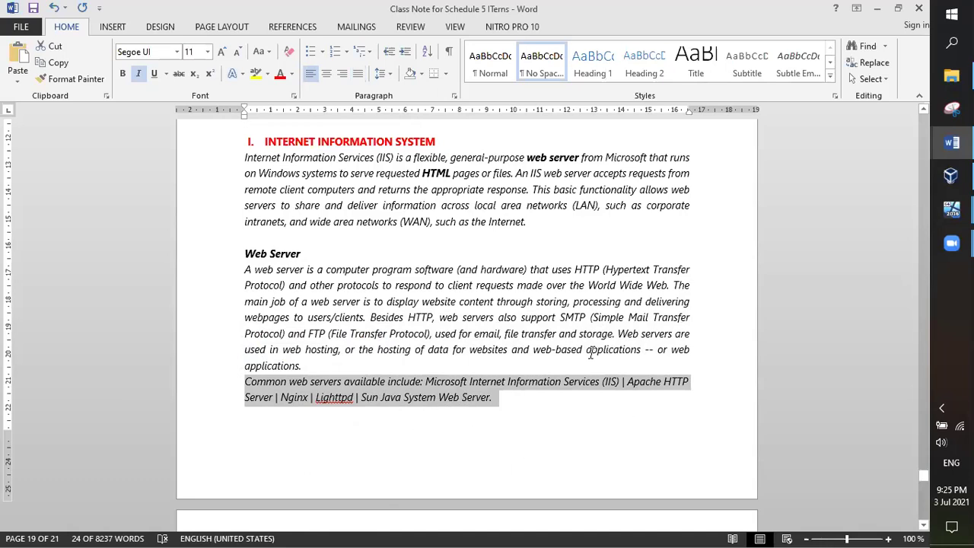
Step: Scroll back to the F.3 DNS Replica Configuration section, then switch to the Itern Server VM
scroll(591, 353, down, 5)
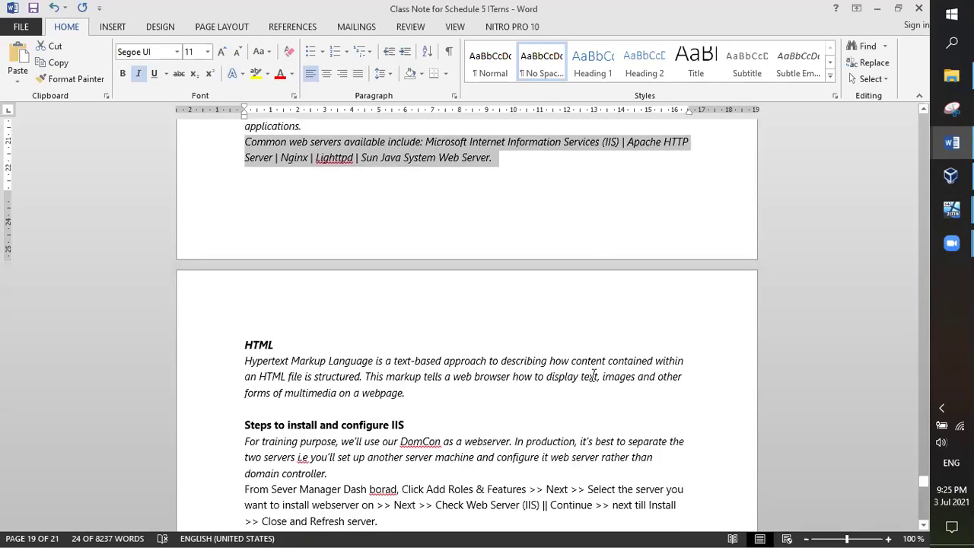
scroll(593, 376, up, 2)
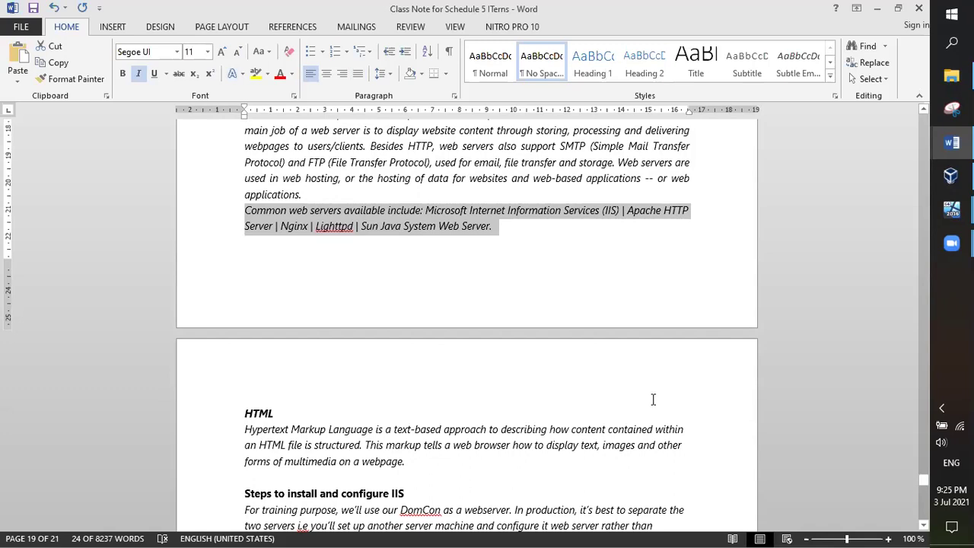
scroll(591, 396, up, 4)
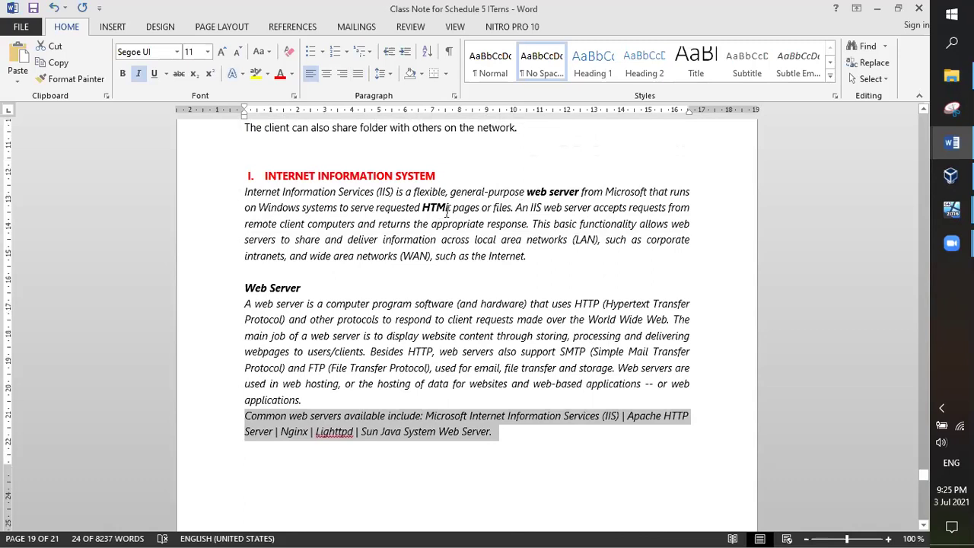
scroll(498, 252, down, 6)
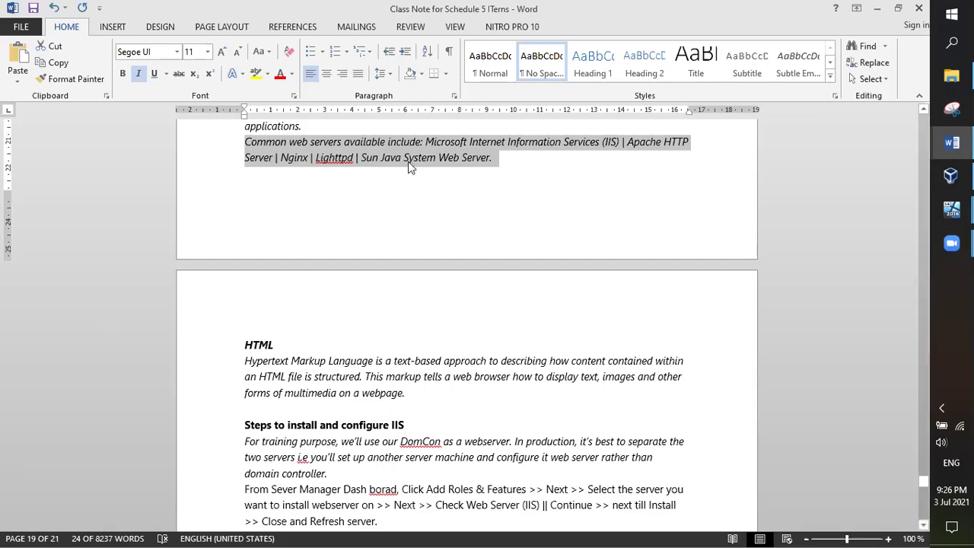
scroll(593, 264, up, 15)
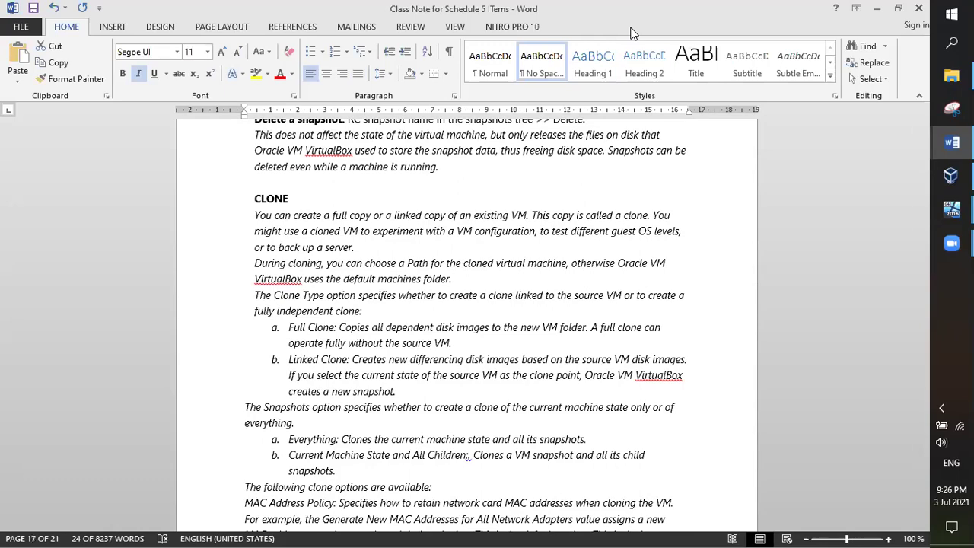
scroll(924, 228, up, 10)
mouse_move(935, 193)
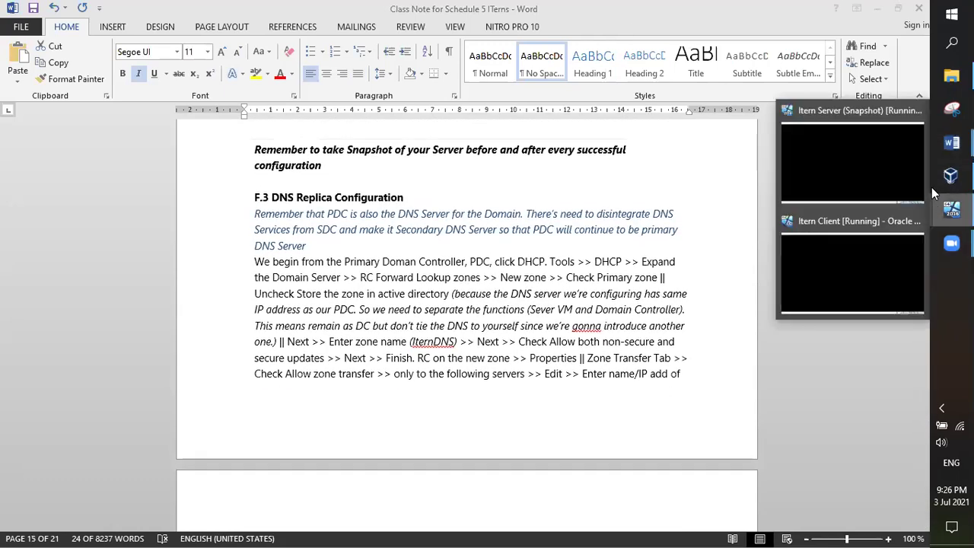
click(875, 163)
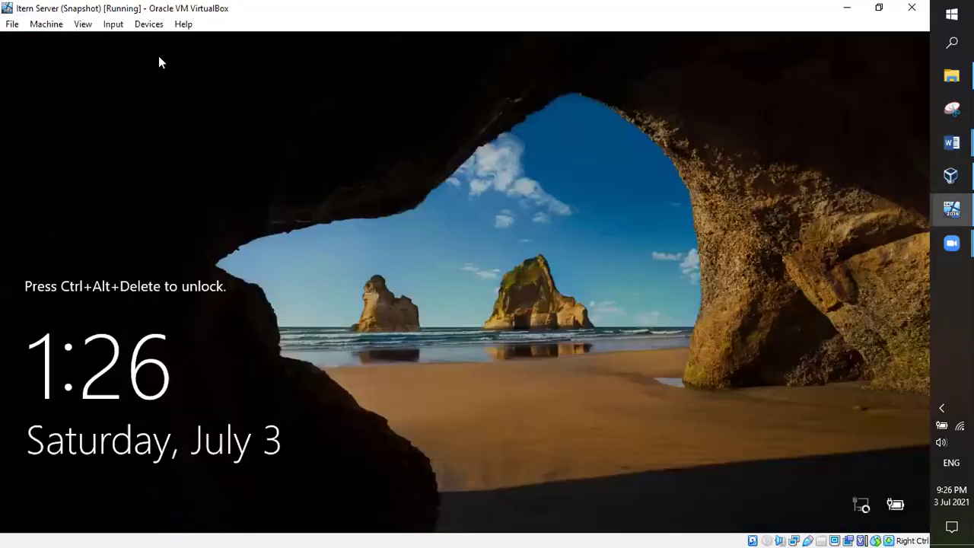
Step: Send Ctrl-Alt-Del to the Itern Server VM and sign in with the administrator password
click(113, 24)
mouse_move(162, 41)
click(259, 81)
text(••••••••••)
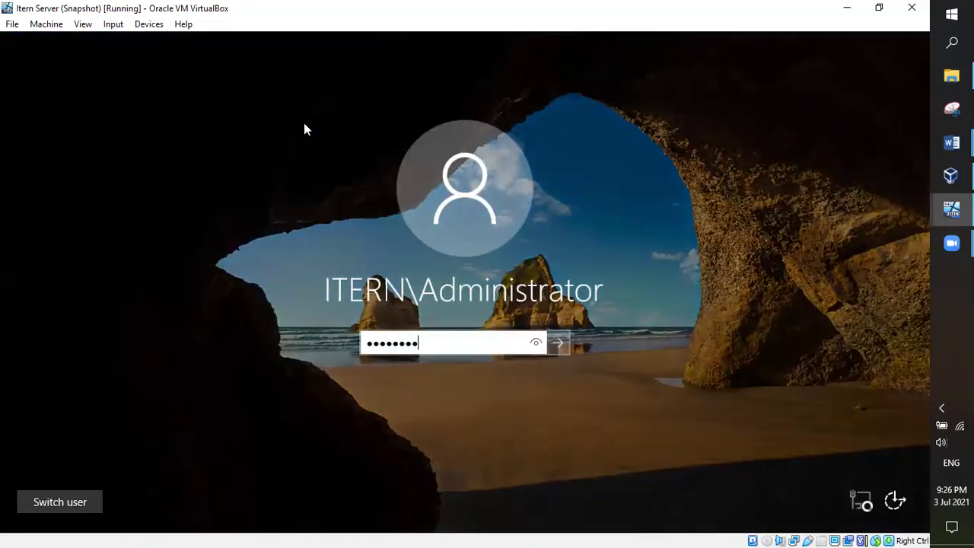
key(Return)
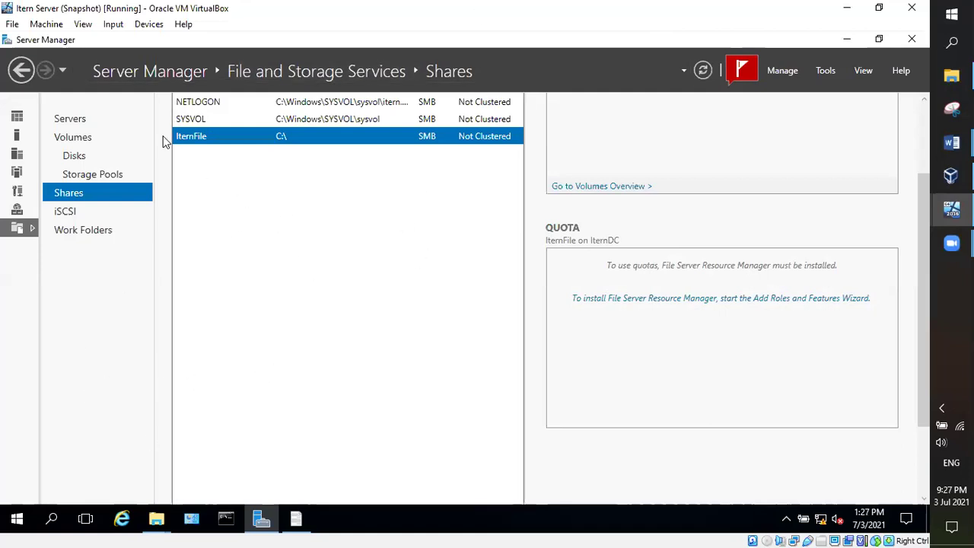
Step: Show the File and Storage Services servers overview, then go to the host desktop and launch Opera
click(74, 122)
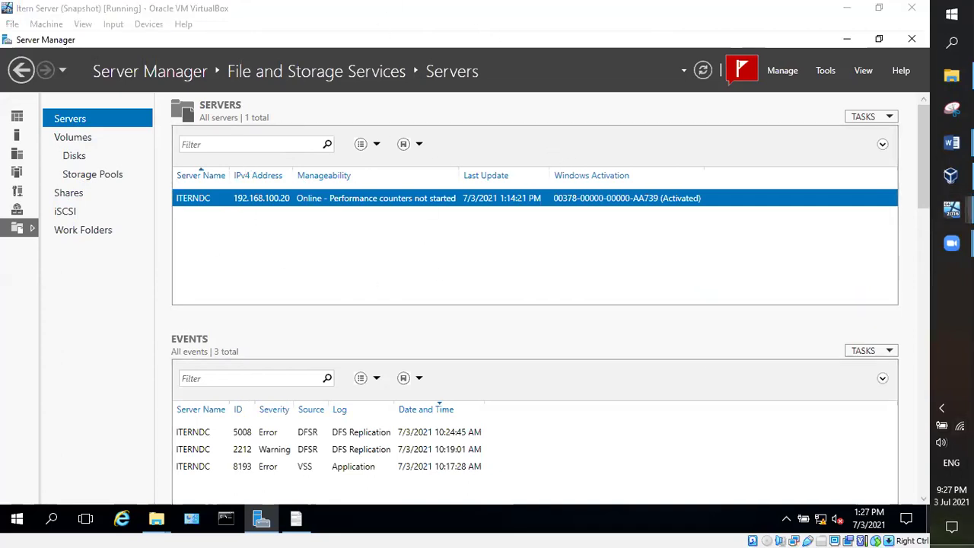
key(super+d)
double_click(93, 331)
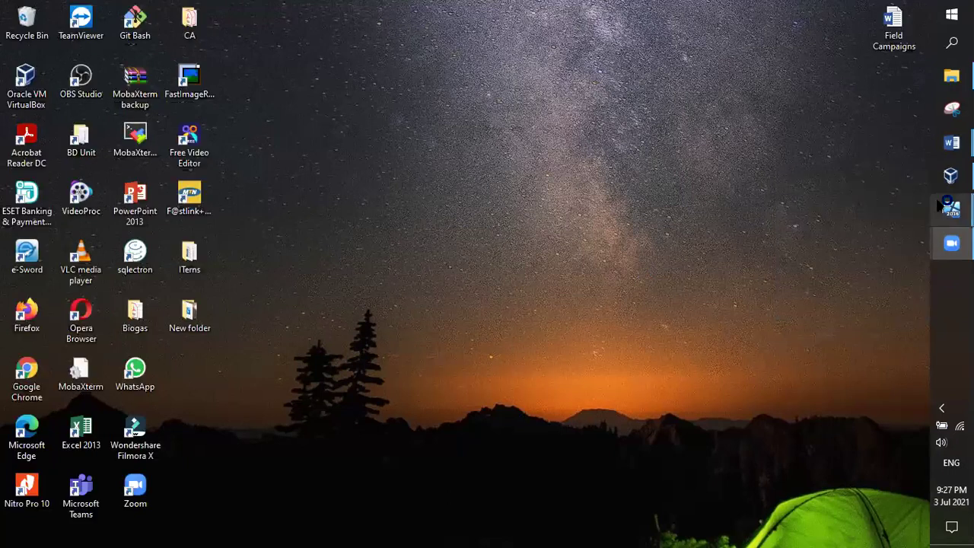
Step: Switch through the restored tabs to the Amazon sign-in tab, then back to Speed Dial
mouse_move(951, 210)
click(852, 152)
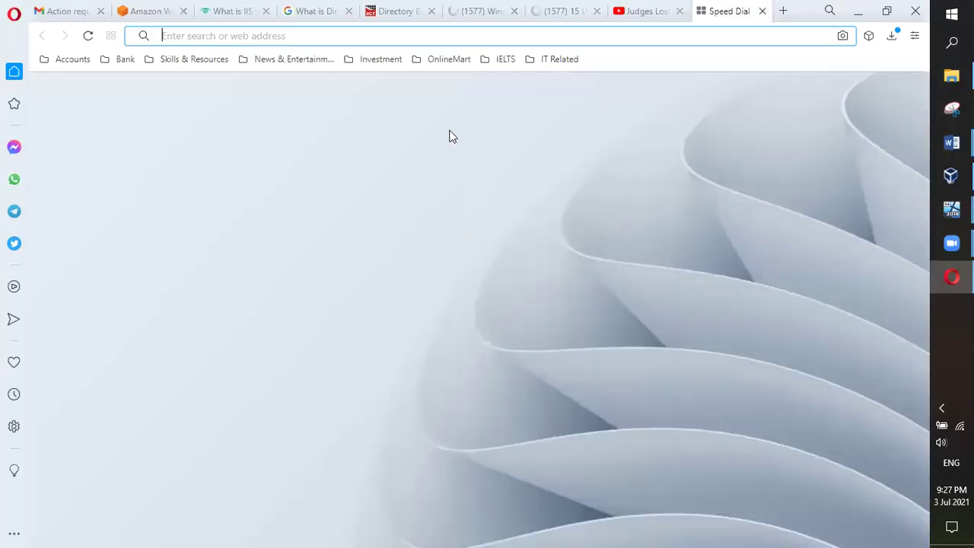
click(152, 16)
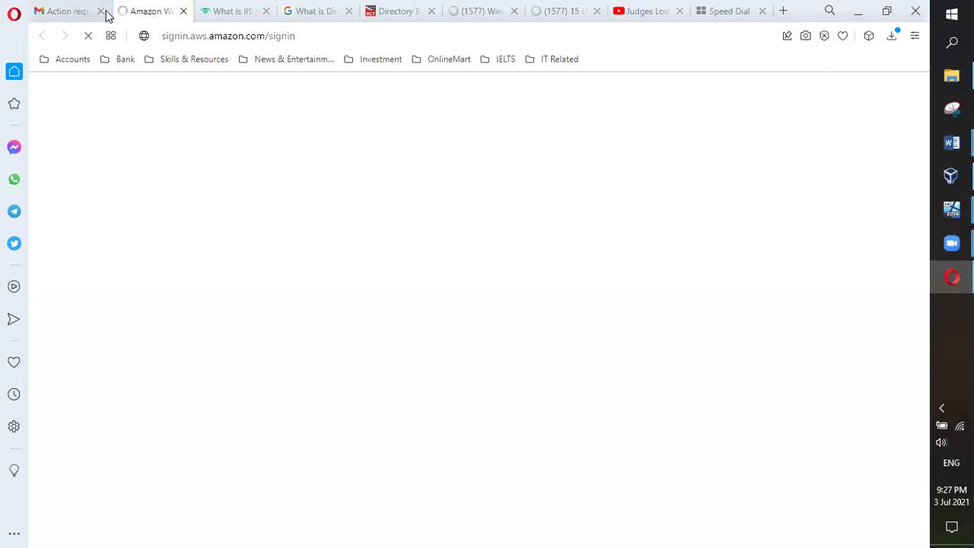
click(719, 11)
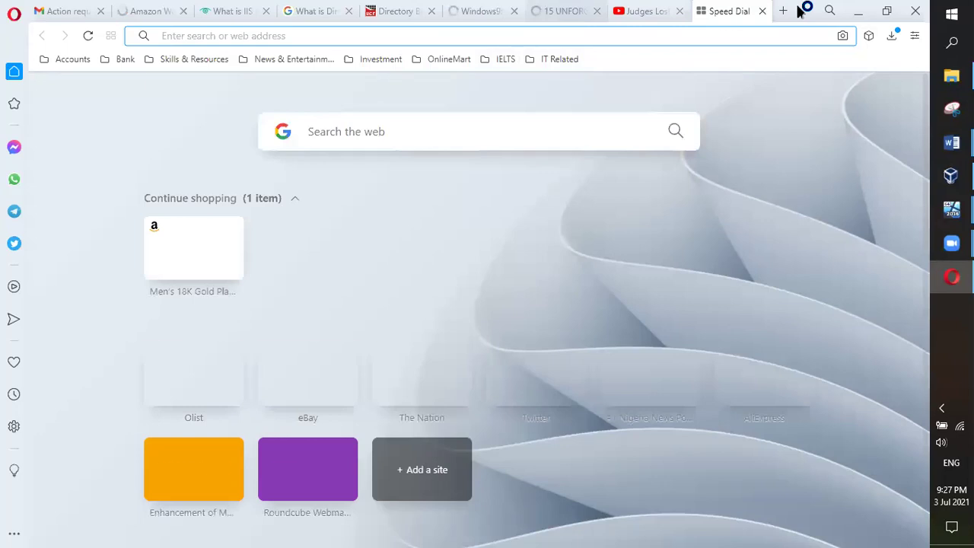
Step: Enter yahoo.com in the address bar to load the Yahoo homepage
text(yah)
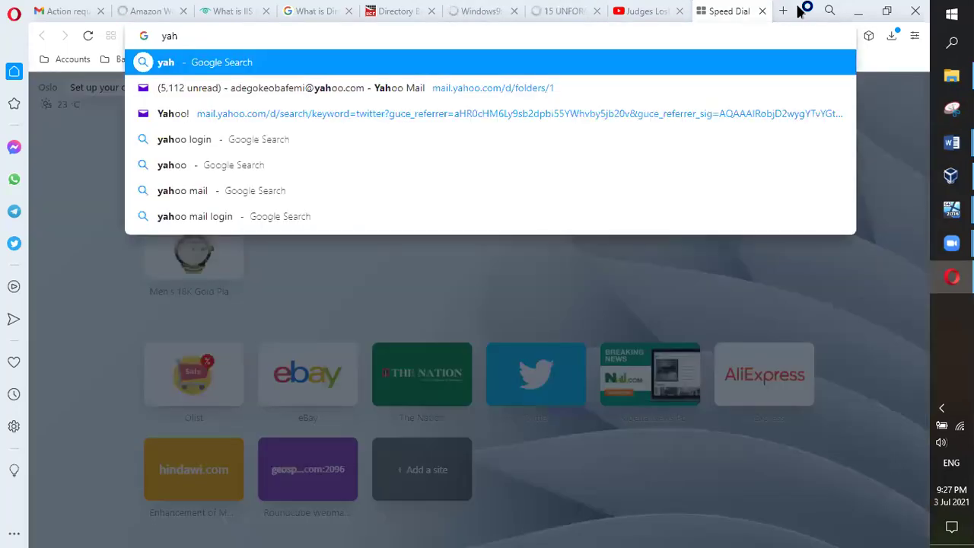
text(oo.com)
key(Return)
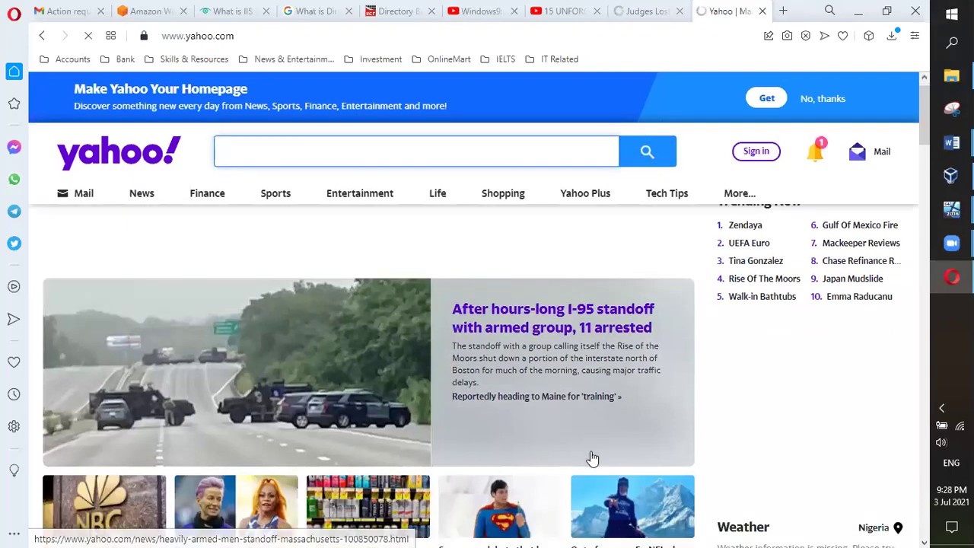
scroll(598, 418, down, 2)
scroll(597, 418, down, 1)
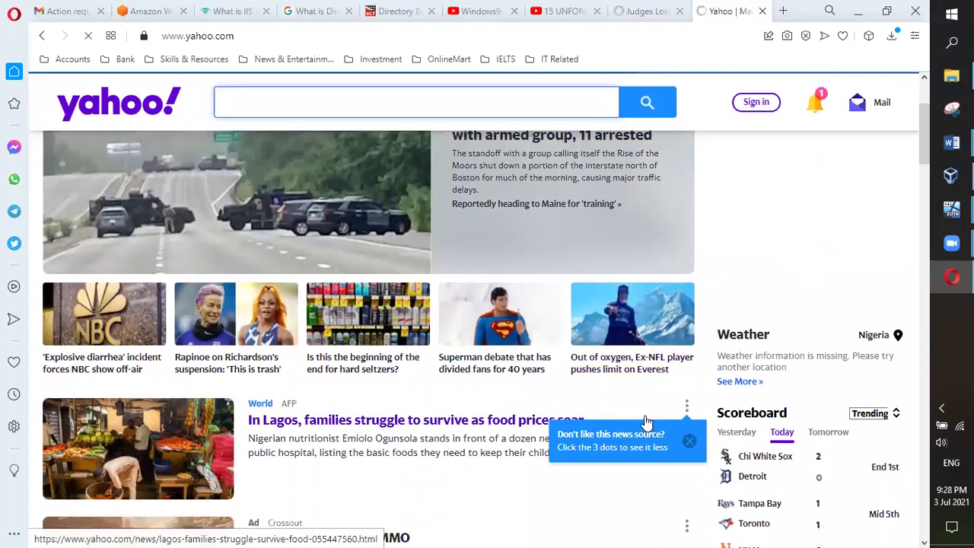
scroll(690, 408, up, 4)
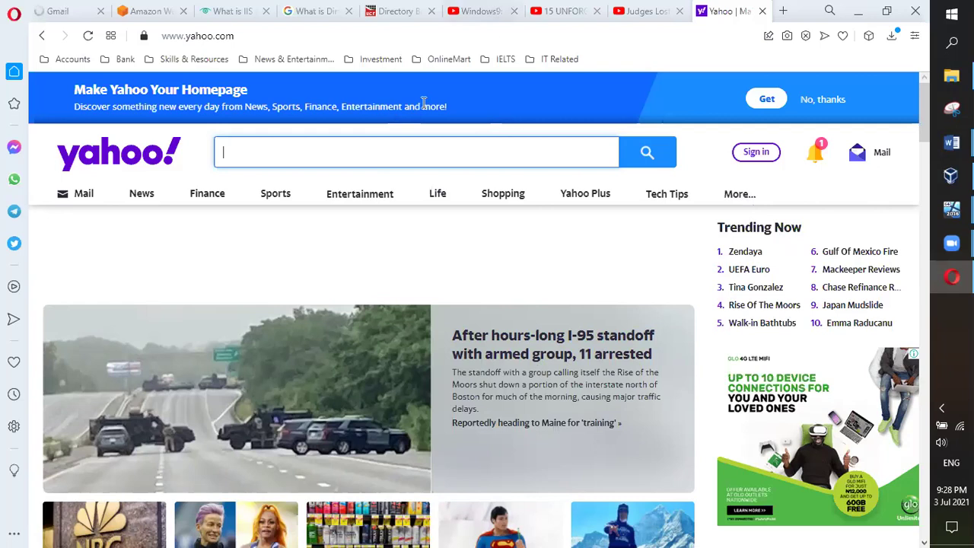
scroll(487, 213, down, 3)
scroll(506, 281, up, 2)
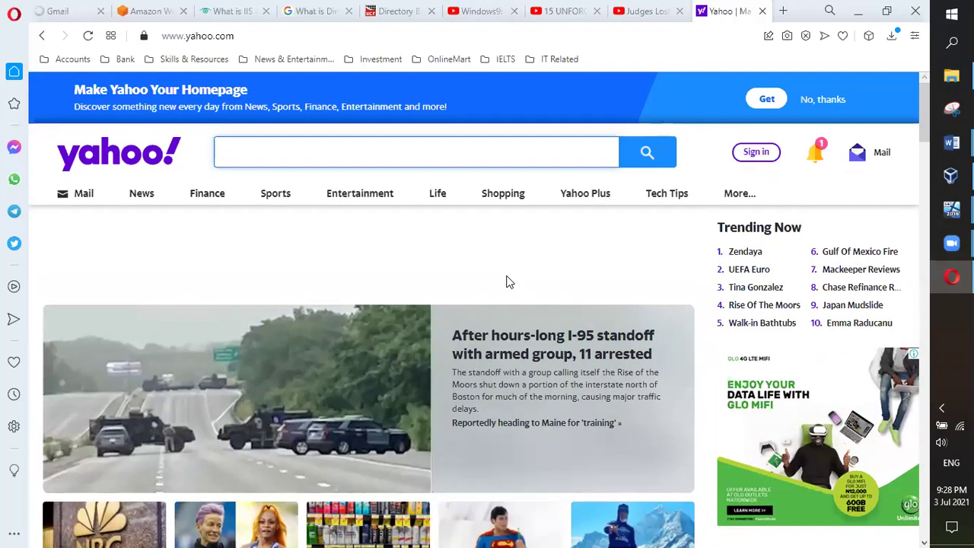
click(191, 37)
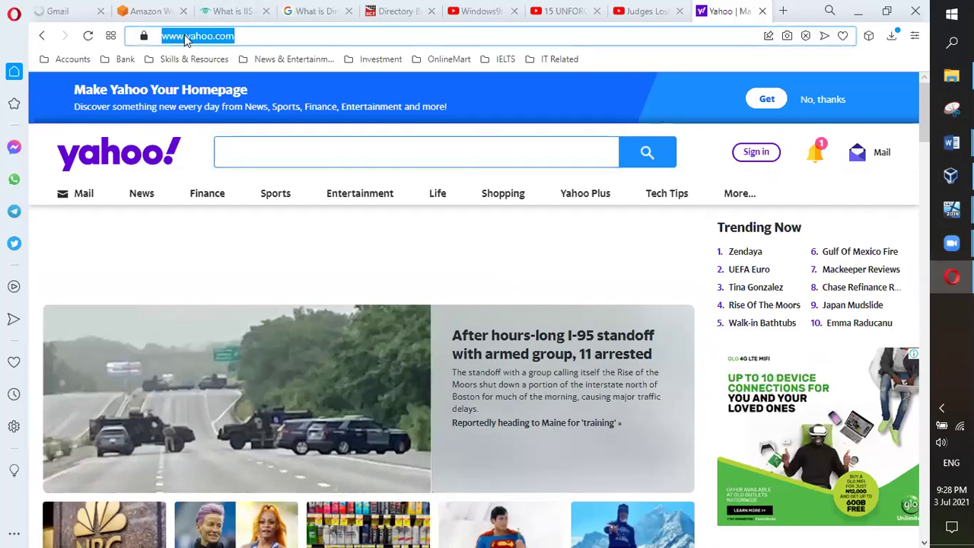
click(177, 36)
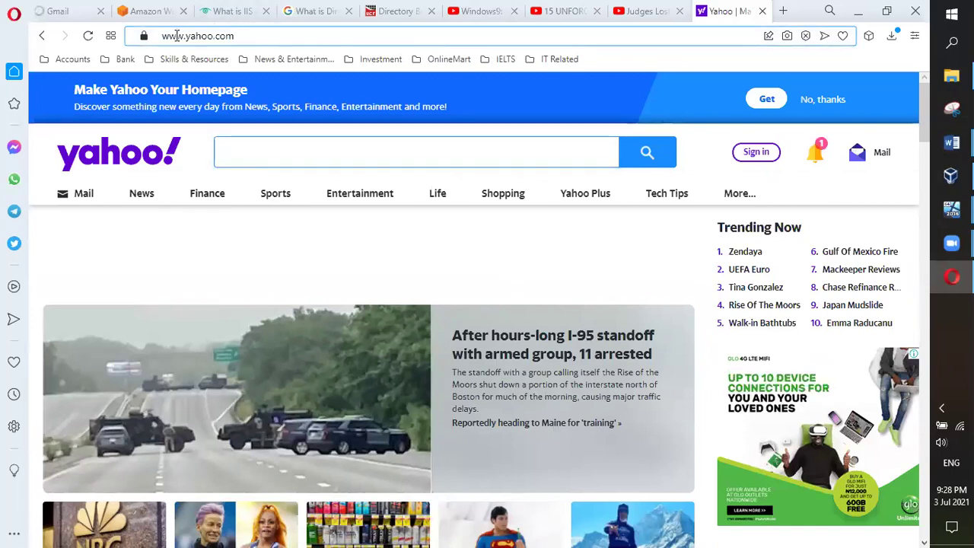
key(End)
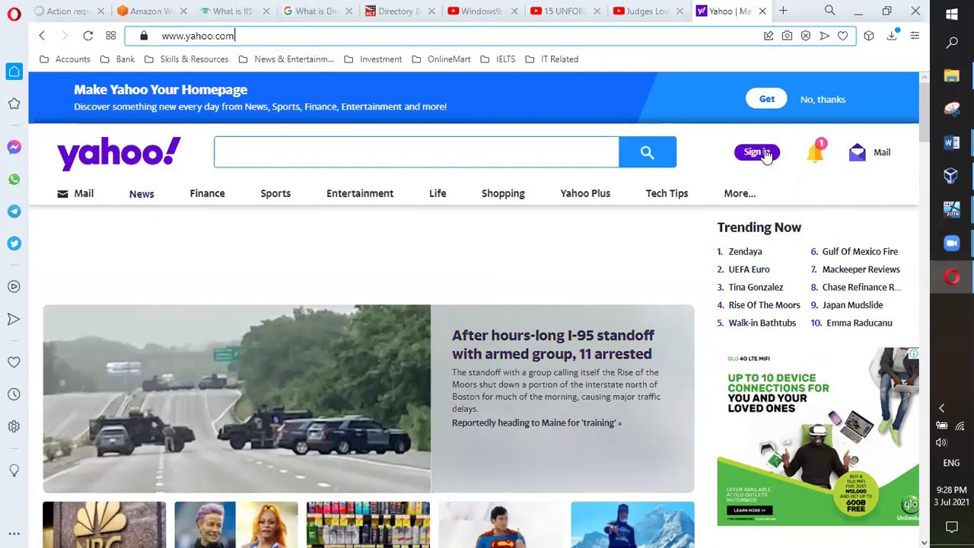
mouse_move(815, 154)
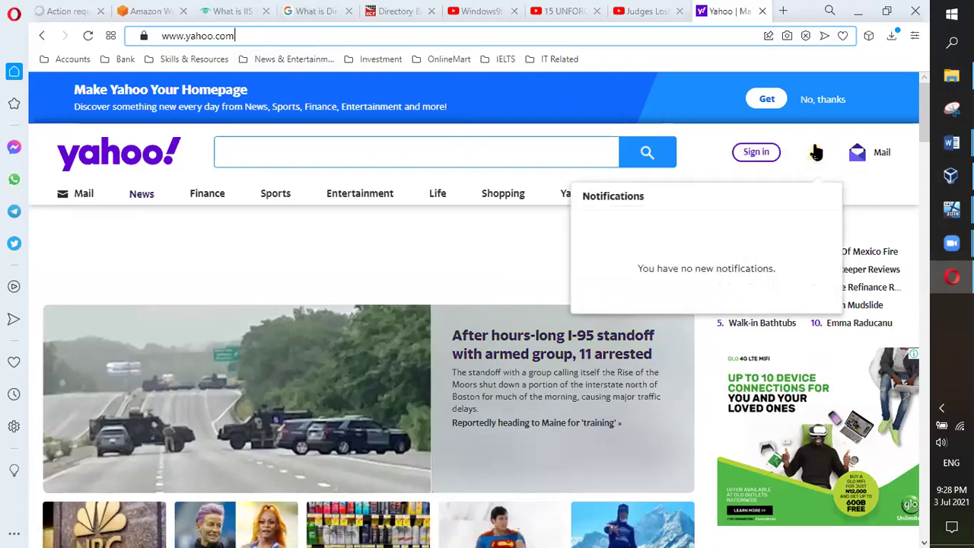